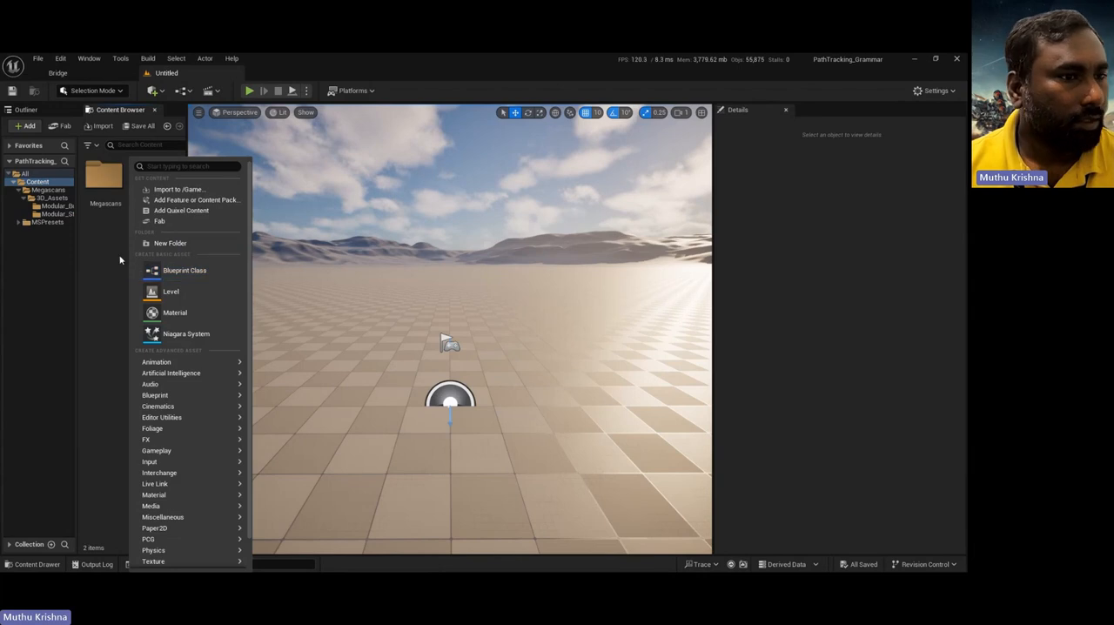
# Step: Create a folder named Imported in the Content directory and open it
pyautogui.click(173, 243)
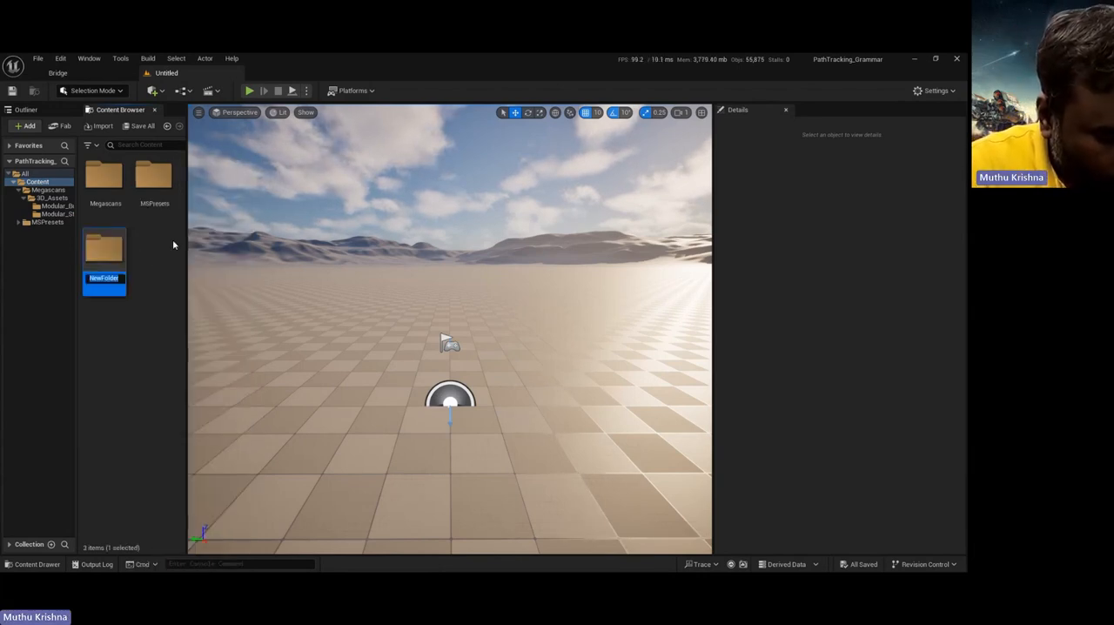
pyautogui.write('San')
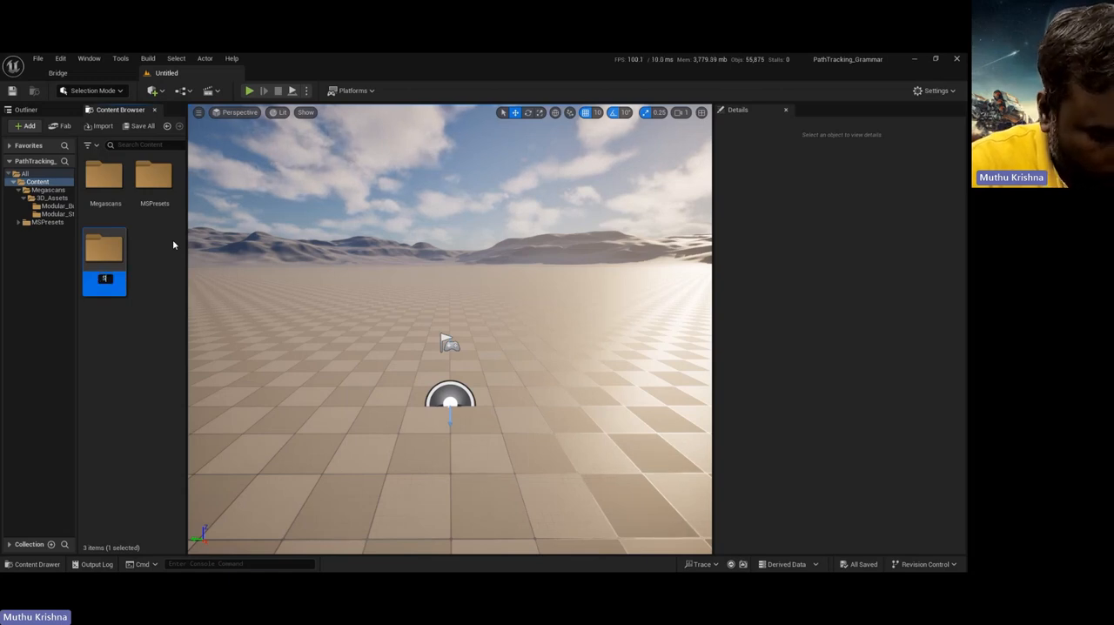
pyautogui.press('BackSpace')
pyautogui.press('BackSpace')
pyautogui.press('BackSpace')
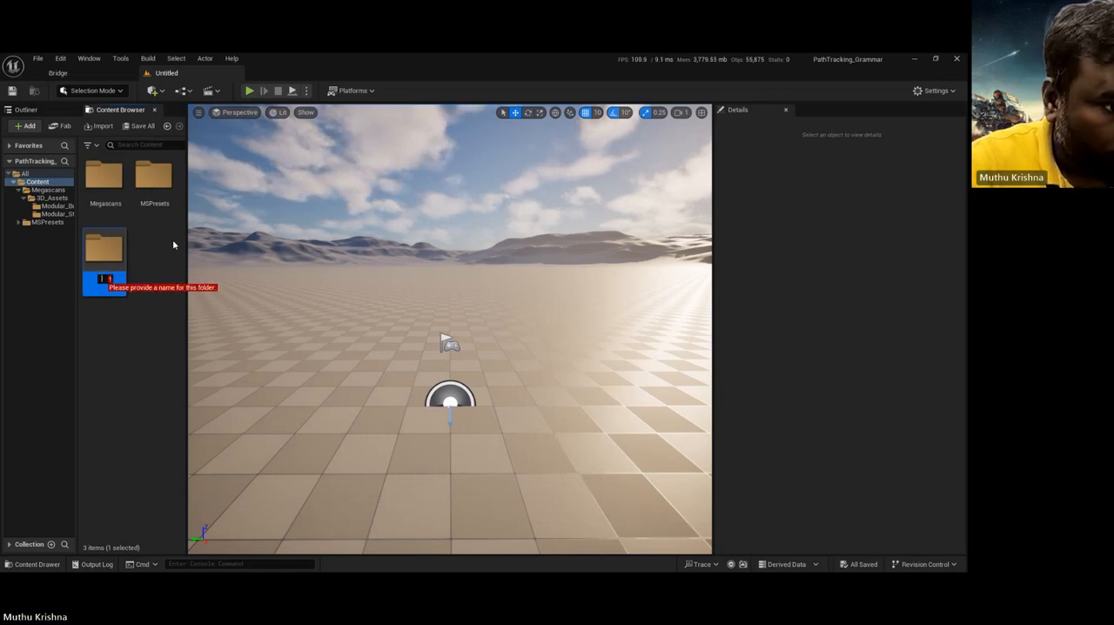
pyautogui.write('Imported')
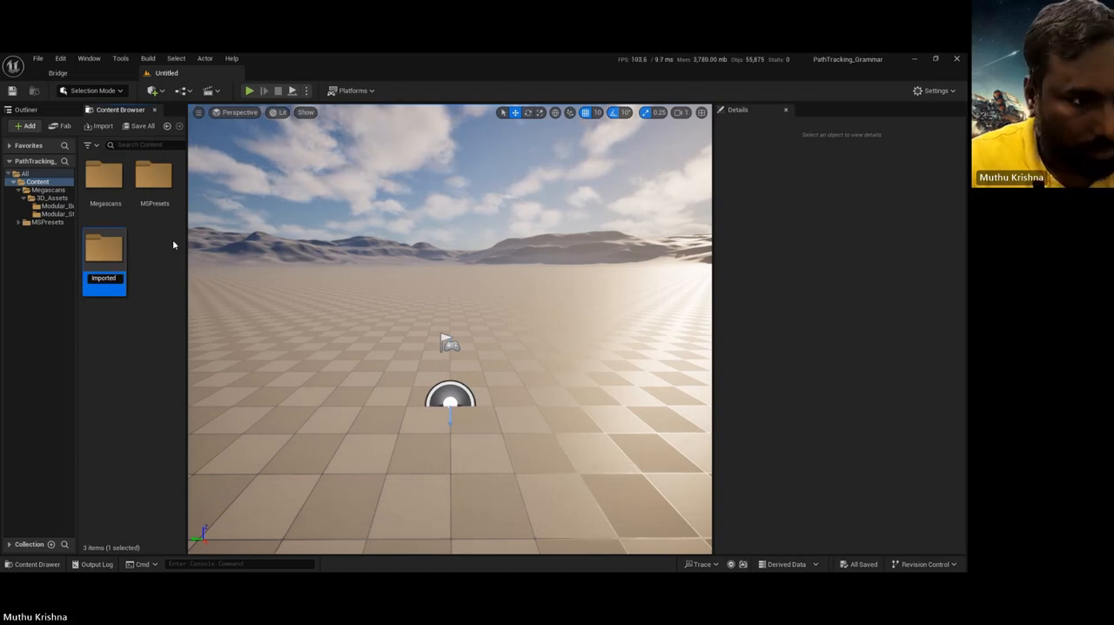
pyautogui.press('Return')
pyautogui.press('Return')
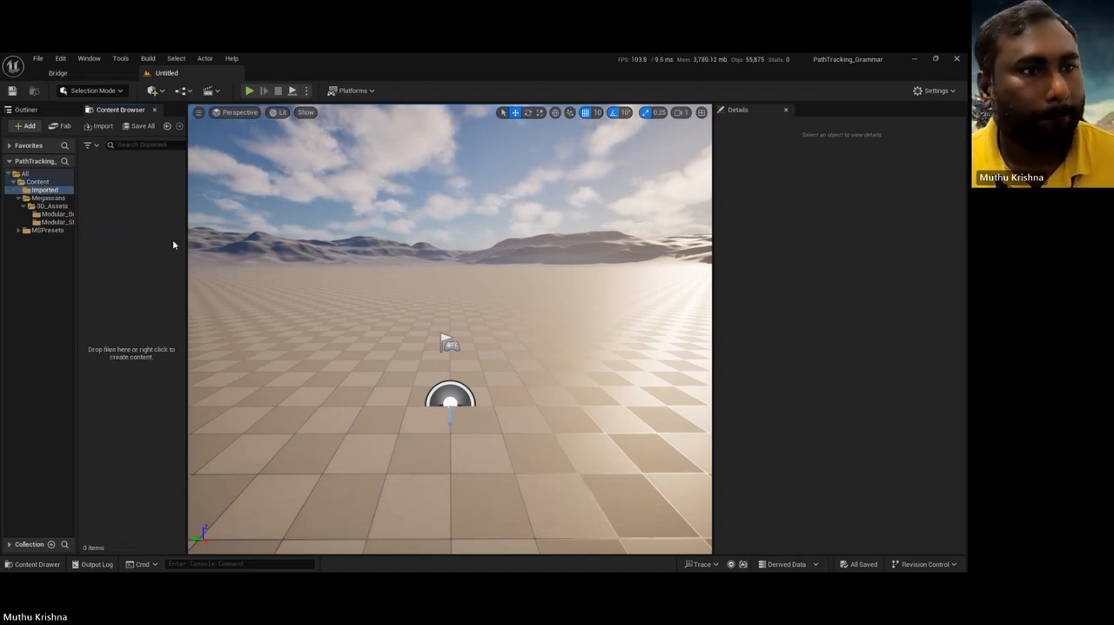
# Step: Import the Sandbag_Barrier glTF model from its folder in Downloads into the Imported folder with the default import settings
pyautogui.click(98, 126)
pyautogui.scroll(5, 53, 145)
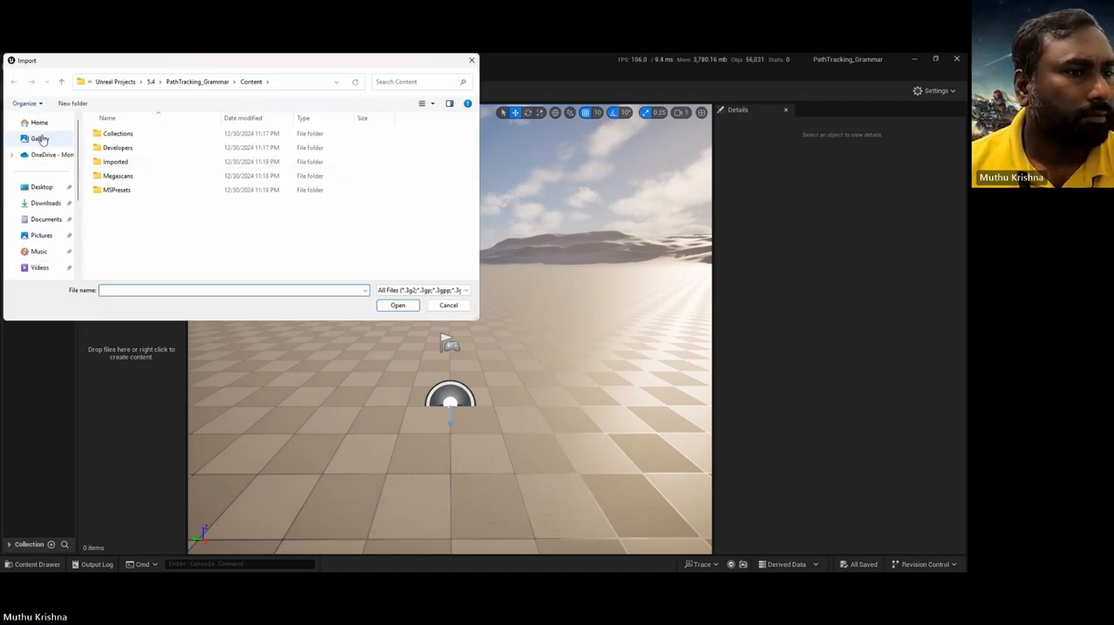
pyautogui.click(45, 203)
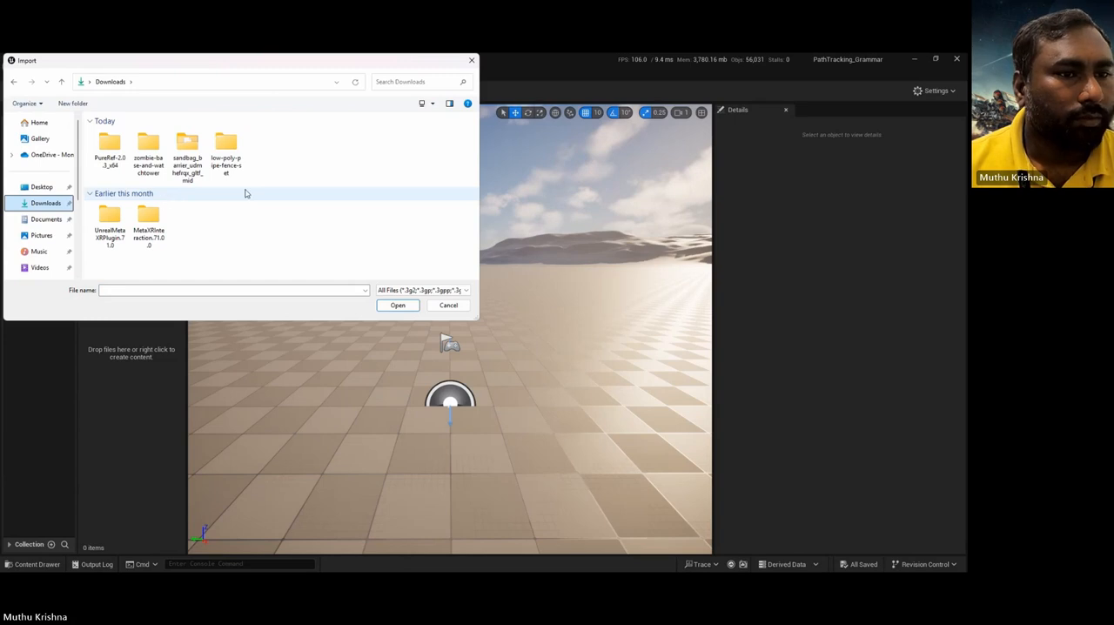
pyautogui.doubleClick(187, 148)
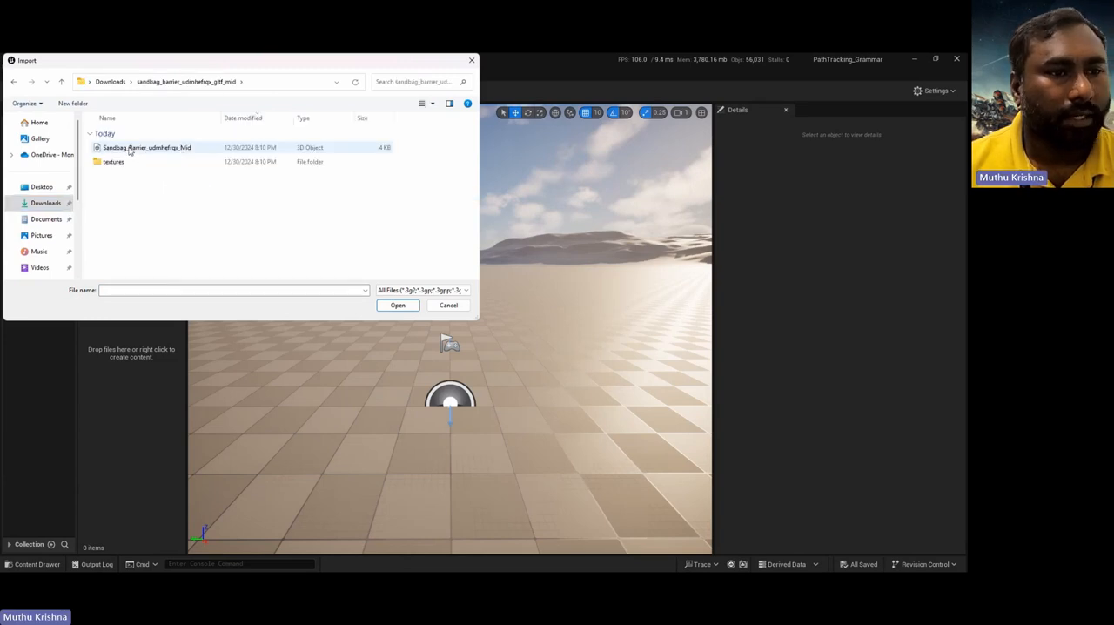
pyautogui.click(127, 149)
pyautogui.click(394, 305)
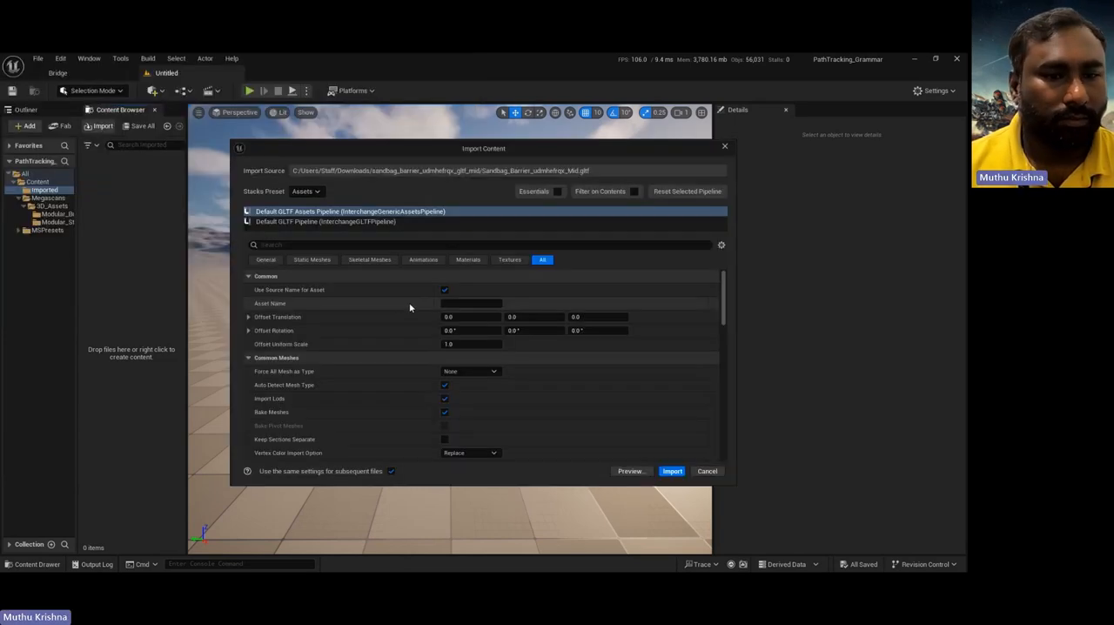
pyautogui.click(667, 471)
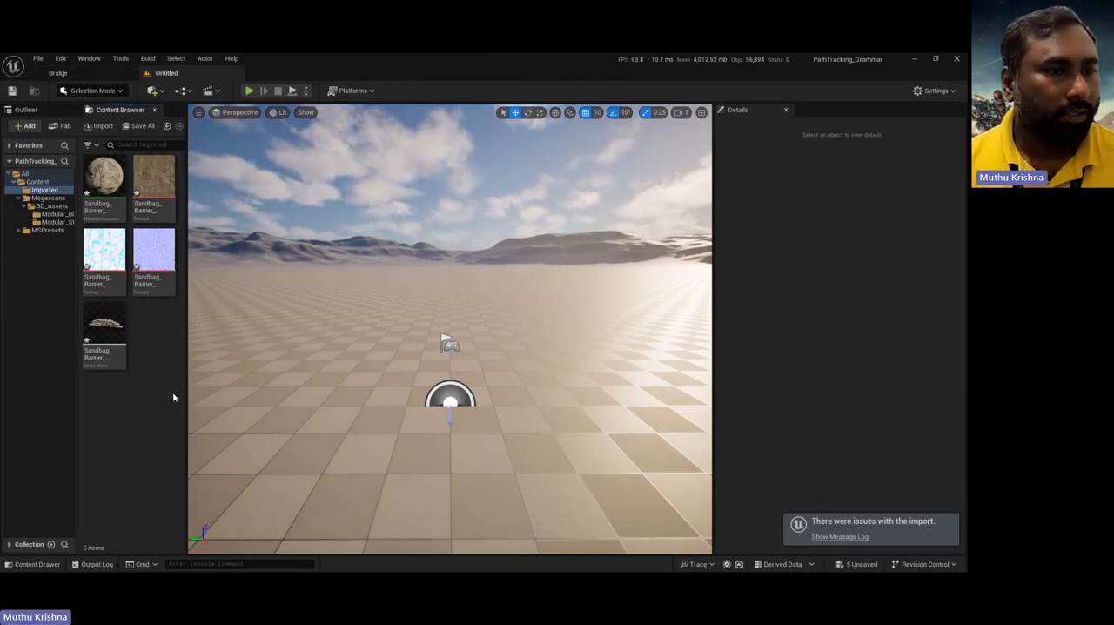
# Step: Start saving the level and create a folder named map under Content for it
pyautogui.click(12, 92)
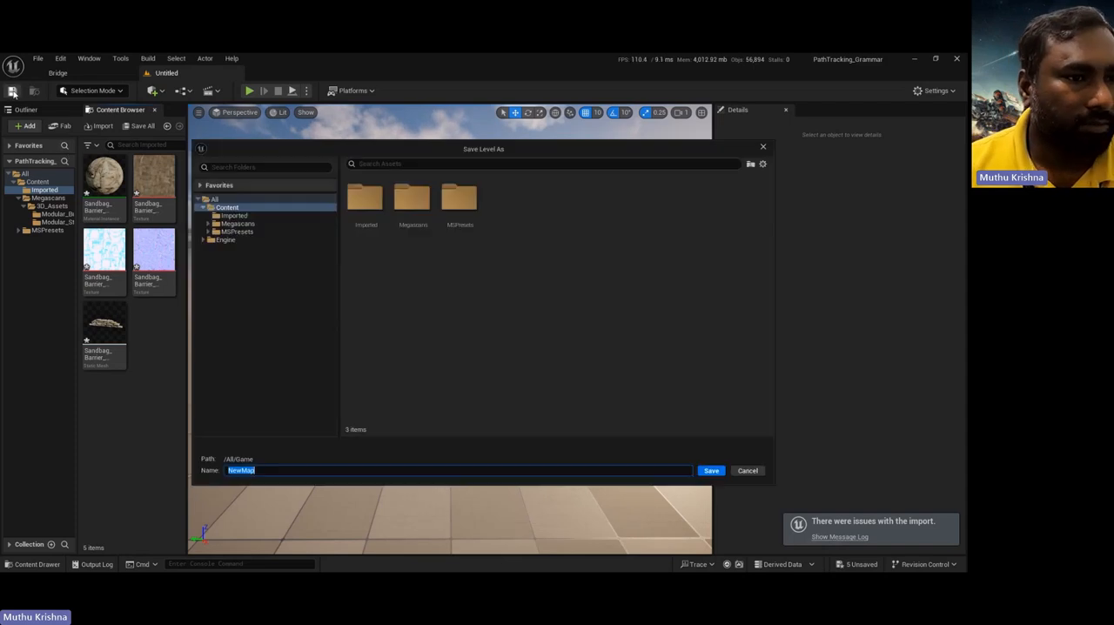
pyautogui.rightClick(436, 279)
pyautogui.click(467, 301)
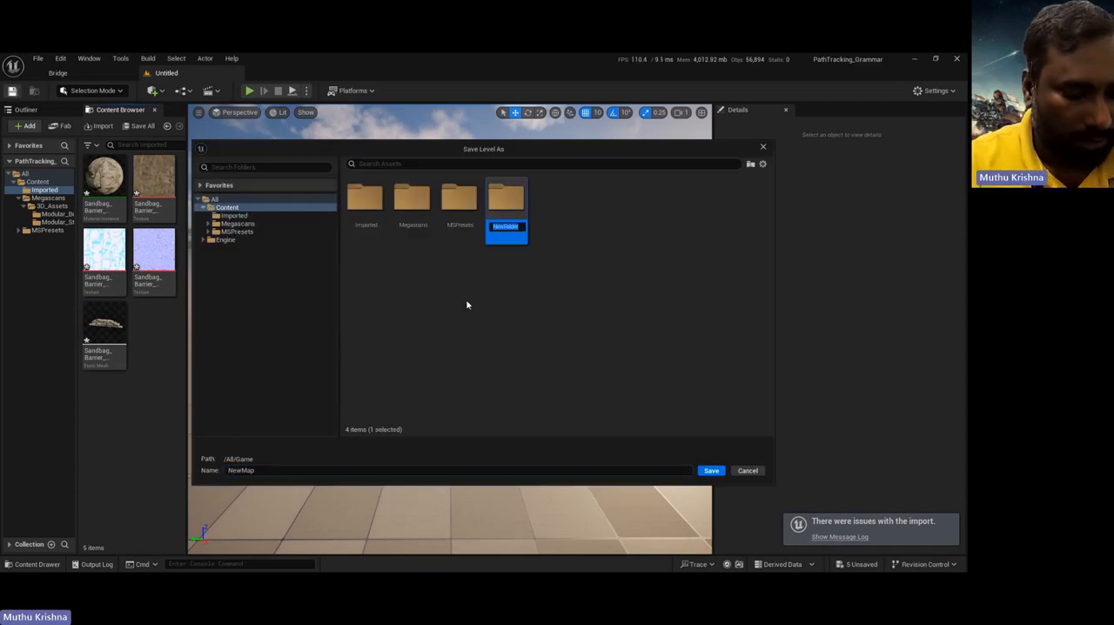
pyautogui.write('map')
pyautogui.press('Return')
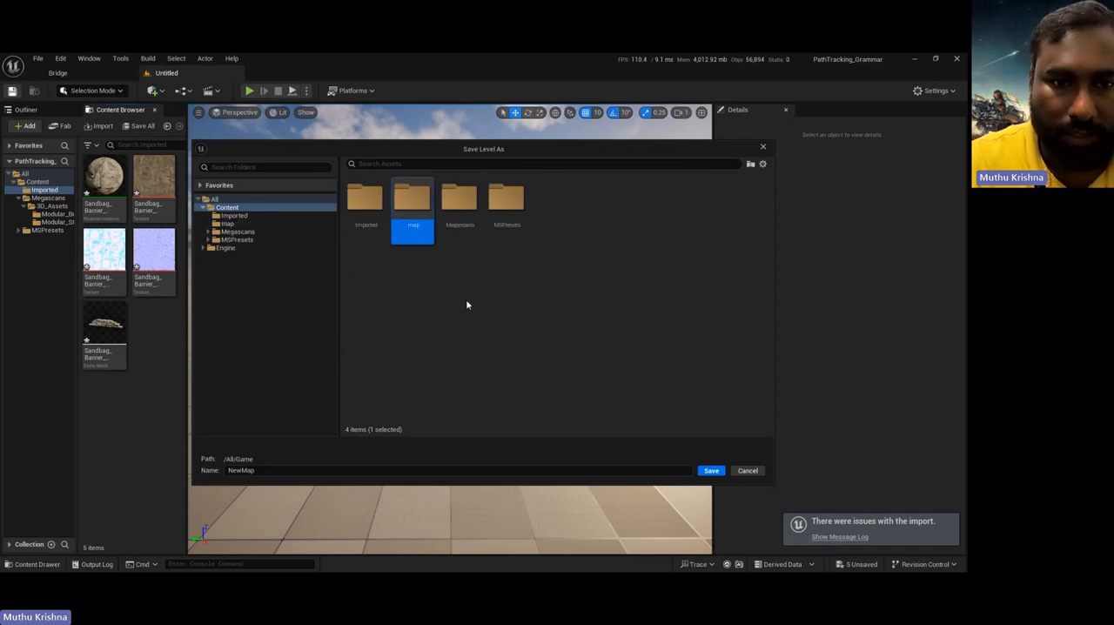
# Step: Save the level as PCG_Grammar inside the map folder
pyautogui.doubleClick(413, 202)
pyautogui.click(356, 470)
pyautogui.moveTo(357, 470); pyautogui.dragTo(176, 470)
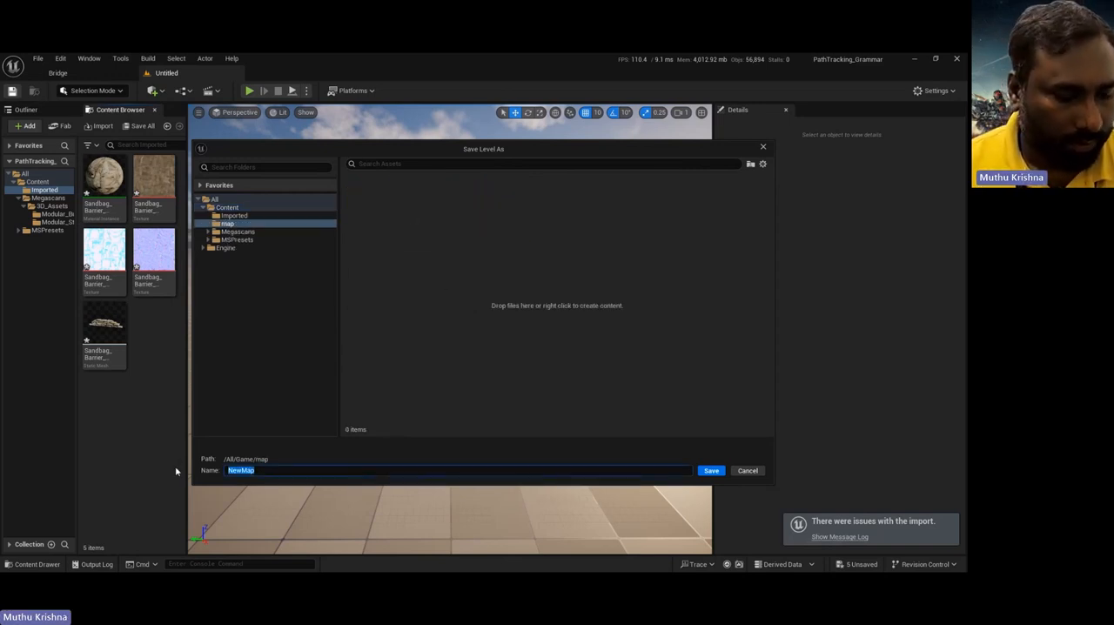
pyautogui.write('PCG_Grammar')
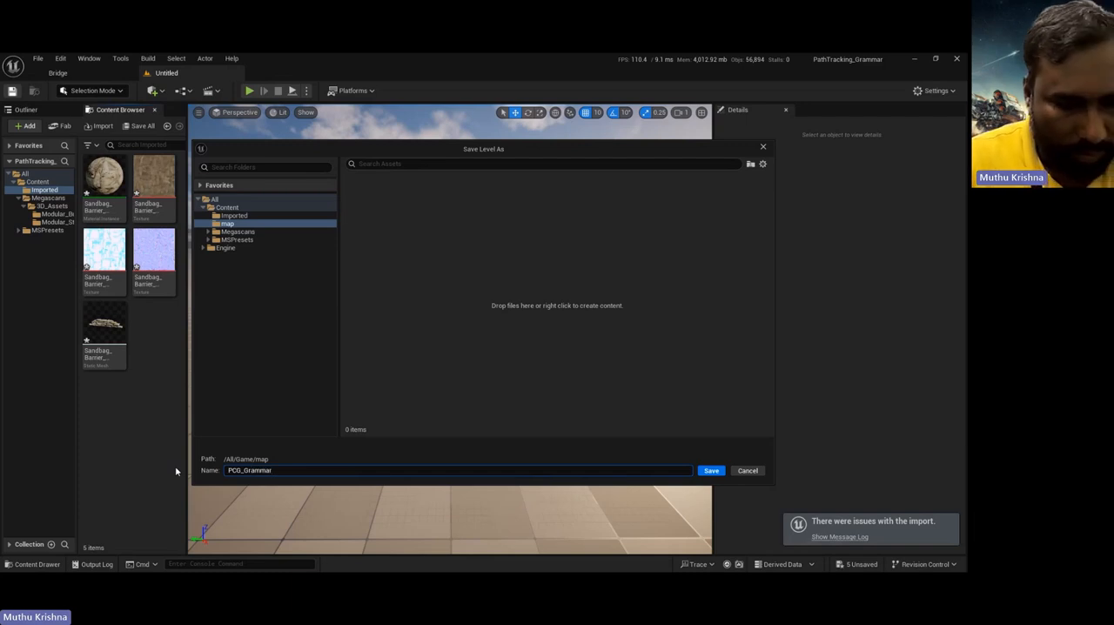
pyautogui.press('Return')
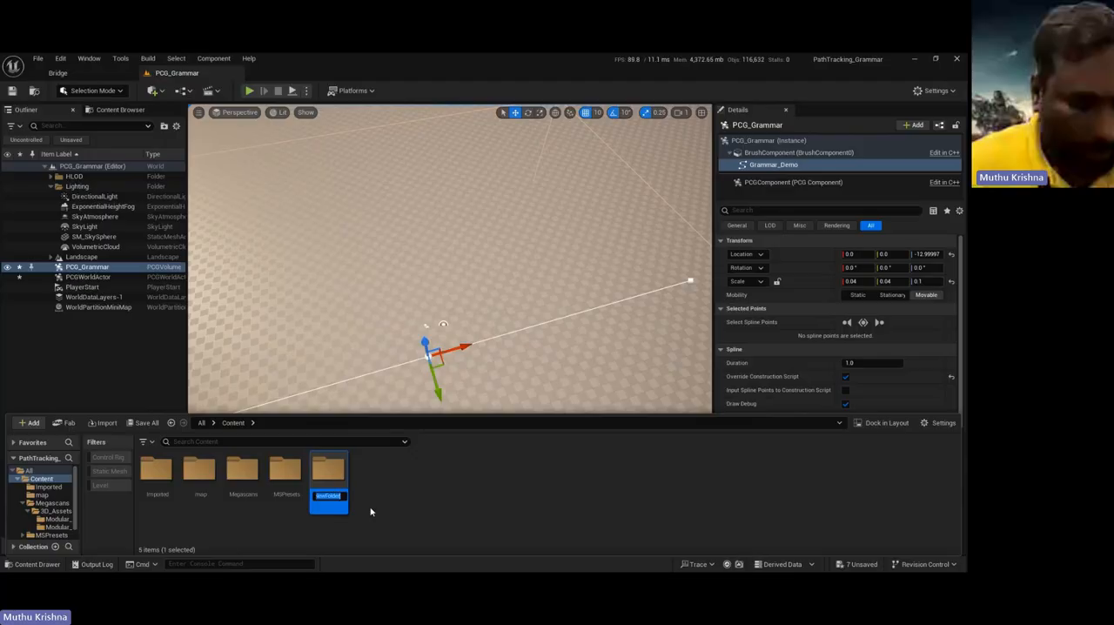
# Step: Name the new folder in the Content directory PCG and open it
pyautogui.write('PC')
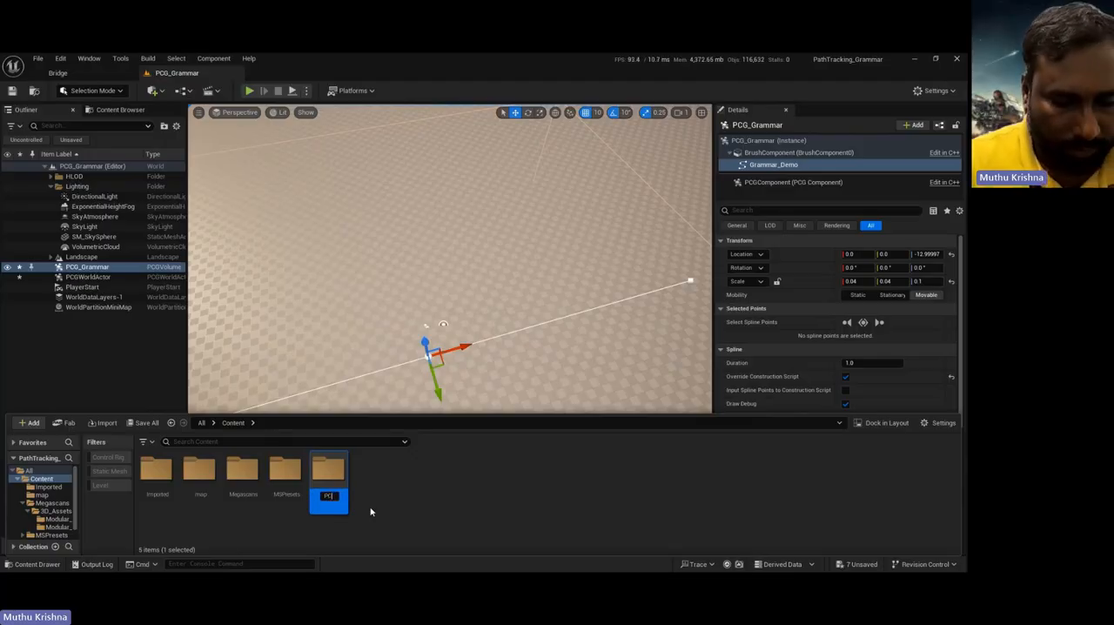
pyautogui.write('G')
pyautogui.press('Return')
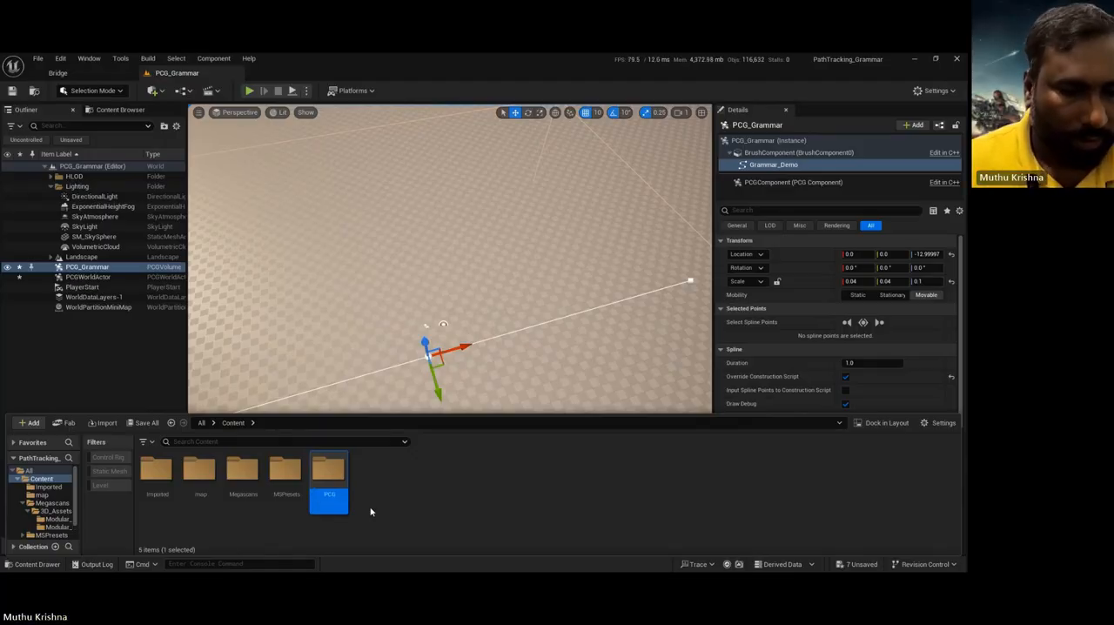
pyautogui.doubleClick(330, 472)
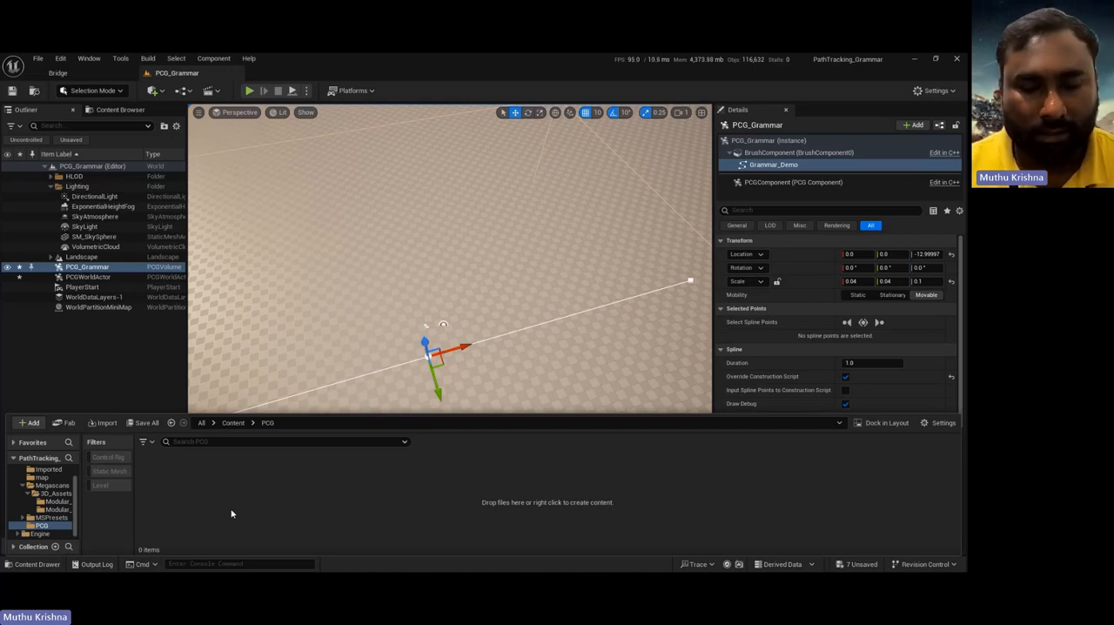
# Step: Create a Structure asset named Grammar_Struct in the PCG folder and open it for editing
pyautogui.rightClick(231, 514)
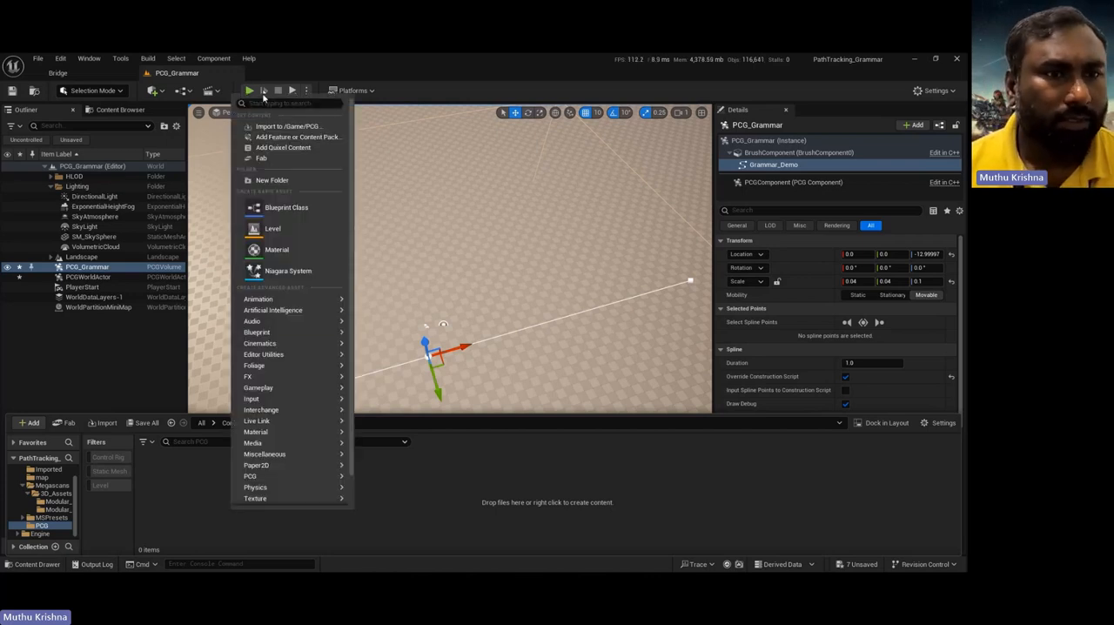
pyautogui.write('str')
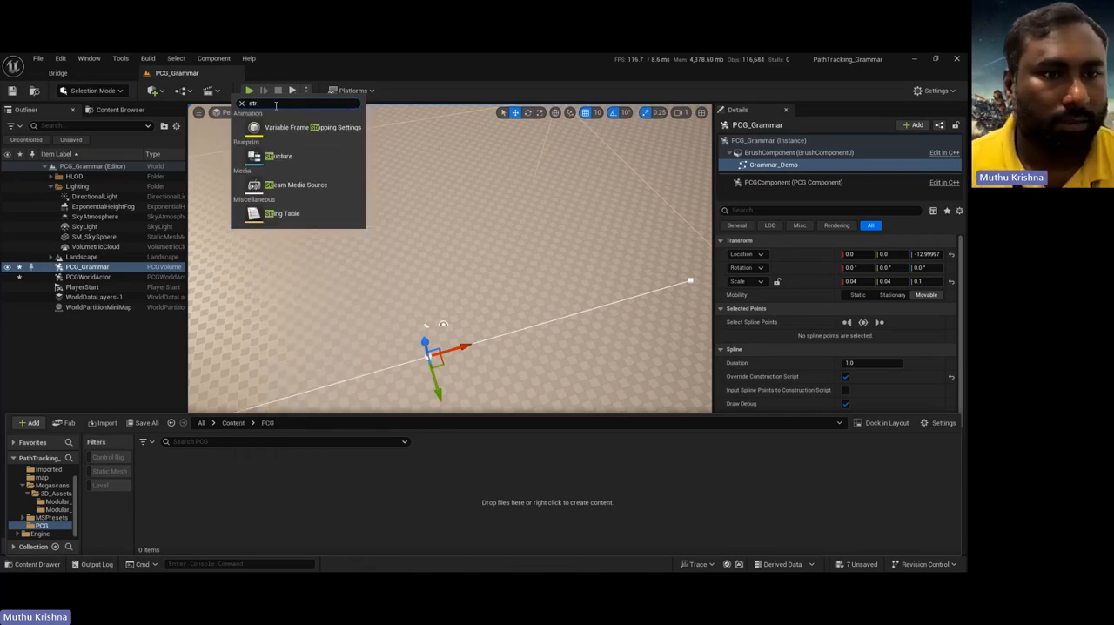
pyautogui.click(287, 155)
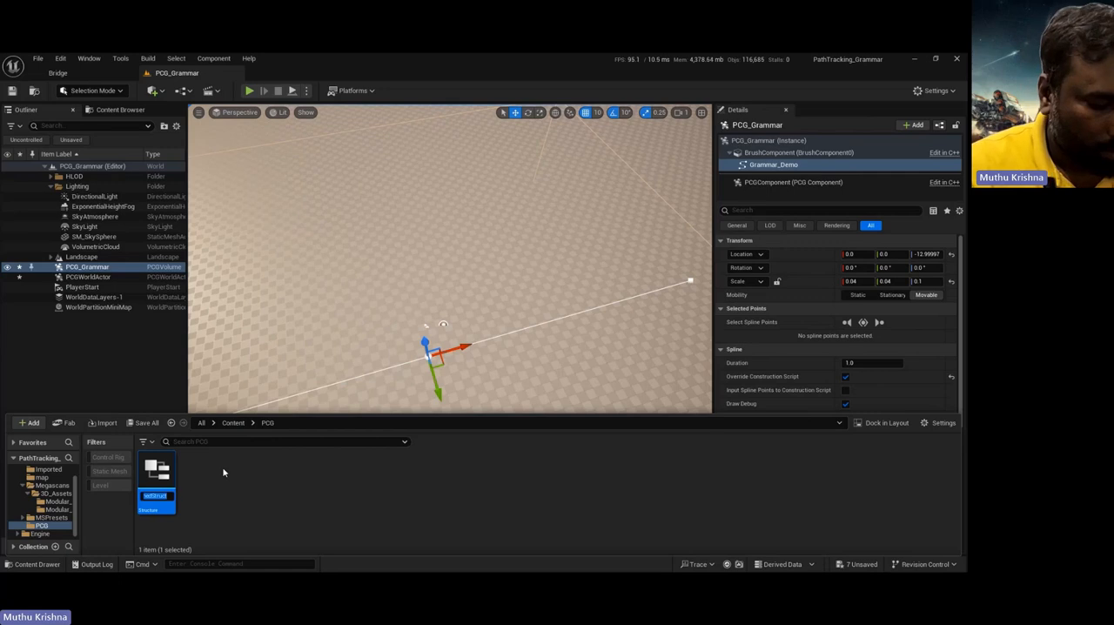
pyautogui.write('Gram')
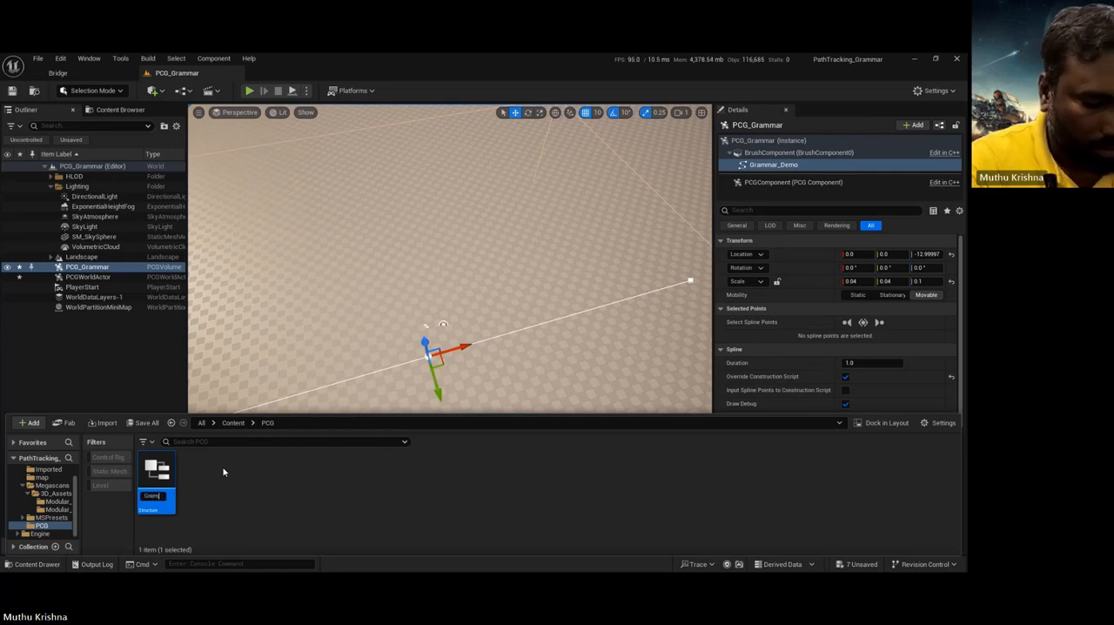
pyautogui.write('mar_Str')
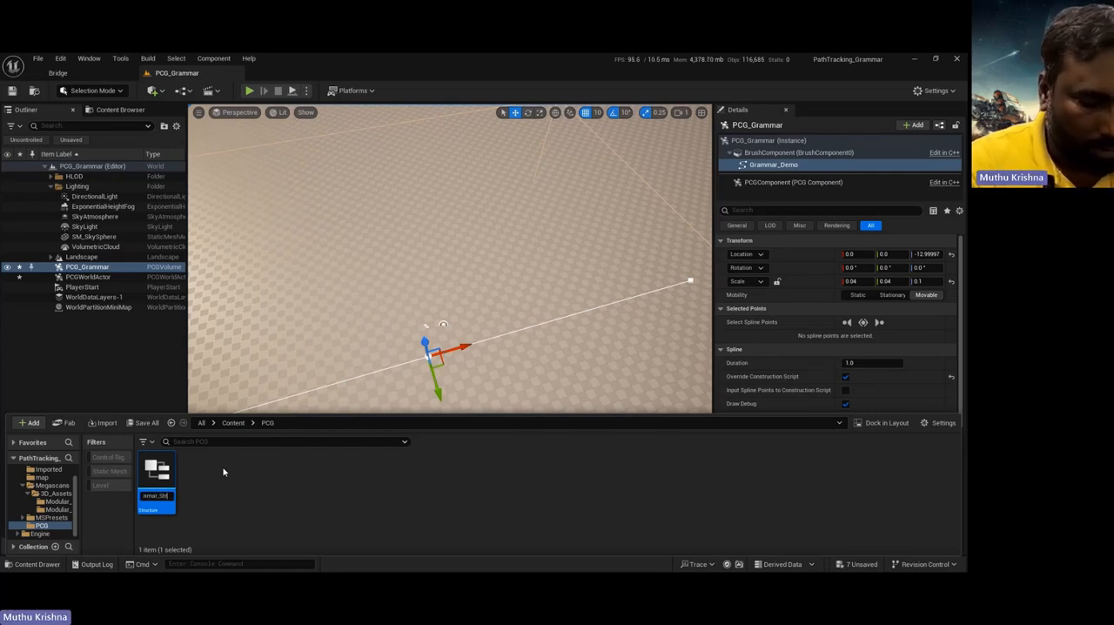
pyautogui.write('uct')
pyautogui.press('Return')
pyautogui.press('Return')
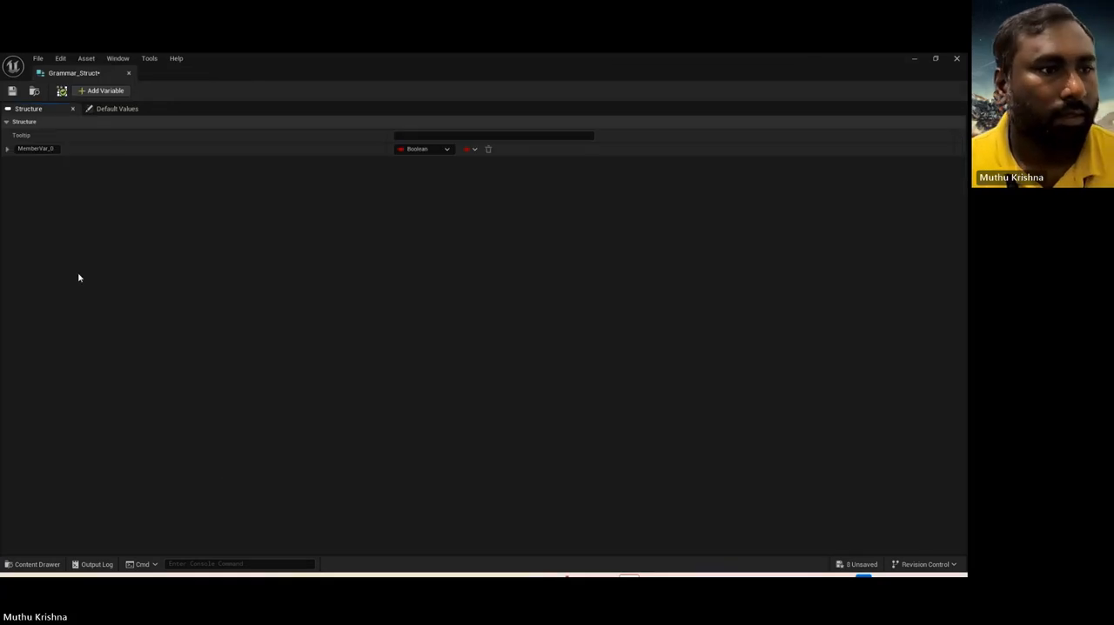
# Step: Rename the structure's first member variable to symbol and set its type to String
pyautogui.click(52, 149)
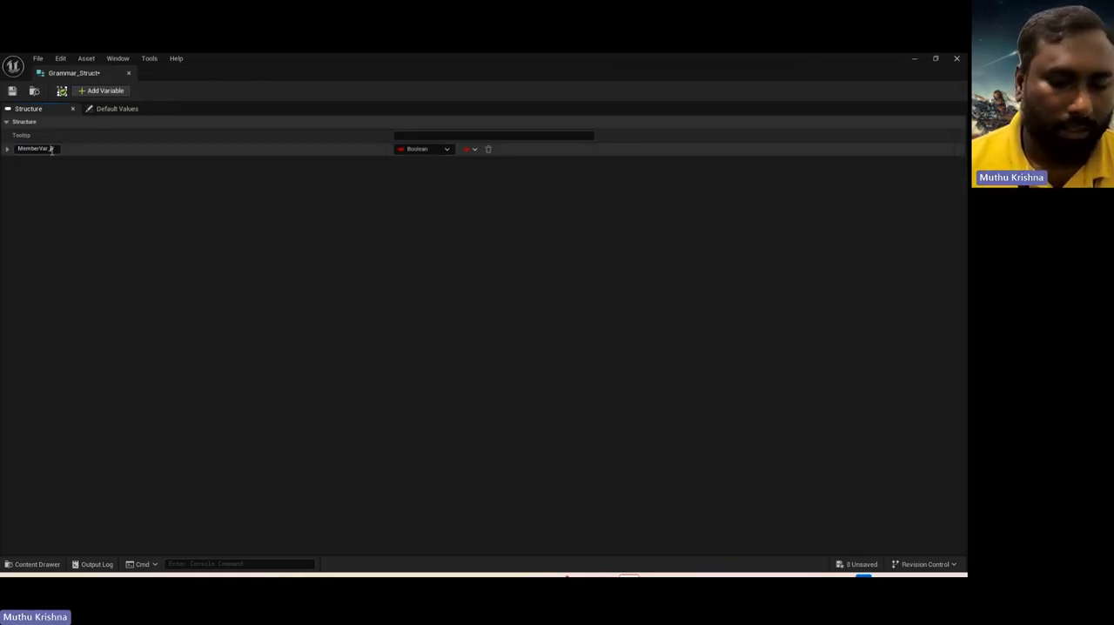
pyautogui.press('BackSpace')
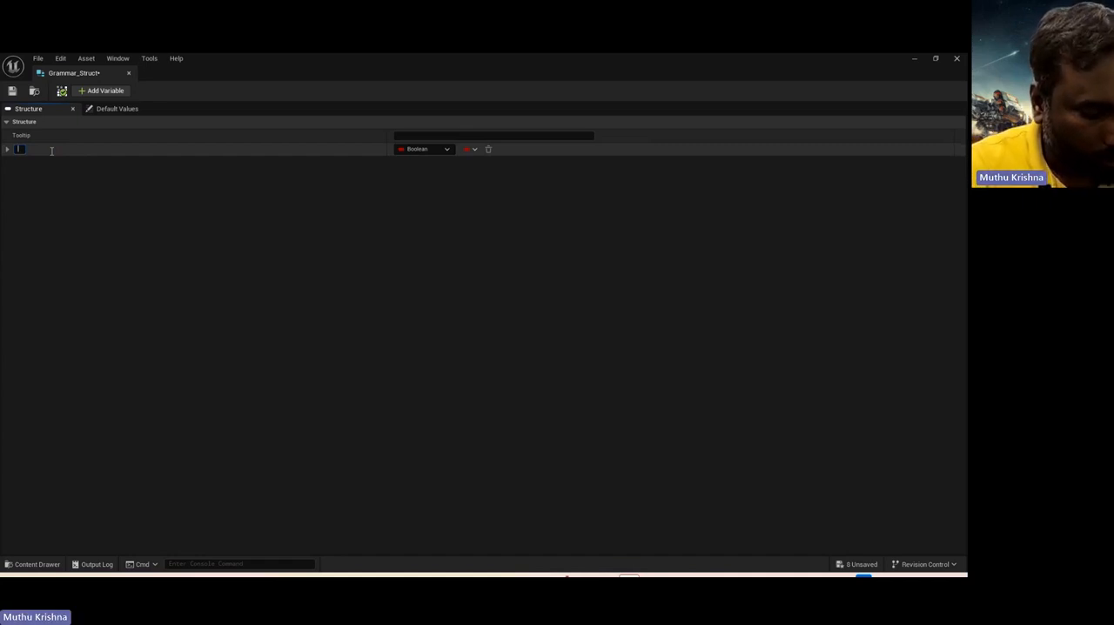
pyautogui.write('symb')
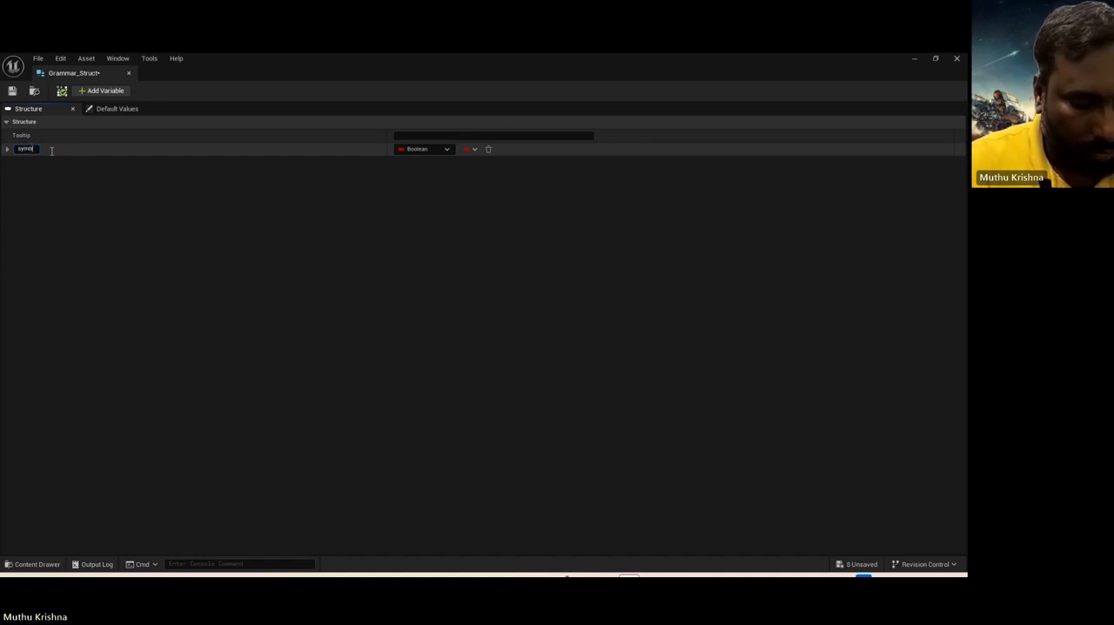
pyautogui.write('ol')
pyautogui.press('Return')
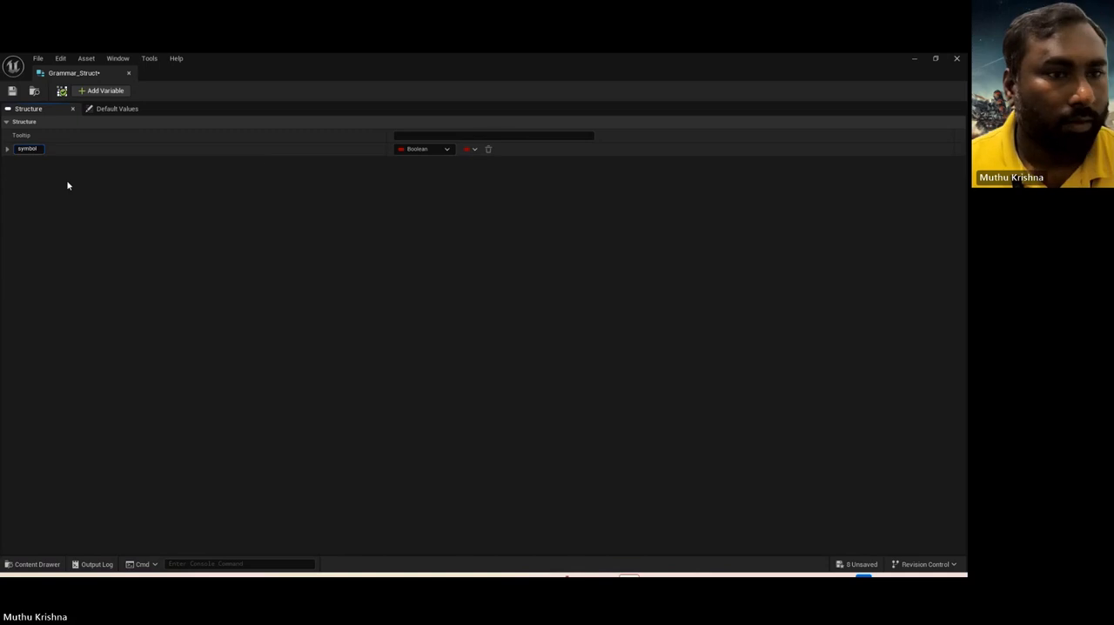
pyautogui.click(428, 151)
pyautogui.click(426, 236)
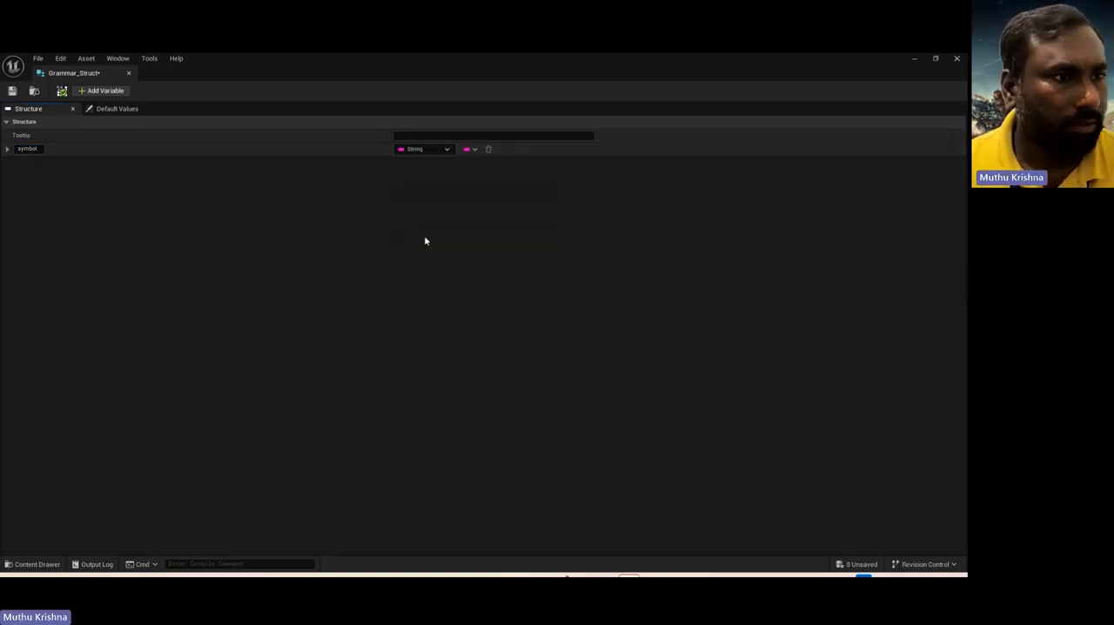
# Step: Add a second variable named mesh to the structure and make it a Static Mesh object reference
pyautogui.click(103, 90)
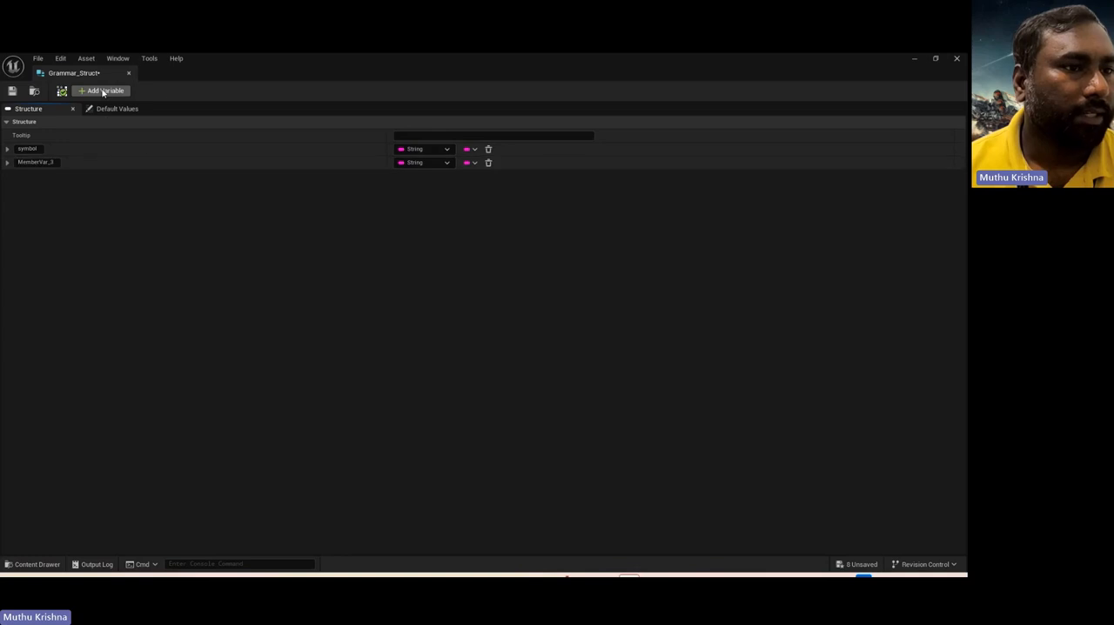
pyautogui.doubleClick(35, 163)
pyautogui.write('mesh')
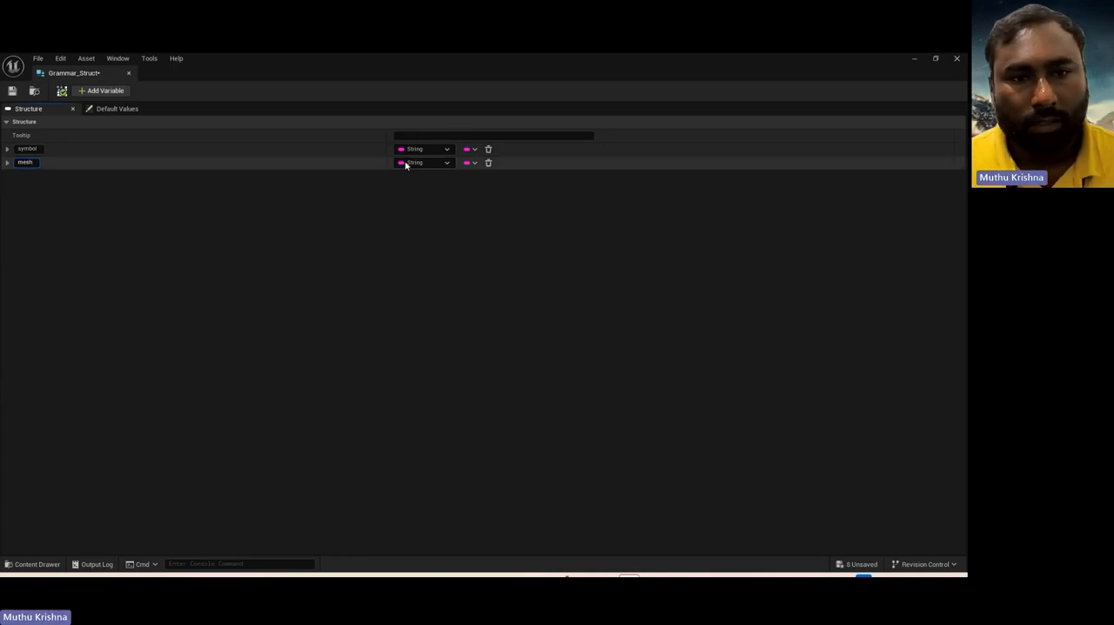
pyautogui.press('Return')
pyautogui.click(435, 167)
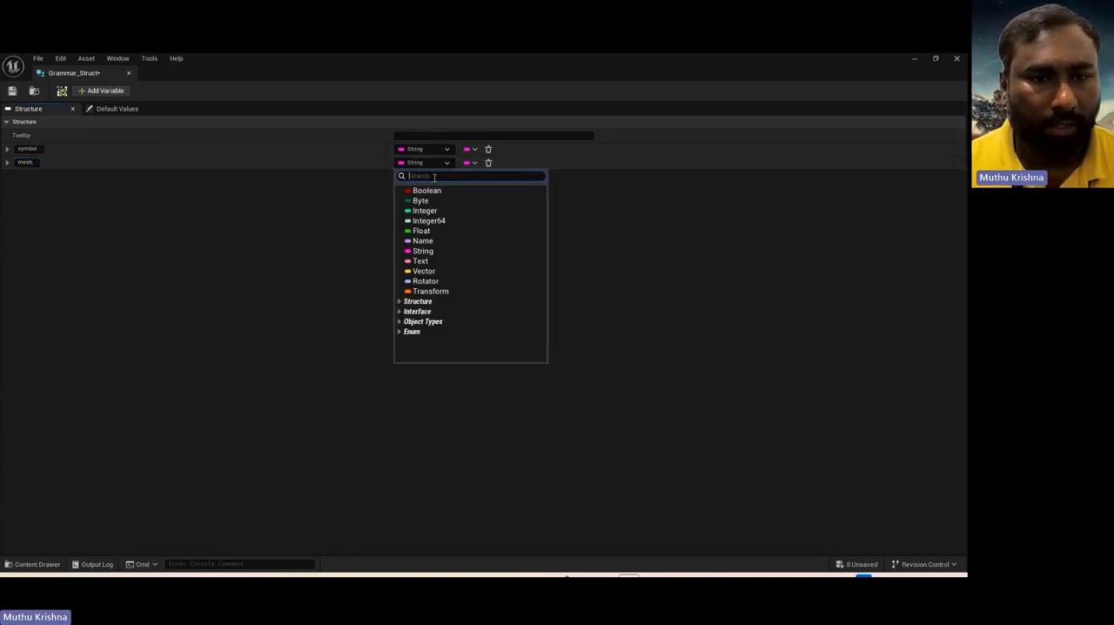
pyautogui.write('static')
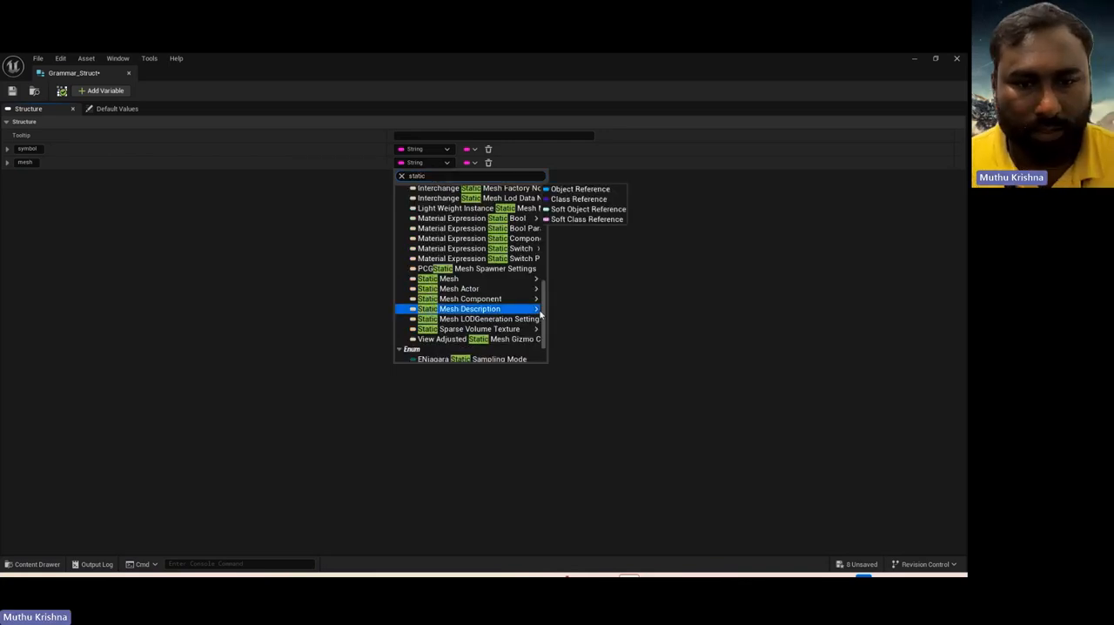
pyautogui.click(485, 279)
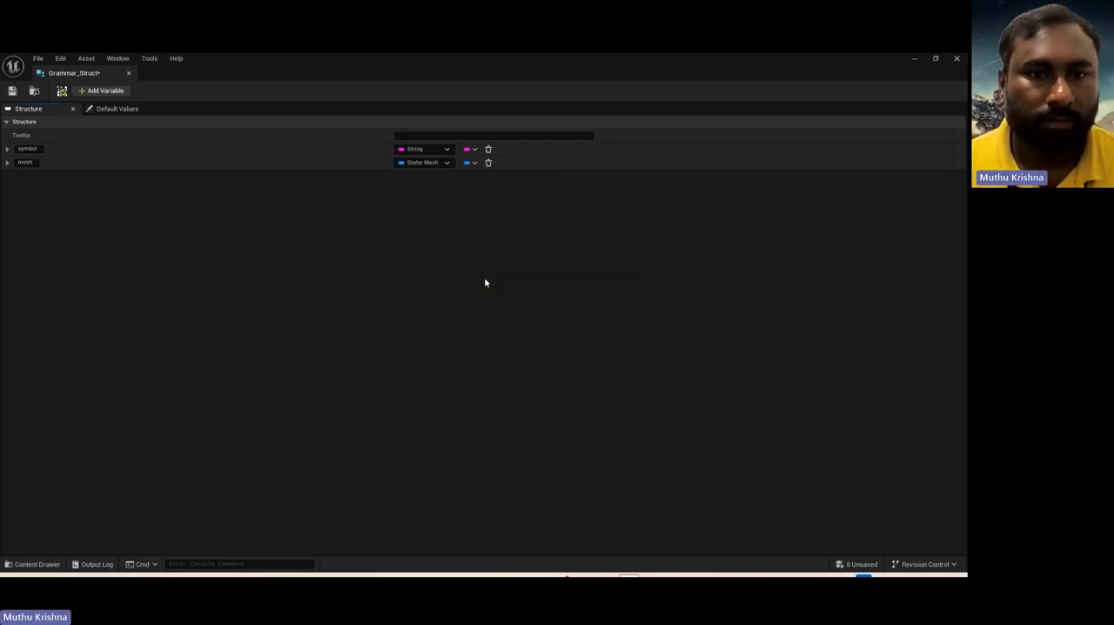
# Step: Save the Grammar_Struct structure, close its editor and return to the PCG folder's contents
pyautogui.click(11, 91)
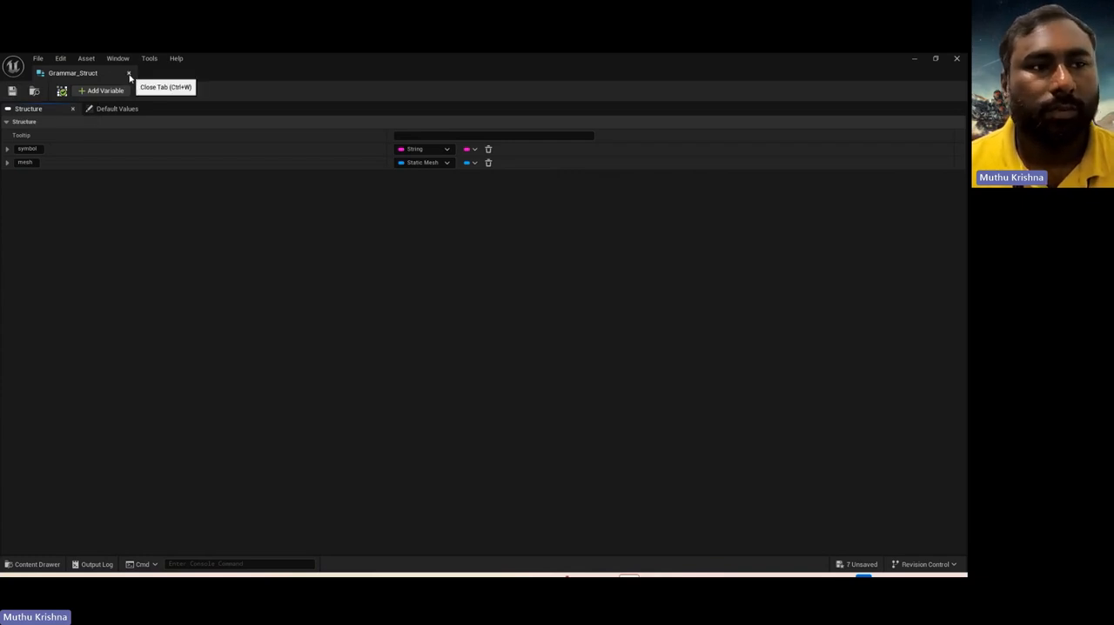
pyautogui.click(129, 74)
pyautogui.hotkey('ctrl', 'space')
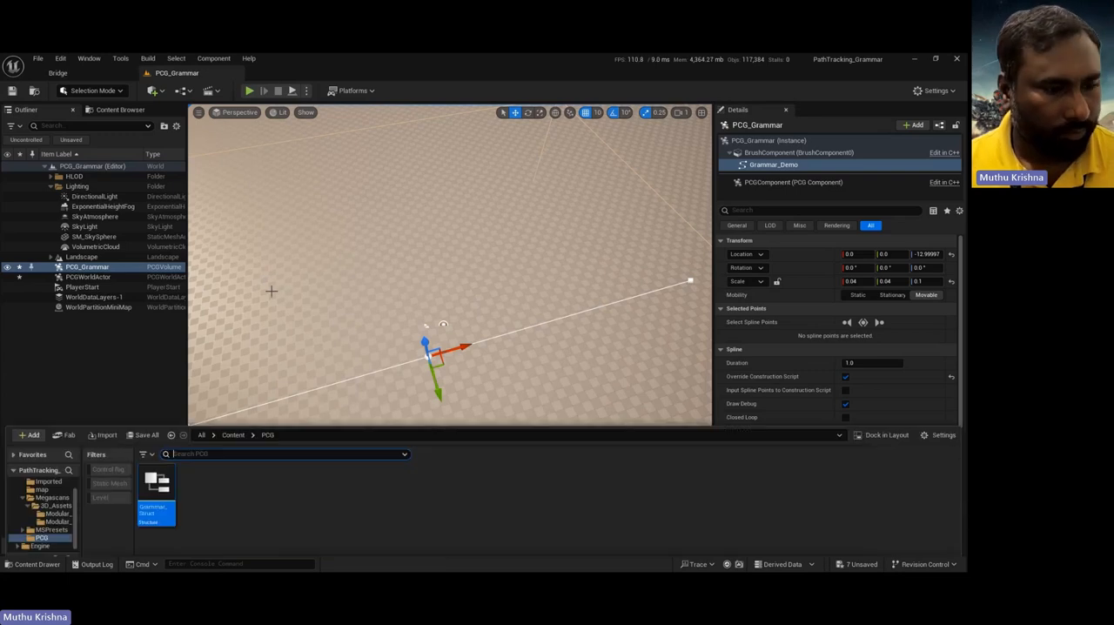
pyautogui.click(205, 512)
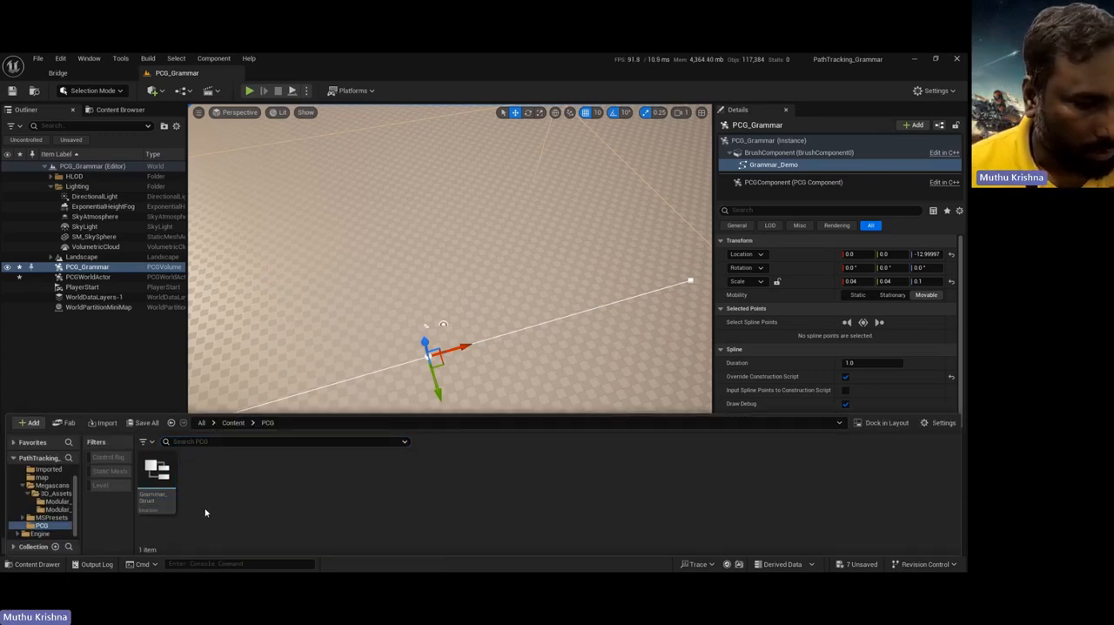
# Step: Create a Blueprint class in the PCG folder with PrimaryDataAsset as its parent and name it GrammarDataAsset
pyautogui.rightClick(205, 511)
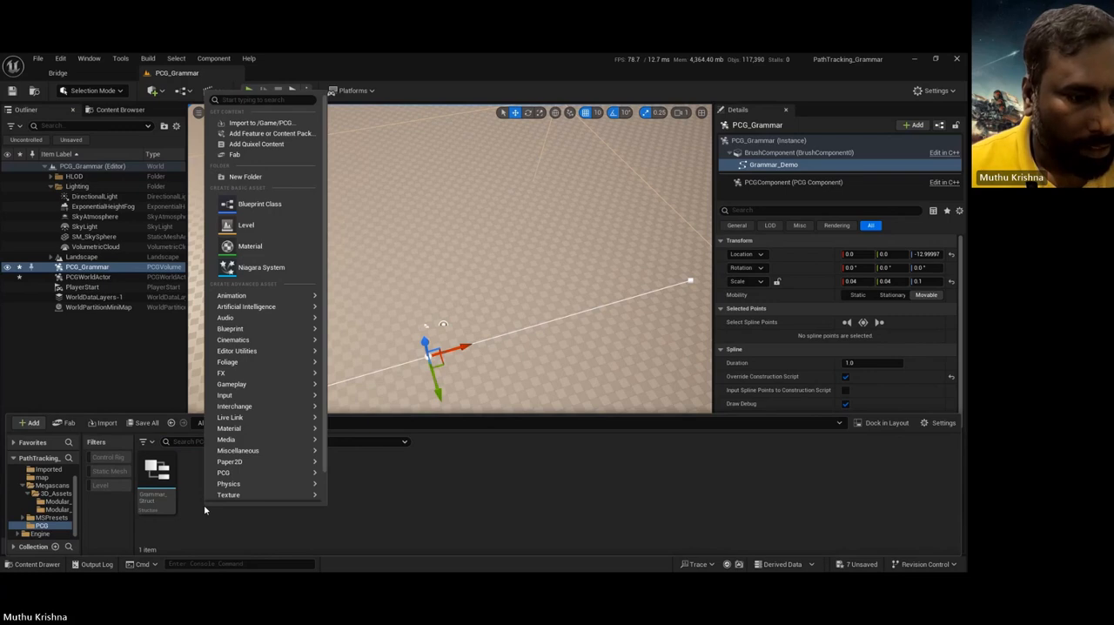
pyautogui.click(259, 199)
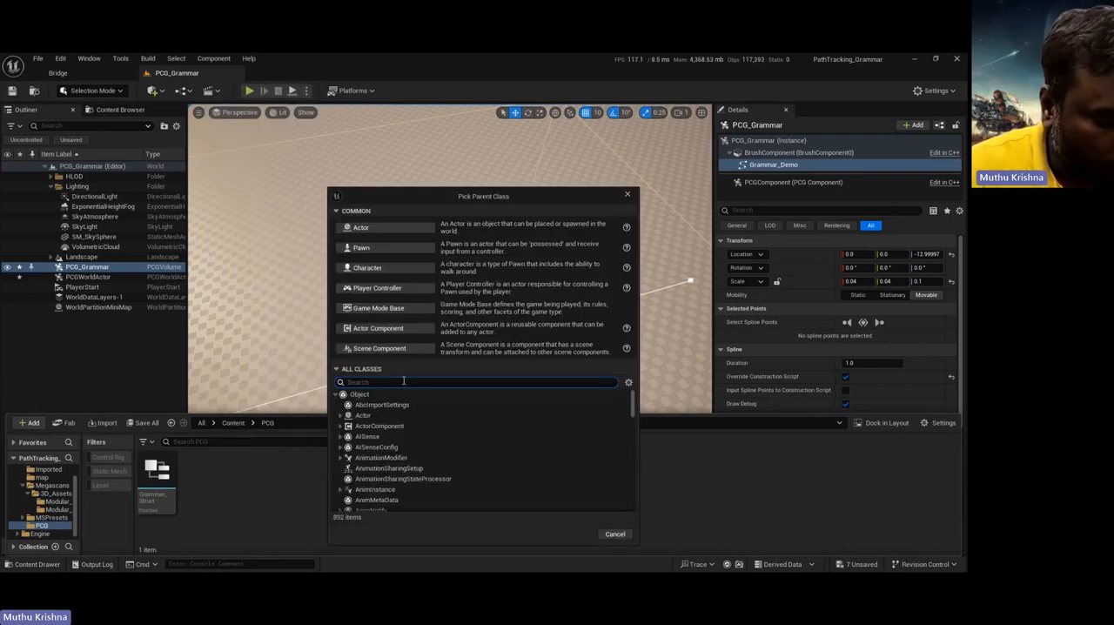
pyautogui.write('primary')
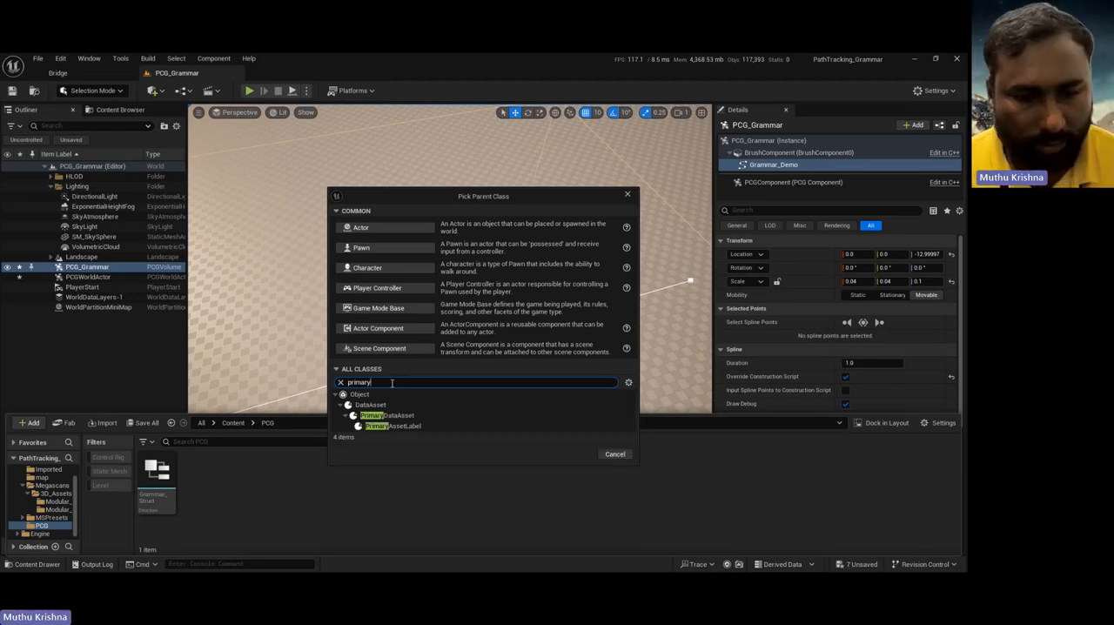
pyautogui.click(396, 416)
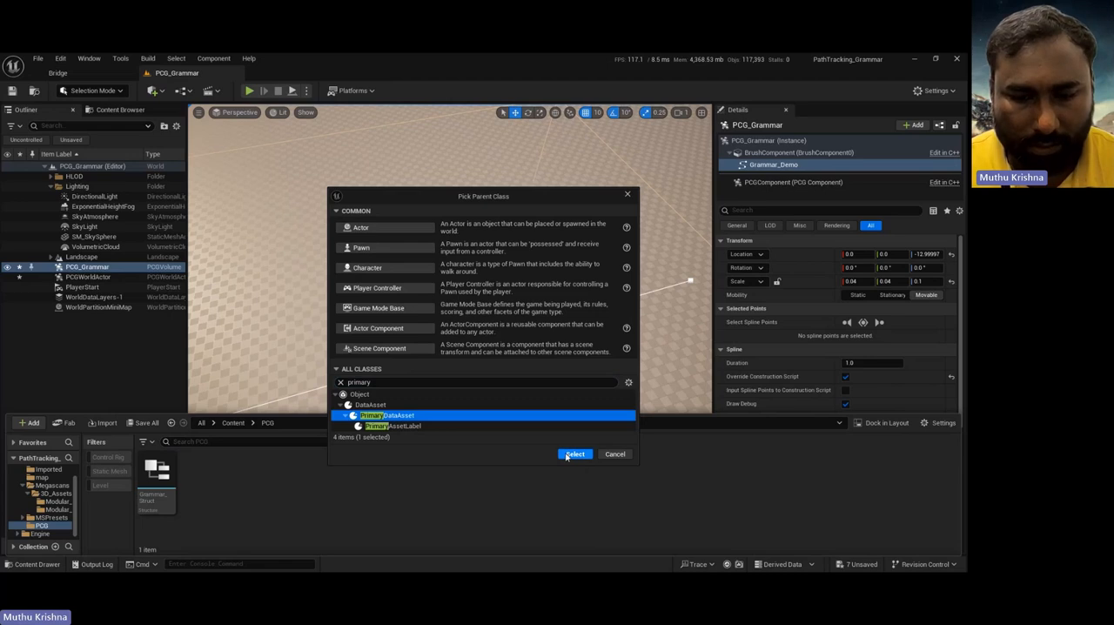
pyautogui.click(574, 455)
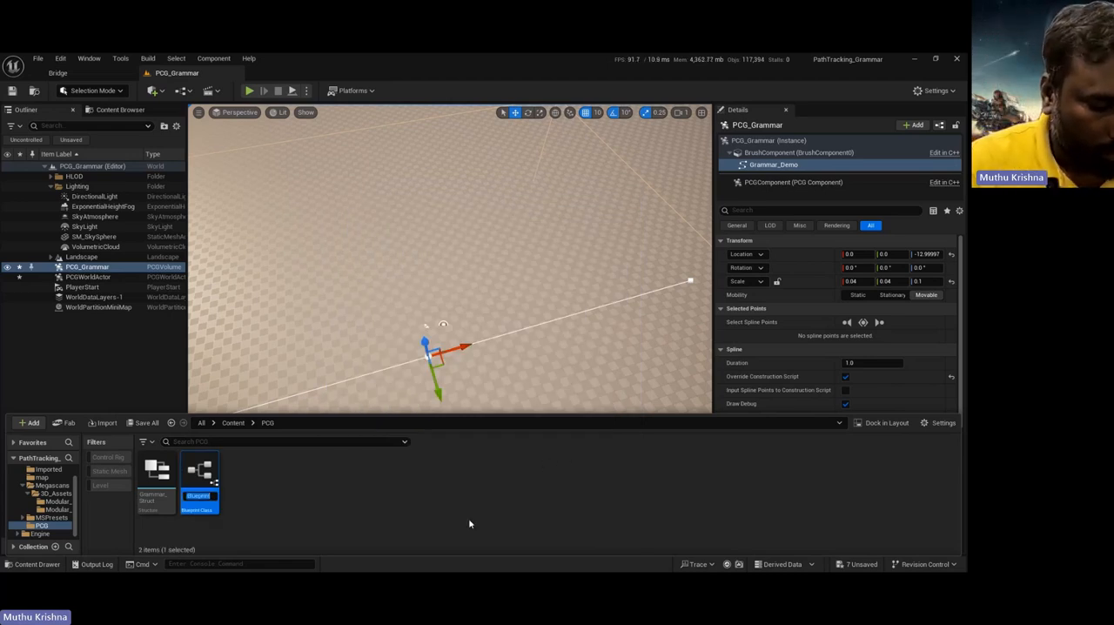
pyautogui.write('Gra')
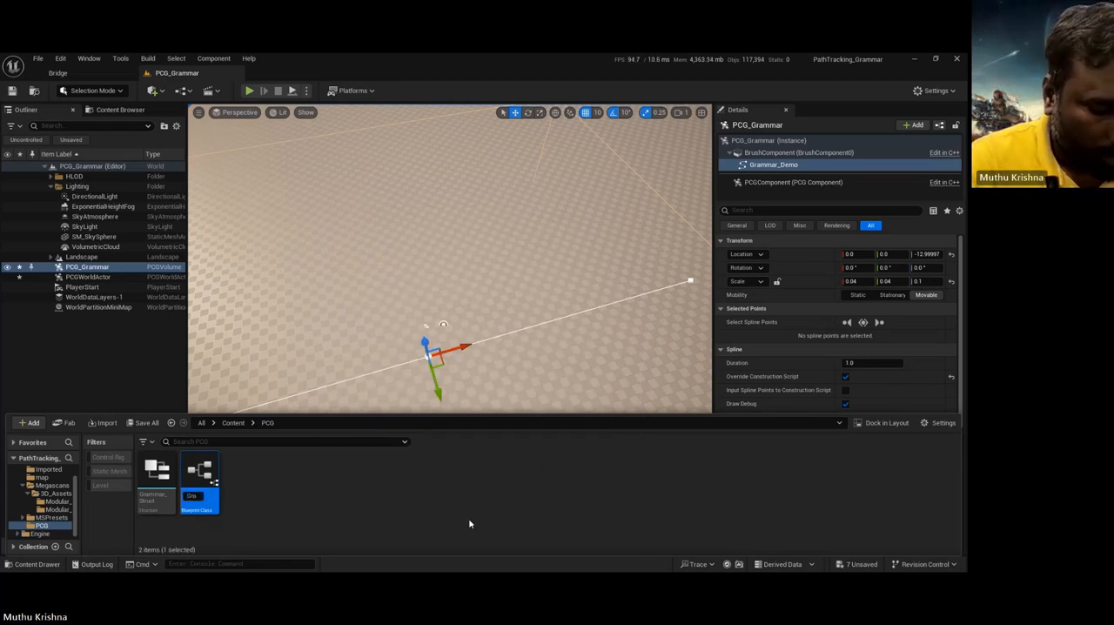
pyautogui.write('mmarData')
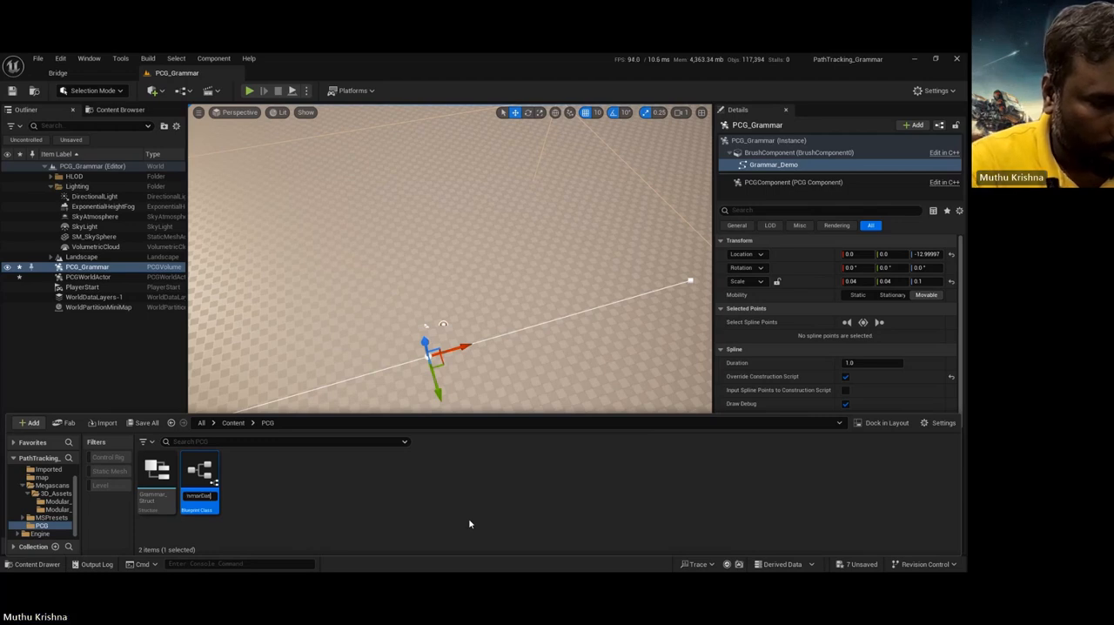
pyautogui.write('Asset')
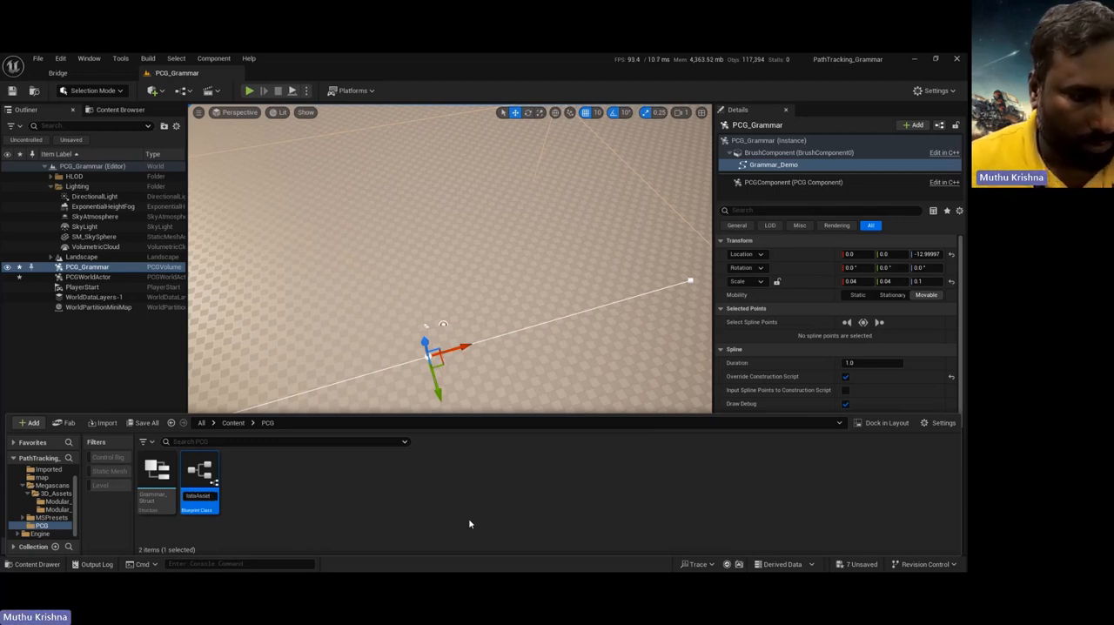
pyautogui.press('Return')
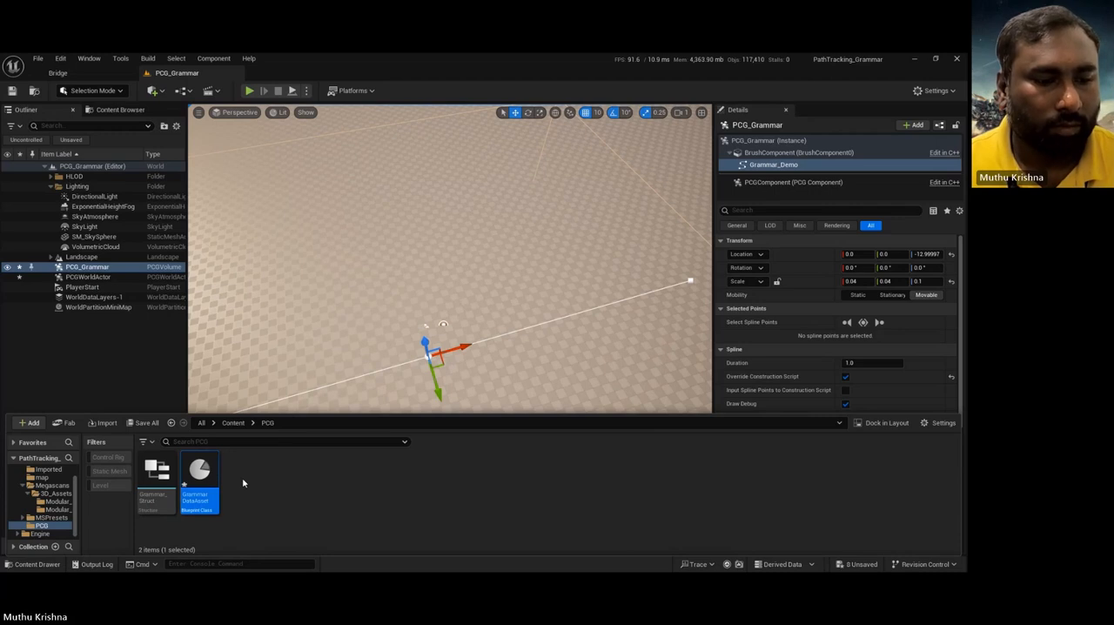
# Step: Open GrammarDataAsset, add a variable of type Grammar Struct and make it an instance-editable array
pyautogui.doubleClick(200, 473)
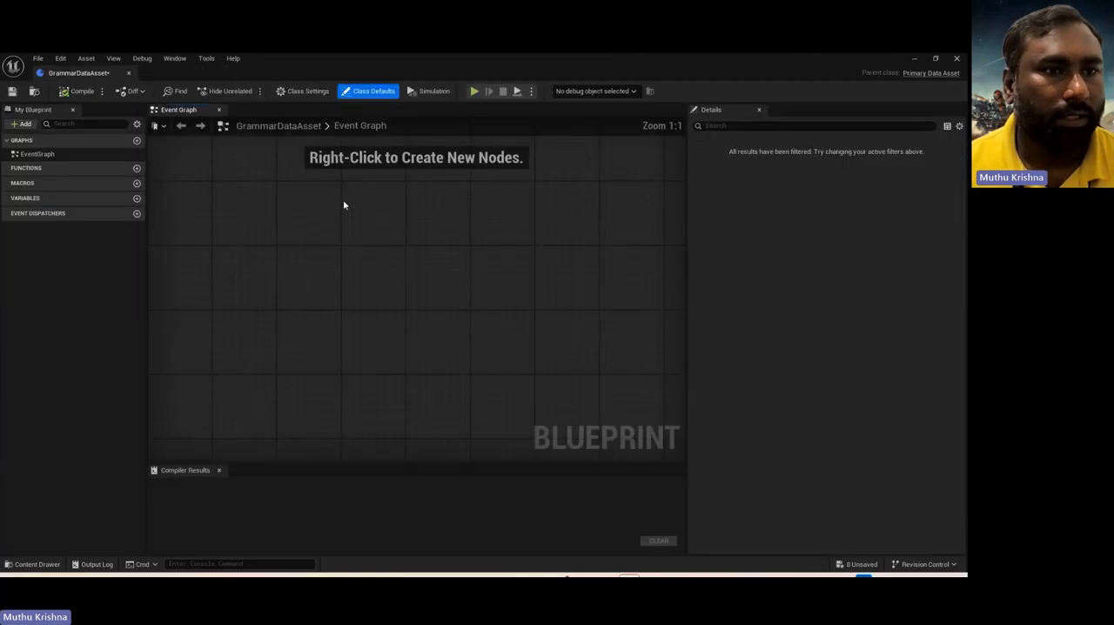
pyautogui.click(136, 199)
pyautogui.click(105, 212)
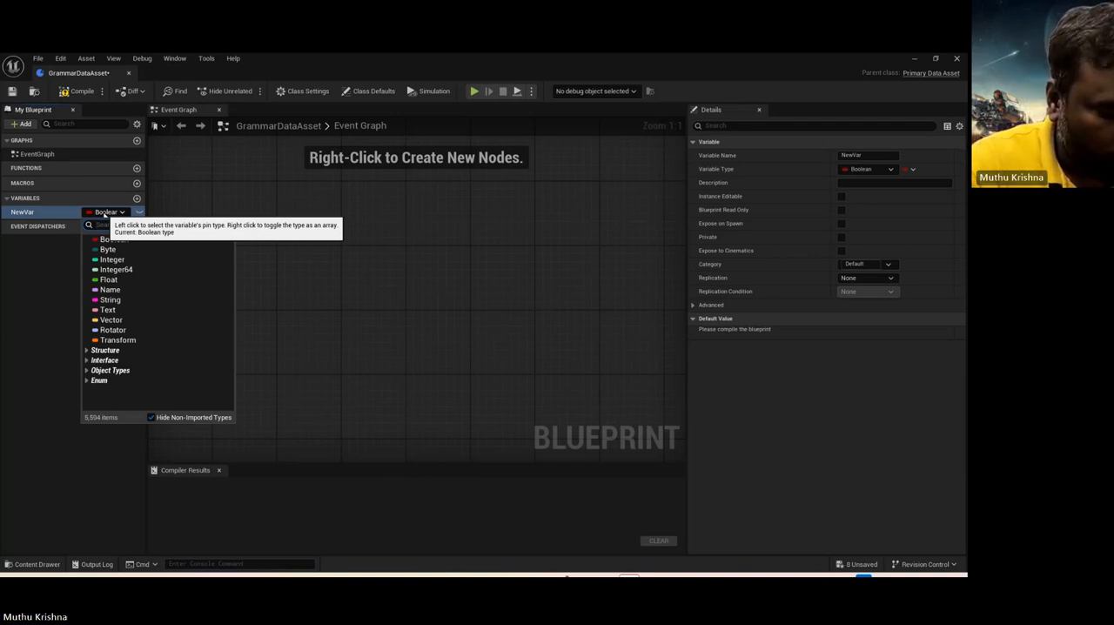
pyautogui.write('grammar')
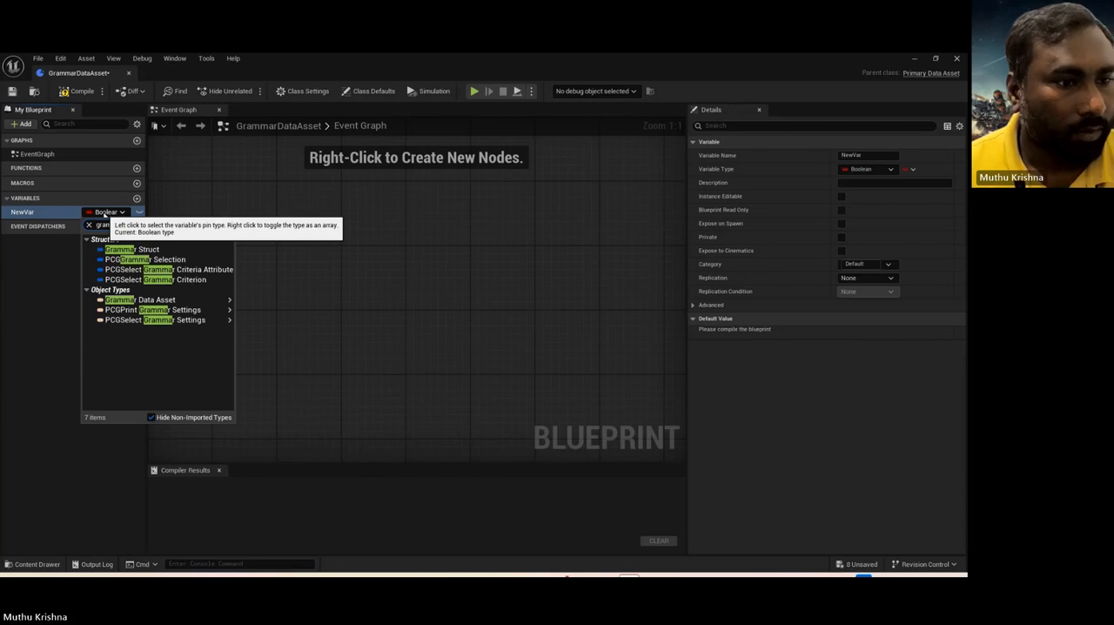
pyautogui.click(128, 249)
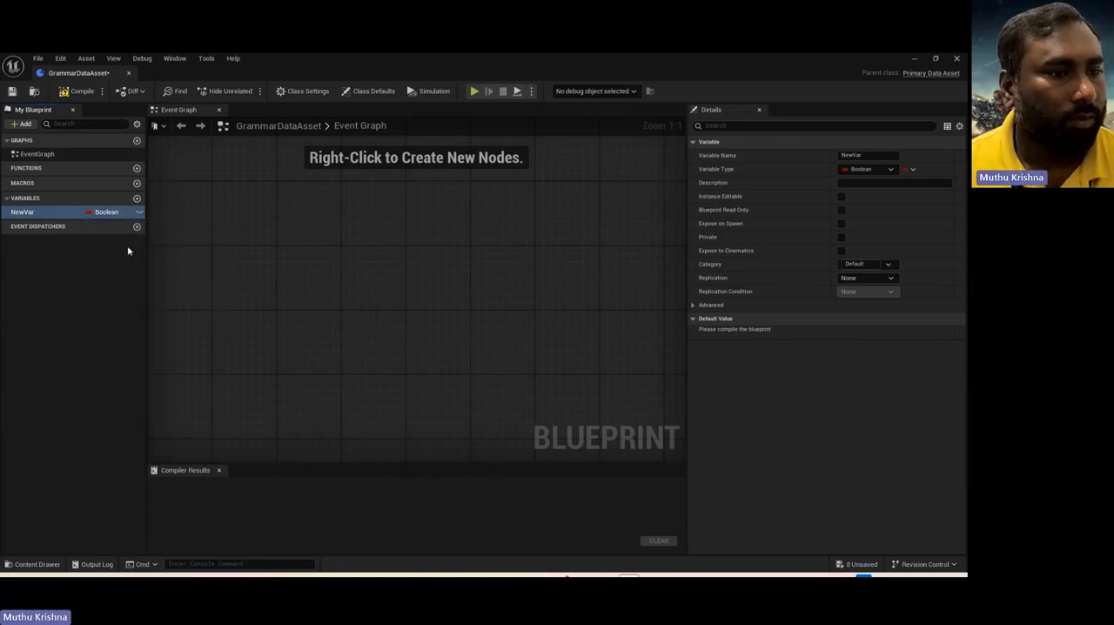
pyautogui.click(78, 91)
pyautogui.rightClick(88, 214)
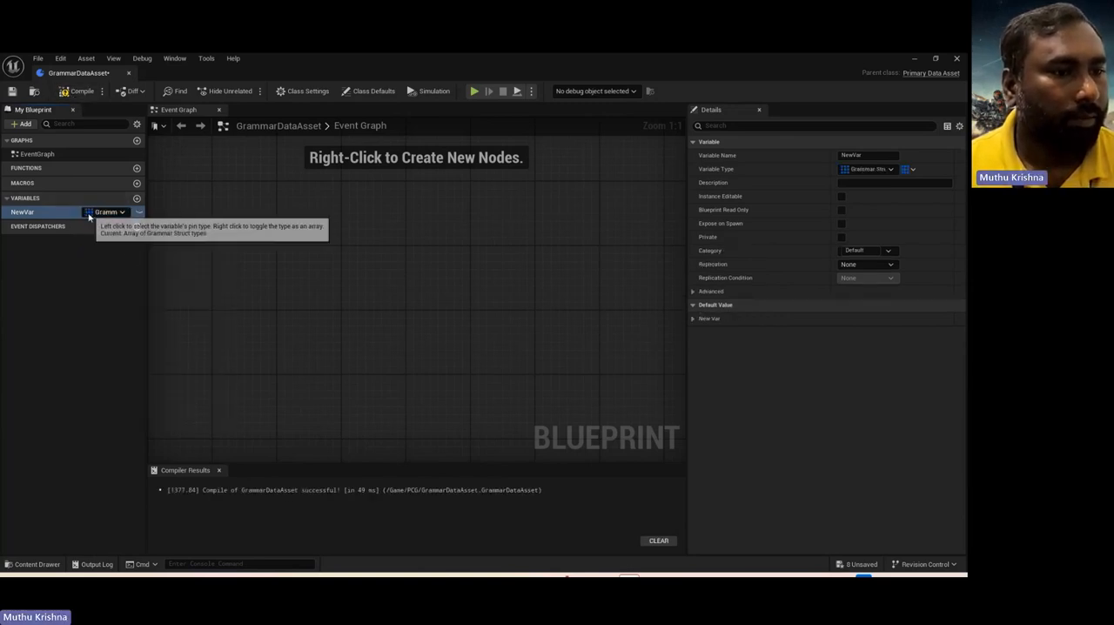
pyautogui.click(139, 212)
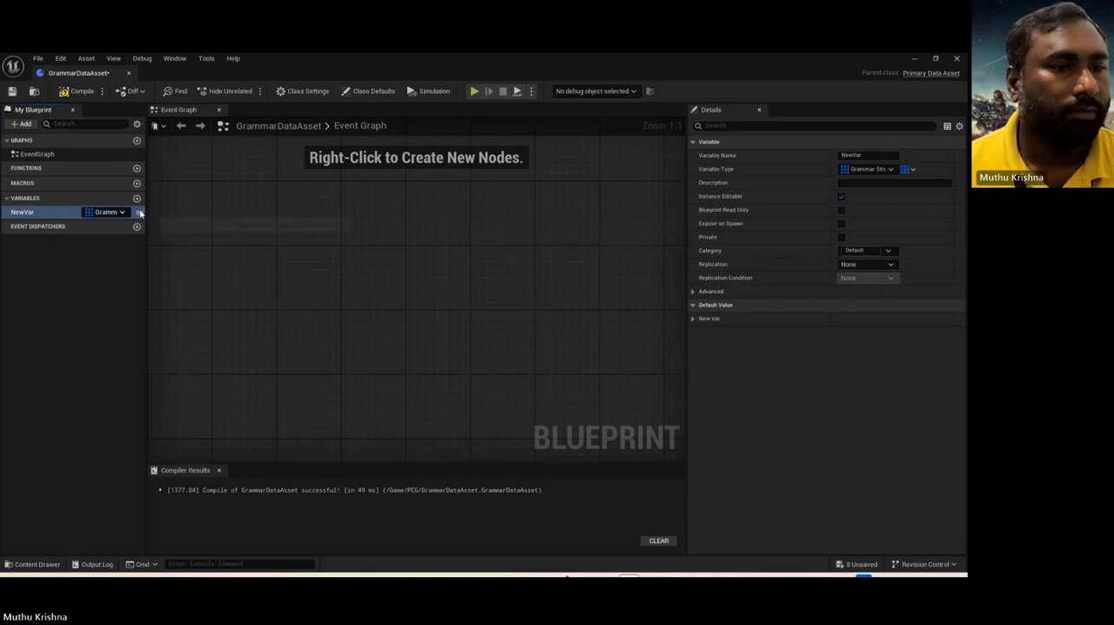
# Step: Rename the new array variable Grammarmeshes and compile the Blueprint
pyautogui.doubleClick(24, 213)
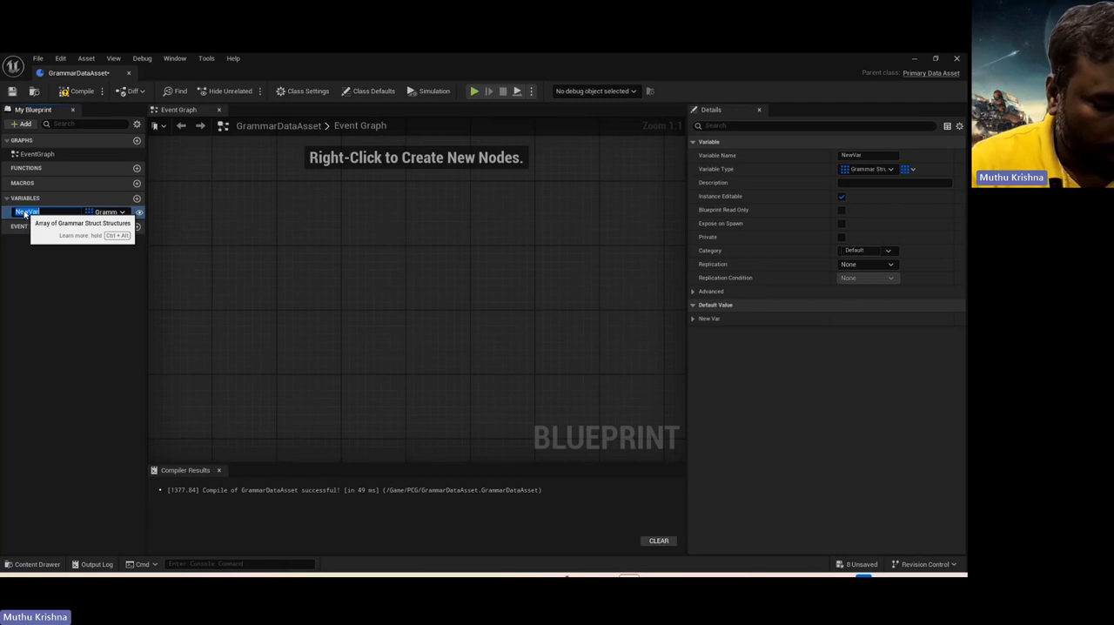
pyautogui.write('meshes')
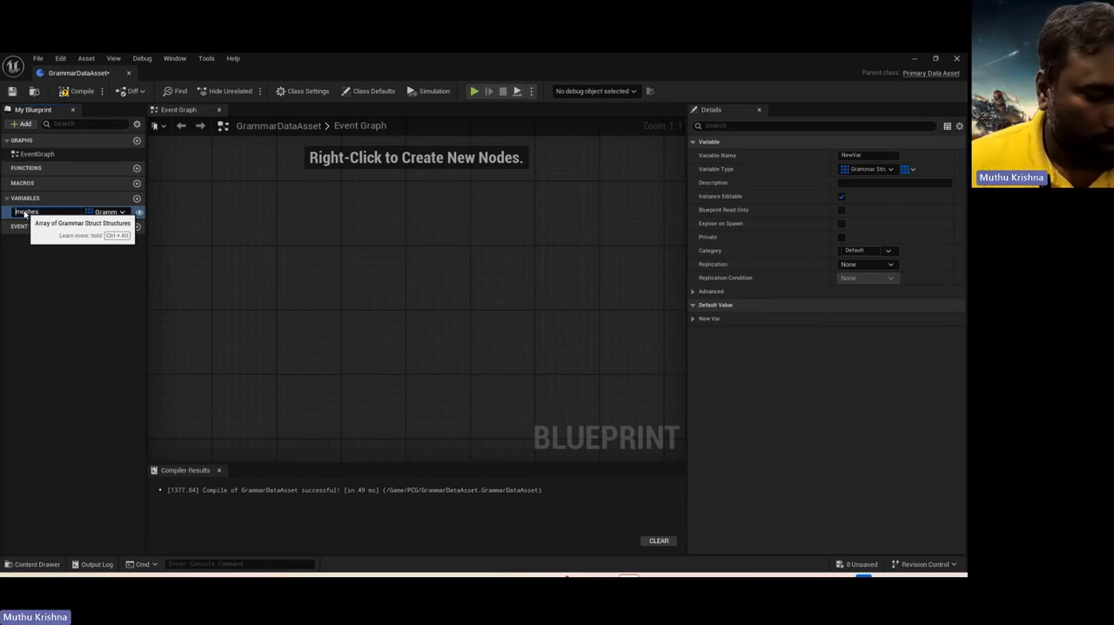
pyautogui.write('Grammar')
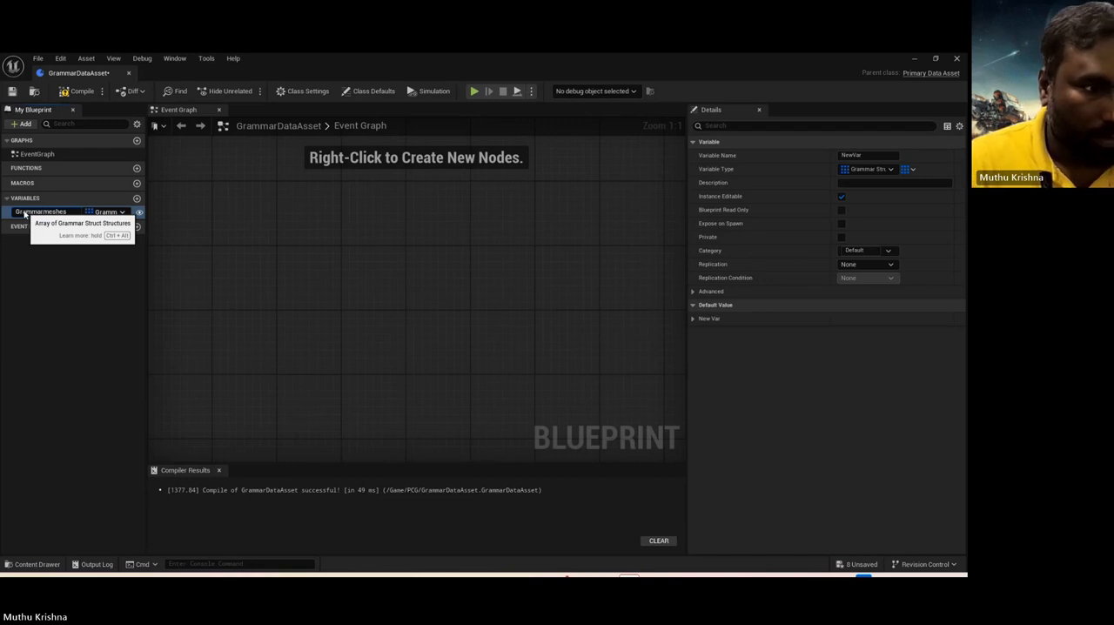
pyautogui.press('Return')
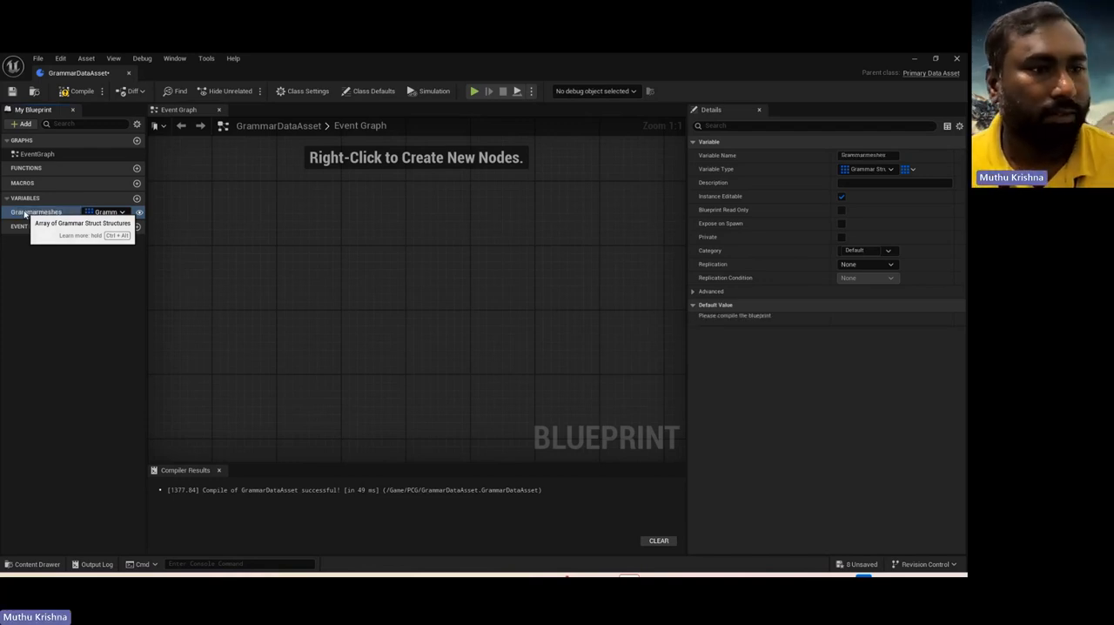
pyautogui.click(78, 91)
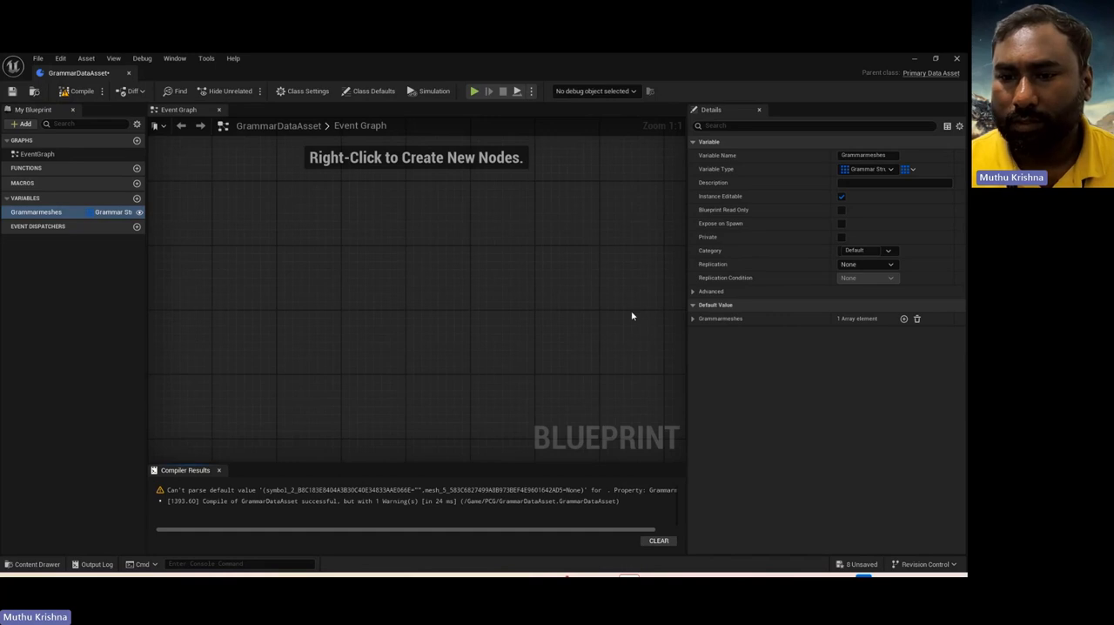
pyautogui.click(693, 318)
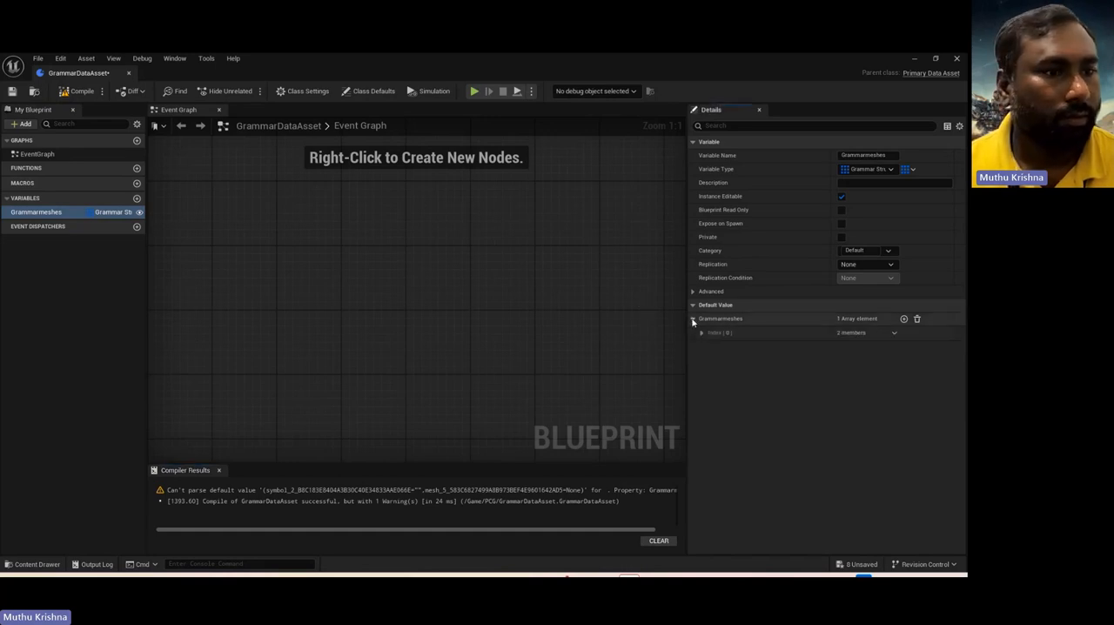
pyautogui.doubleClick(27, 216)
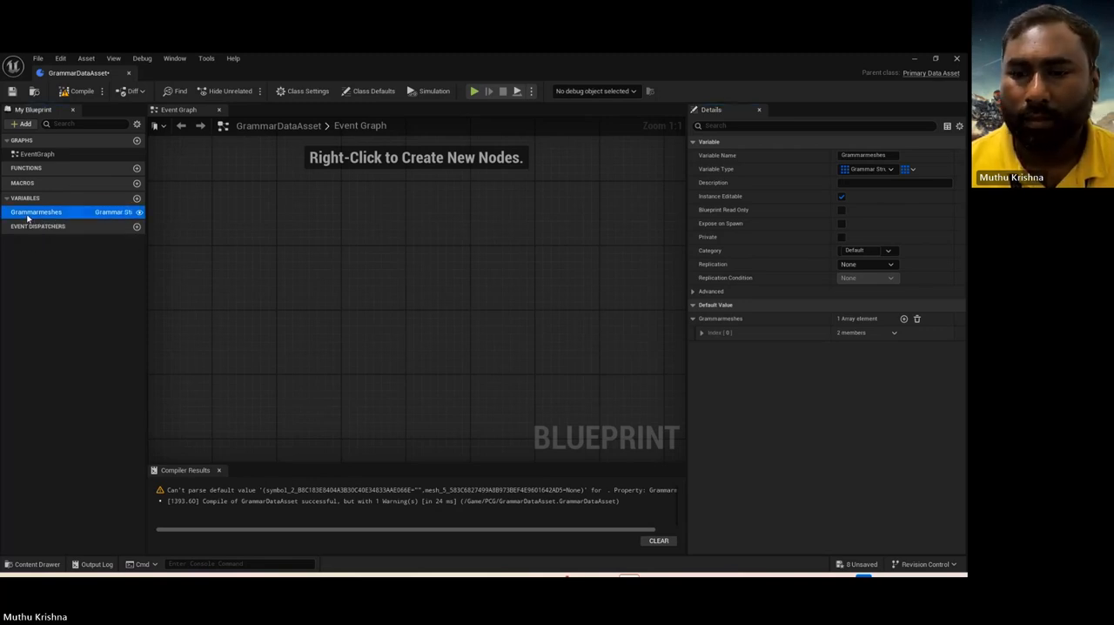
pyautogui.click(43, 213)
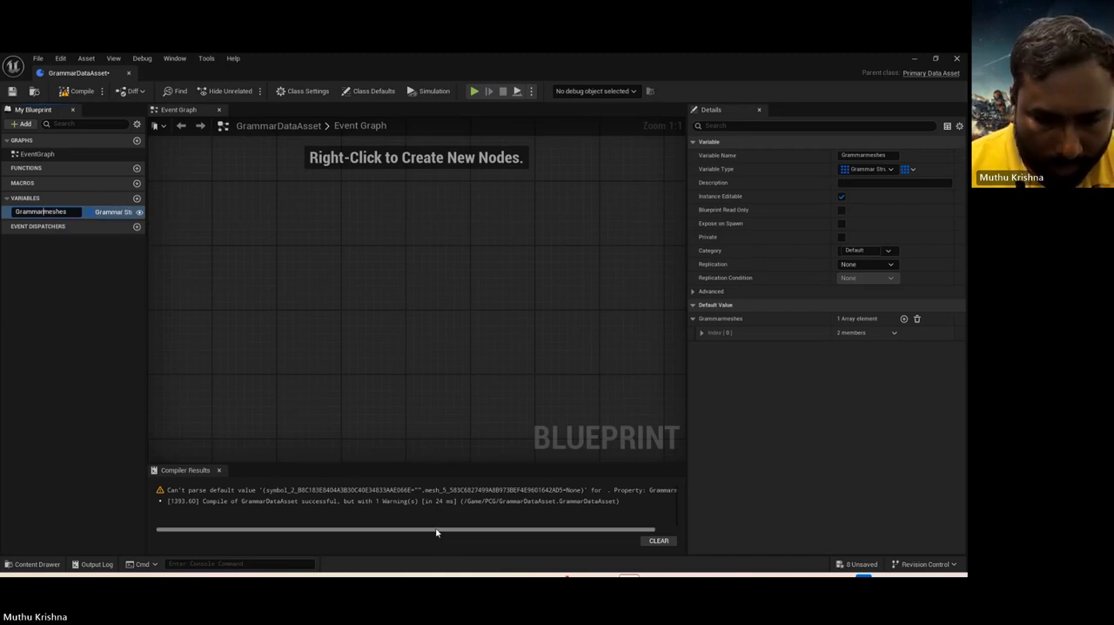
pyautogui.moveTo(437, 529); pyautogui.dragTo(323, 532)
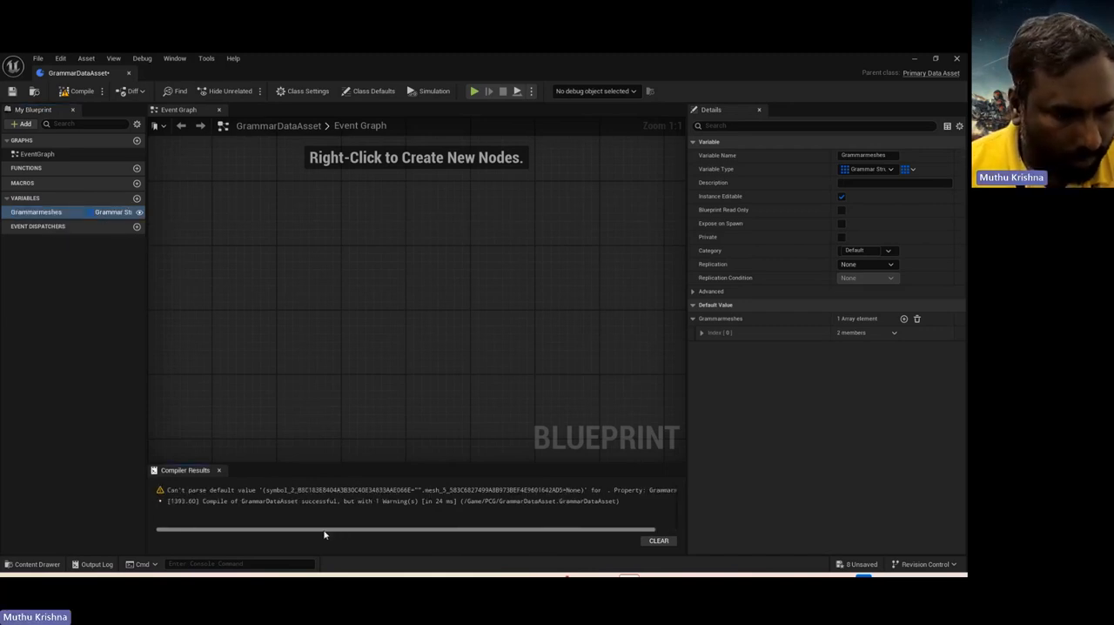
# Step: Shorten the array variable's name to Grammarmesh, compile and save GrammarDataAsset, and close its editor
pyautogui.doubleClick(28, 214)
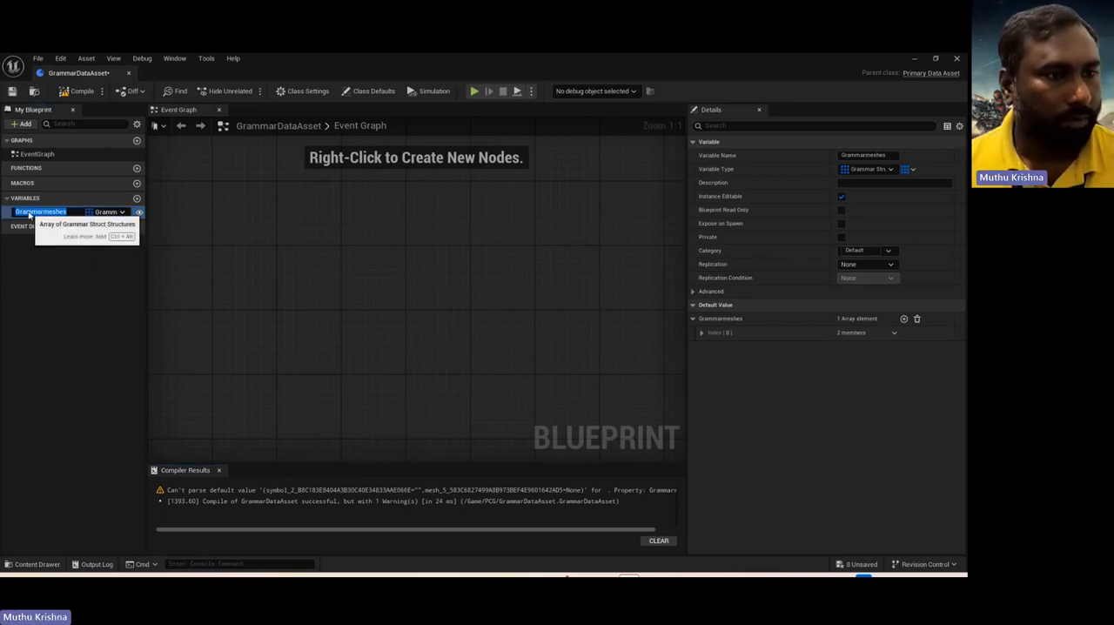
pyautogui.click(70, 211)
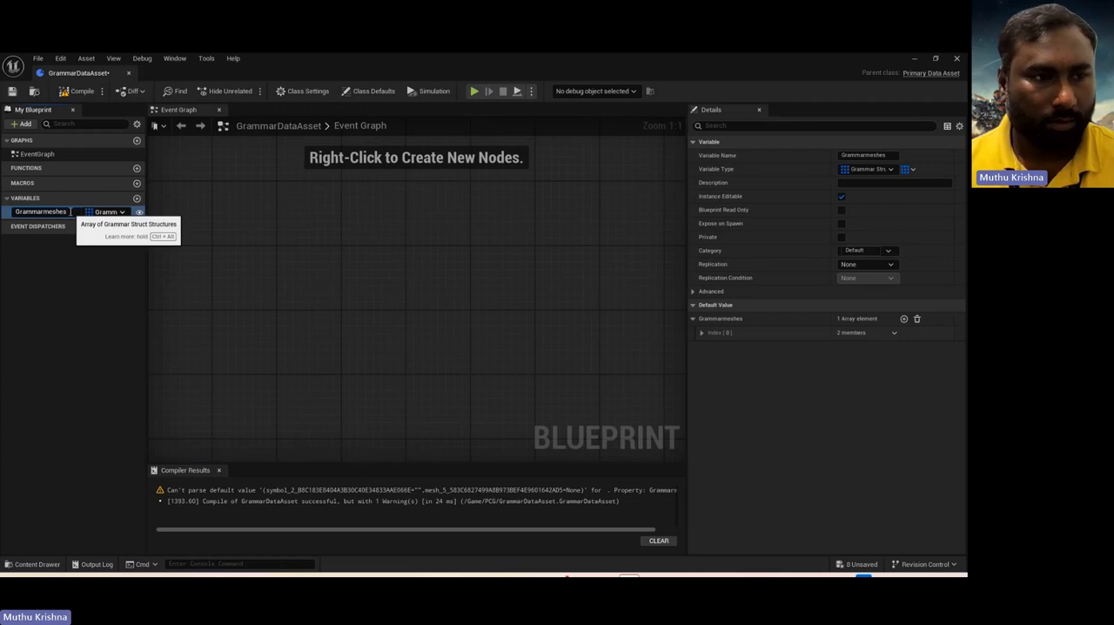
pyautogui.press('BackSpace')
pyautogui.press('BackSpace')
pyautogui.press('BackSpace')
pyautogui.write('h')
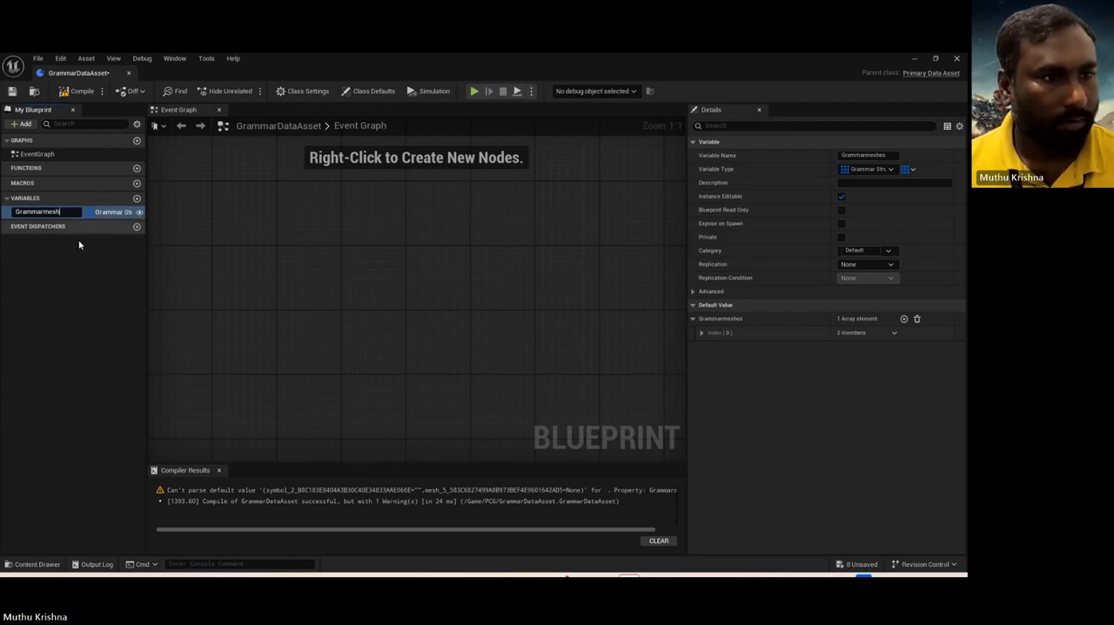
pyautogui.press('Return')
pyautogui.click(79, 94)
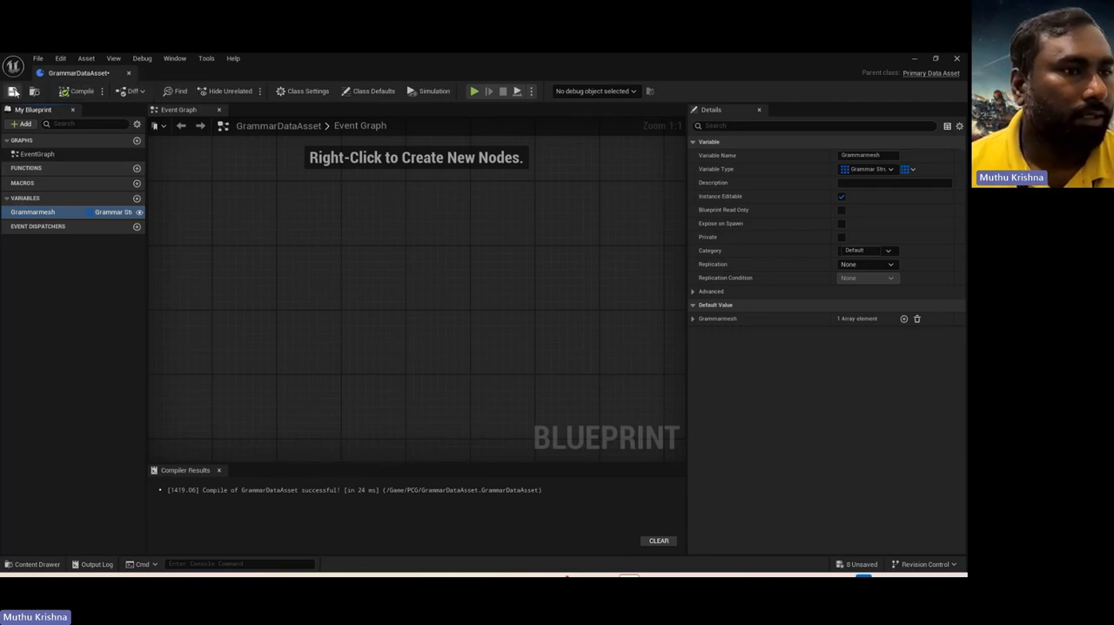
pyautogui.click(129, 75)
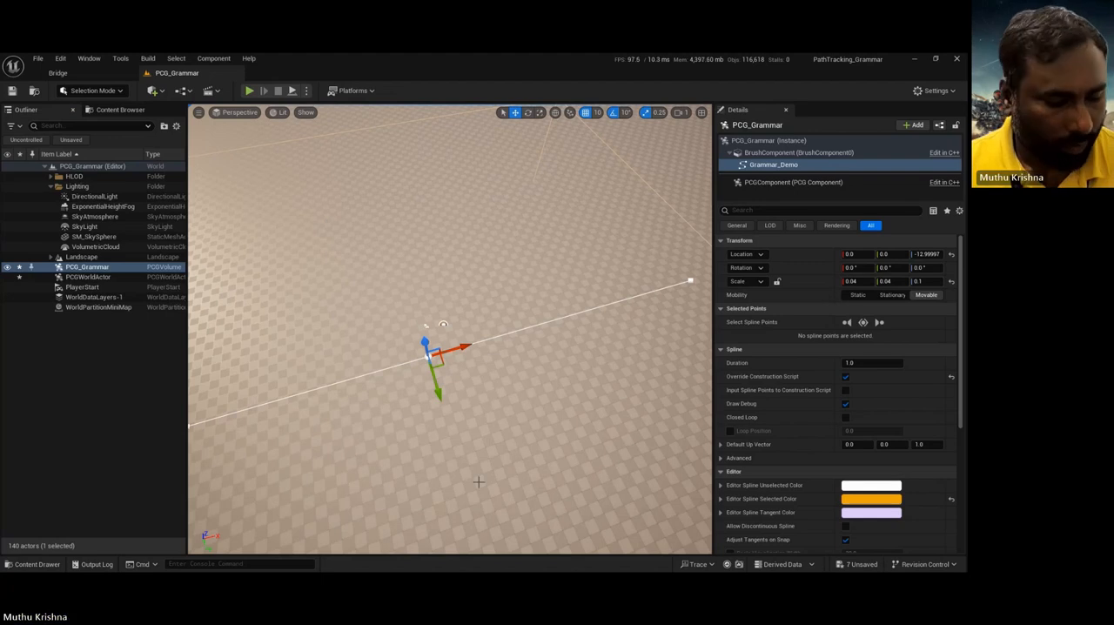
# Step: Create a data asset in the PCG folder using GrammarDataAsset as its class
pyautogui.hotkey('ctrl', 'space')
pyautogui.rightClick(256, 505)
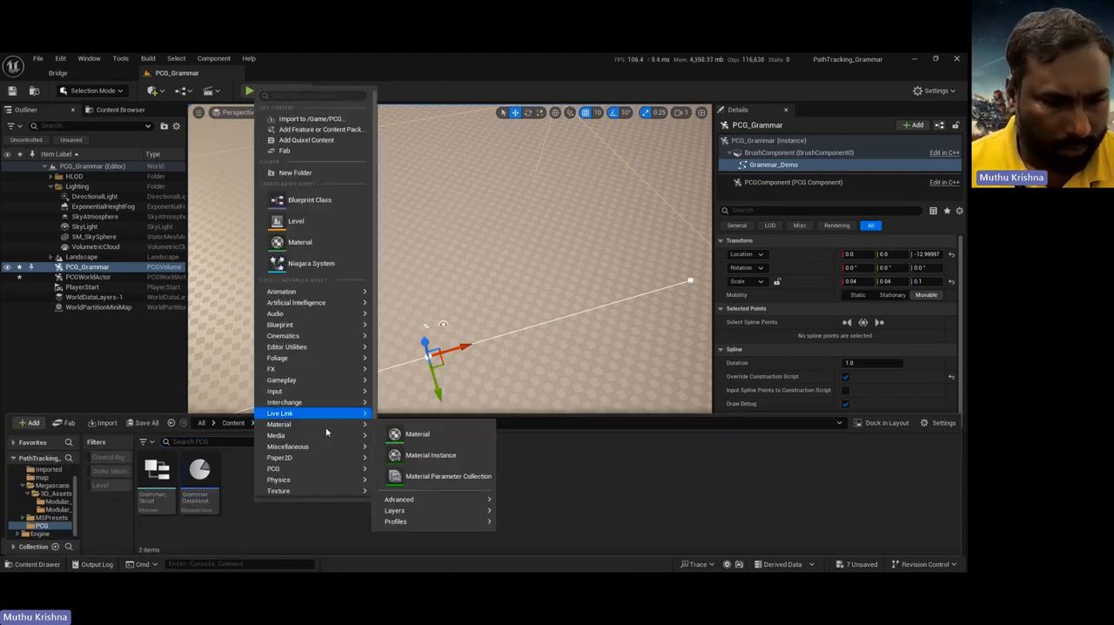
pyautogui.moveTo(326, 449)
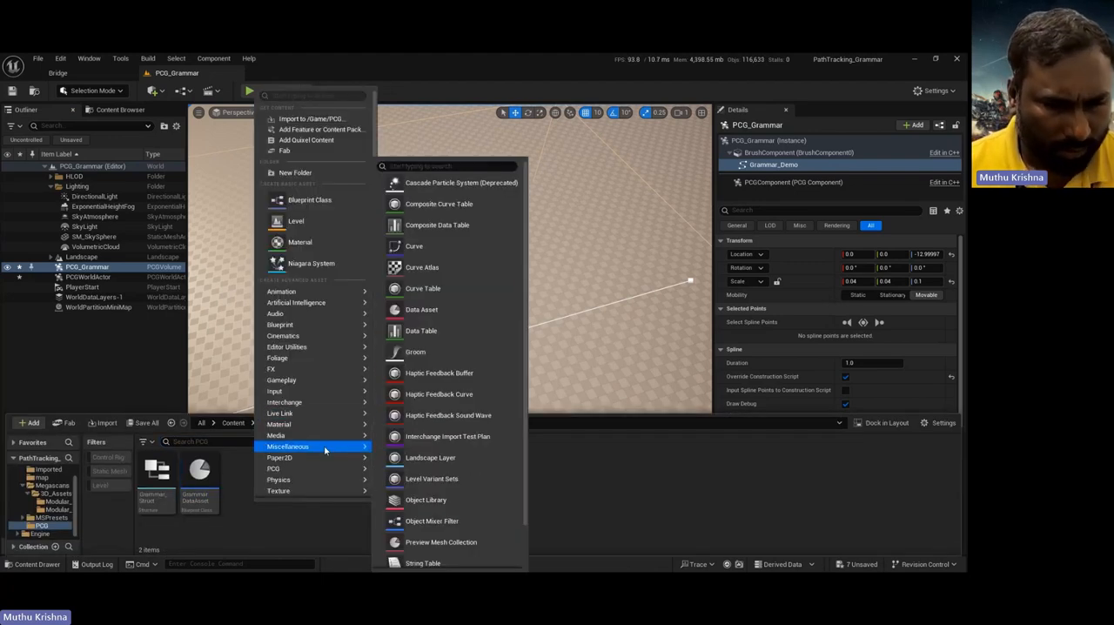
pyautogui.click(421, 309)
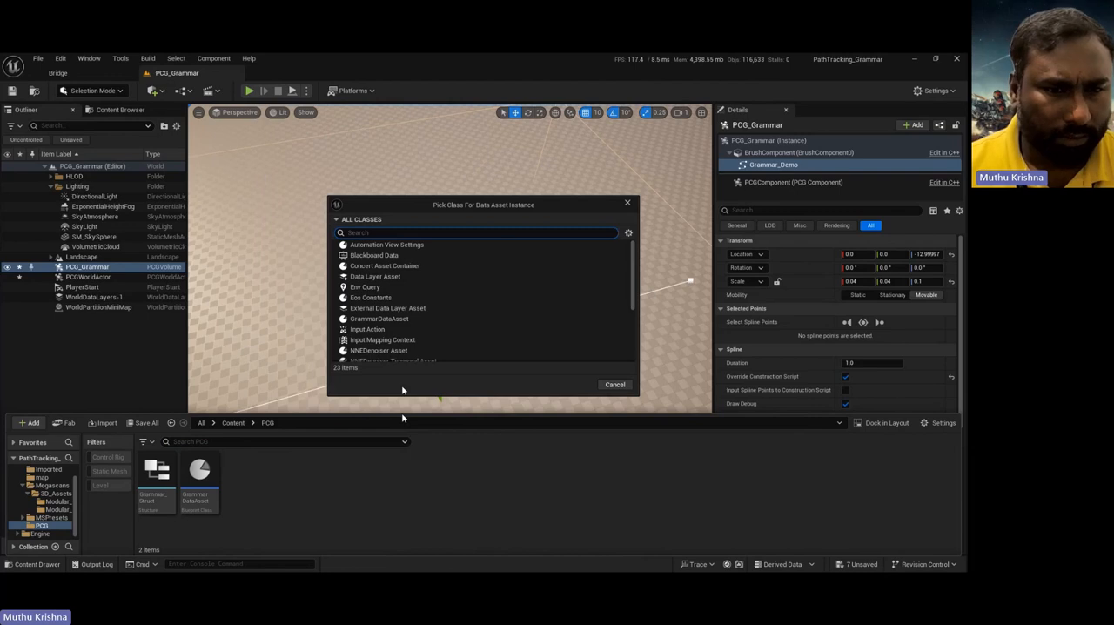
pyautogui.click(376, 319)
pyautogui.click(565, 384)
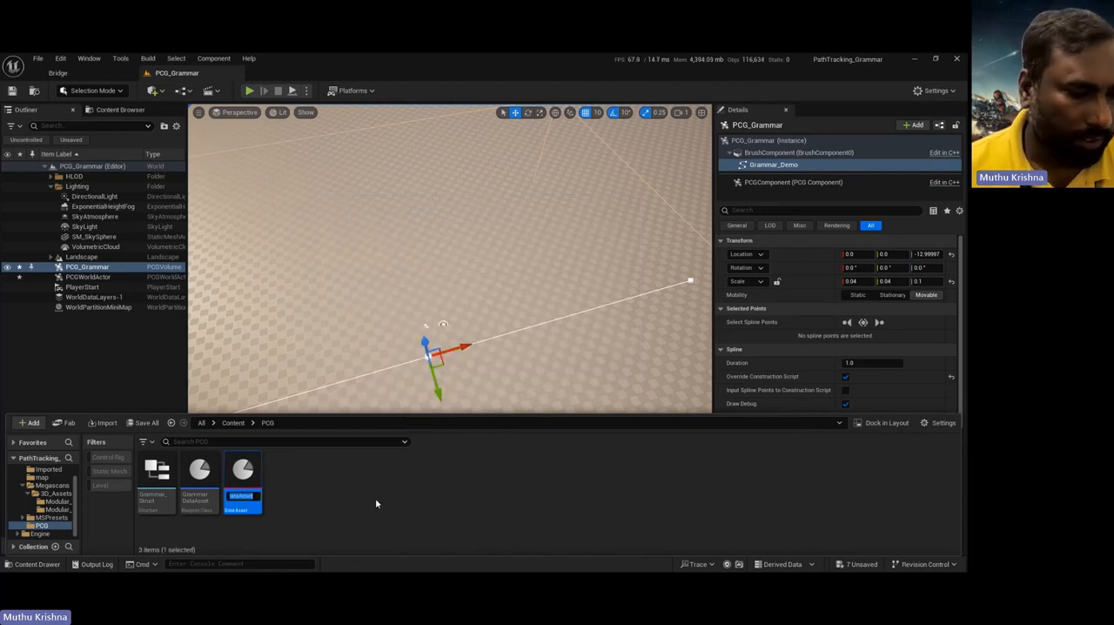
# Step: Name the new data asset Meshes
pyautogui.write('MEshes')
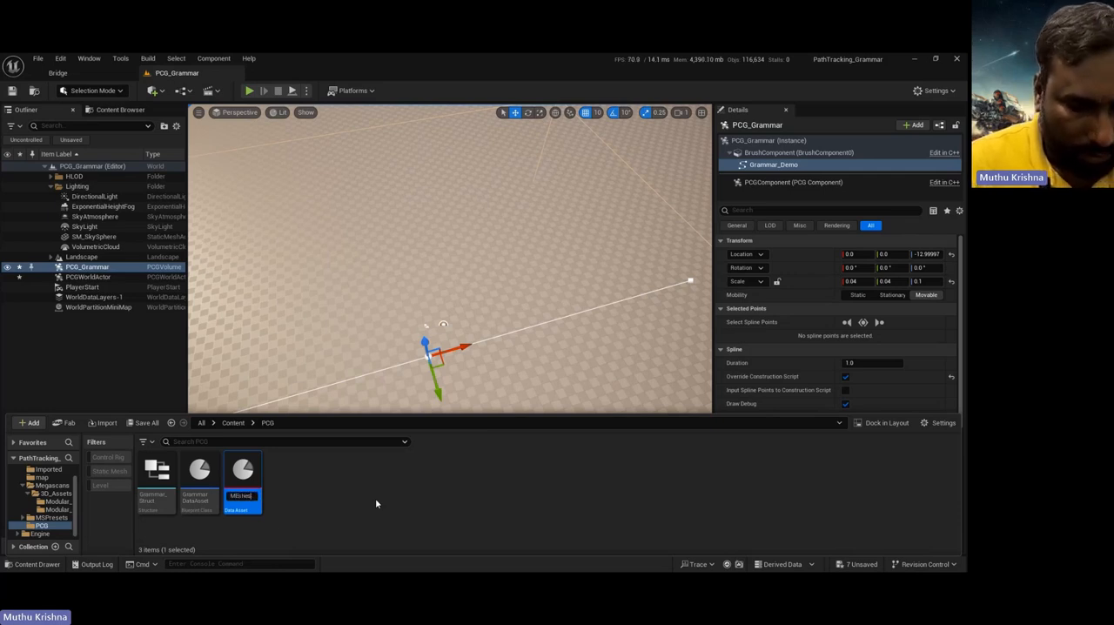
pyautogui.press('Left')
pyautogui.press('Left')
pyautogui.press('Left')
pyautogui.press('Left')
pyautogui.press('BackSpace')
pyautogui.write('e')
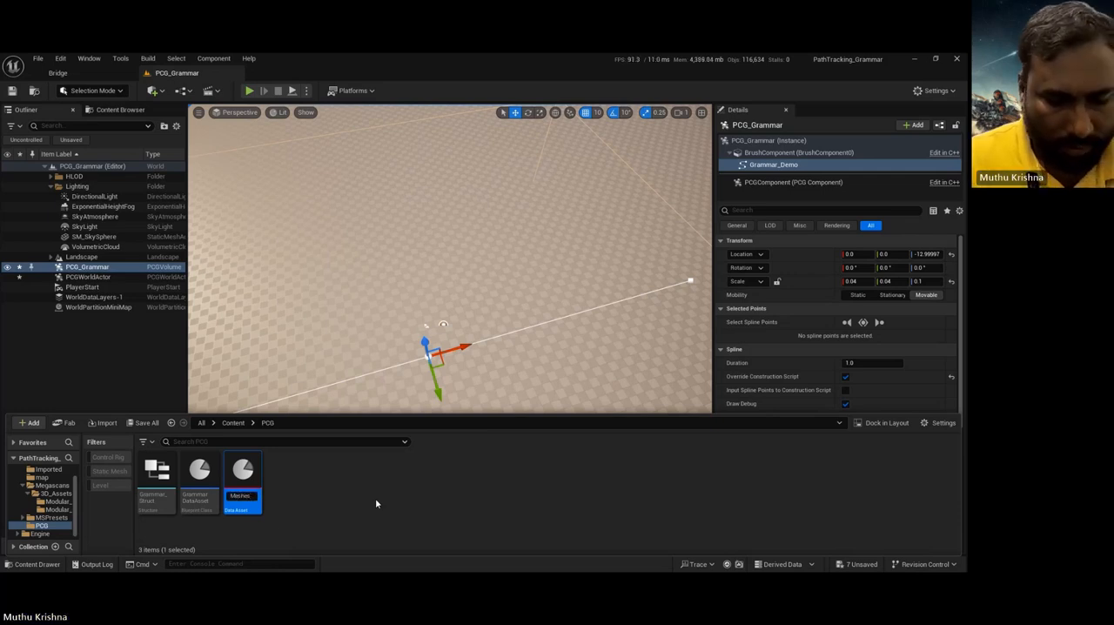
pyautogui.press('Return')
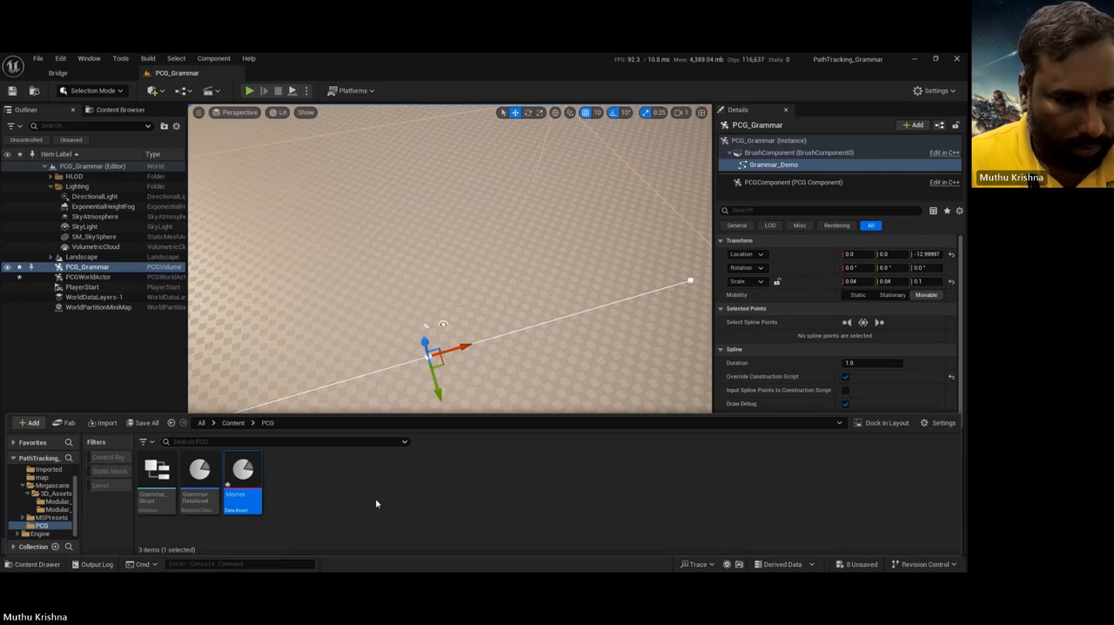
# Step: Open the Meshes data asset, add two elements to the Grammarmesh array and set the first element's symbol to Gate
pyautogui.doubleClick(251, 483)
pyautogui.click(459, 155)
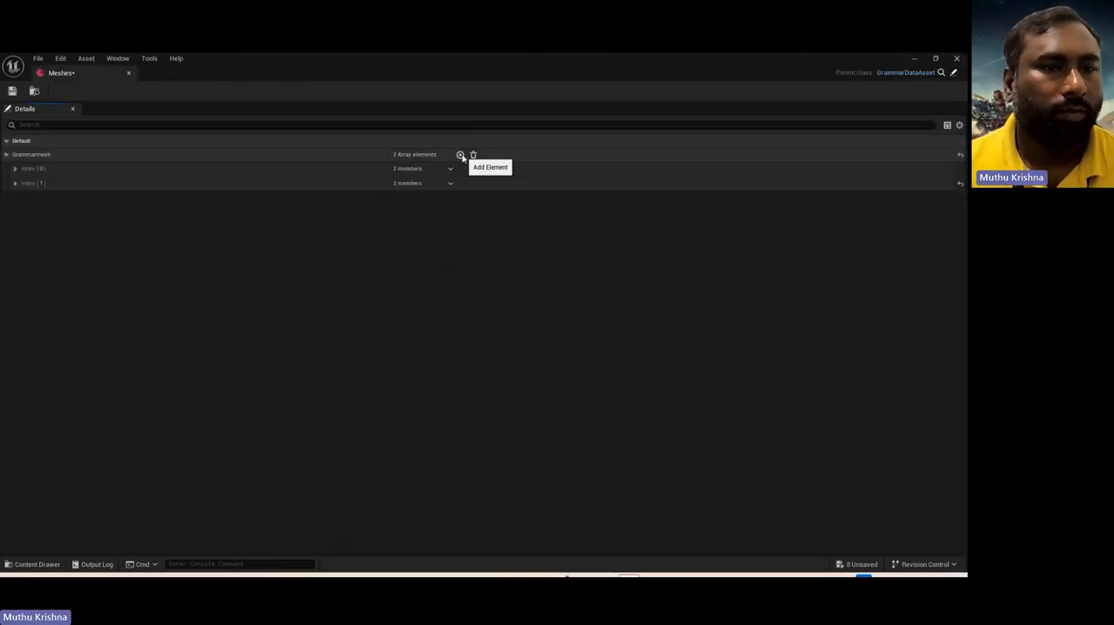
pyautogui.click(32, 170)
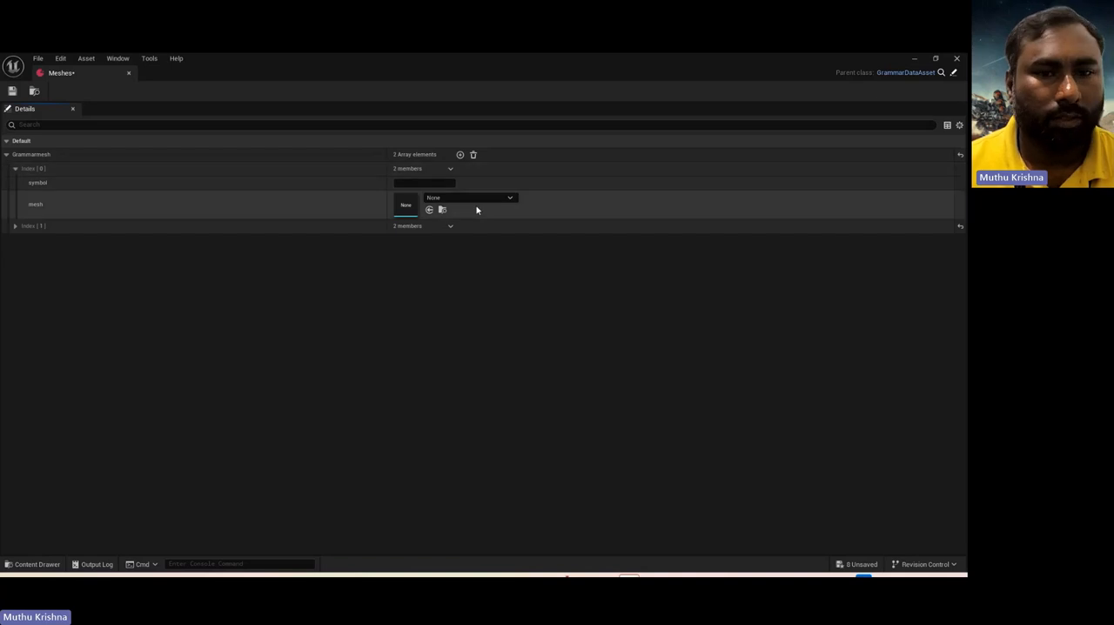
pyautogui.click(432, 183)
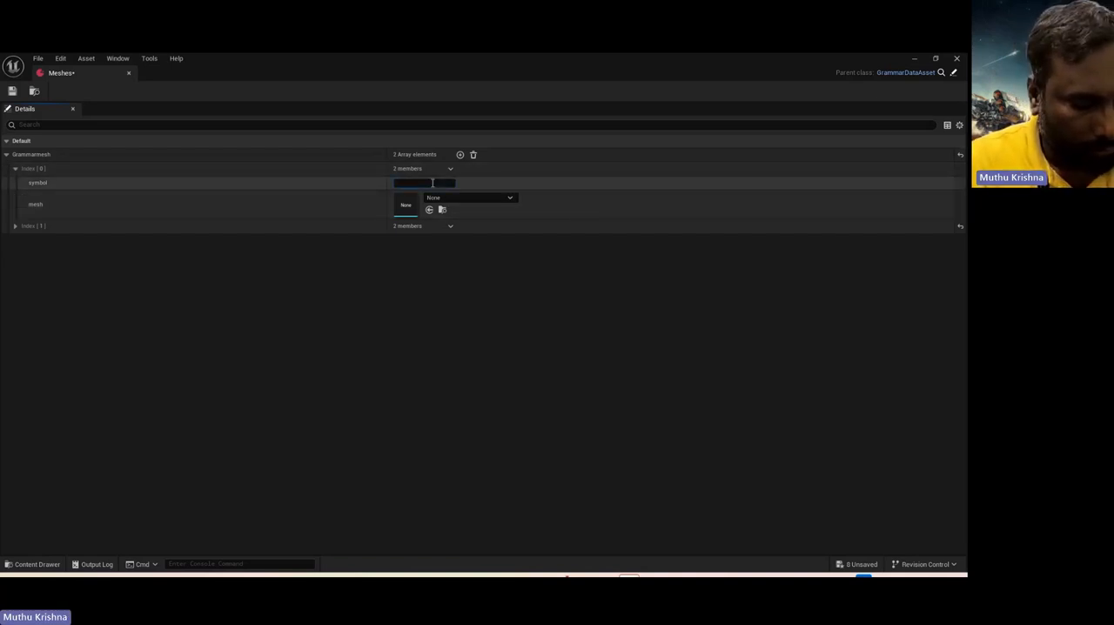
pyautogui.write('Grate')
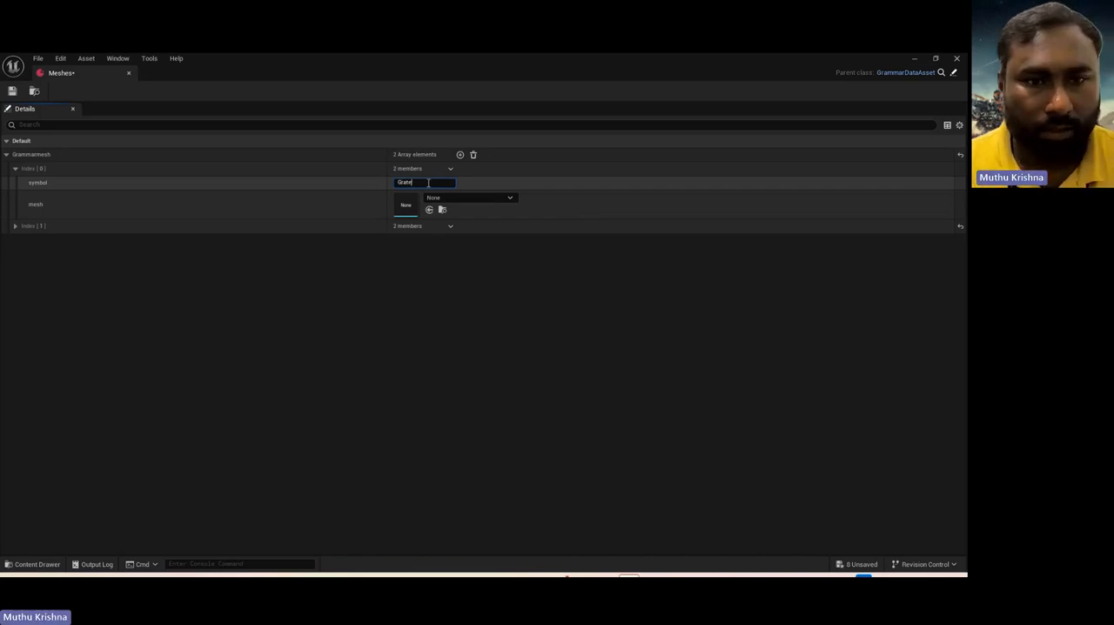
pyautogui.click(405, 183)
pyautogui.press('BackSpace')
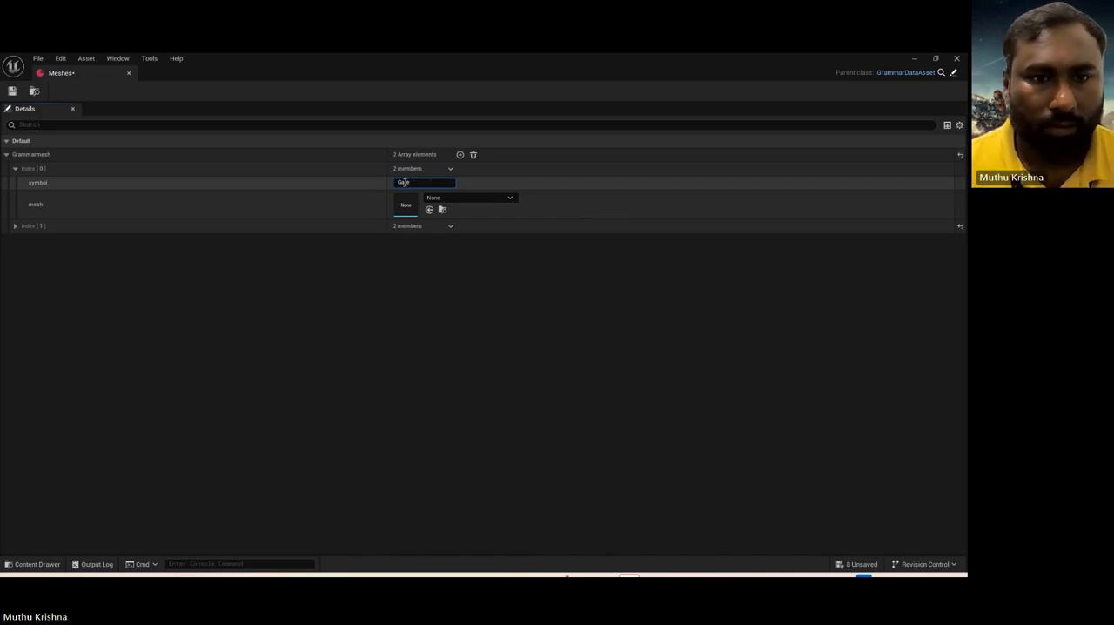
# Step: Assign the static mesh from the Modular_Building_Door folder under Megascans 3D_Assets to the Gate element
pyautogui.click(453, 199)
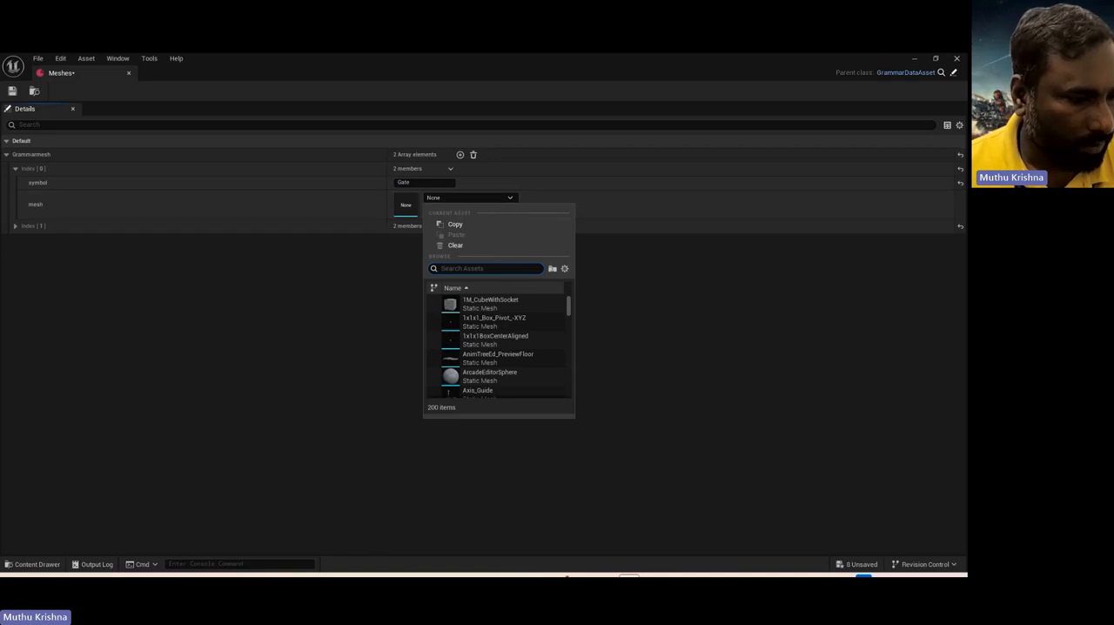
pyautogui.click(33, 564)
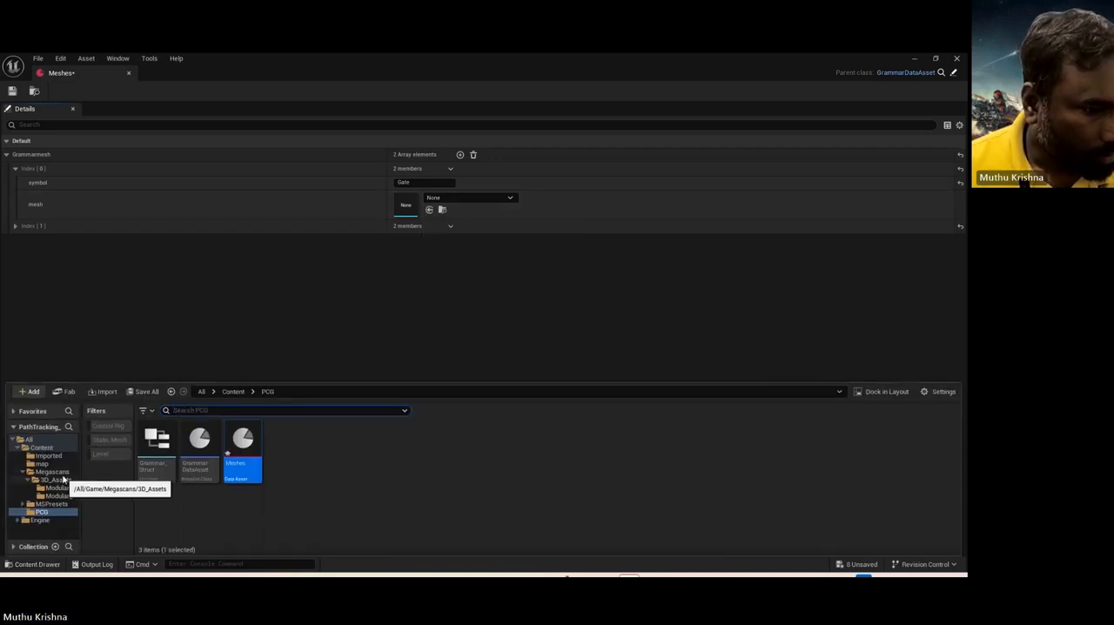
pyautogui.click(54, 480)
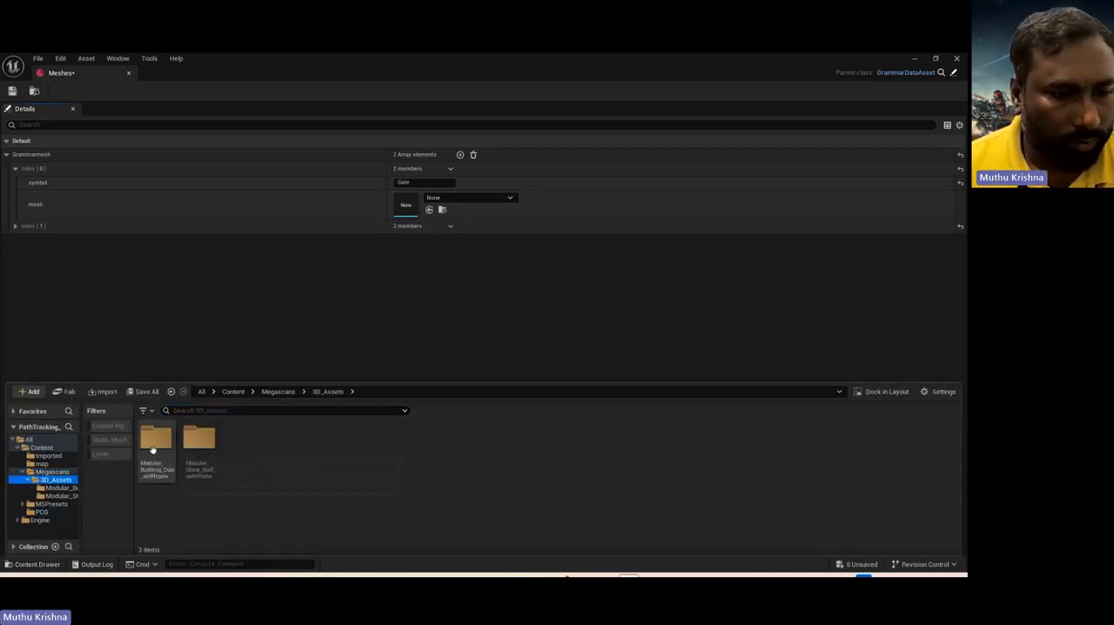
pyautogui.doubleClick(153, 449)
pyautogui.click(199, 443)
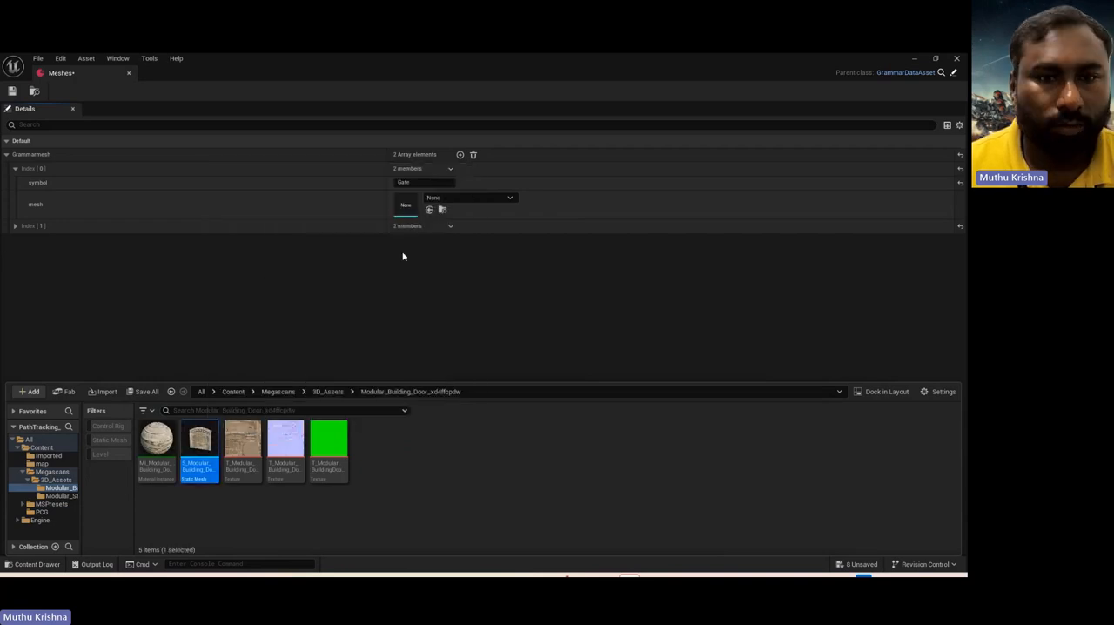
pyautogui.click(430, 210)
pyautogui.click(460, 155)
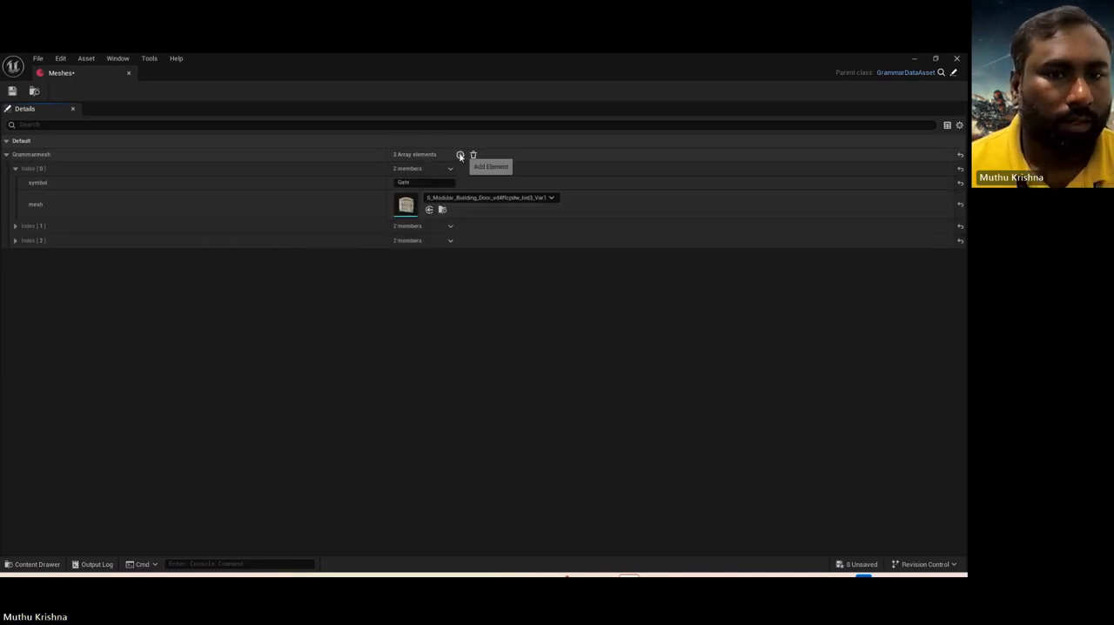
pyautogui.click(450, 241)
pyautogui.click(463, 266)
# Step: Expand the second Grammarmesh element and set its symbol to wall
pyautogui.click(15, 227)
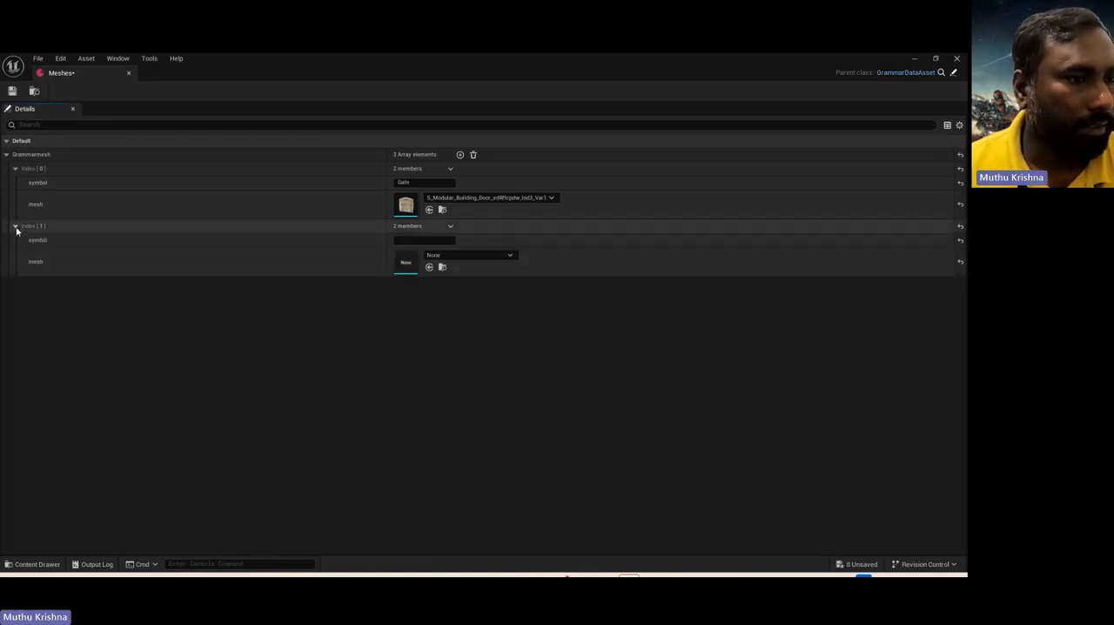
pyautogui.click(438, 241)
pyautogui.write('wall')
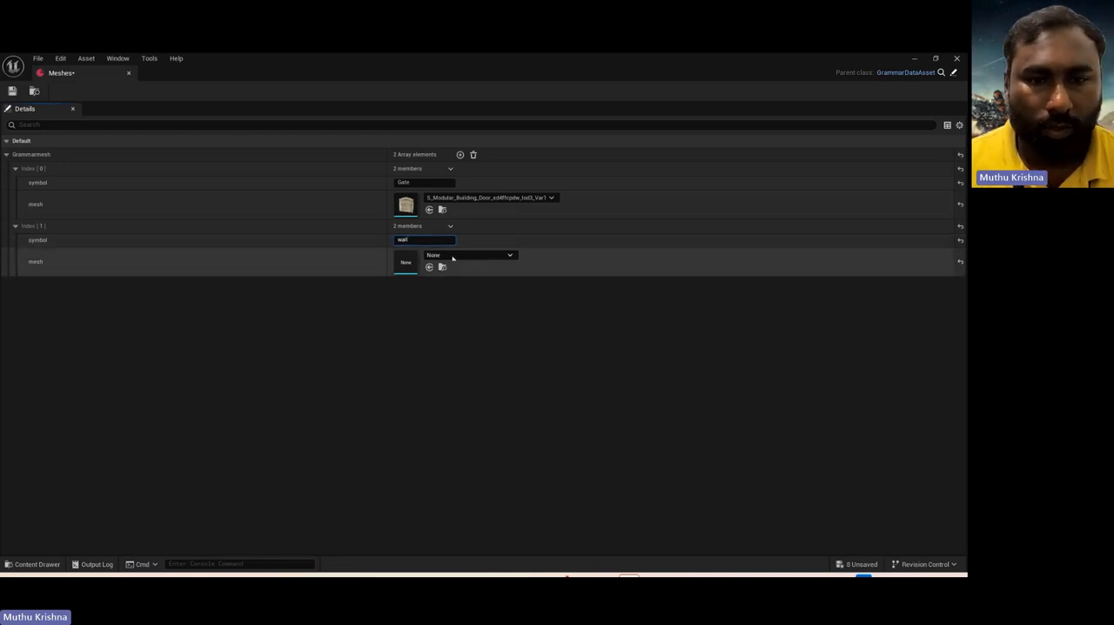
# Step: Assign the first static mesh from the Modular_Stone_Wall folder to the wall element, then save and close the Meshes data asset
pyautogui.click(452, 255)
pyautogui.click(34, 564)
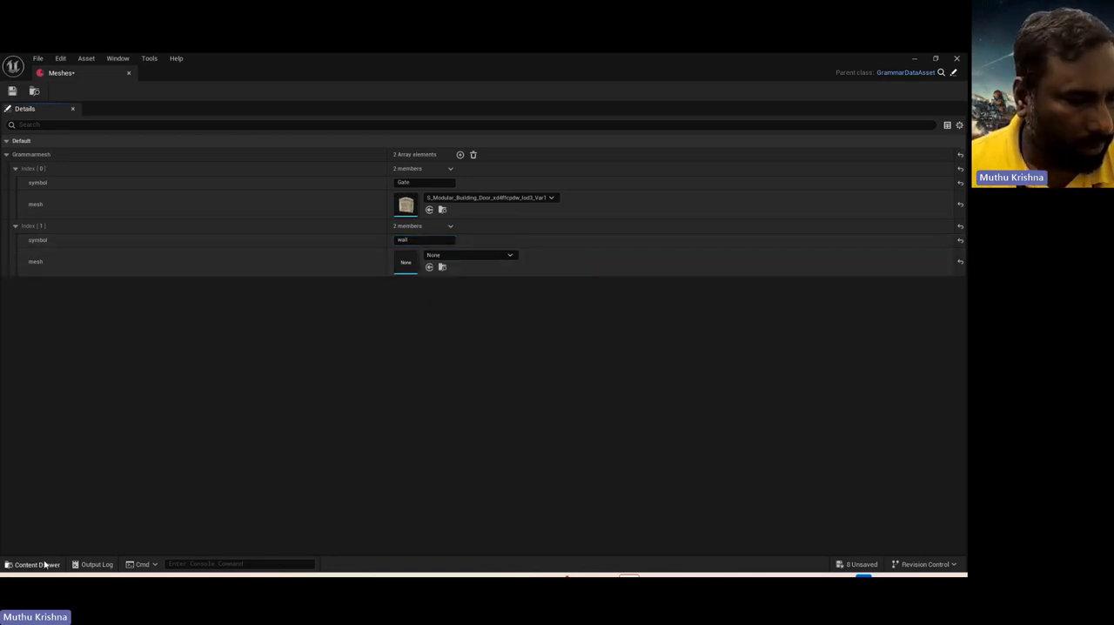
pyautogui.click(197, 461)
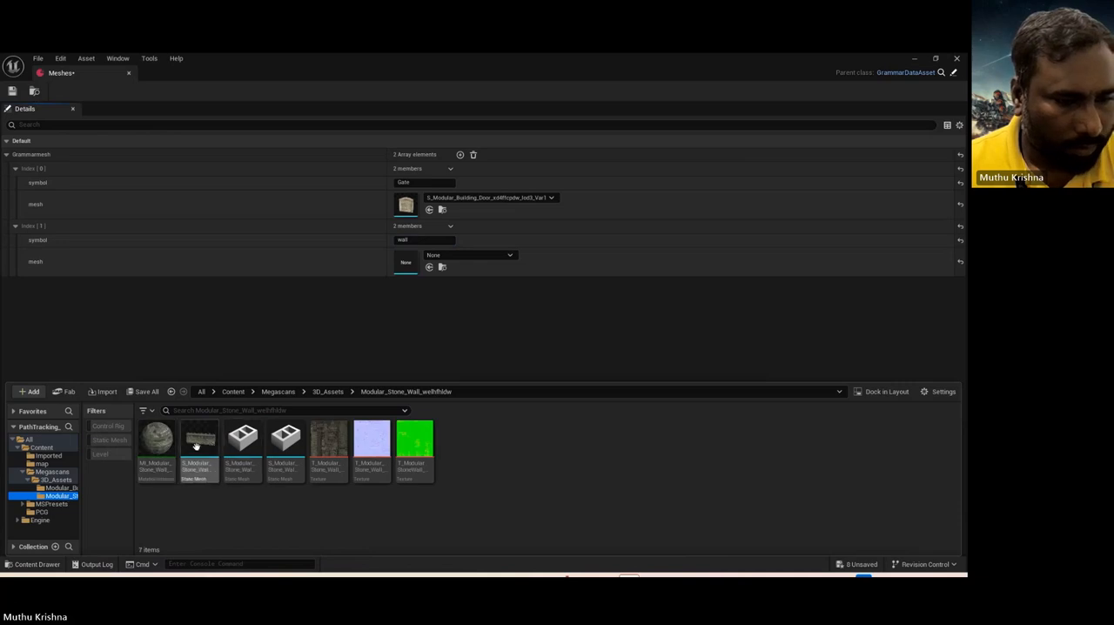
pyautogui.click(429, 266)
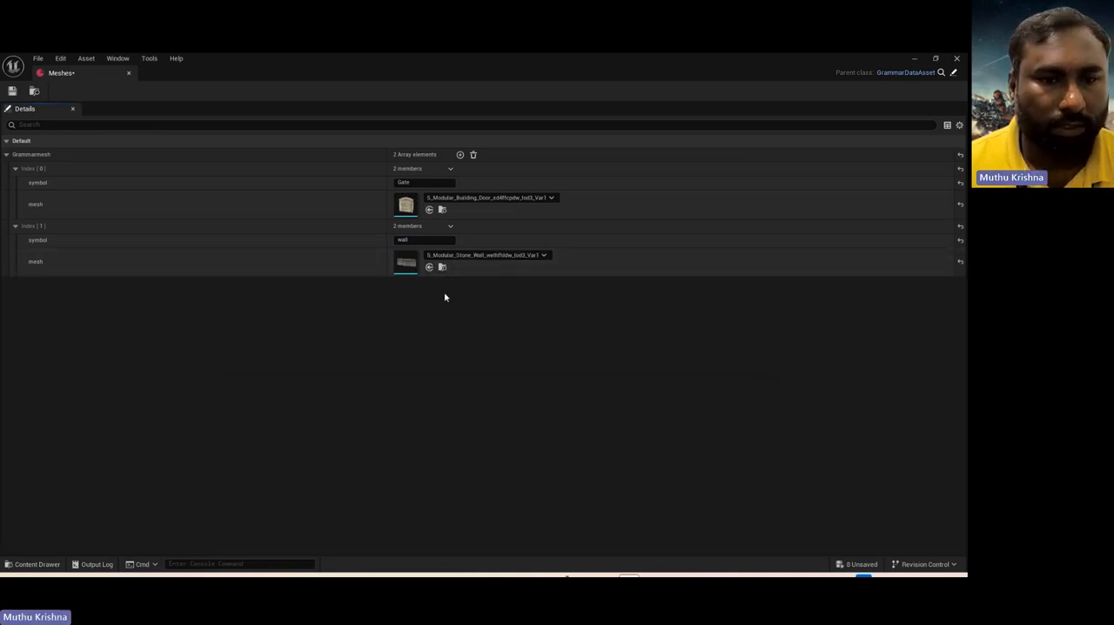
pyautogui.click(13, 91)
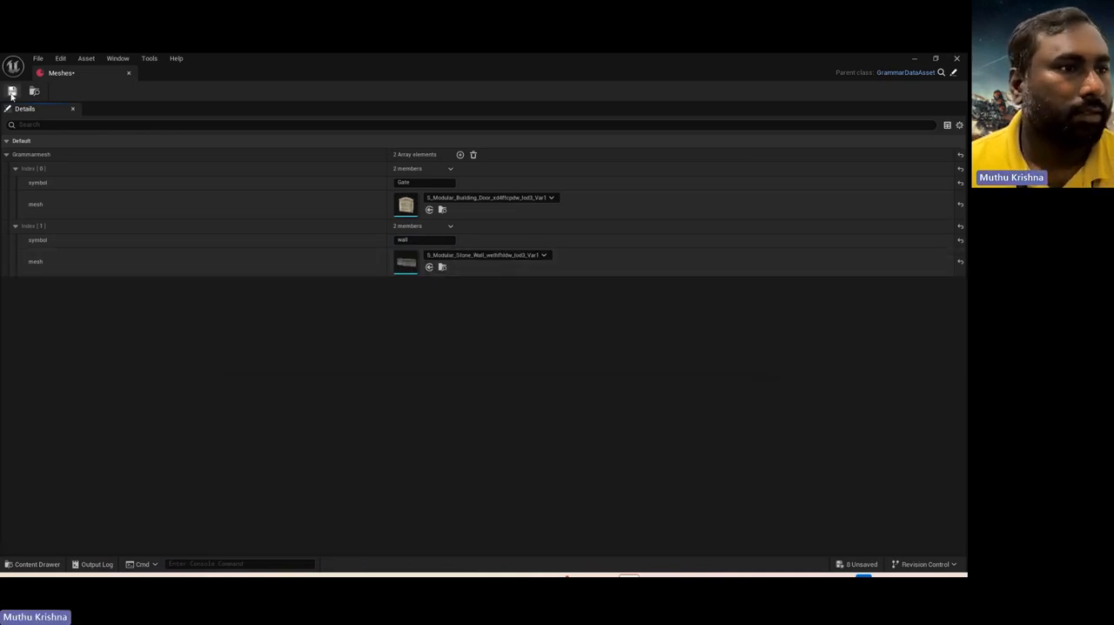
pyautogui.click(129, 74)
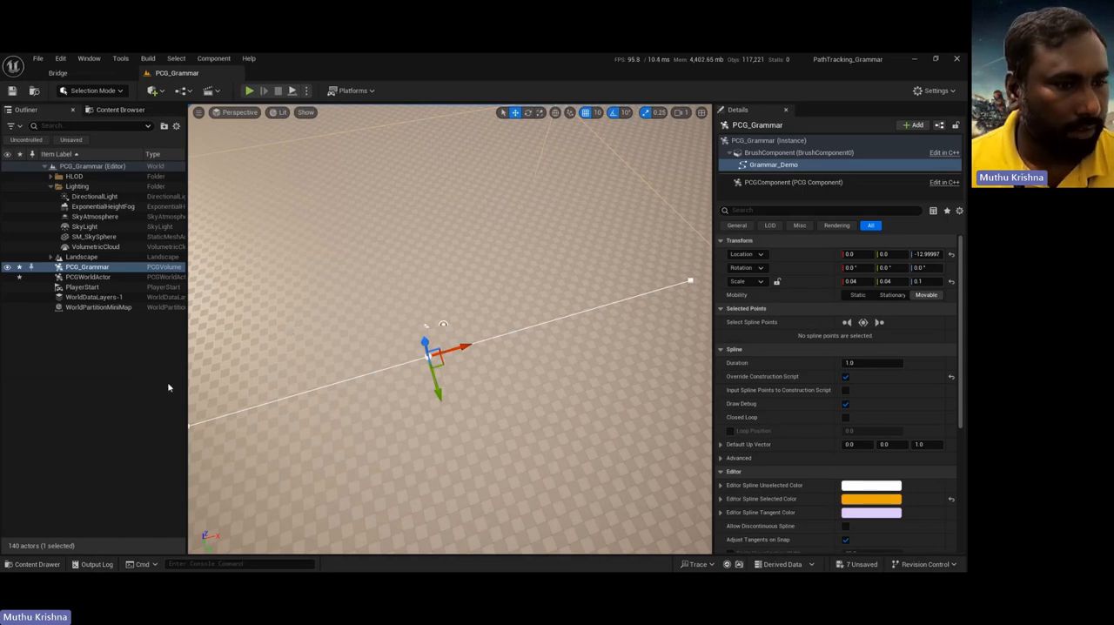
# Step: Create a PCG Graph in the PCG folder and name it PCG_Grammar
pyautogui.hotkey('ctrl', 'space')
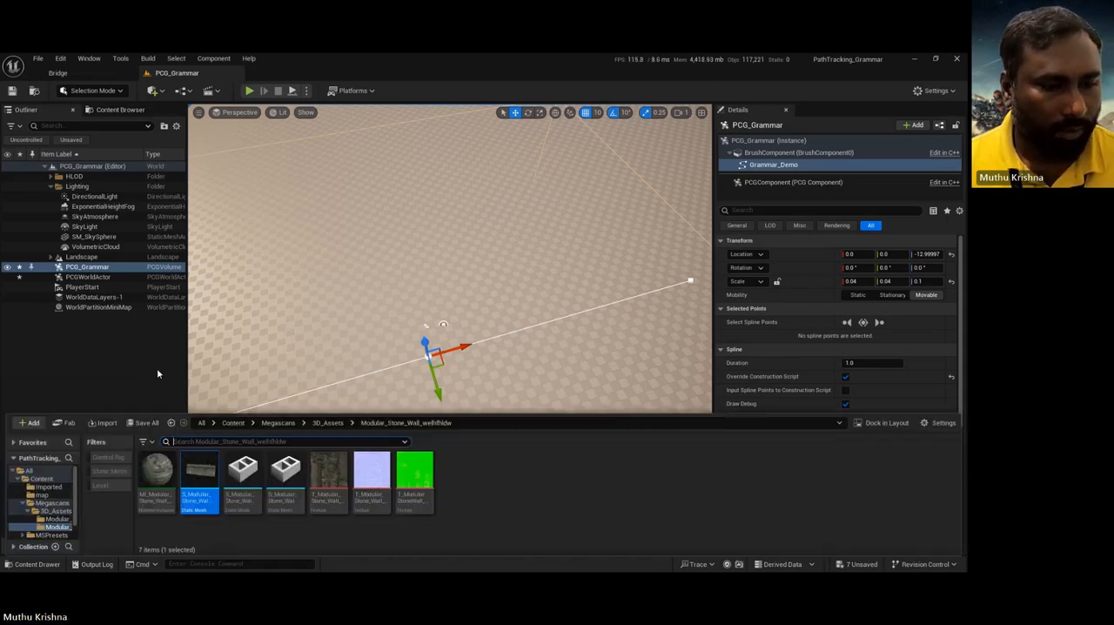
pyautogui.click(43, 479)
pyautogui.doubleClick(329, 474)
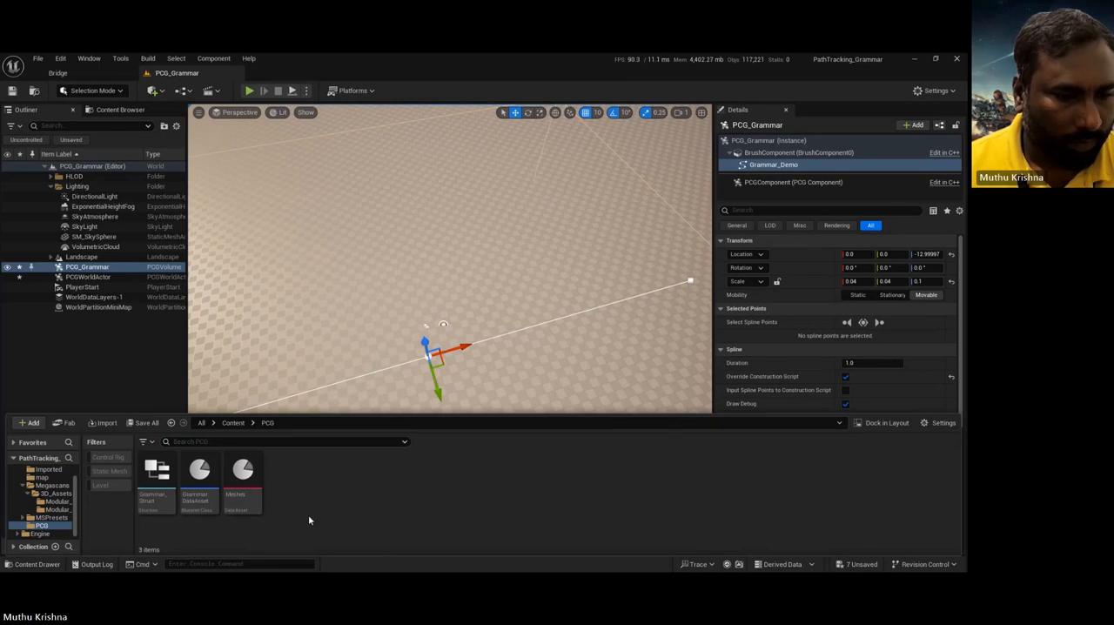
pyautogui.rightClick(307, 517)
pyautogui.moveTo(329, 482)
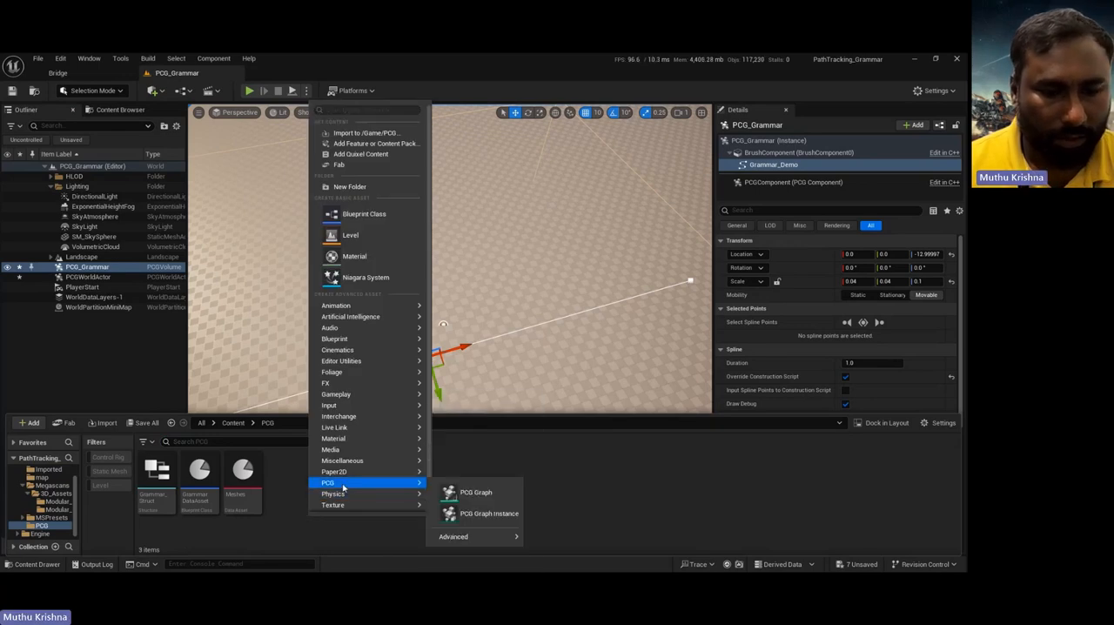
pyautogui.click(470, 492)
pyautogui.write('PC')
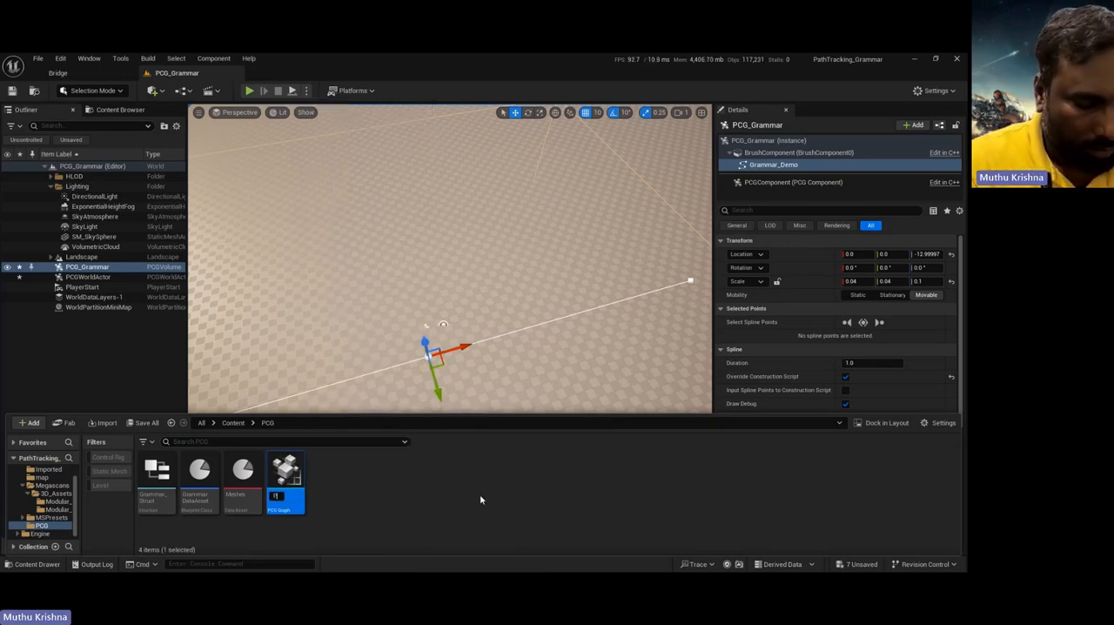
pyautogui.write('G_')
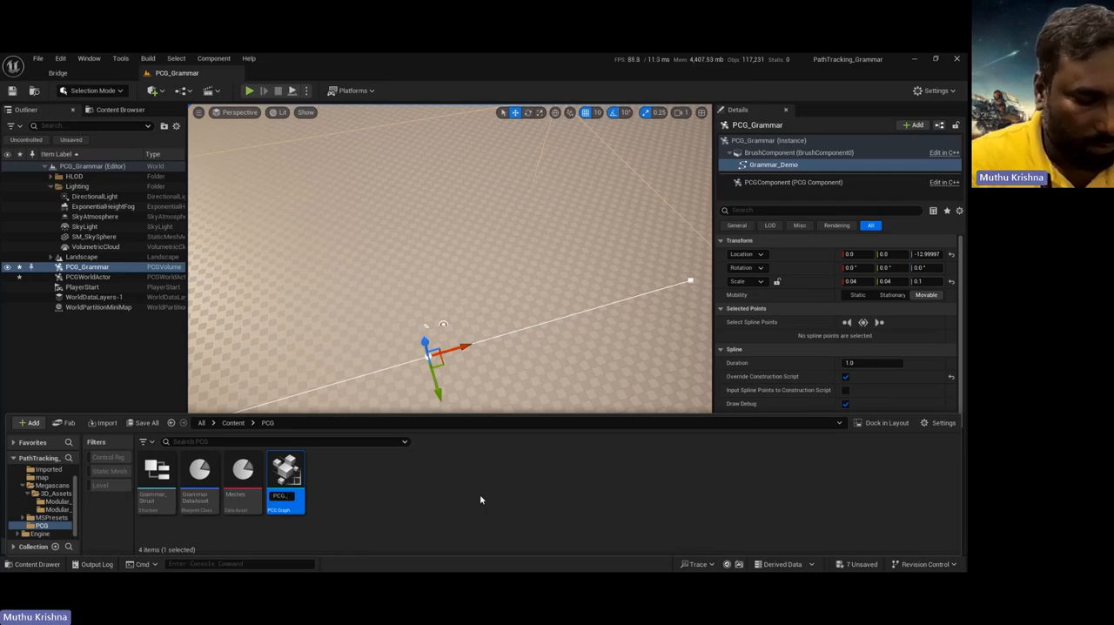
pyautogui.write('Grammar')
pyautogui.press('Return')
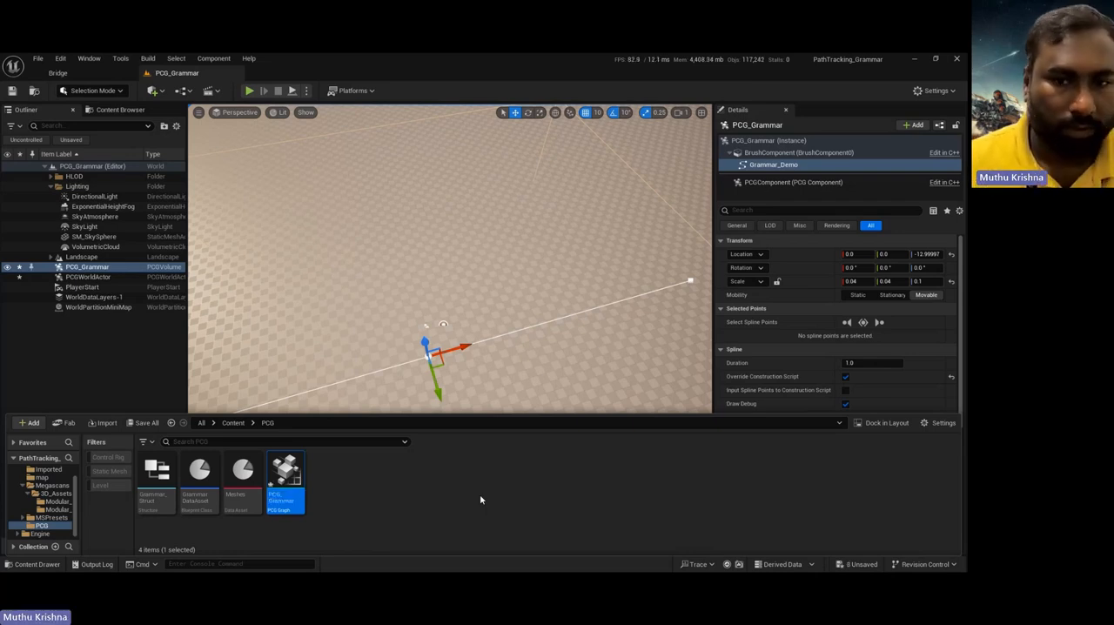
# Step: Open the PCG_Grammar graph and add a Get Spline Data node below and to the left of the Input node
pyautogui.doubleClick(293, 479)
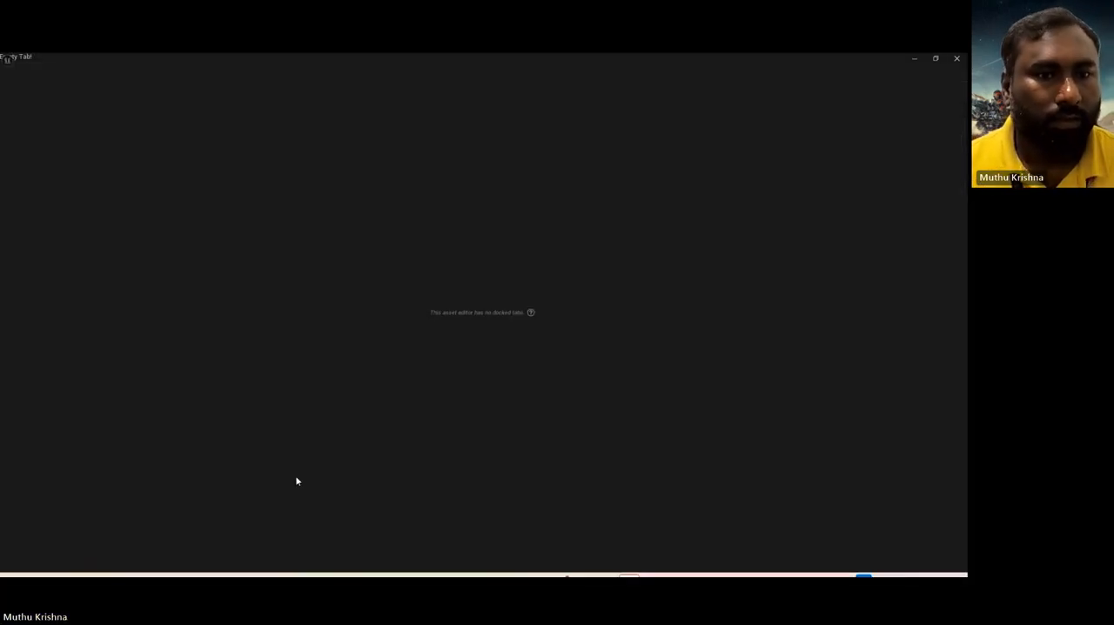
pyautogui.moveTo(269, 320); pyautogui.dragTo(217, 291, button='right')
pyautogui.rightClick(217, 294)
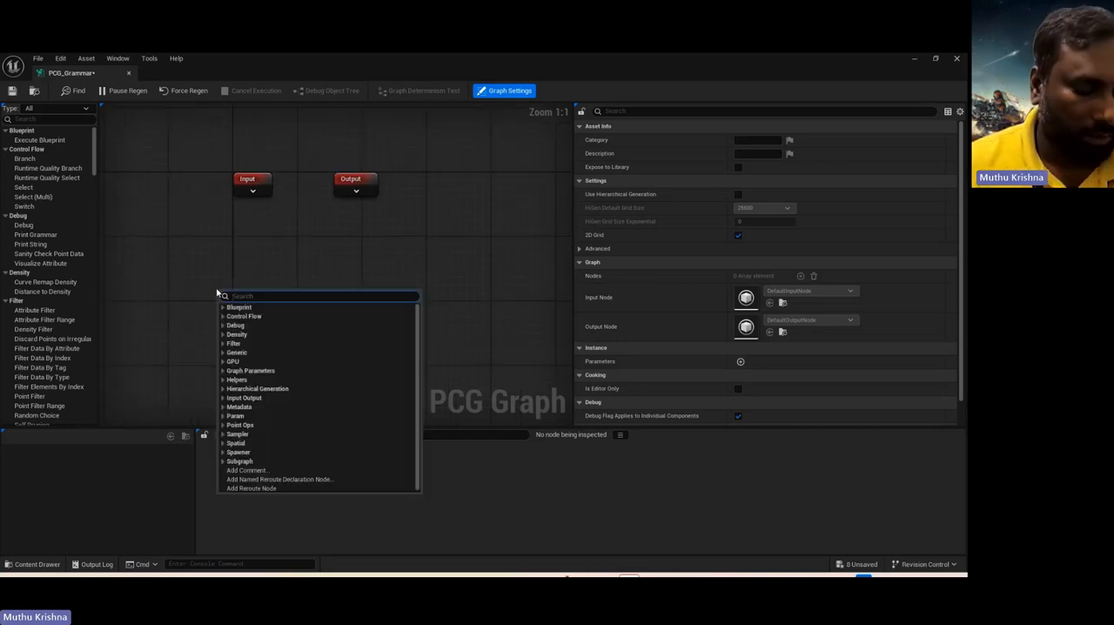
pyautogui.write('get s')
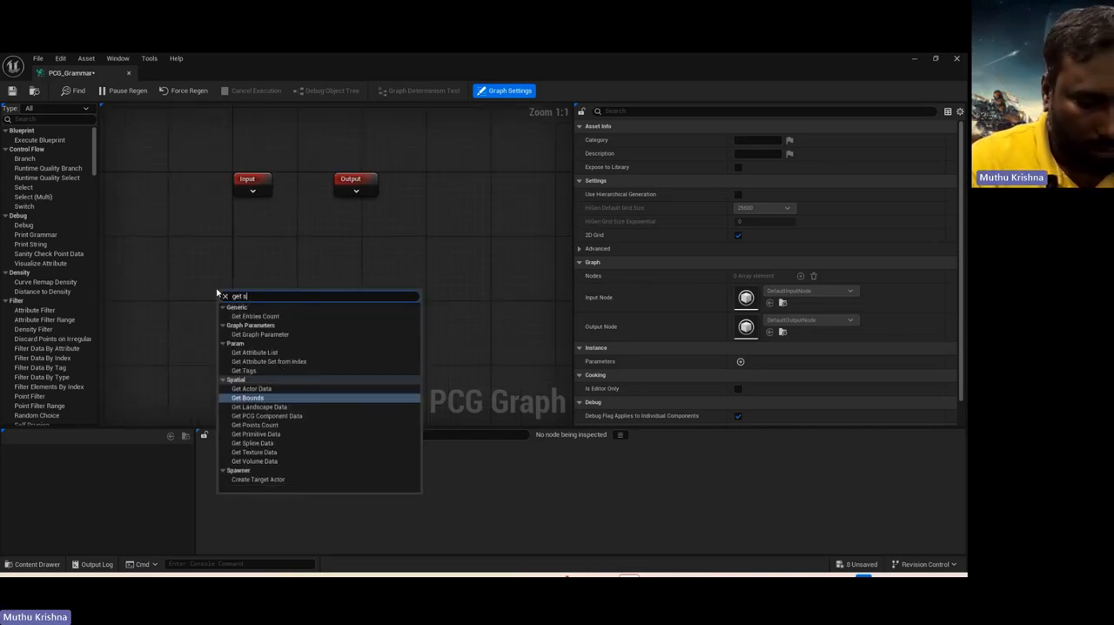
pyautogui.write('pli')
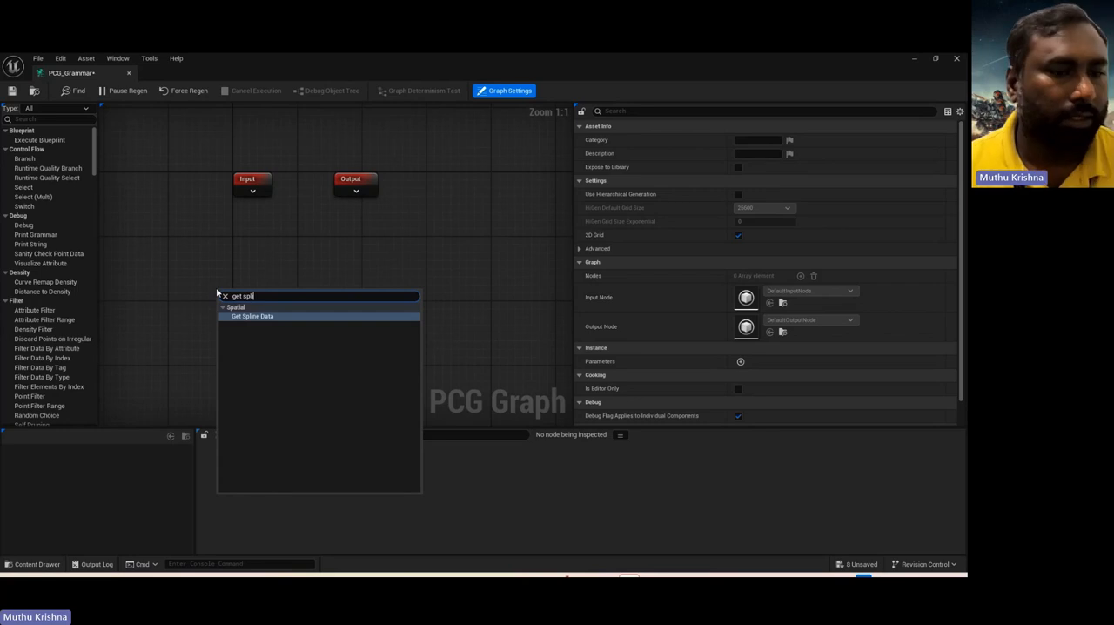
pyautogui.click(262, 316)
pyautogui.moveTo(228, 291); pyautogui.dragTo(188, 268)
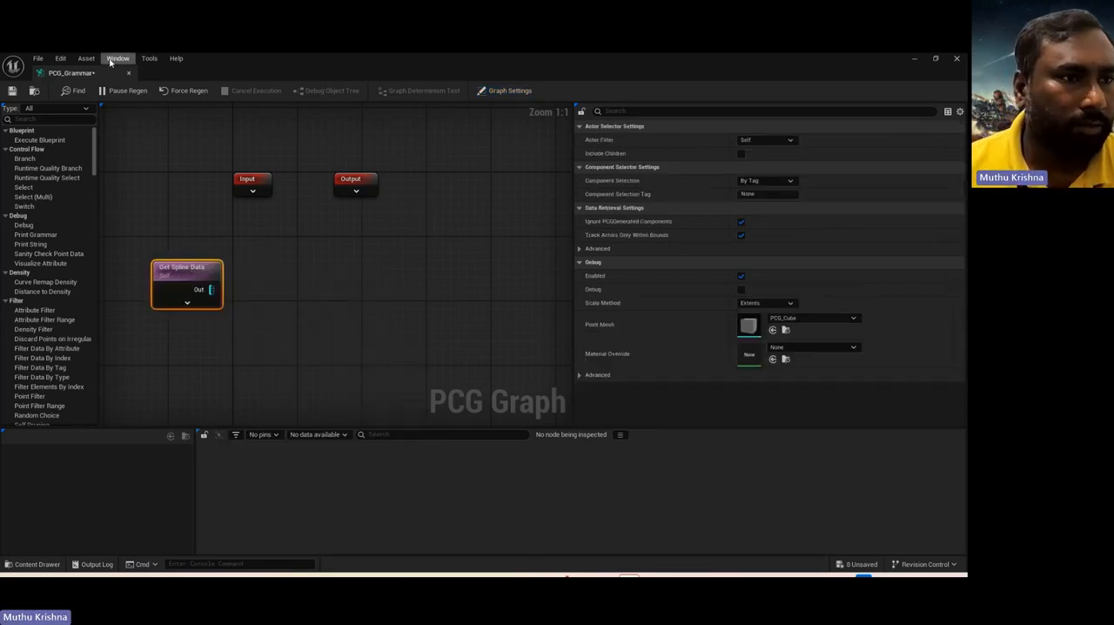
# Step: Dock the PCG_Grammar graph editor into the main window beside the level, view the level briefly and return to the graph
pyautogui.moveTo(93, 76); pyautogui.dragTo(200, 82)
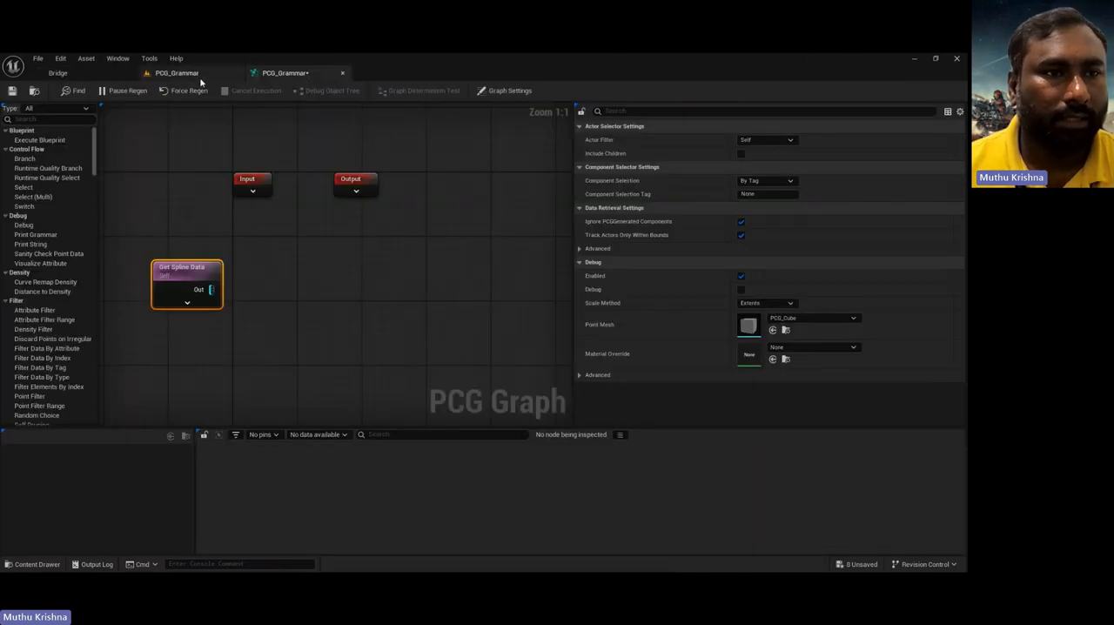
pyautogui.click(195, 75)
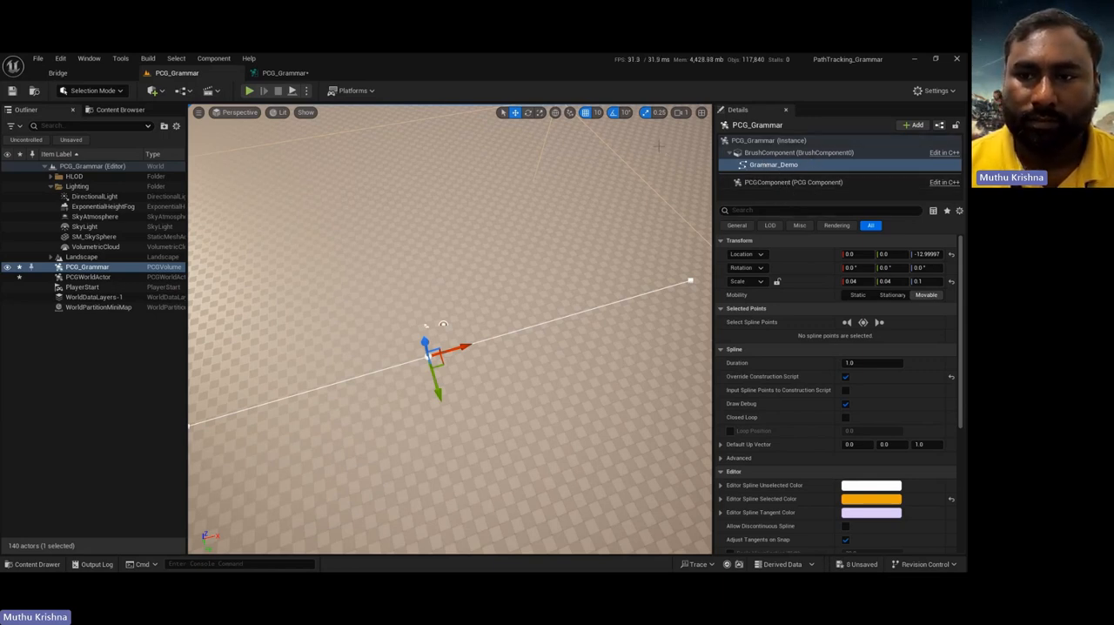
pyautogui.click(293, 75)
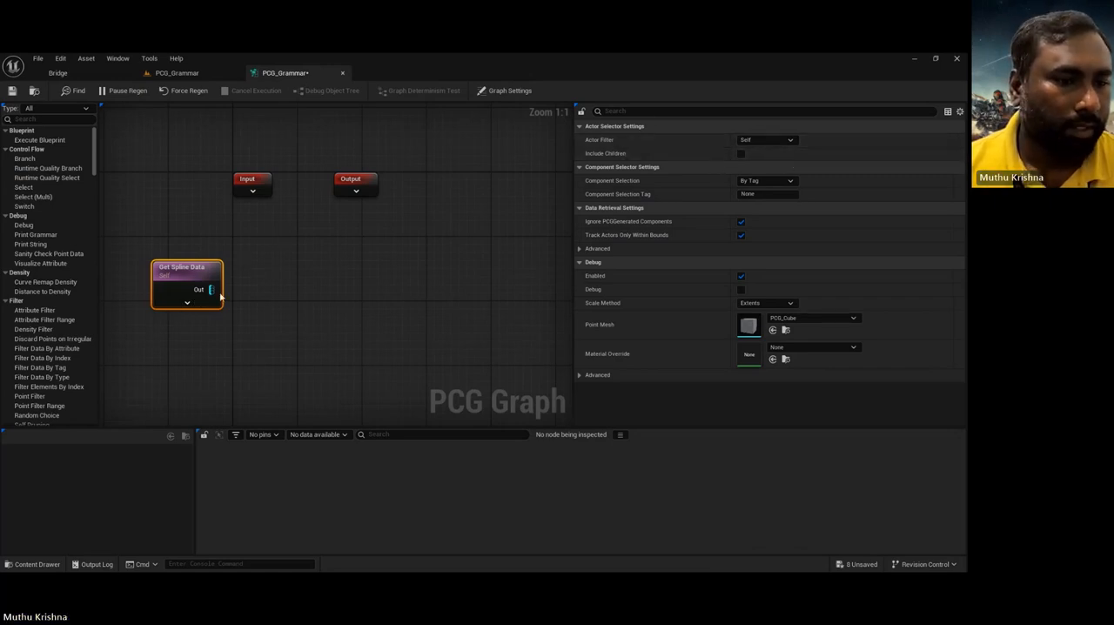
# Step: Add an Add Attribute node fed by the Get Spline Data output and align it to that node's right
pyautogui.moveTo(212, 290); pyautogui.dragTo(283, 290)
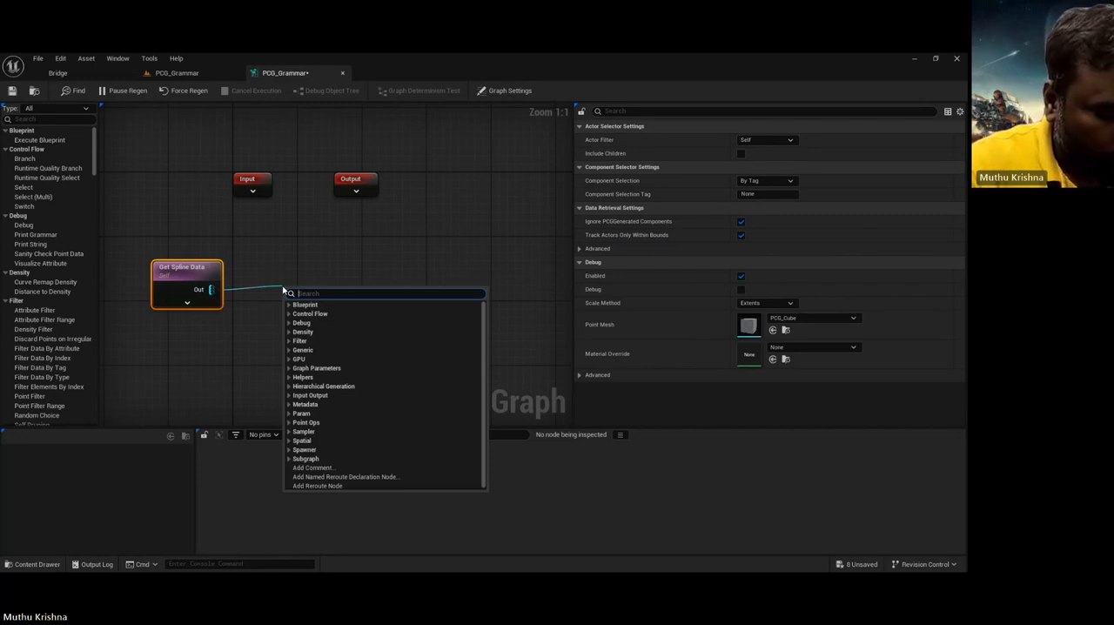
pyautogui.write('add')
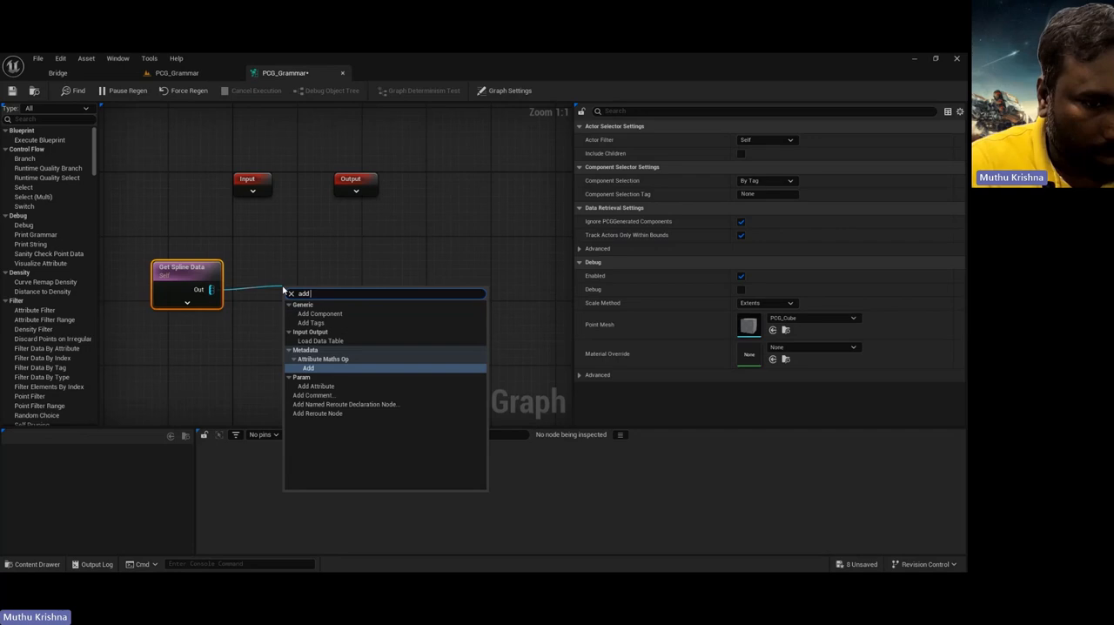
pyautogui.click(316, 385)
pyautogui.moveTo(346, 308); pyautogui.dragTo(332, 278)
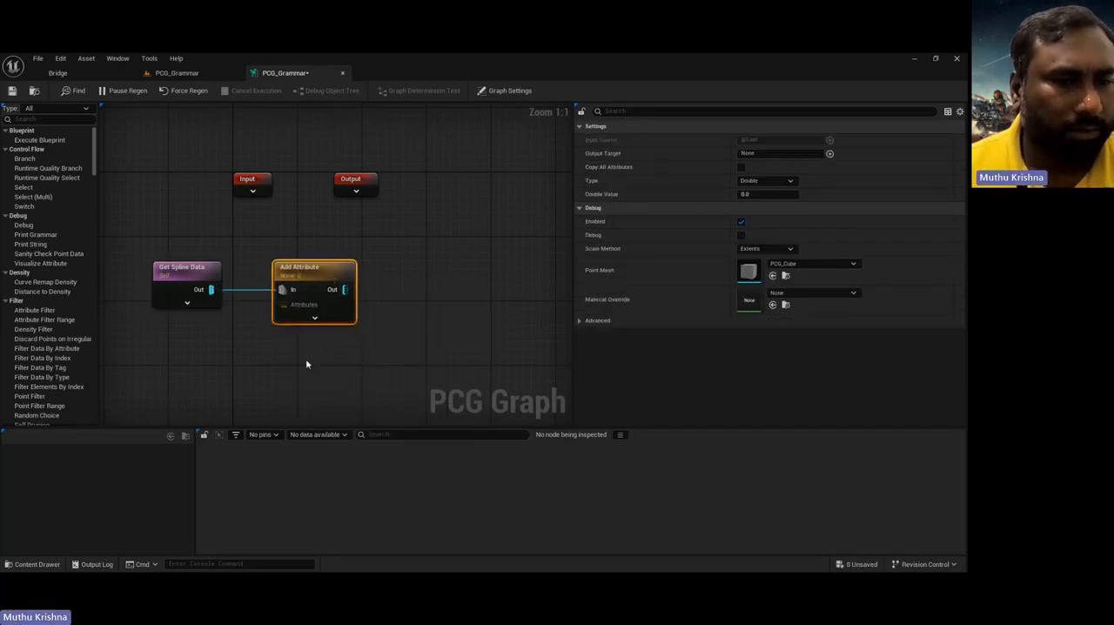
# Step: Add two graph parameters, change the first one's type to String and rename it grammar
pyautogui.click(289, 384)
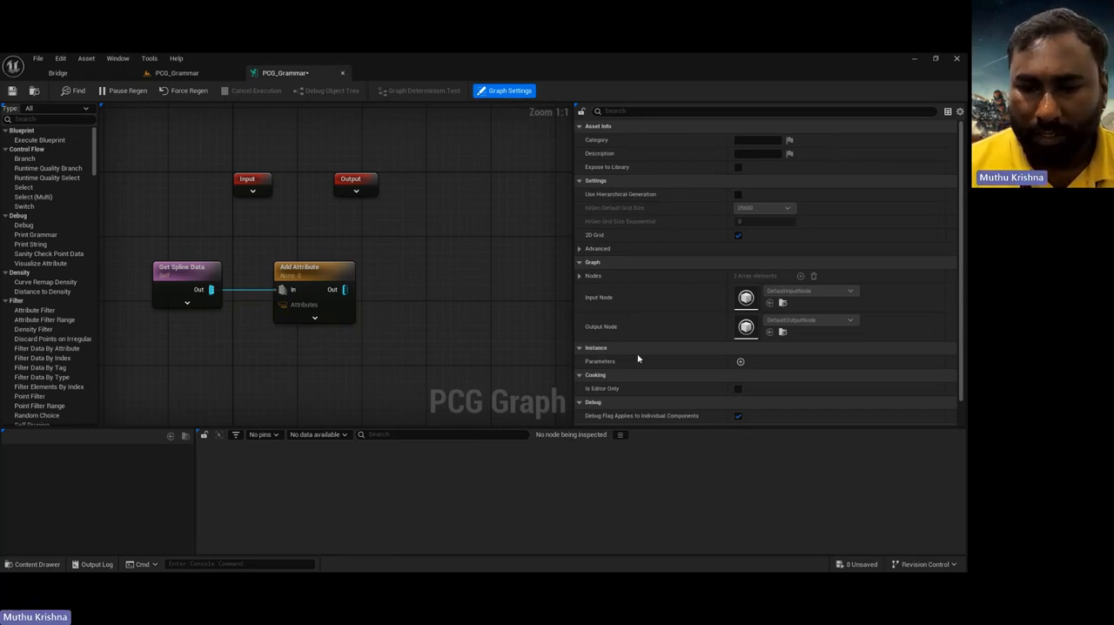
pyautogui.click(740, 362)
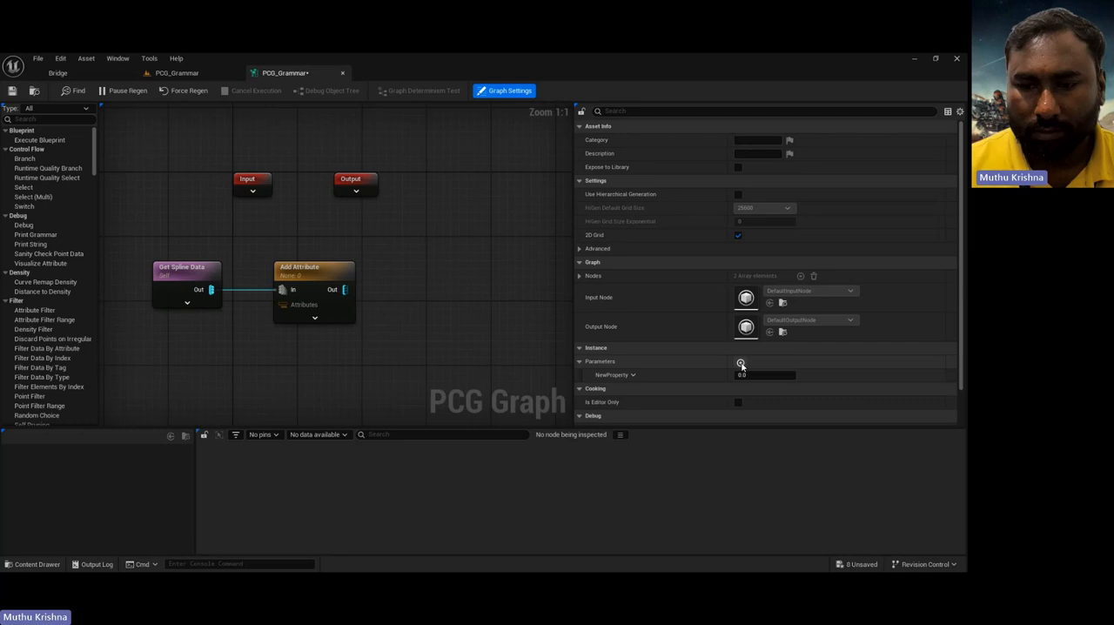
pyautogui.click(616, 376)
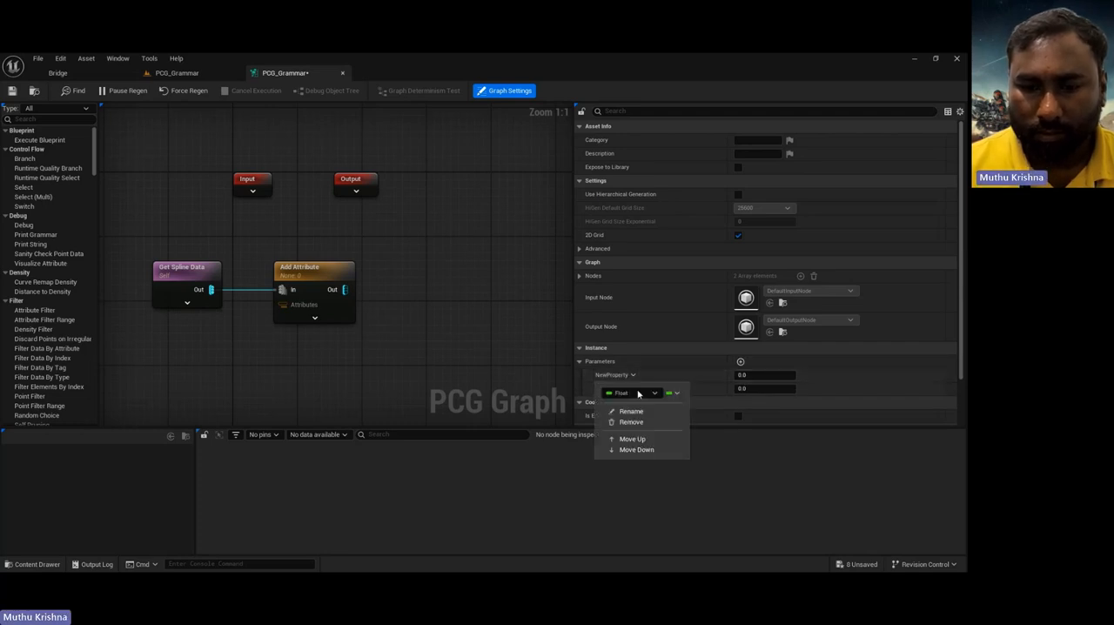
pyautogui.click(640, 392)
pyautogui.click(636, 275)
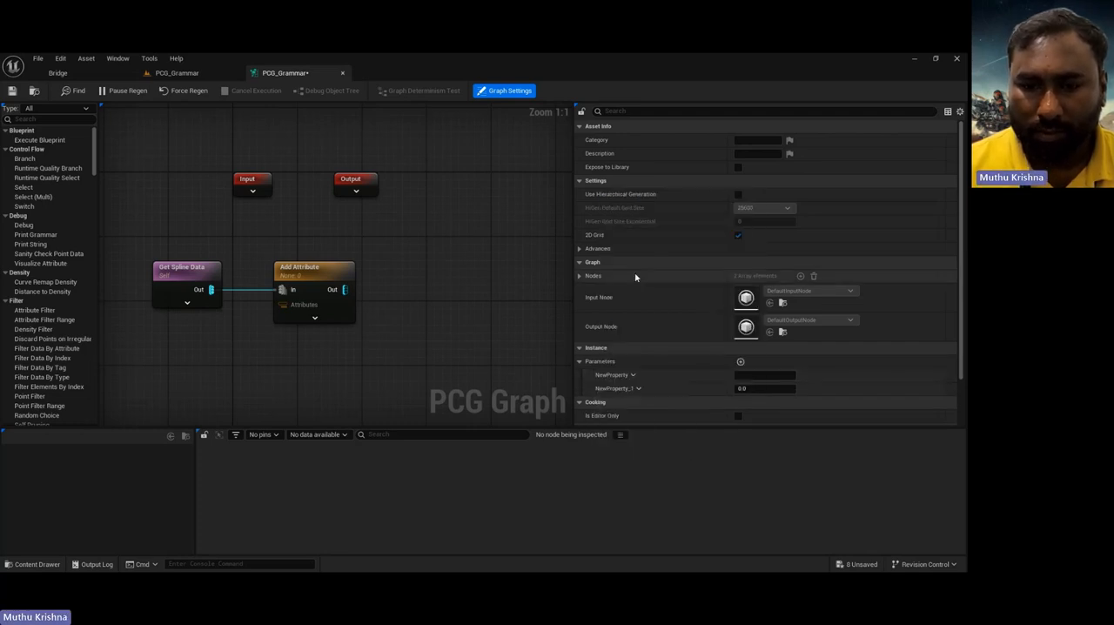
pyautogui.click(618, 376)
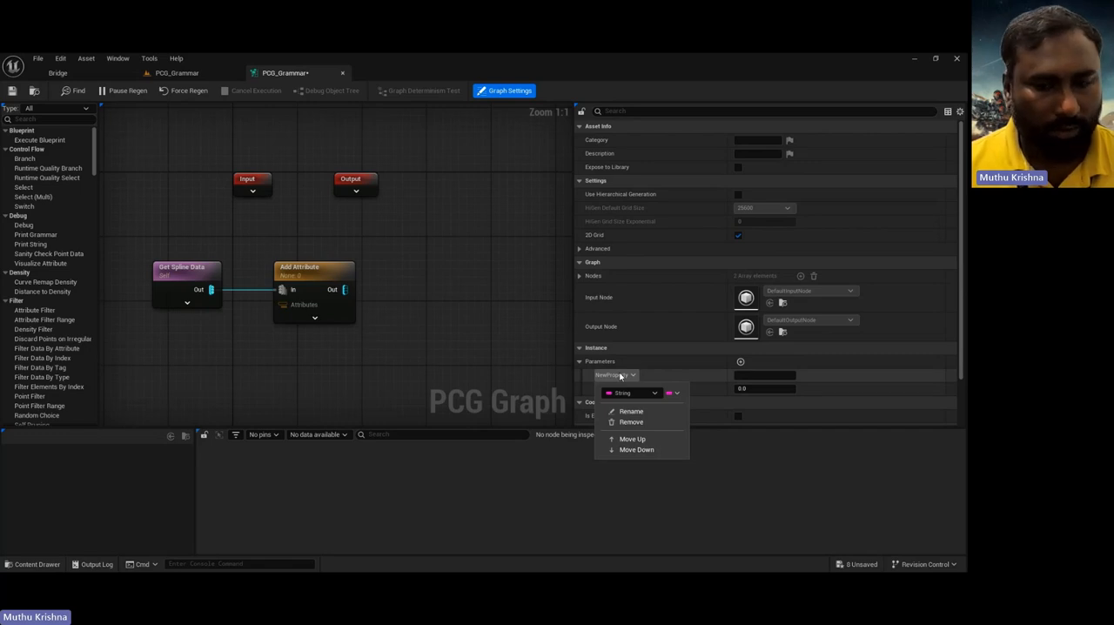
pyautogui.click(626, 411)
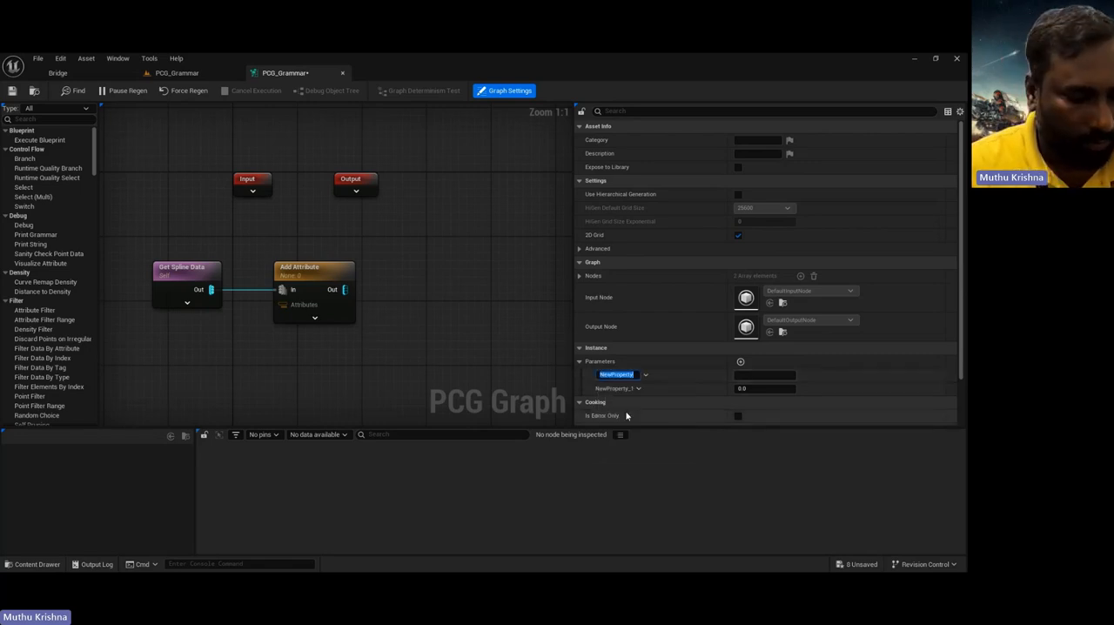
pyautogui.write('grammar')
pyautogui.press('Return')
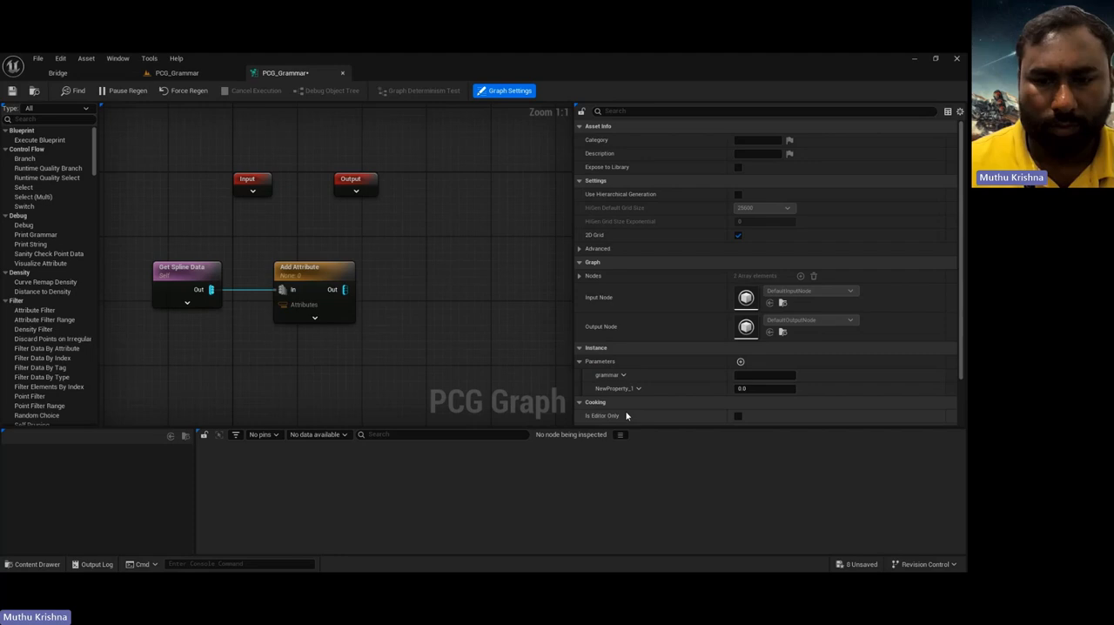
# Step: Set the grammar parameter's value to [gate][wall]*
pyautogui.click(739, 375)
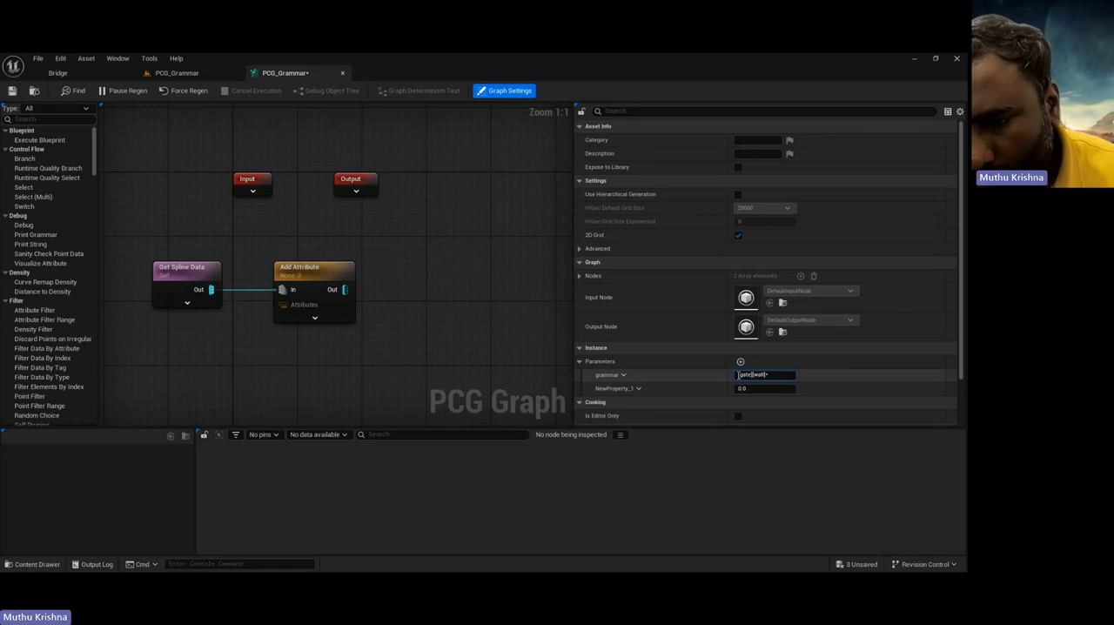
pyautogui.moveTo(738, 375); pyautogui.dragTo(753, 375)
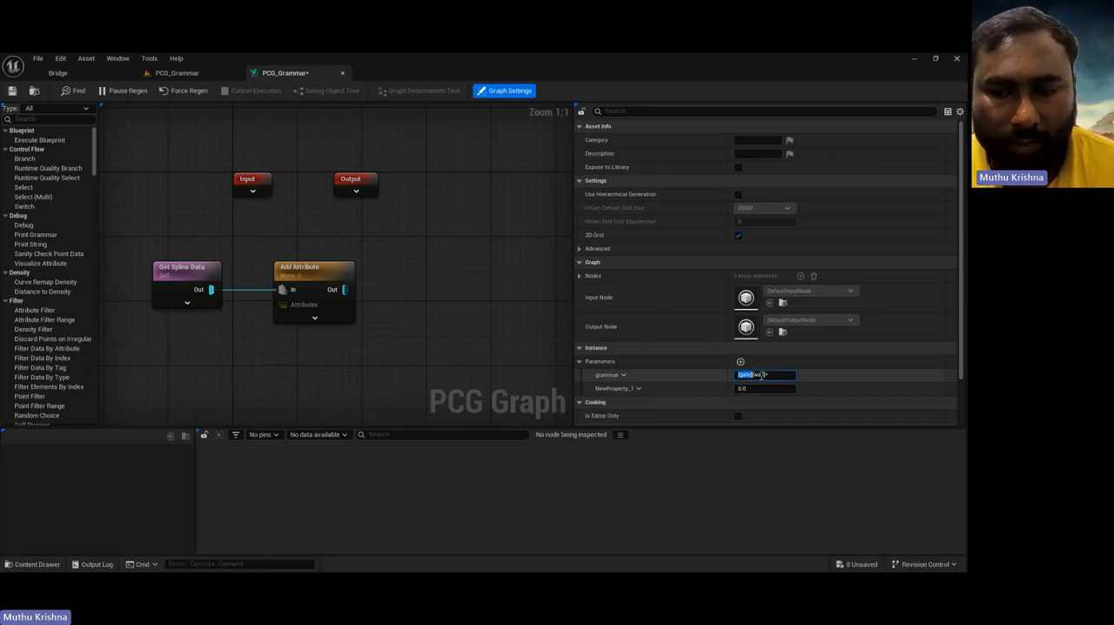
pyautogui.click(768, 375)
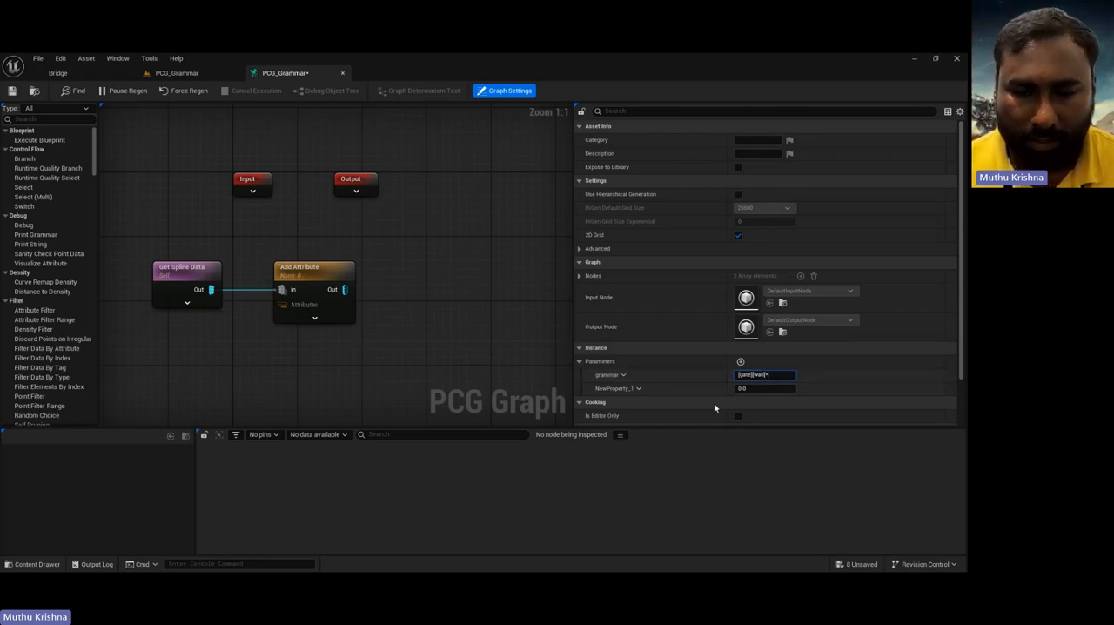
# Step: Change the second graph parameter's type to Grammar Data Asset and assign the Meshes data asset to it
pyautogui.click(638, 388)
pyautogui.click(637, 407)
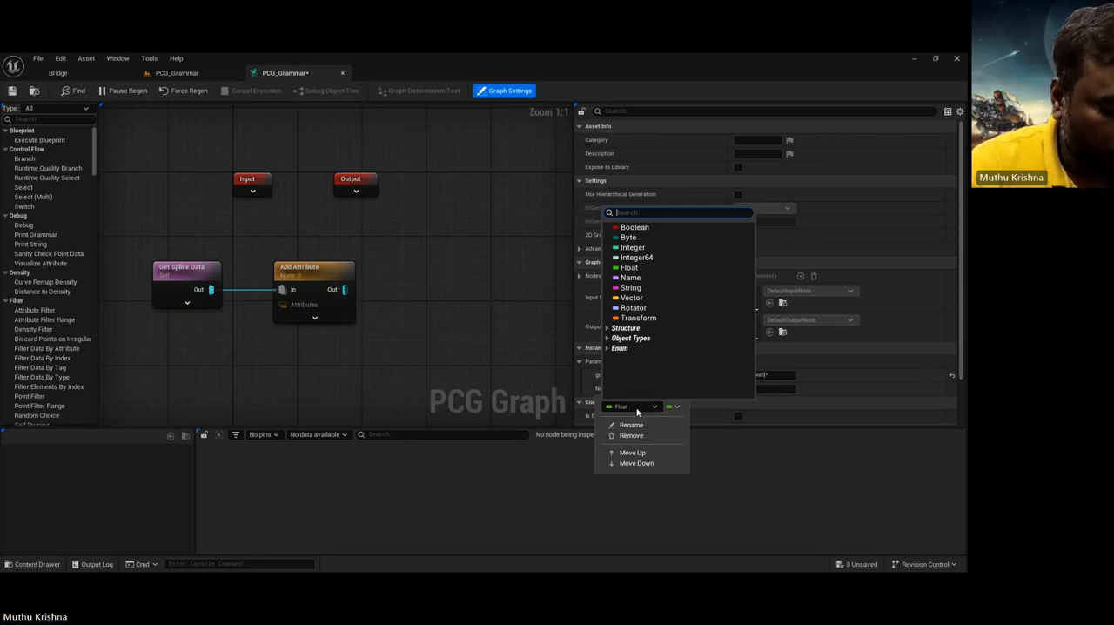
pyautogui.write('gramm')
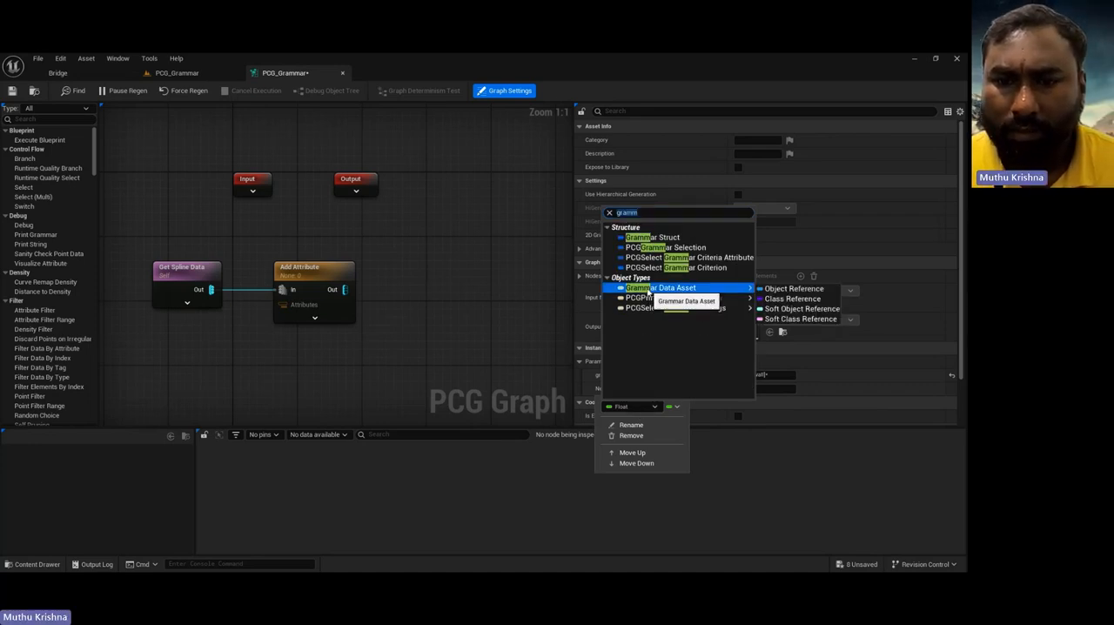
pyautogui.click(653, 292)
pyautogui.click(777, 390)
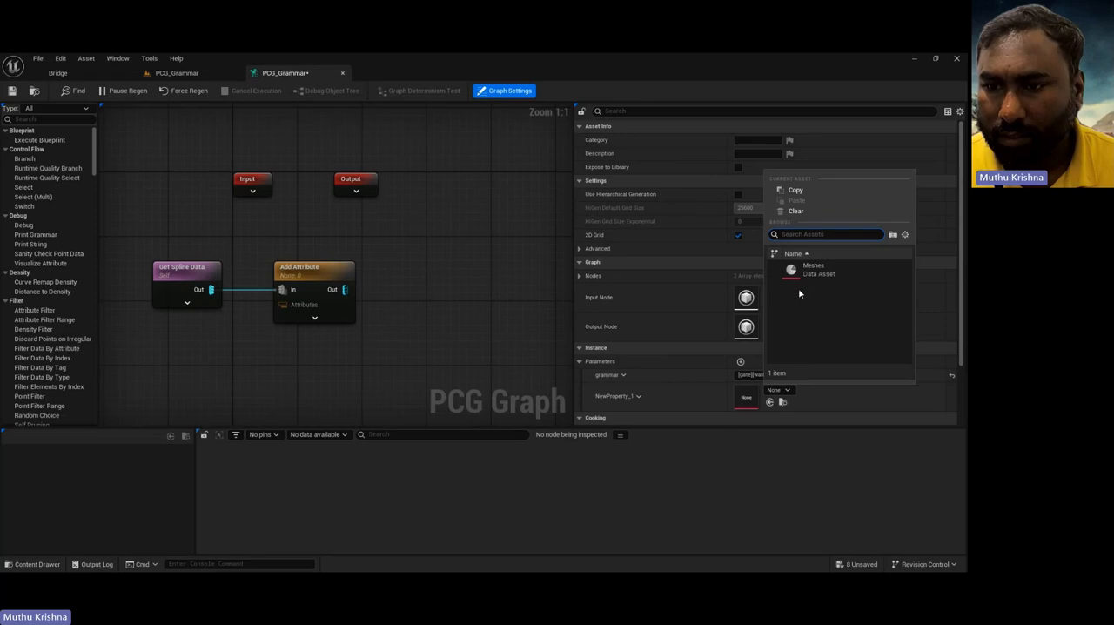
pyautogui.click(819, 275)
# Step: Rename the second graph parameter as GrammarDataAsset
pyautogui.click(618, 397)
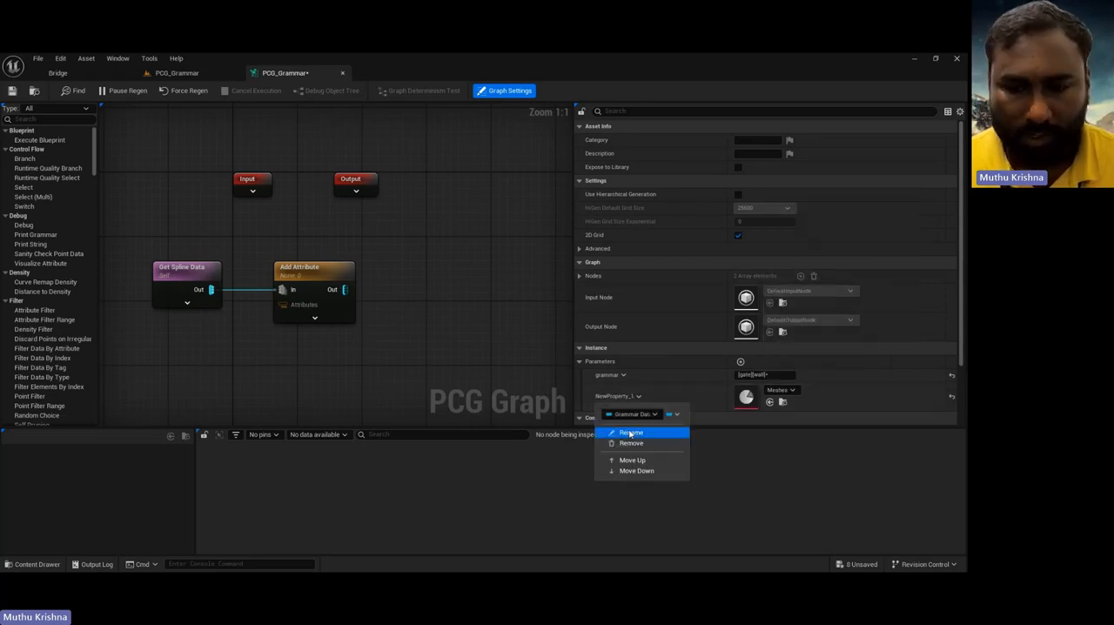
pyautogui.click(630, 432)
pyautogui.write('Gra')
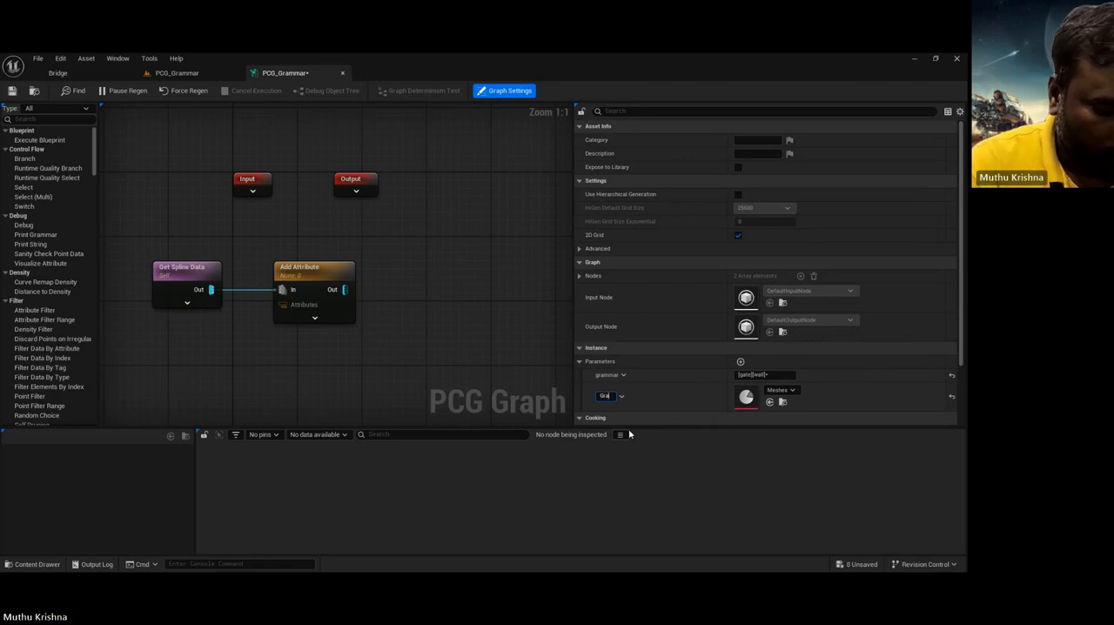
pyautogui.write('mmarDataAsset')
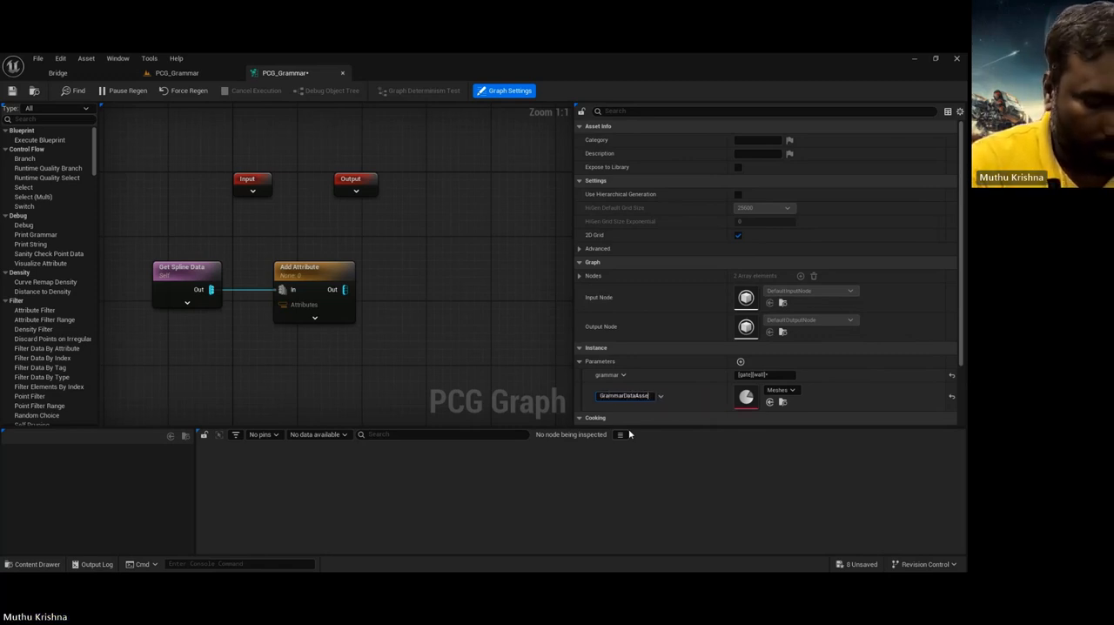
pyautogui.press('Return')
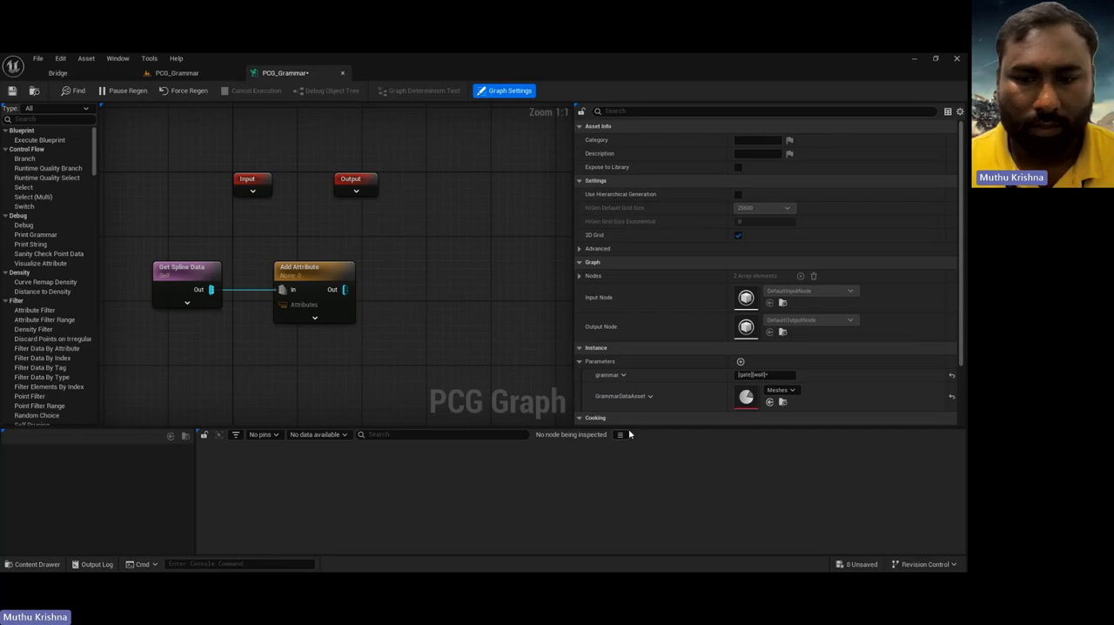
# Step: Add a Get grammar node below Get Spline Data and connect it to the Add Attribute node's Attributes input
pyautogui.moveTo(209, 375); pyautogui.dragTo(209, 369, button='right')
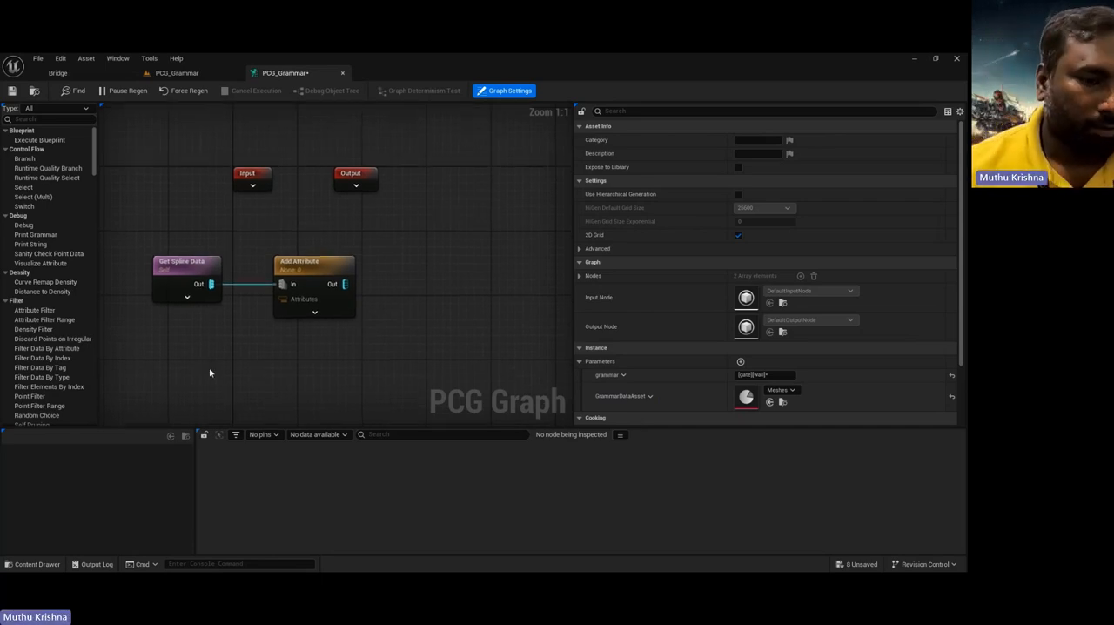
pyautogui.rightClick(265, 387)
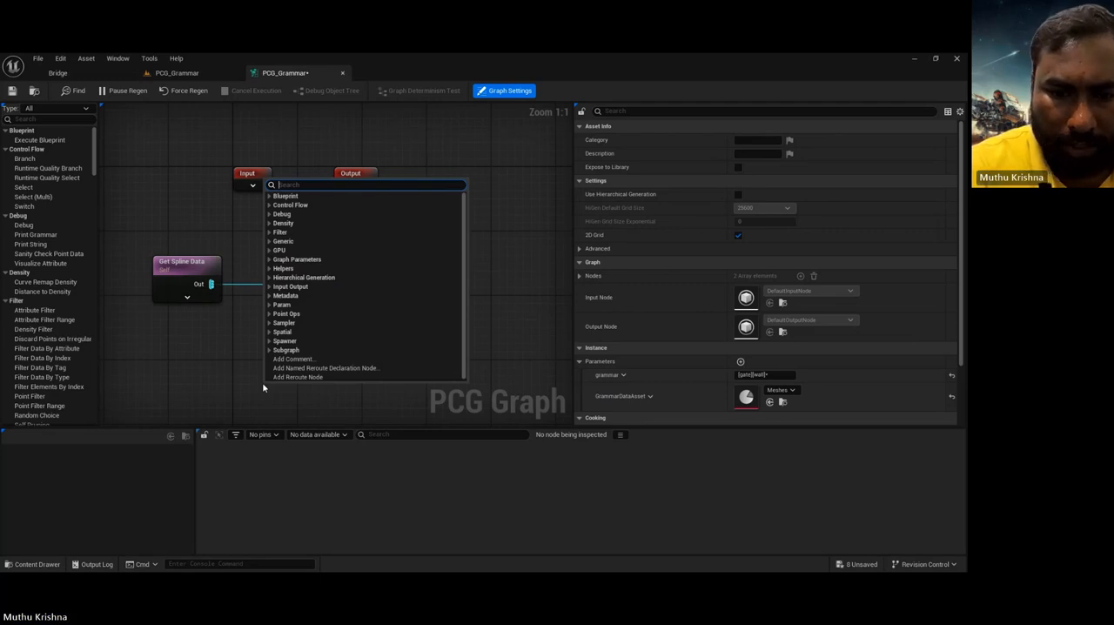
pyautogui.write('gramm')
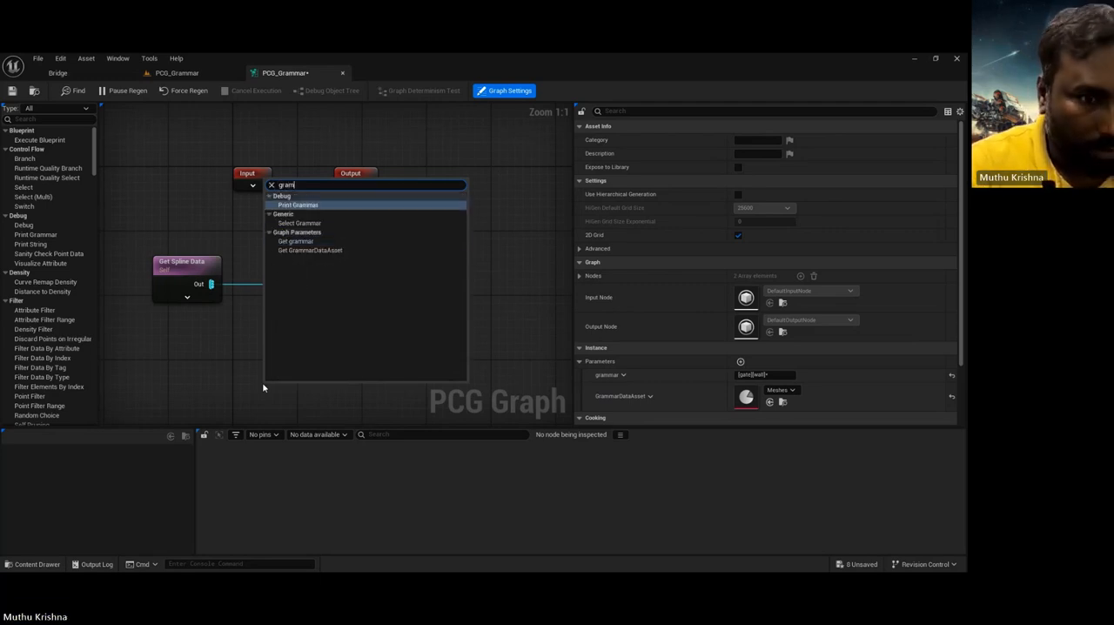
pyautogui.click(296, 241)
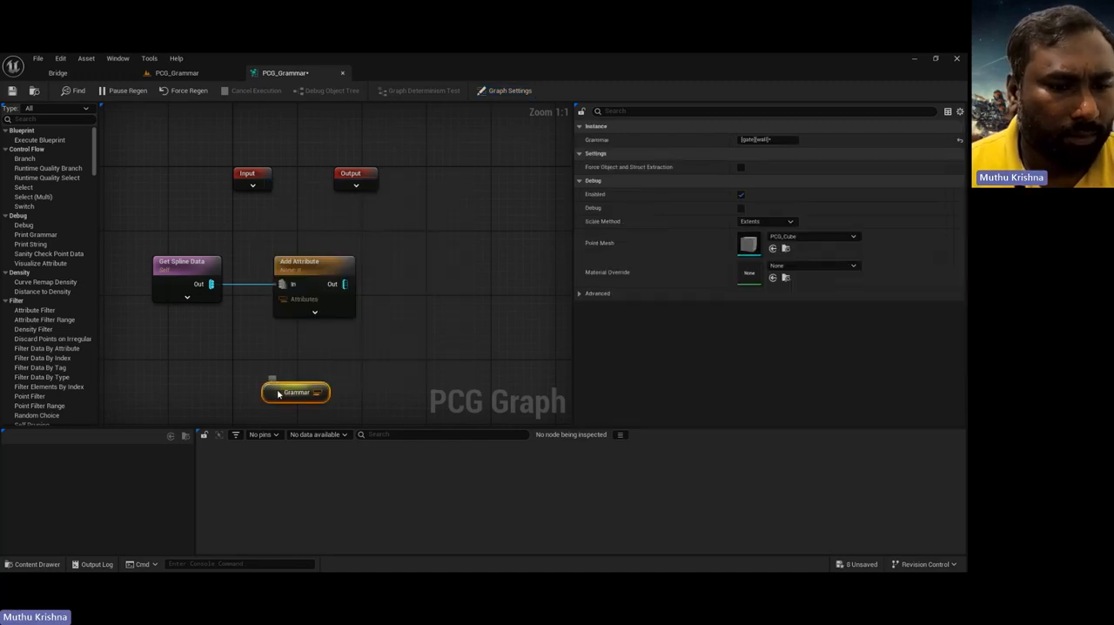
pyautogui.moveTo(313, 392); pyautogui.dragTo(283, 298)
# Step: Add a Subdivide Spline node fed by the Add Attribute output and align it with that node
pyautogui.moveTo(344, 284); pyautogui.dragTo(396, 272)
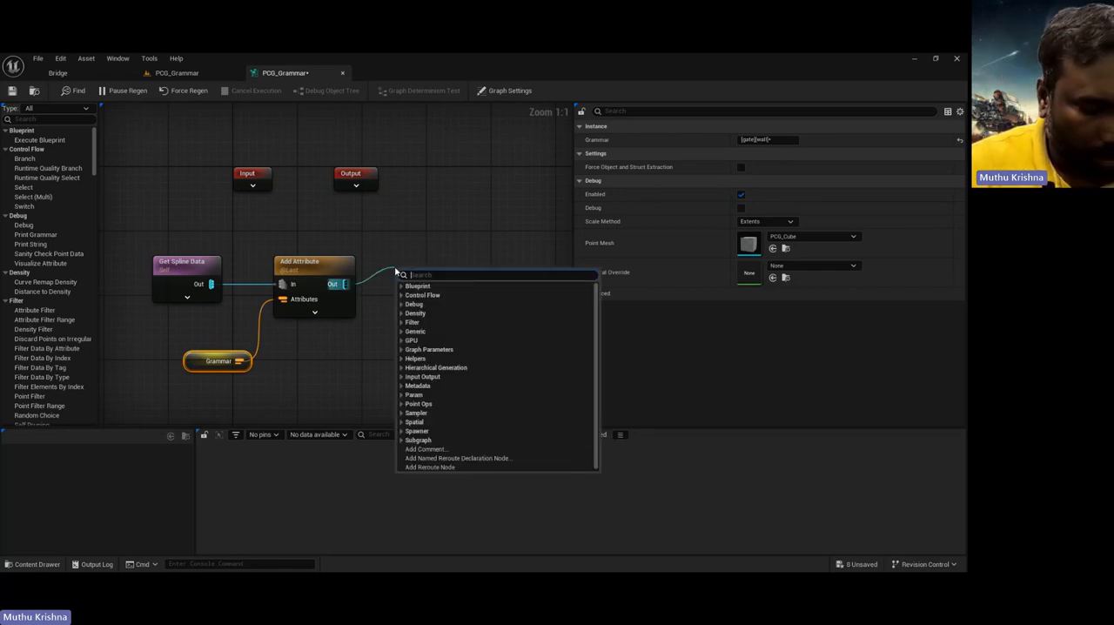
pyautogui.write('divi')
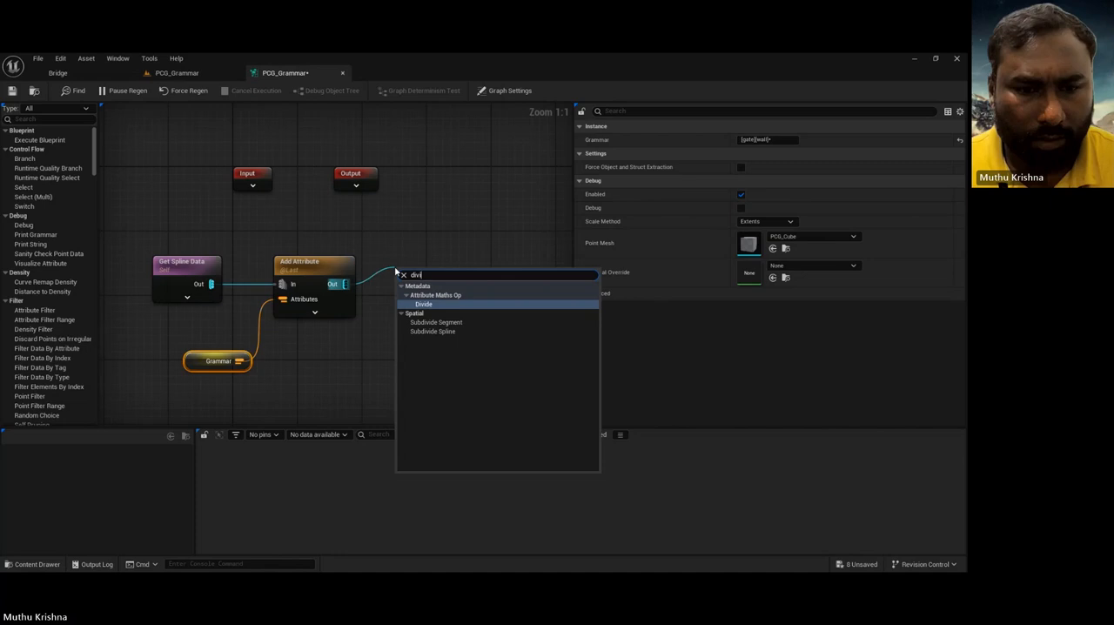
pyautogui.click(449, 330)
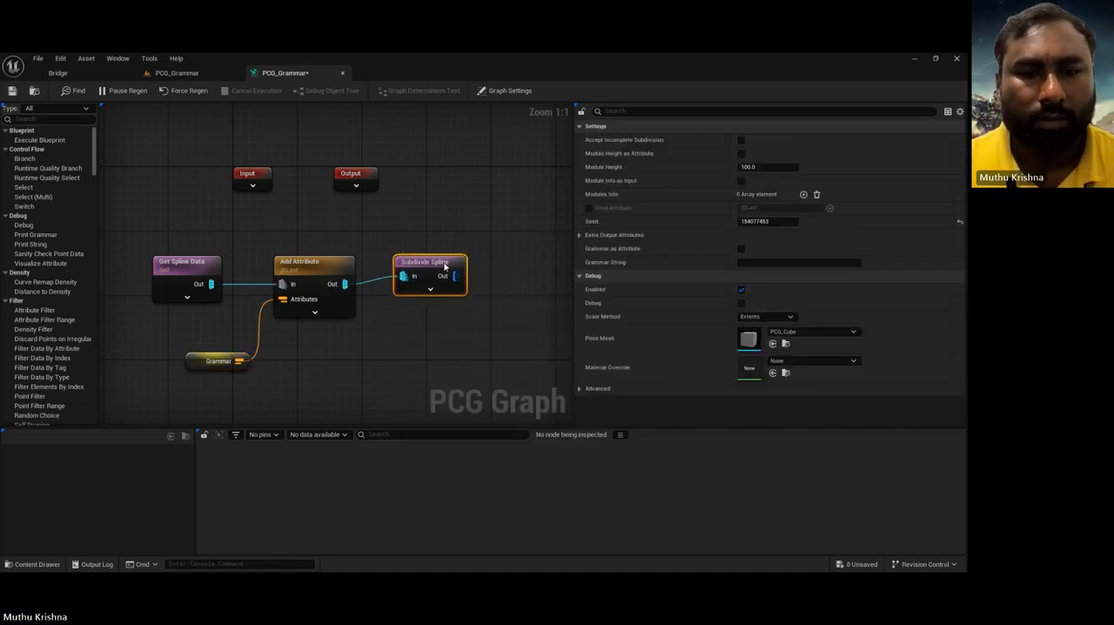
pyautogui.moveTo(445, 266); pyautogui.dragTo(445, 273)
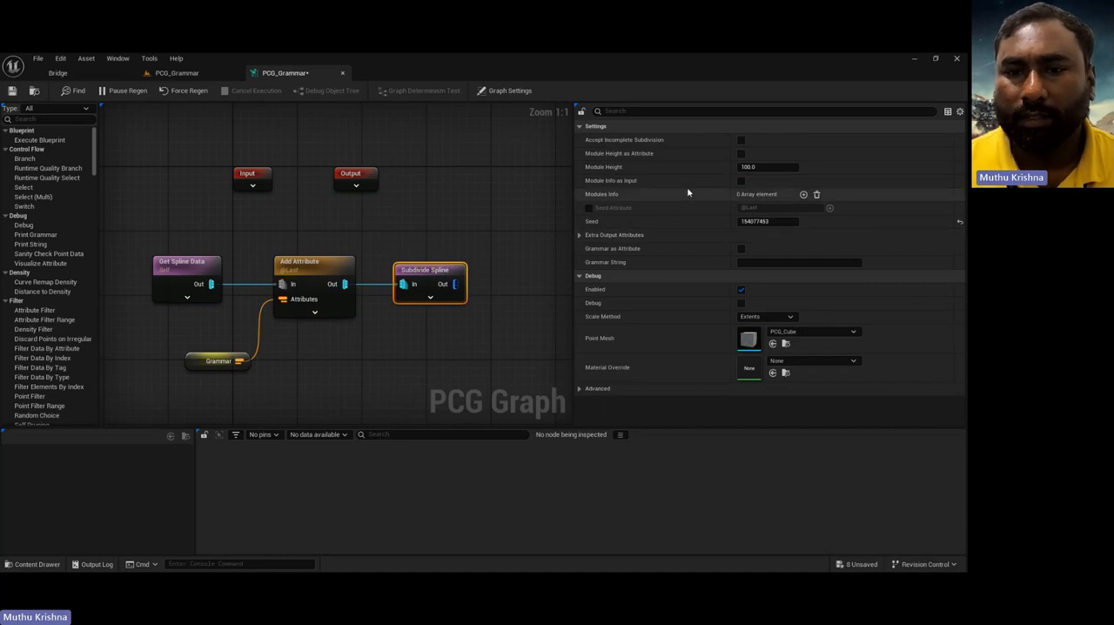
# Step: Add two Modules Info elements to the Subdivide Spline node and set the first element's symbol to gate
pyautogui.click(803, 194)
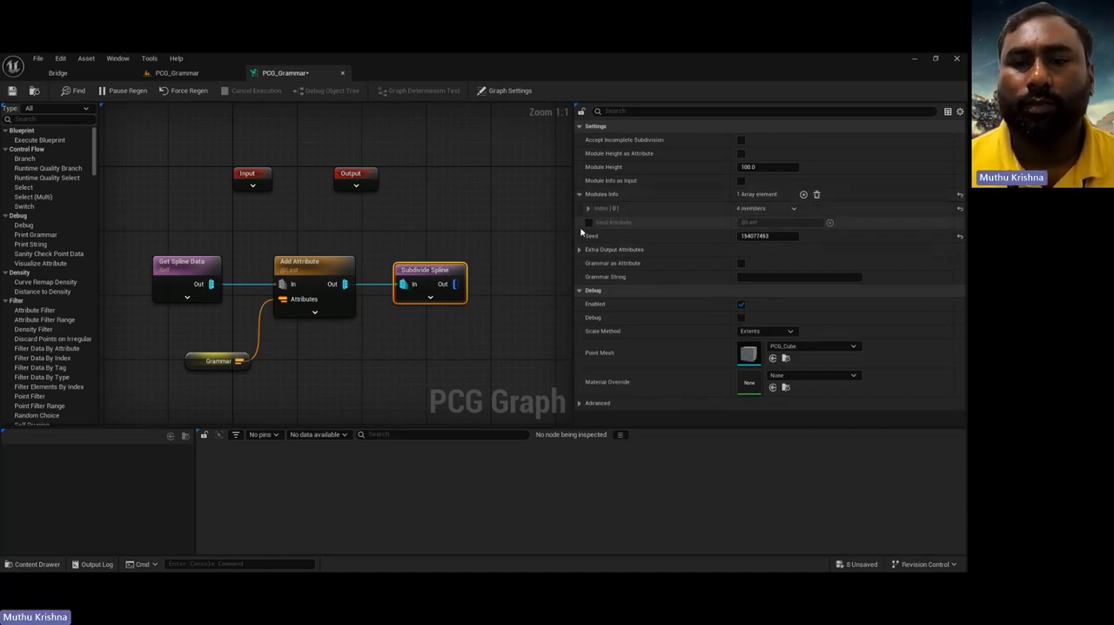
pyautogui.click(803, 194)
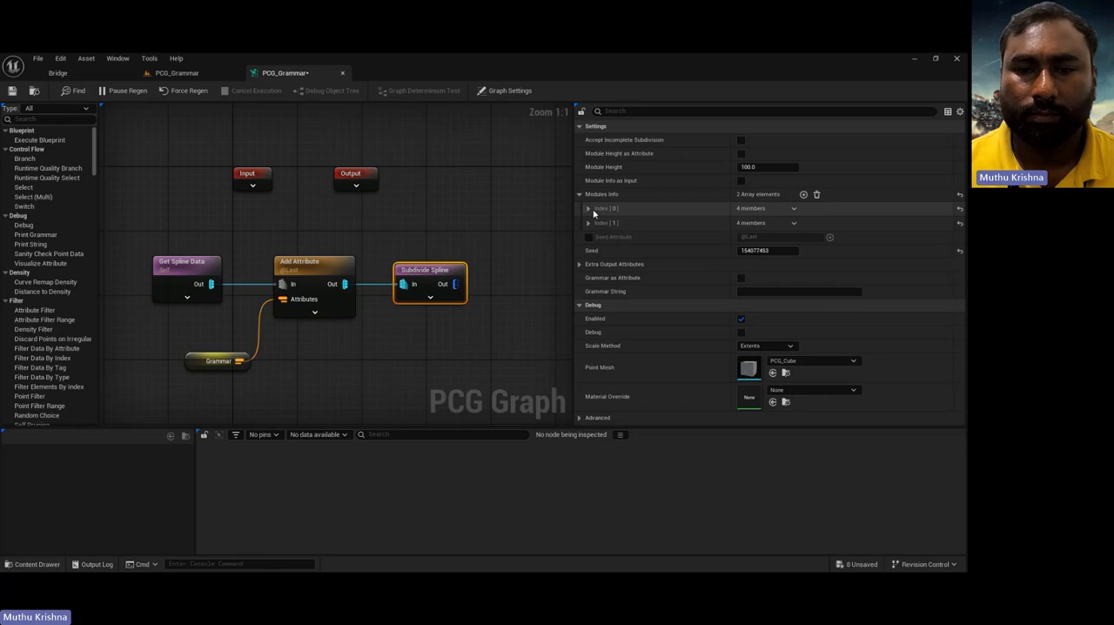
pyautogui.click(588, 208)
pyautogui.click(769, 224)
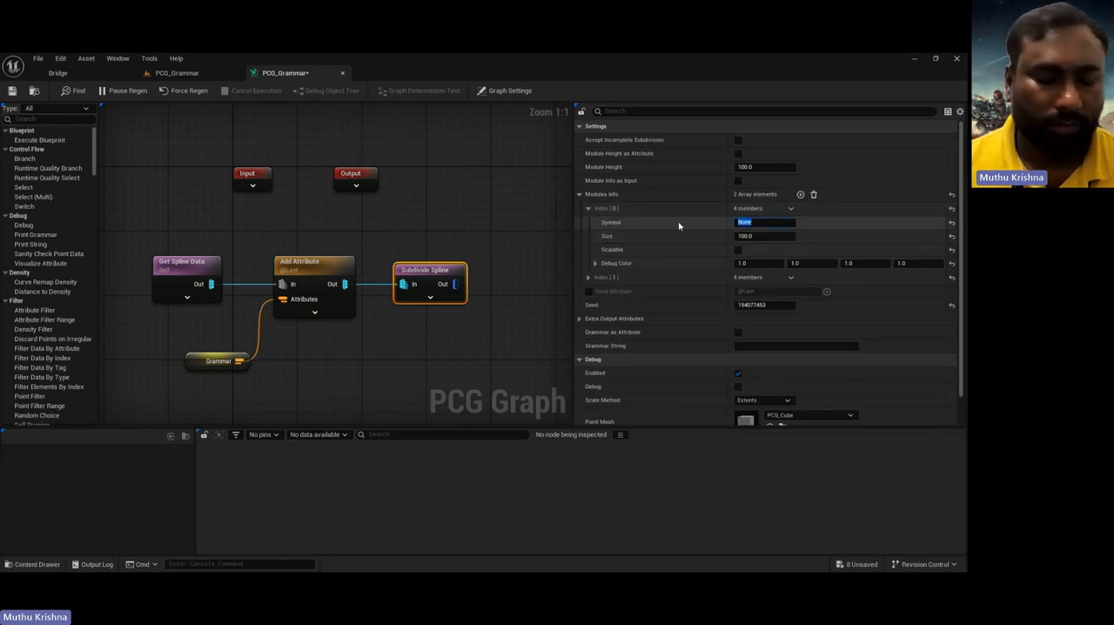
pyautogui.write('gate')
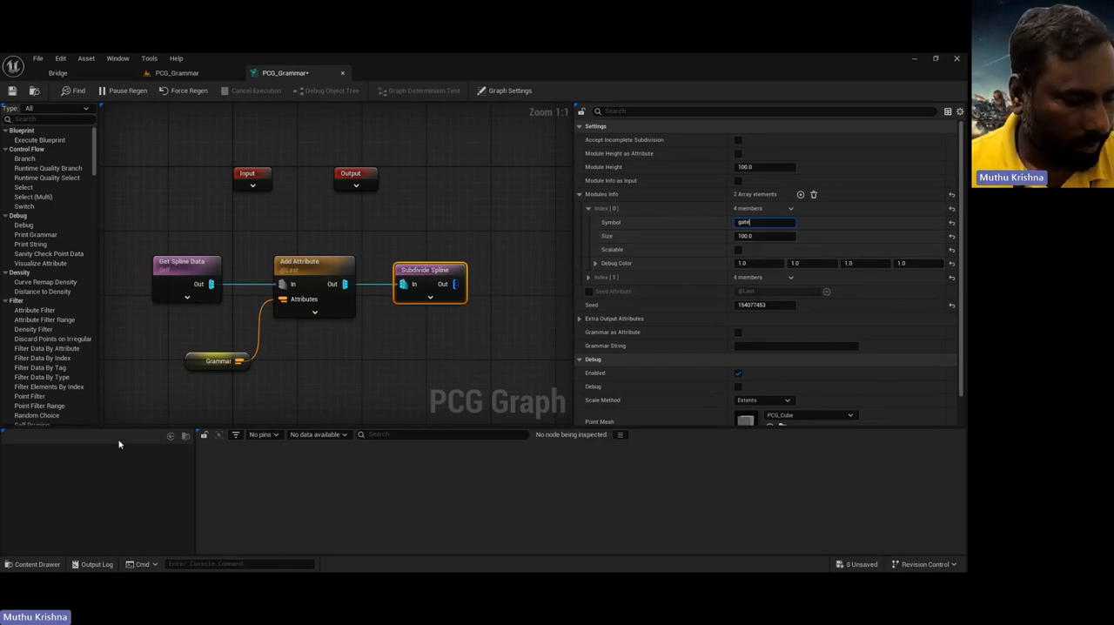
# Step: Check the Modular_Building_Door mesh's dimensions, set the gate module's size to 310 in Subdivide Spline, and make it scalable
pyautogui.hotkey('ctrl', 'space')
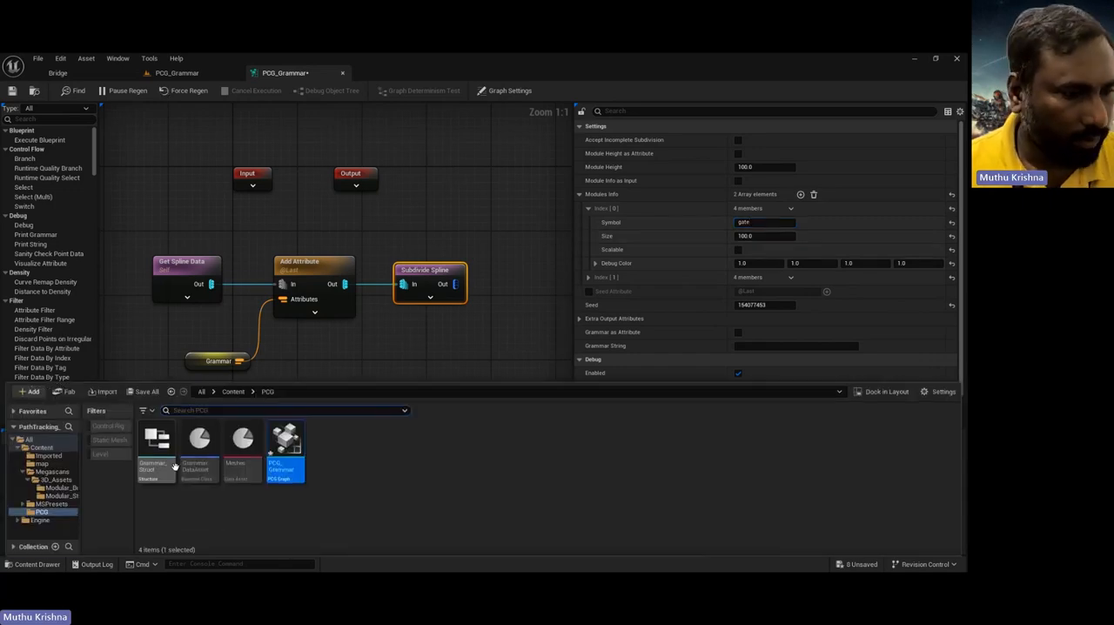
pyautogui.click(58, 487)
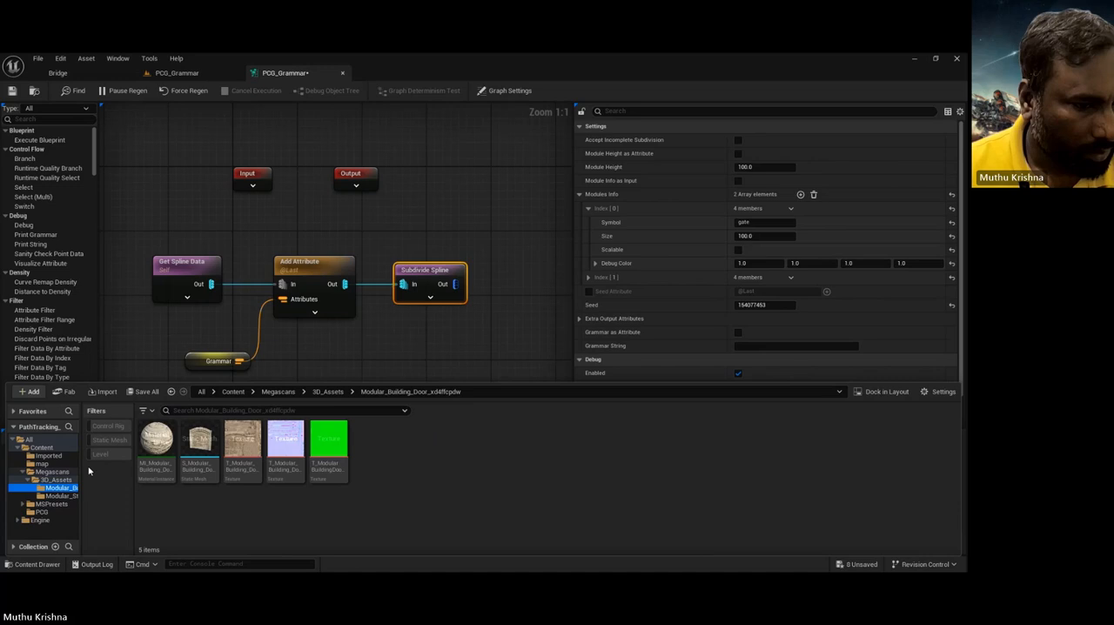
pyautogui.doubleClick(190, 445)
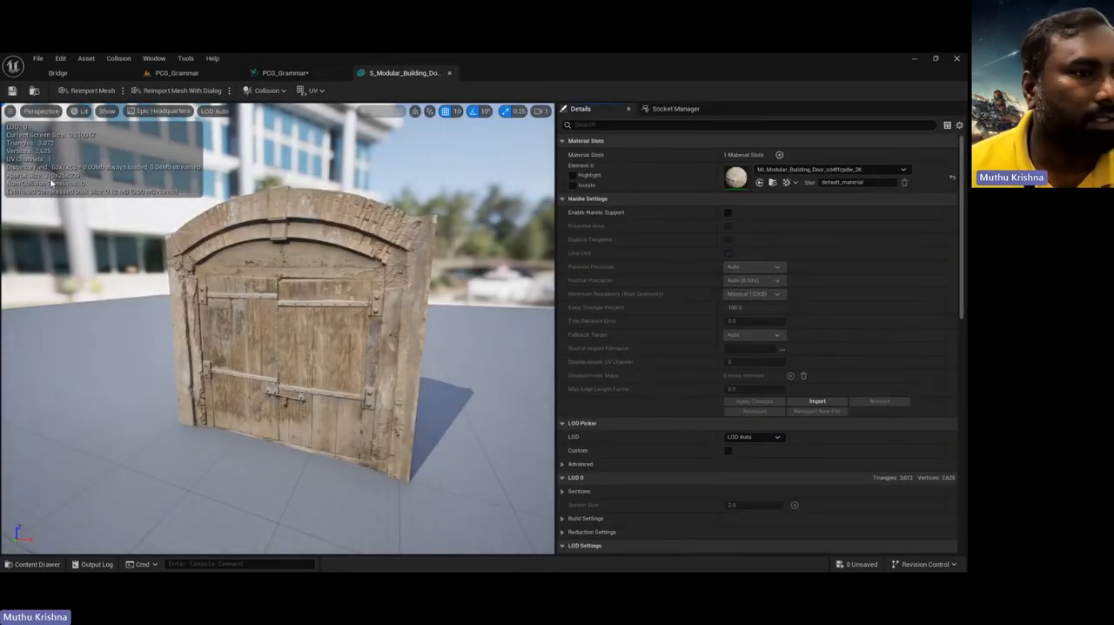
pyautogui.click(286, 73)
pyautogui.click(754, 235)
pyautogui.write('310')
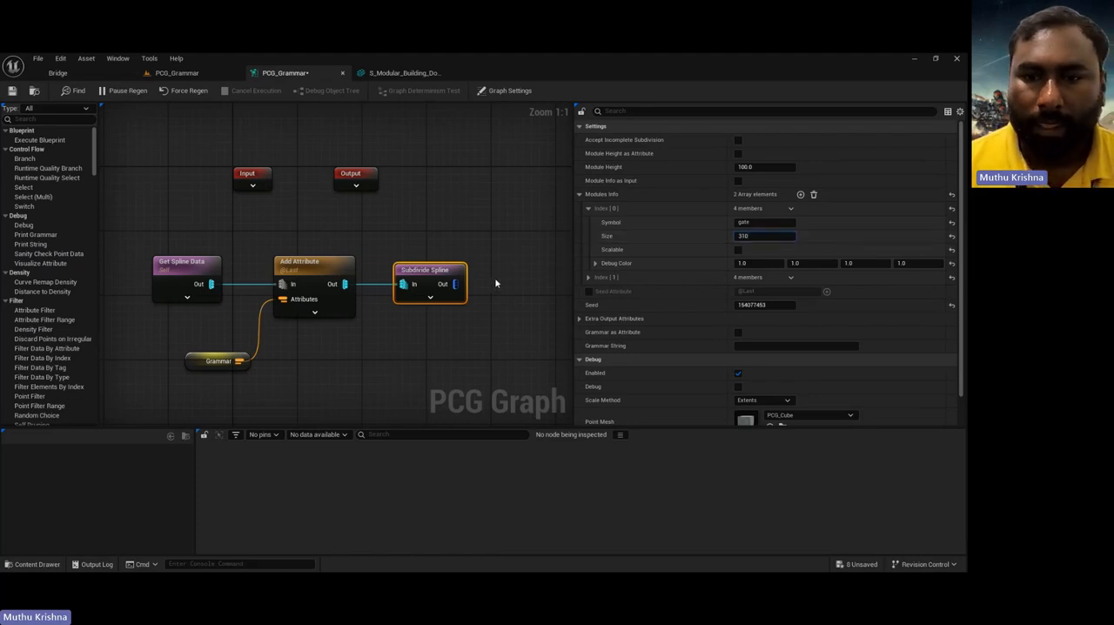
pyautogui.click(588, 277)
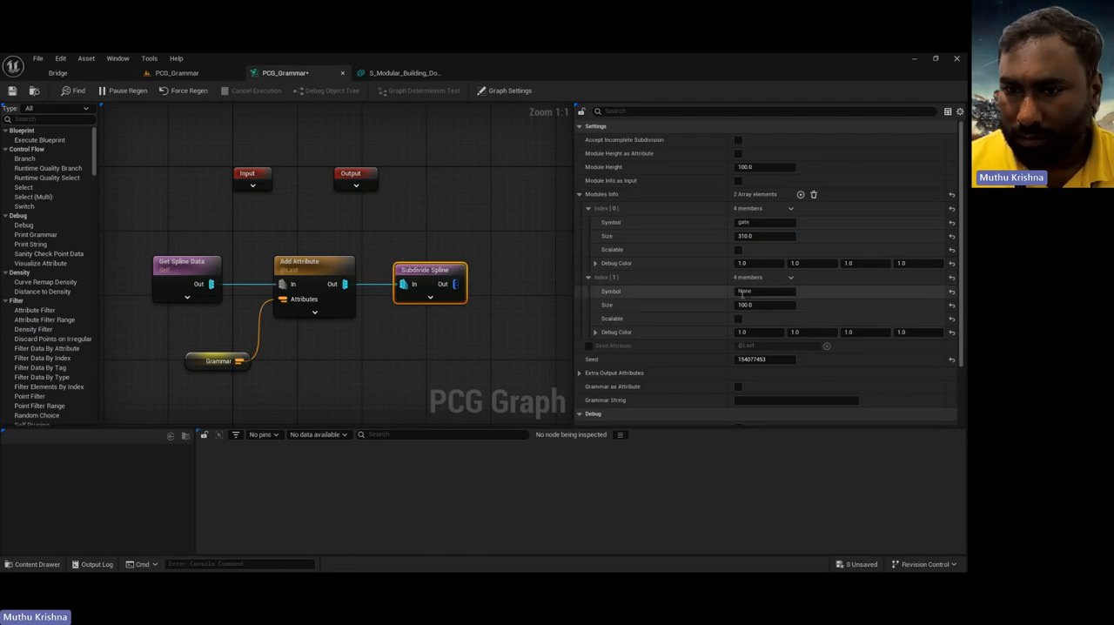
pyautogui.click(739, 250)
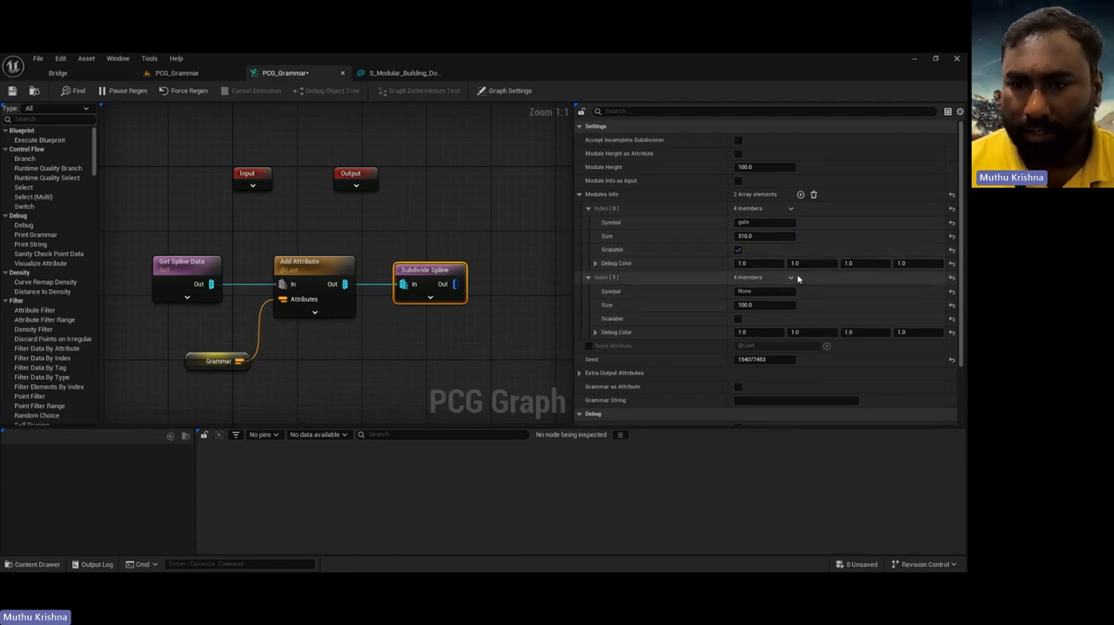
# Step: Set the second module's symbol to wall and its size to 350 after checking the stone wall mesh's dimensions, and make it scalable
pyautogui.click(759, 292)
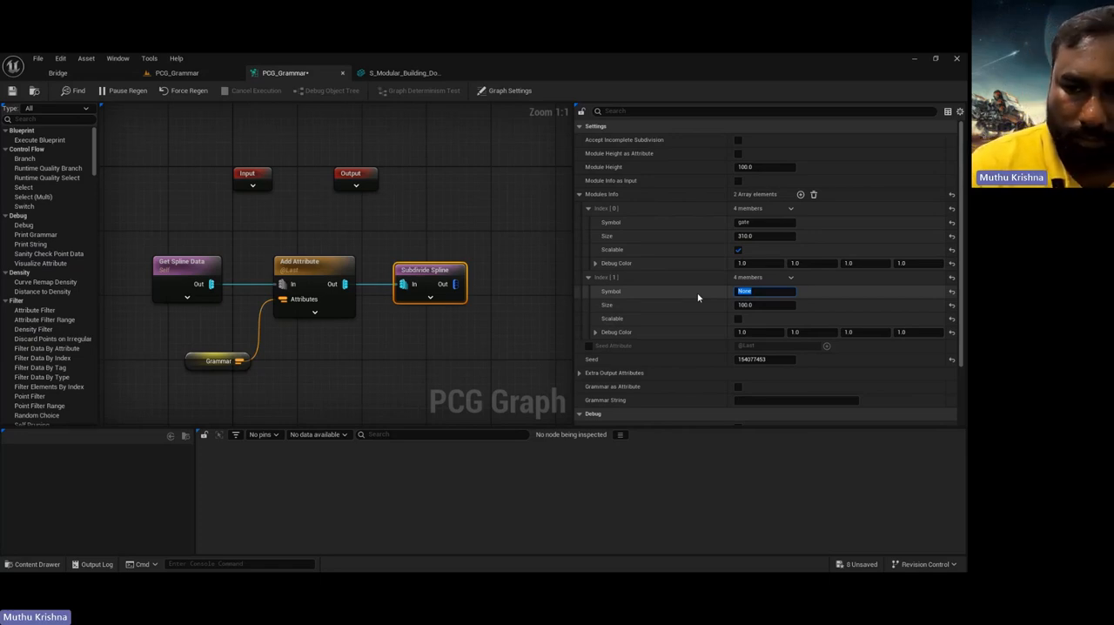
pyautogui.write('wall')
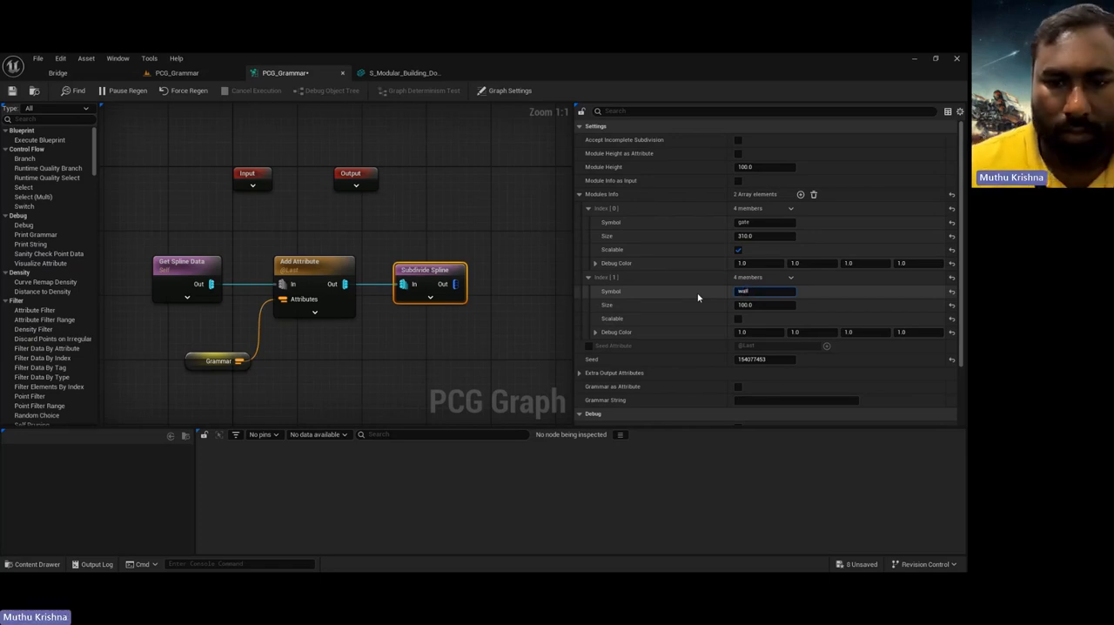
pyautogui.click(754, 306)
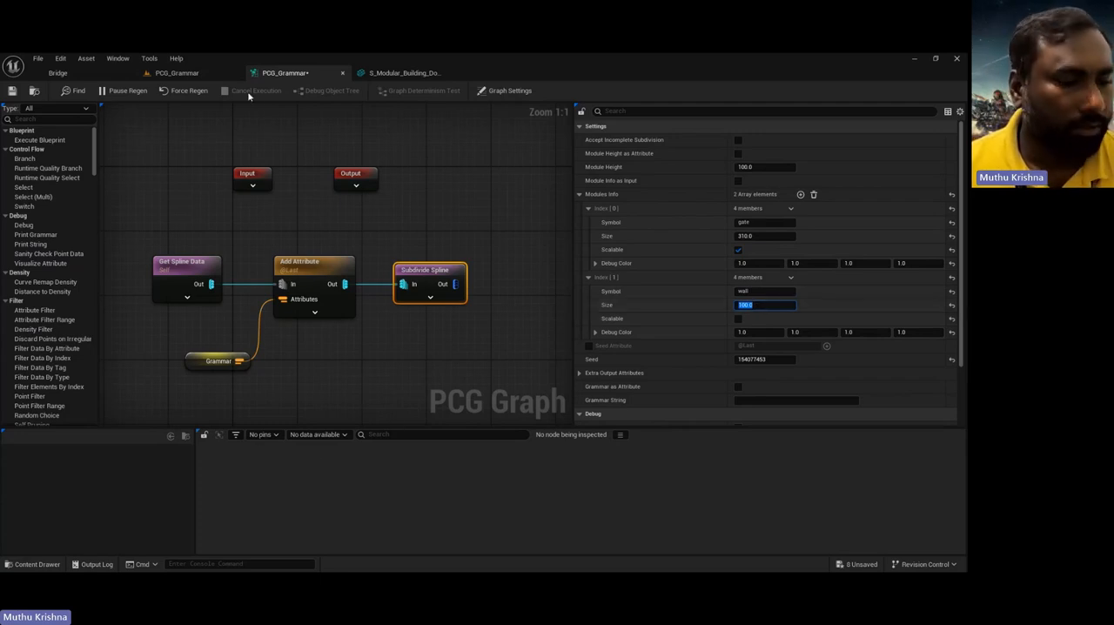
pyautogui.hotkey('ctrl', 'space')
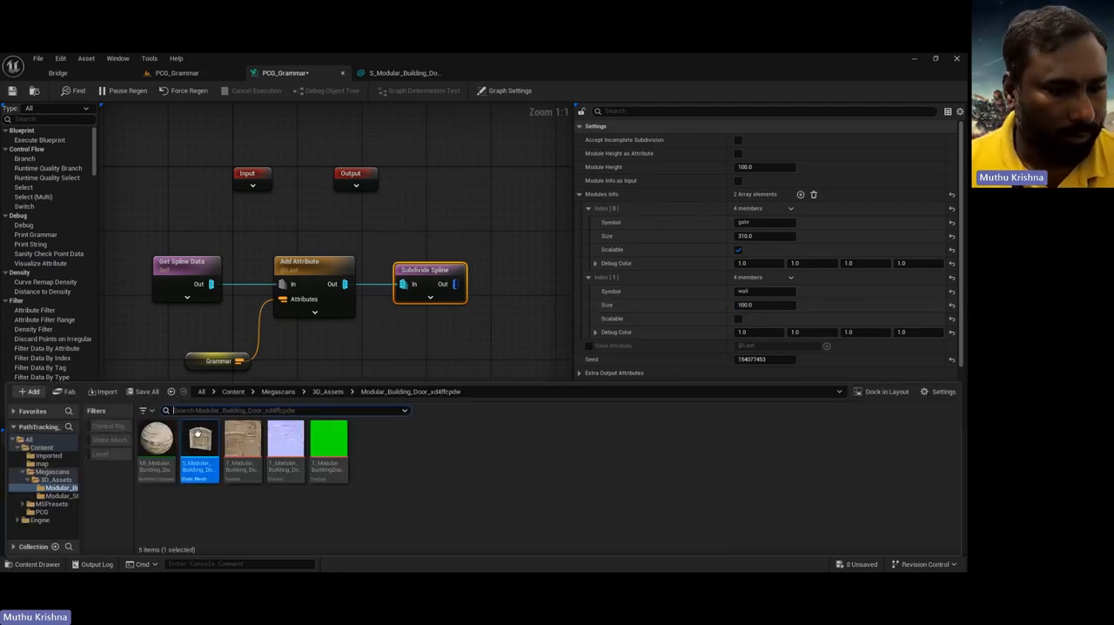
pyautogui.click(64, 496)
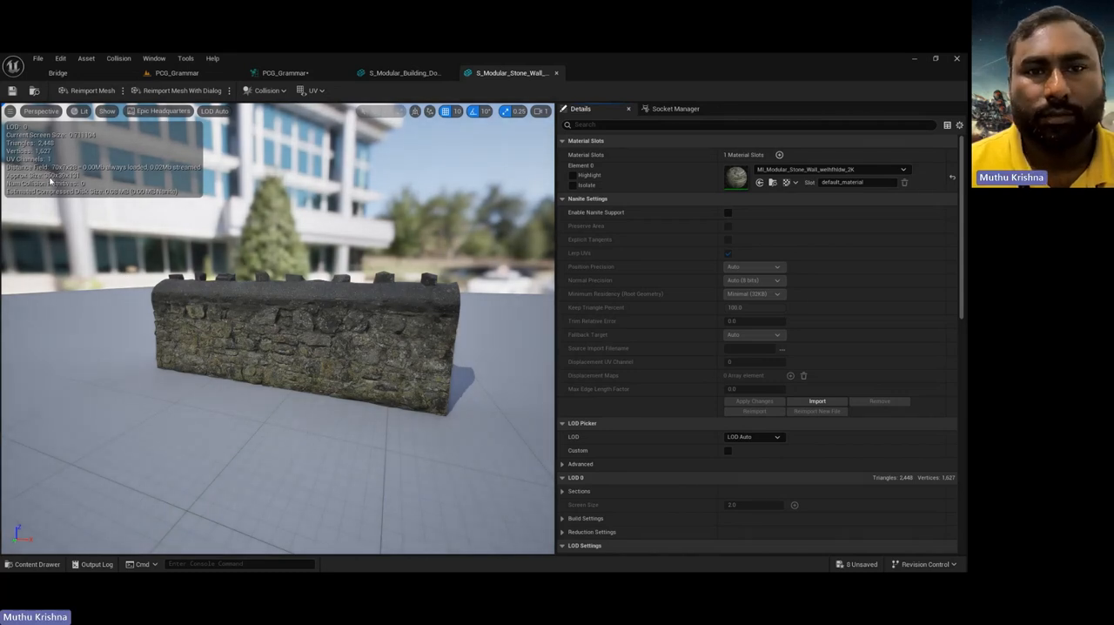
pyautogui.click(285, 72)
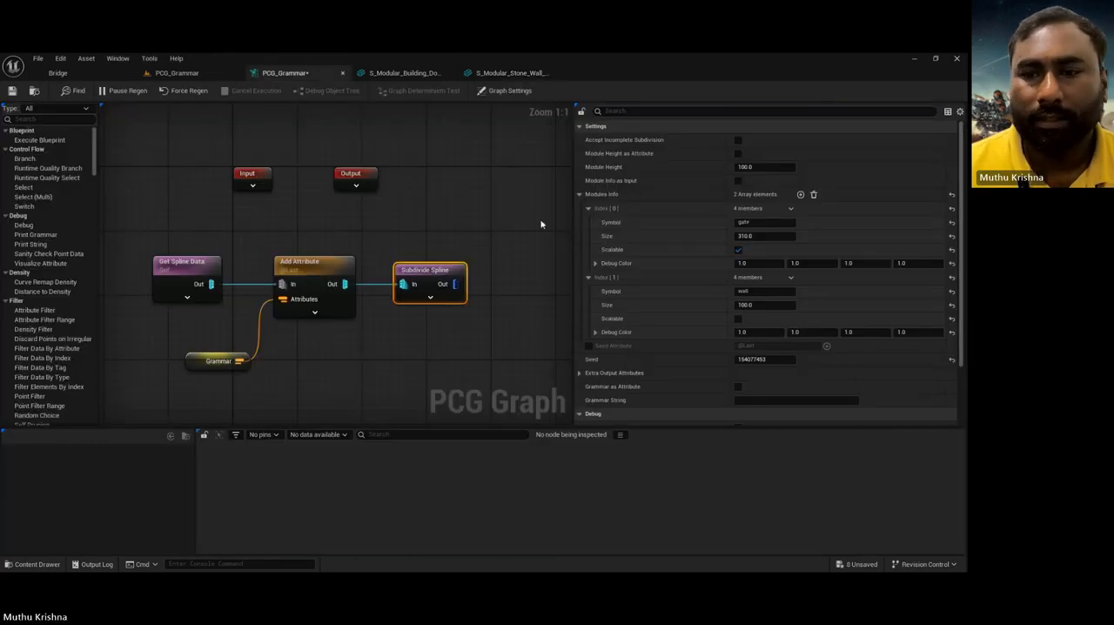
pyautogui.click(746, 305)
pyautogui.write('300')
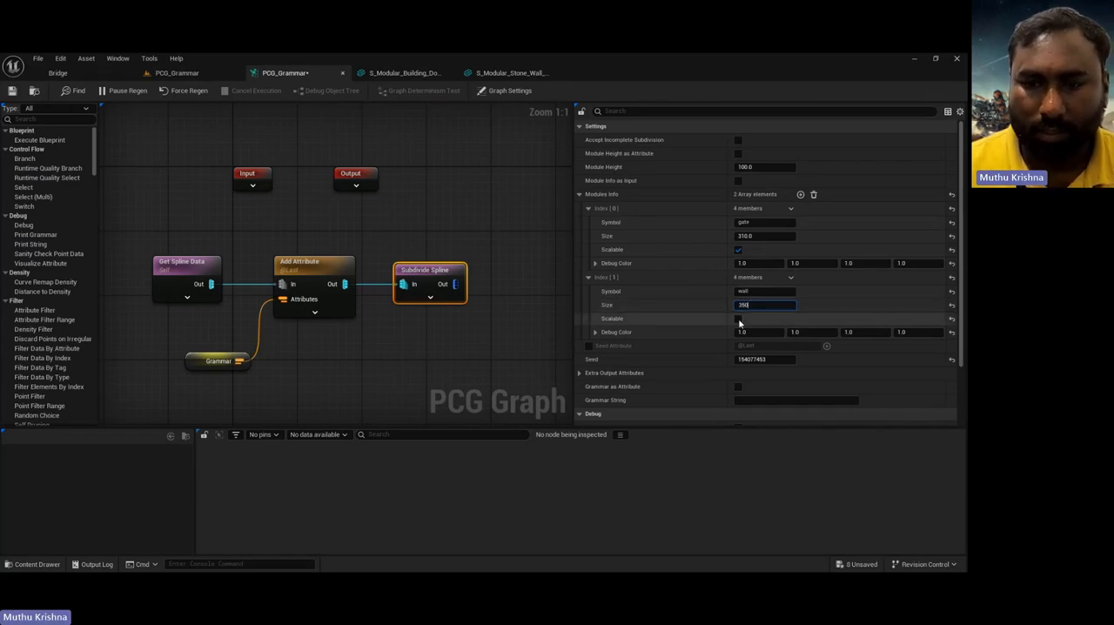
pyautogui.click(739, 320)
# Step: Add a Match And Set Attributes node fed by the Subdivide Spline output
pyautogui.click(465, 236)
pyautogui.moveTo(465, 236); pyautogui.dragTo(348, 221, button='right')
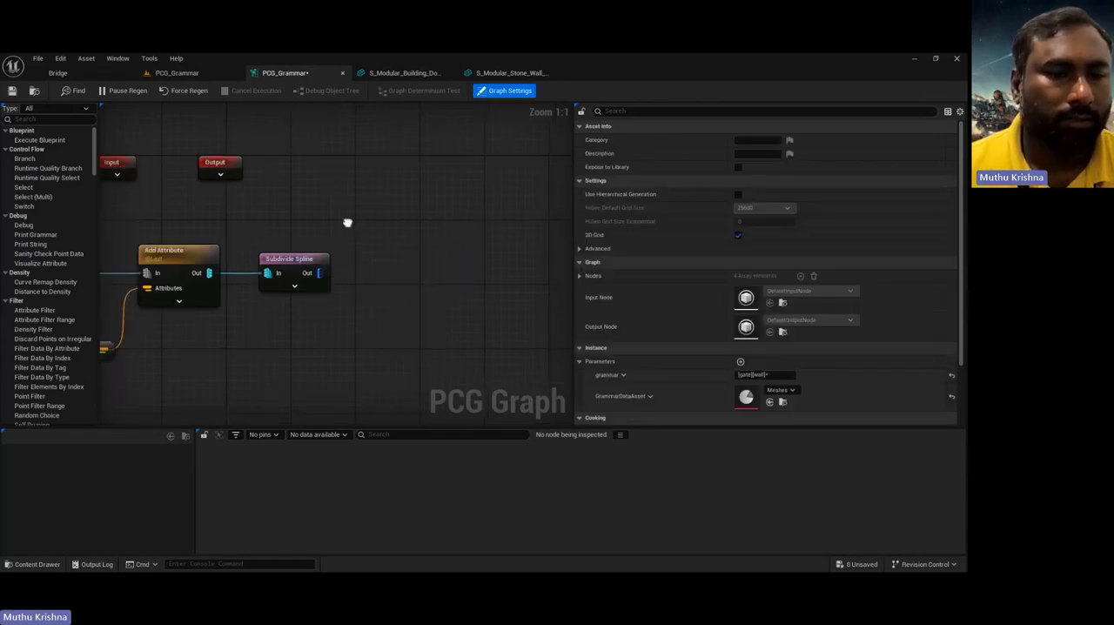
pyautogui.moveTo(321, 273); pyautogui.dragTo(406, 259)
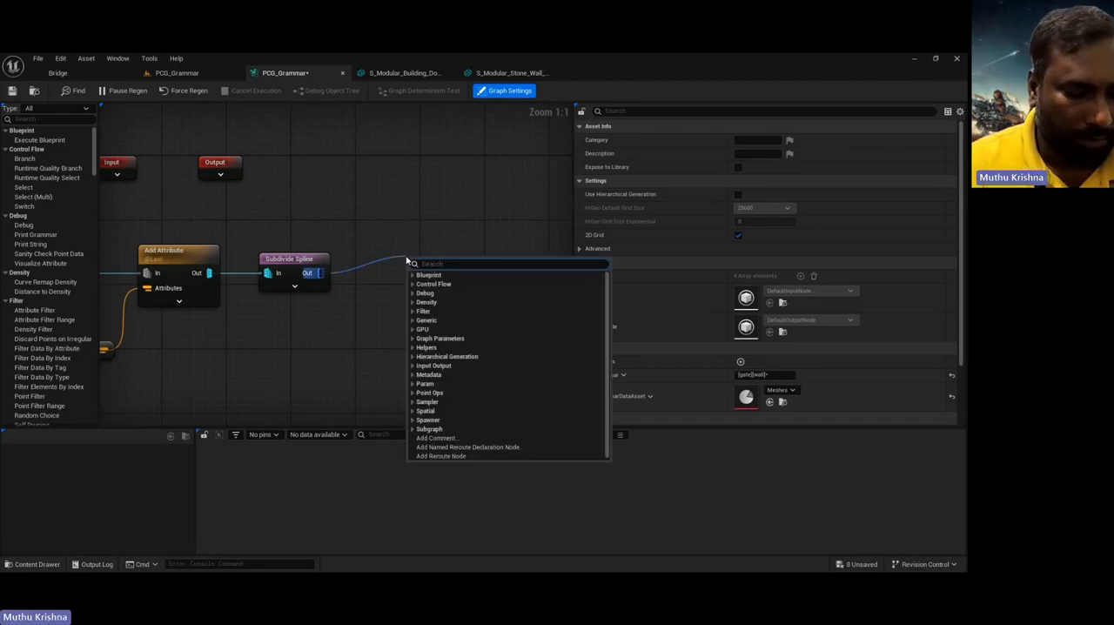
pyautogui.write('match')
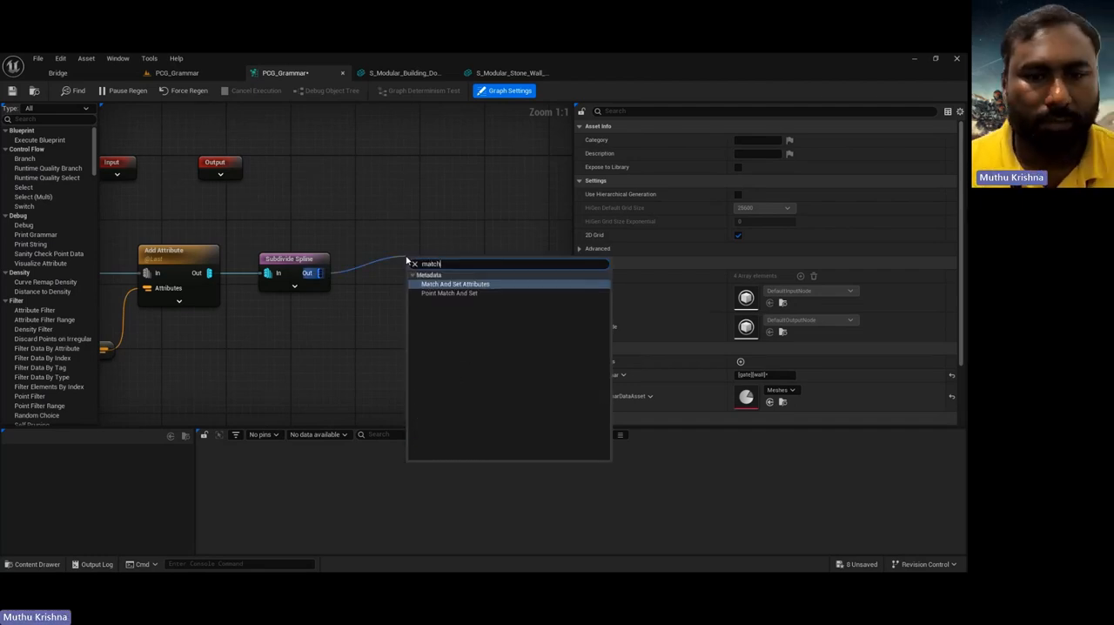
pyautogui.click(454, 285)
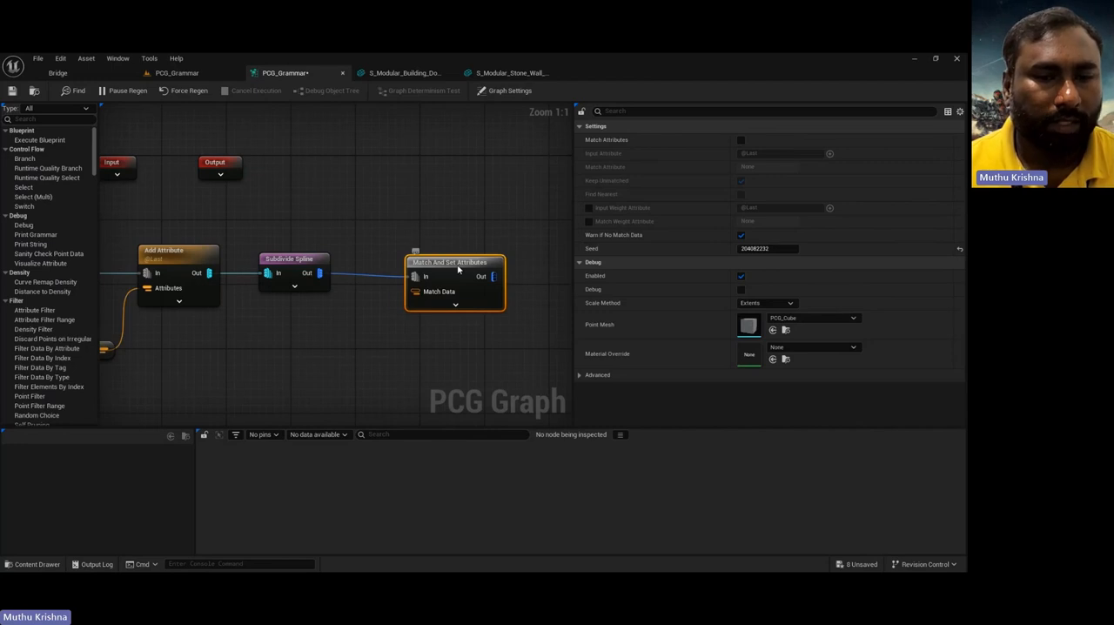
# Step: Add a Get GrammarDataAsset parameter node in the empty space below the Subdivide Spline node
pyautogui.moveTo(311, 343); pyautogui.dragTo(371, 330, button='right')
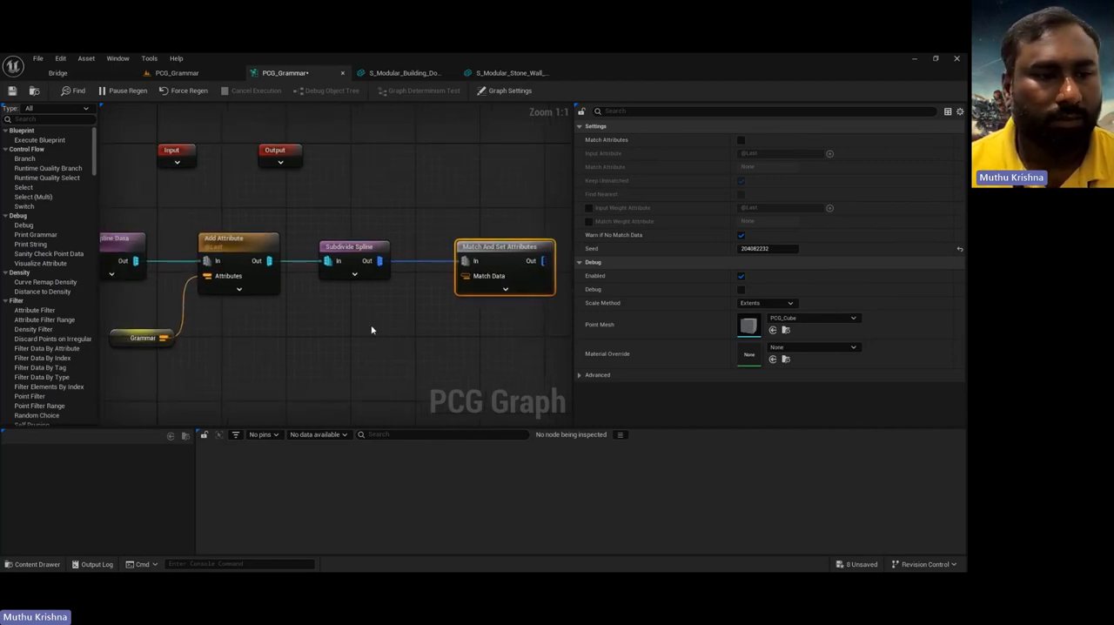
pyautogui.moveTo(183, 366); pyautogui.dragTo(135, 357, button='right')
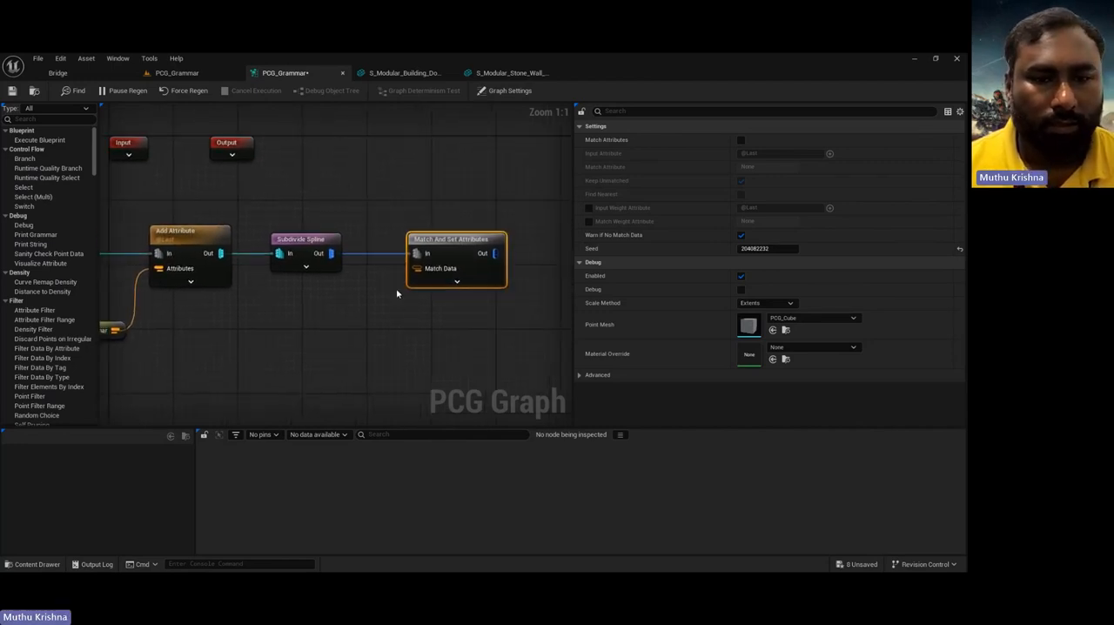
pyautogui.moveTo(412, 320); pyautogui.dragTo(406, 304, button='right')
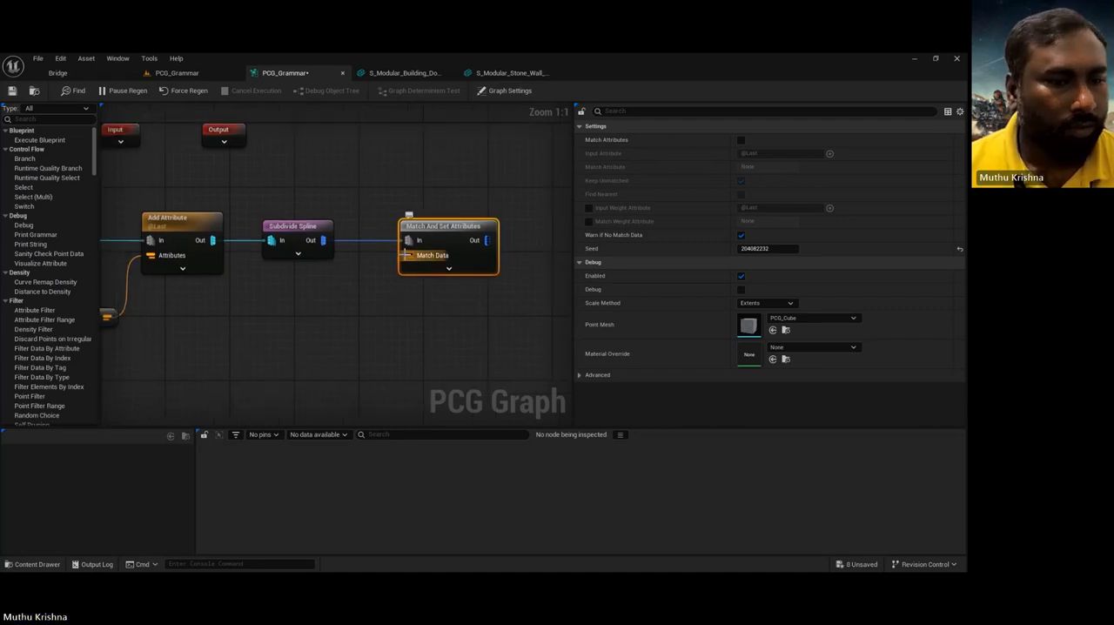
pyautogui.rightClick(177, 390)
pyautogui.click(489, 90)
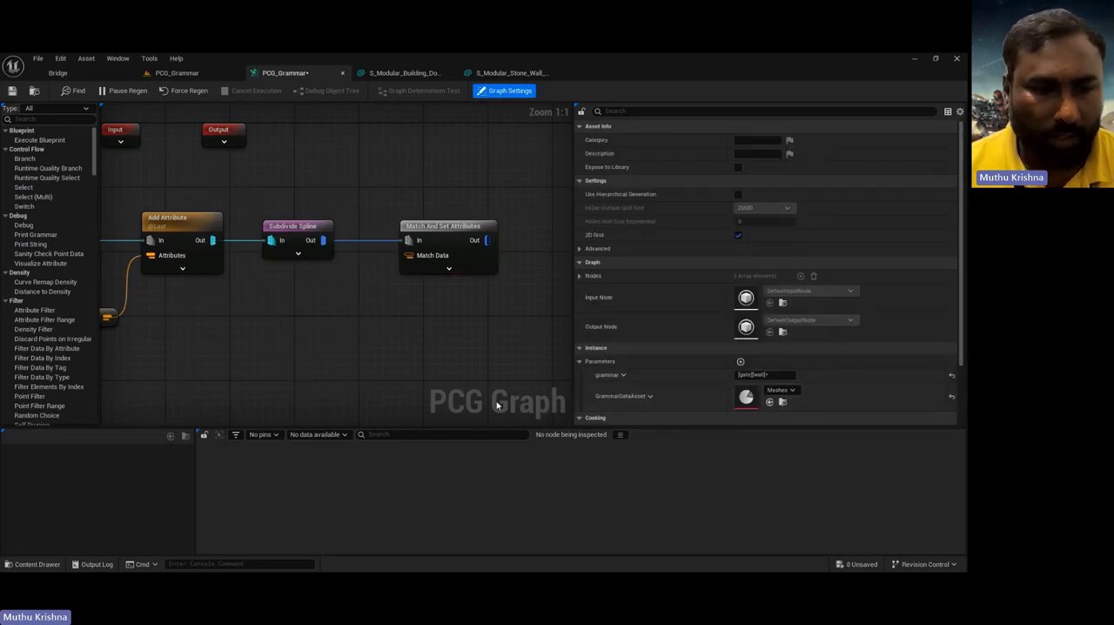
pyautogui.rightClick(231, 365)
pyautogui.write('gamm')
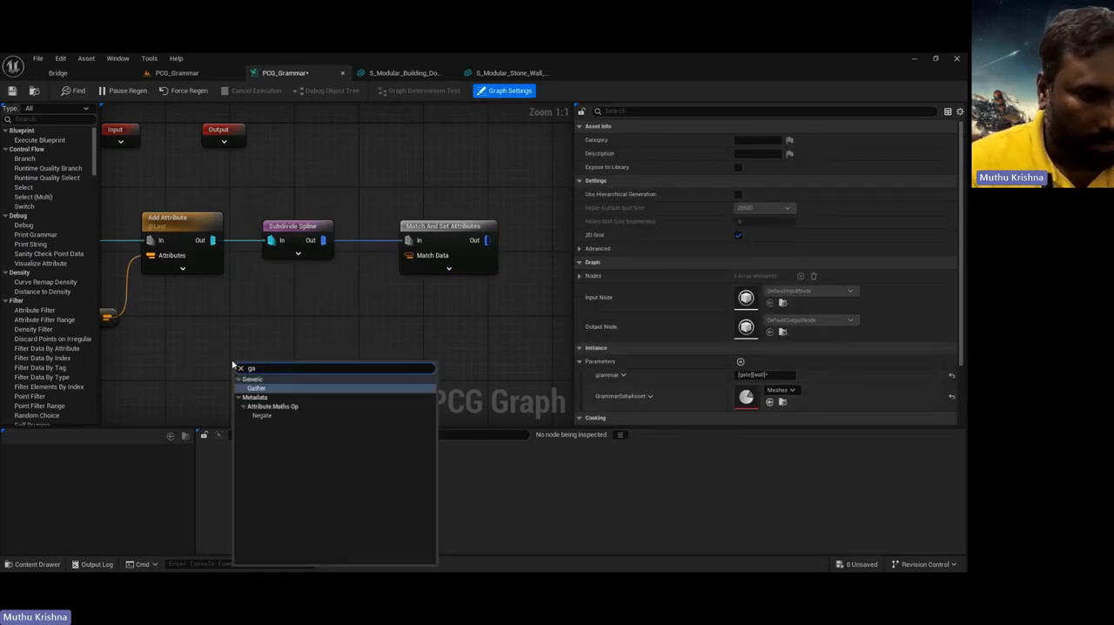
pyautogui.press('BackSpace')
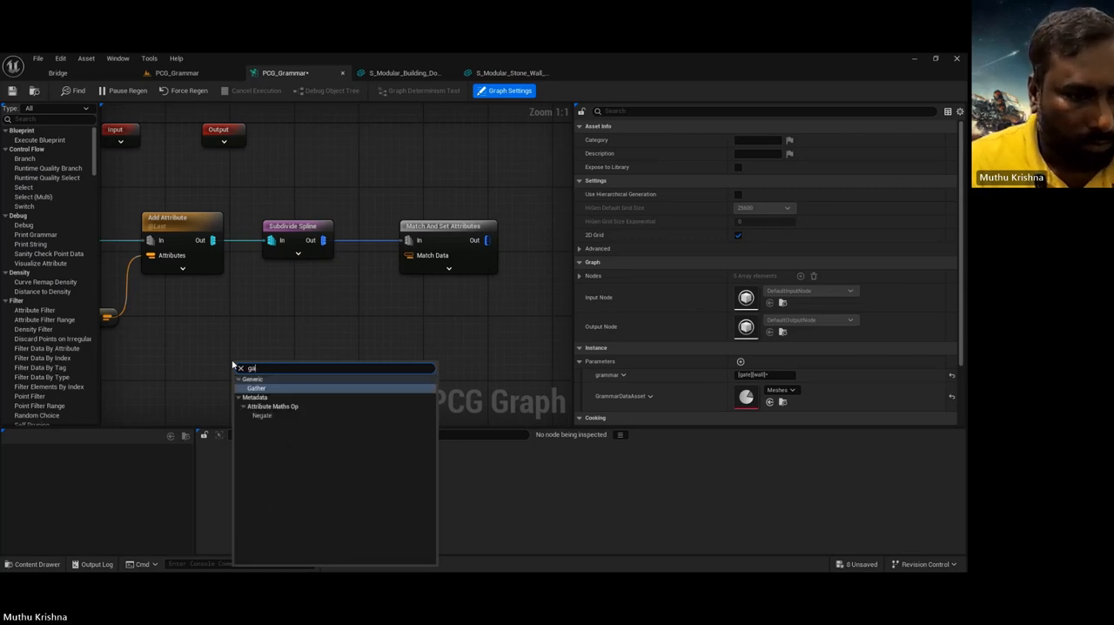
pyautogui.press('BackSpace')
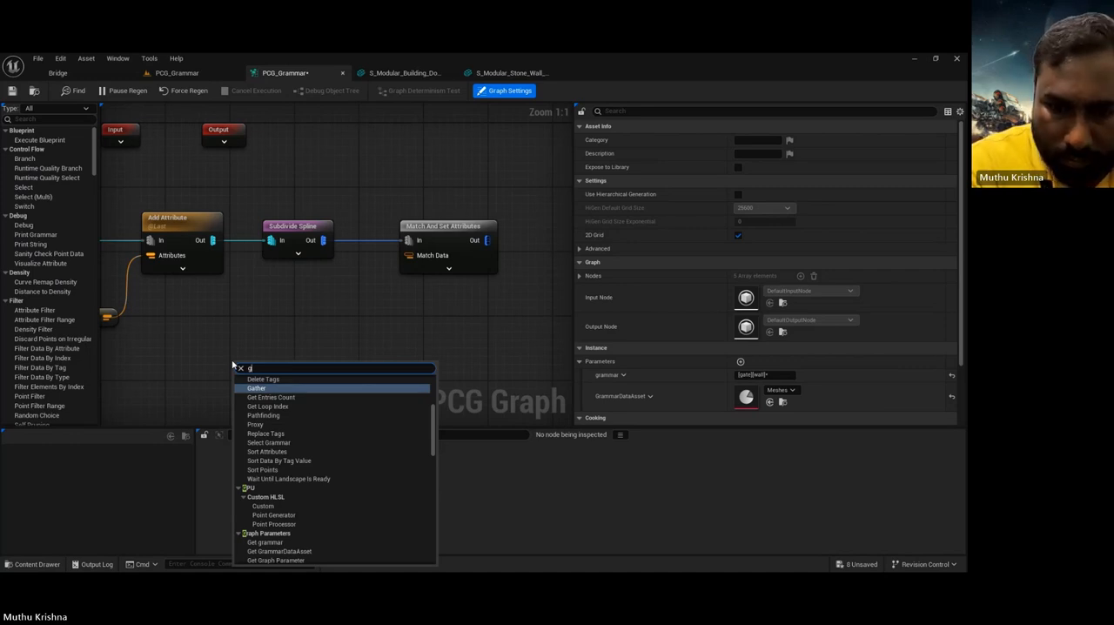
pyautogui.write('r')
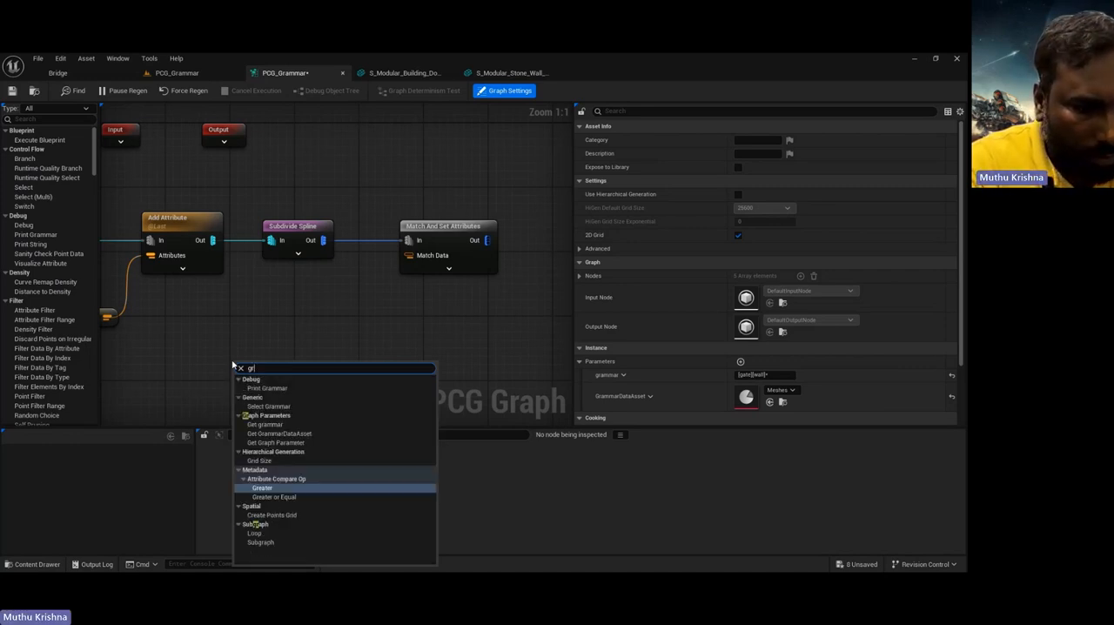
pyautogui.write('a')
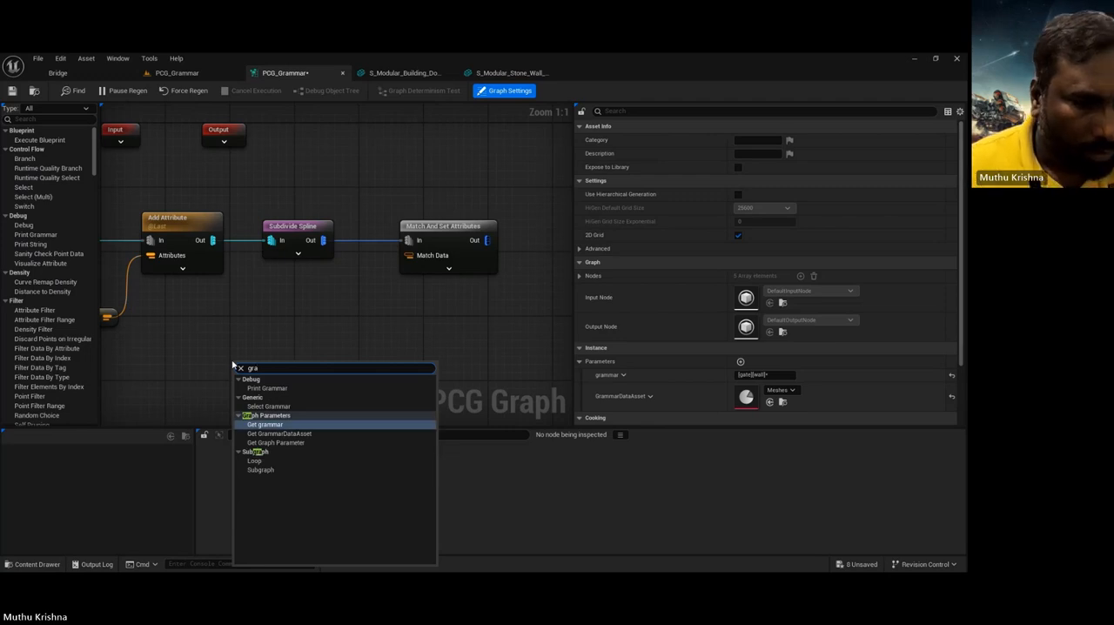
pyautogui.click(310, 436)
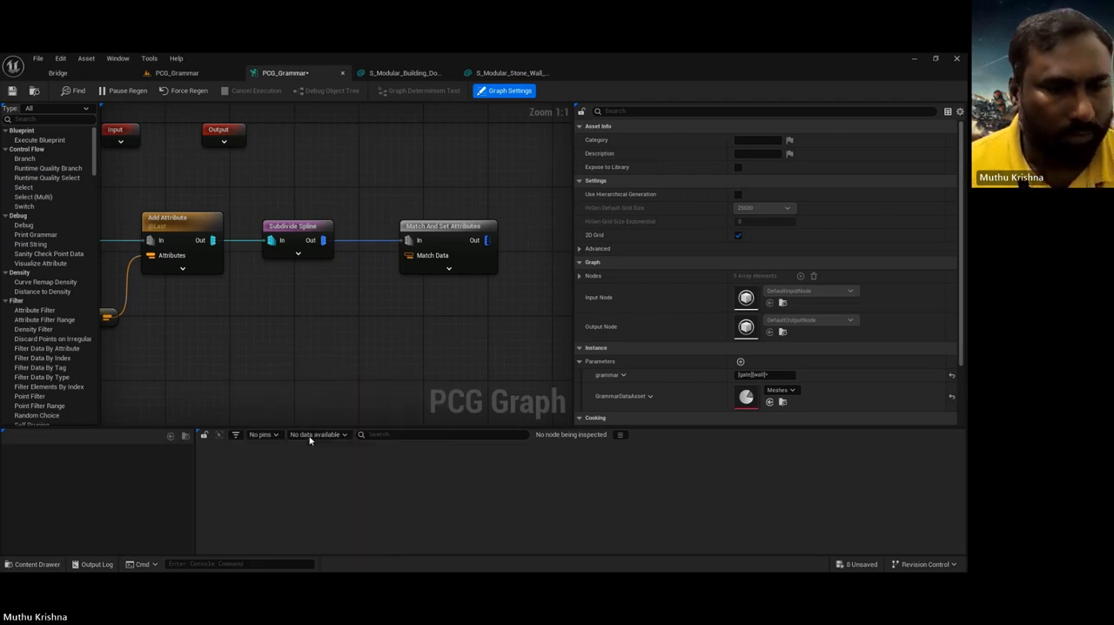
# Step: Add a Get Property From Object Path node fed by the Grammar Data Asset node
pyautogui.moveTo(305, 369); pyautogui.dragTo(368, 348)
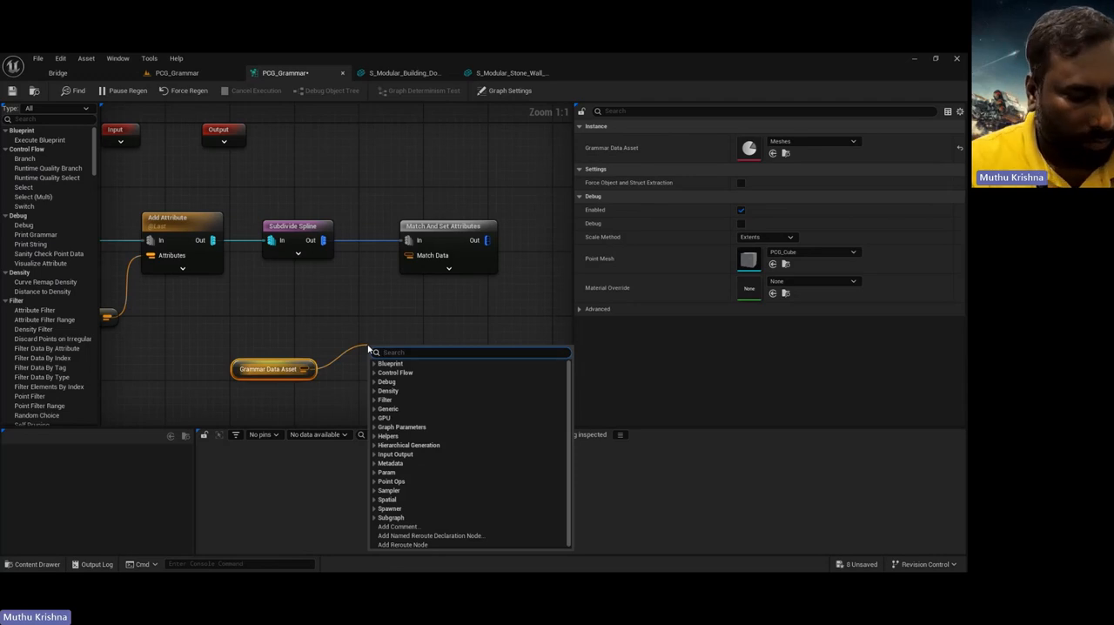
pyautogui.write('get')
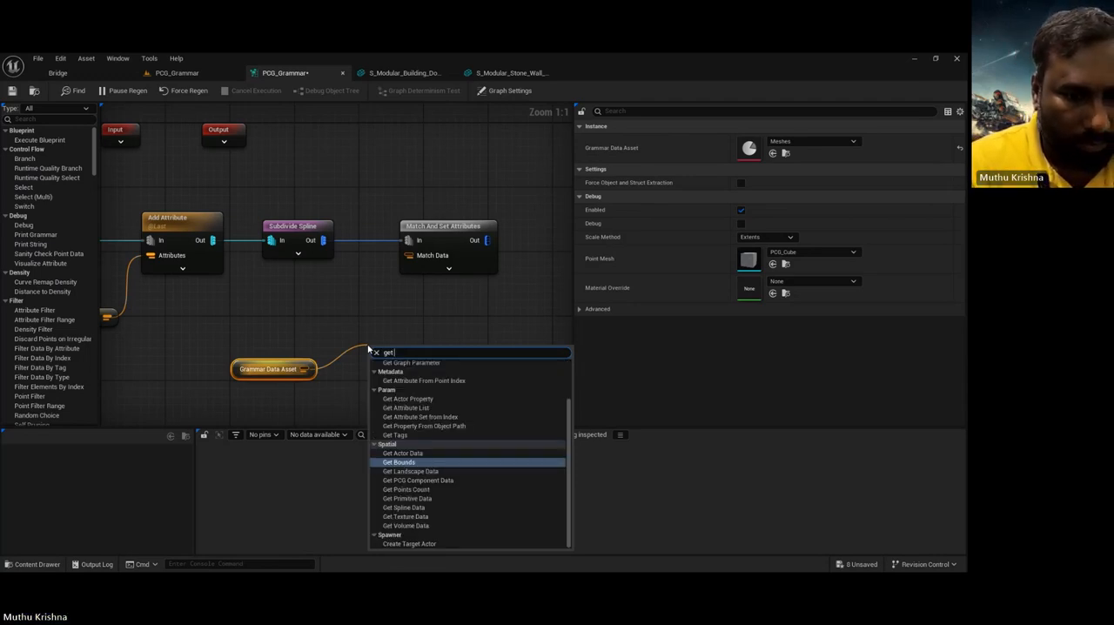
pyautogui.write(' pr')
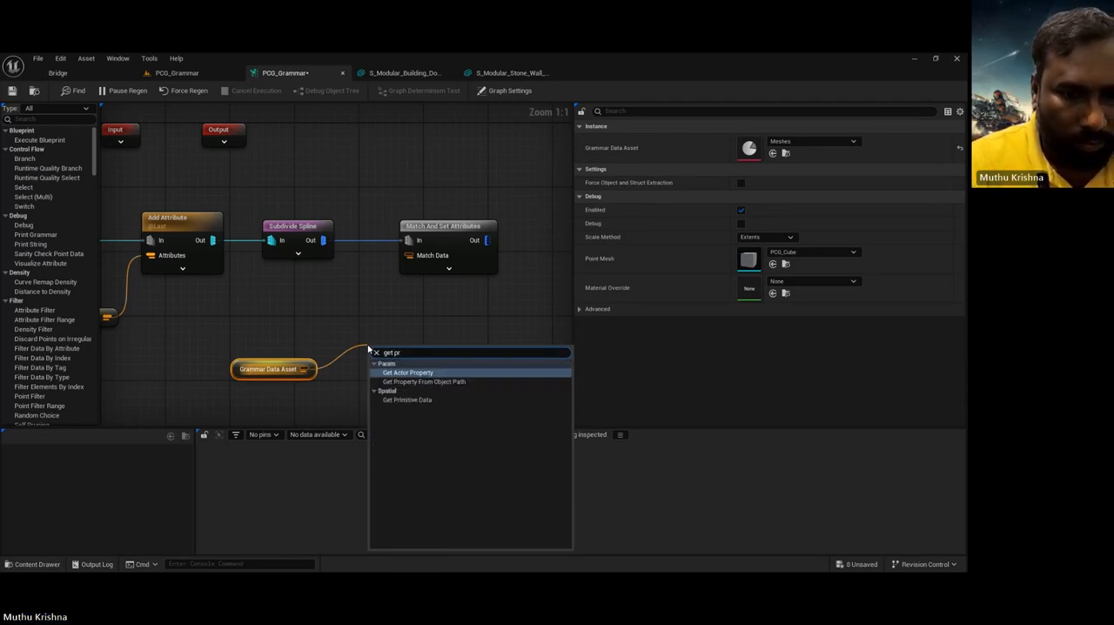
pyautogui.click(444, 382)
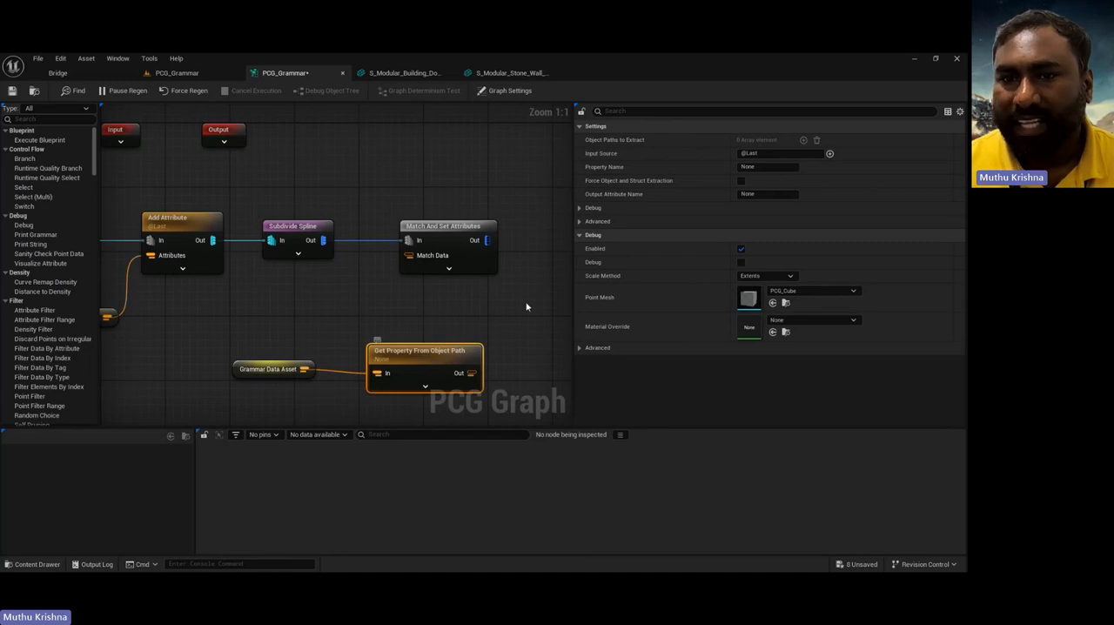
# Step: Set the Get Property From Object Path node's property name to meshes
pyautogui.click(758, 166)
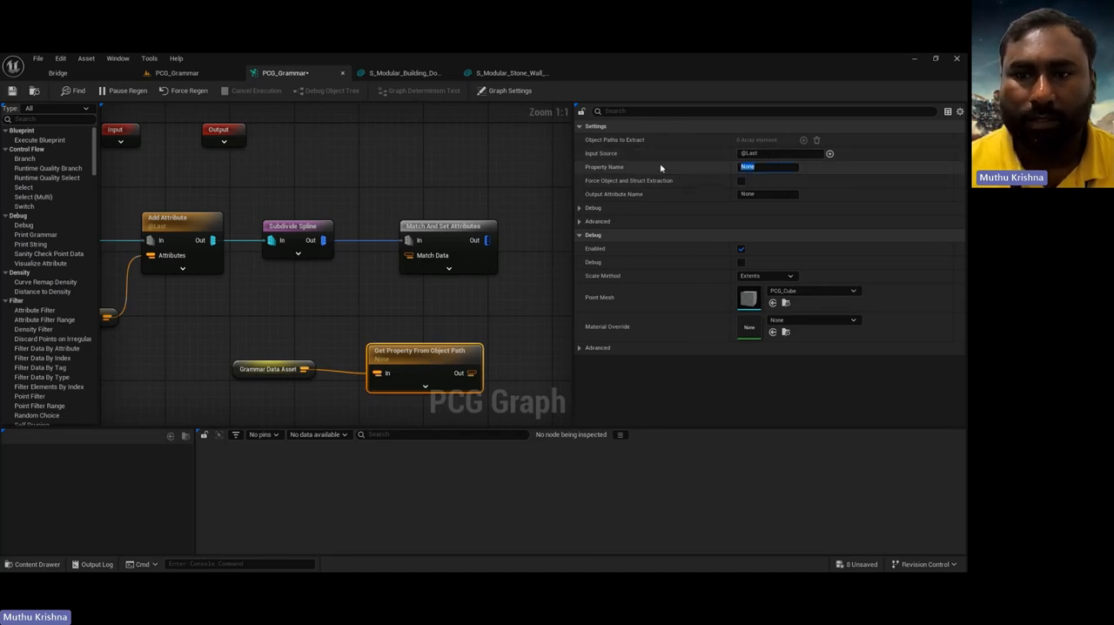
pyautogui.write('me')
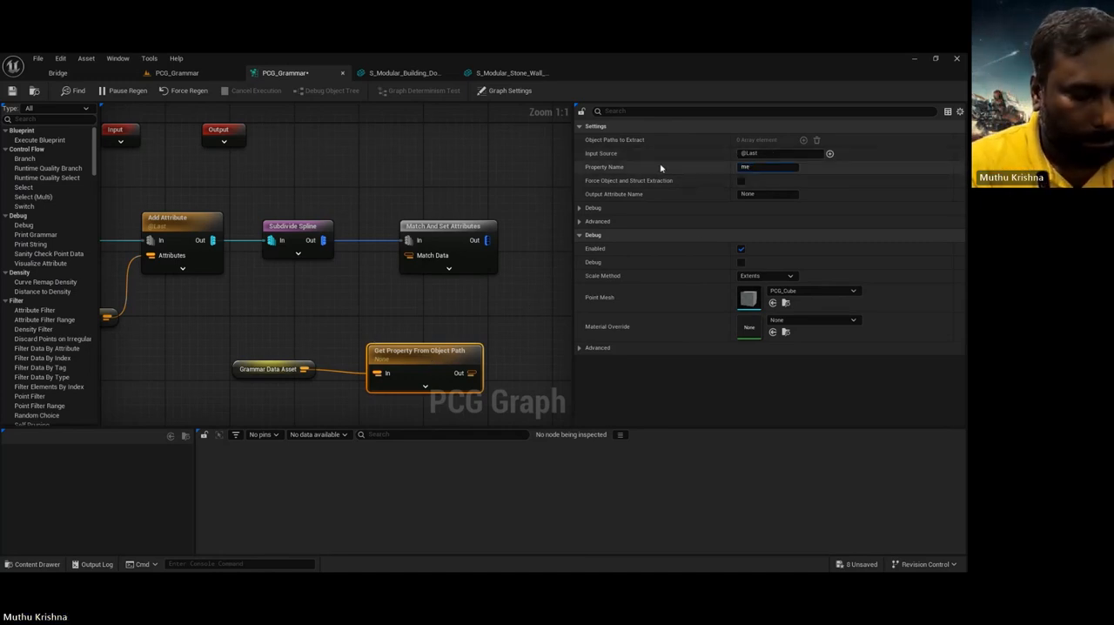
pyautogui.write('shes')
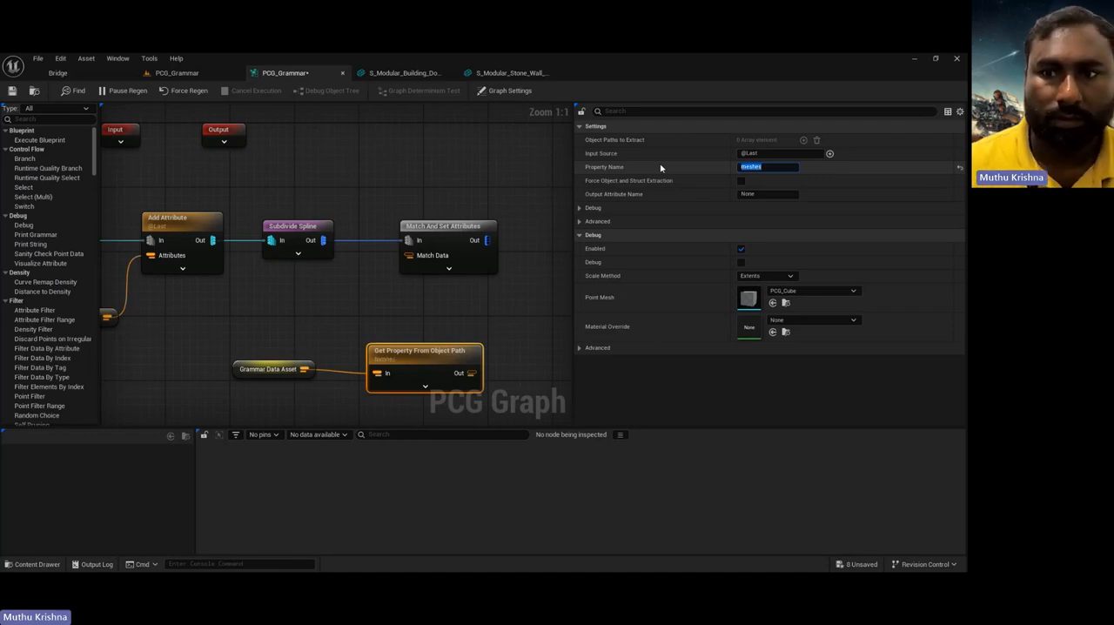
pyautogui.press('Return')
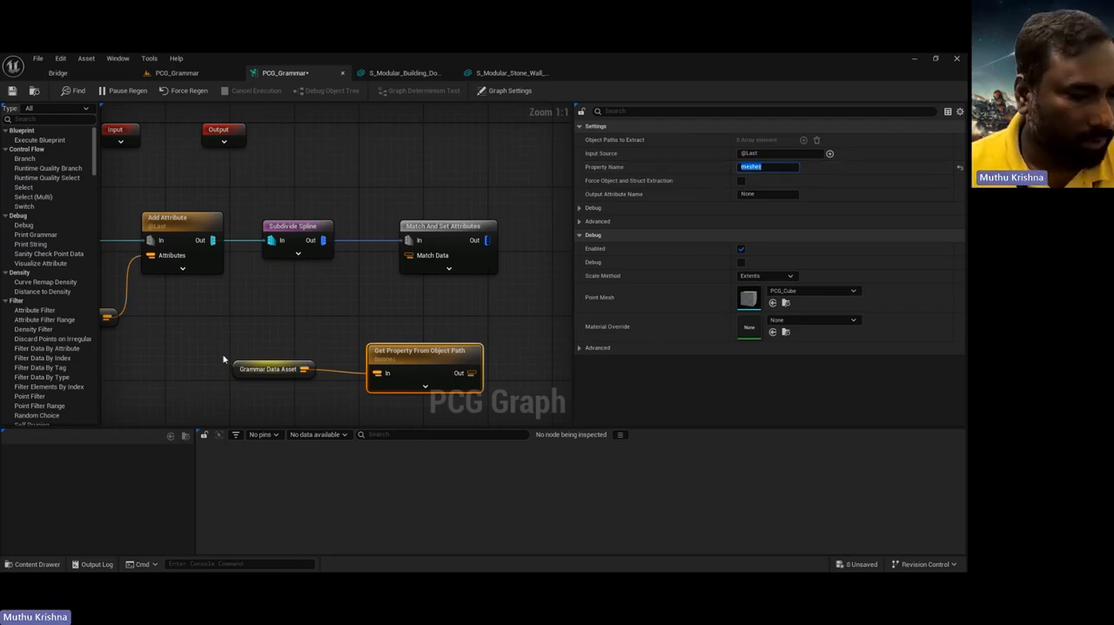
# Step: Open the GrammarDataAsset blueprint from the PCG content folder to check its array variable's name, and return to the PCG_Grammar graph
pyautogui.click(32, 564)
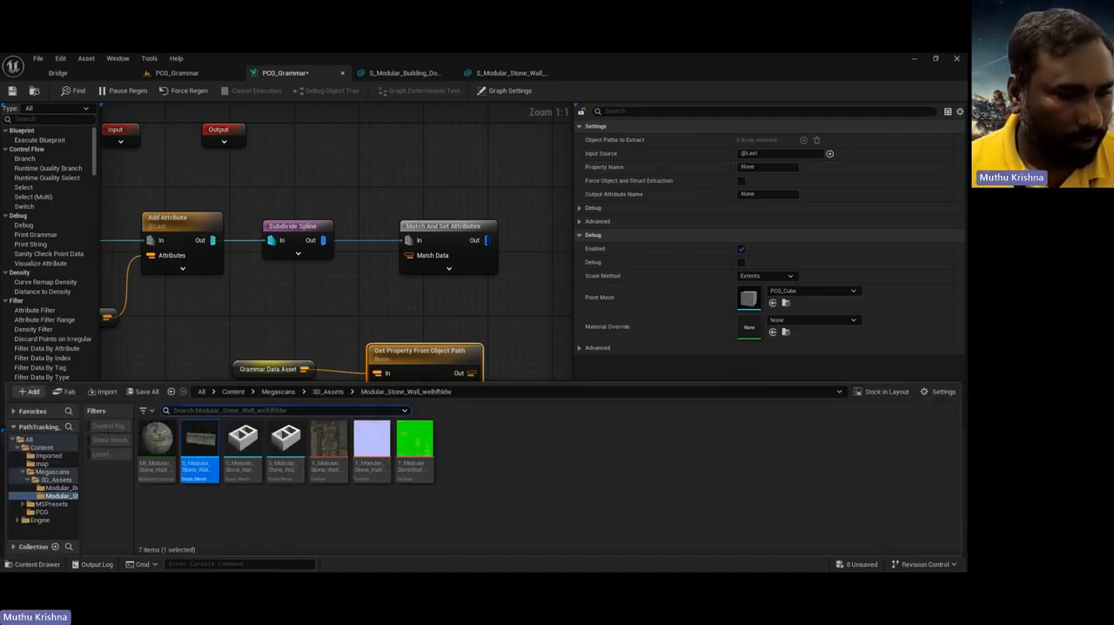
pyautogui.click(43, 449)
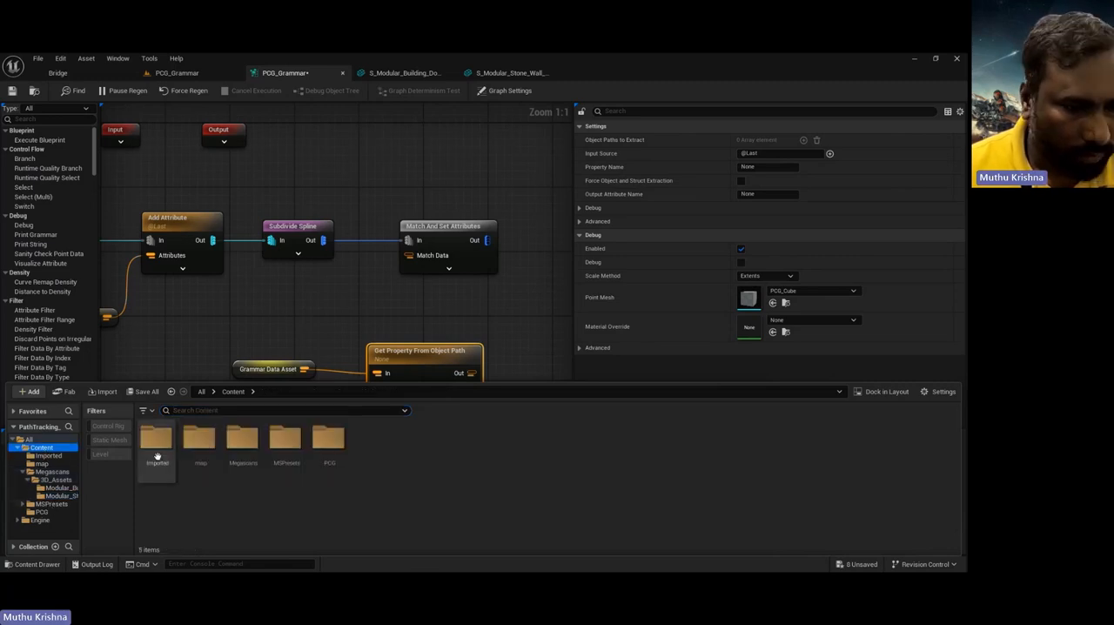
pyautogui.doubleClick(329, 439)
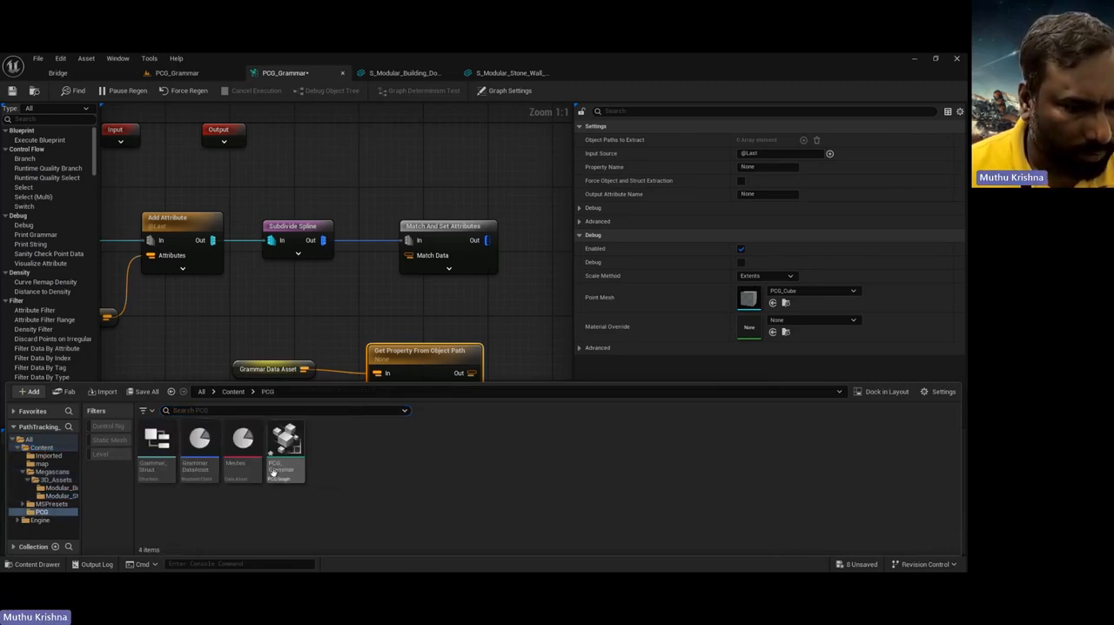
pyautogui.doubleClick(198, 446)
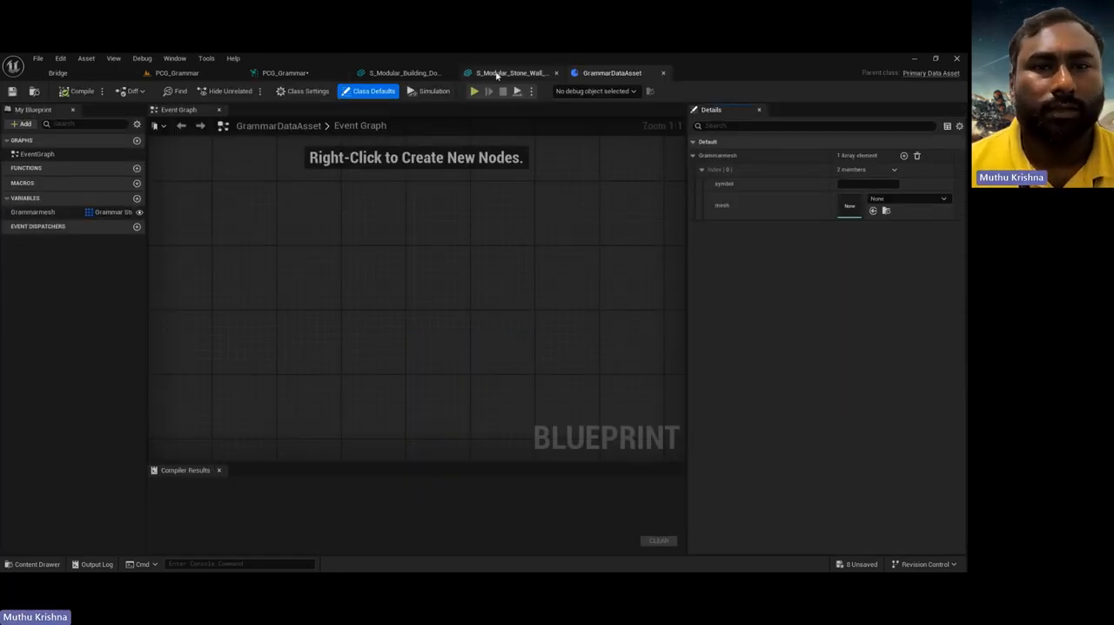
pyautogui.click(287, 73)
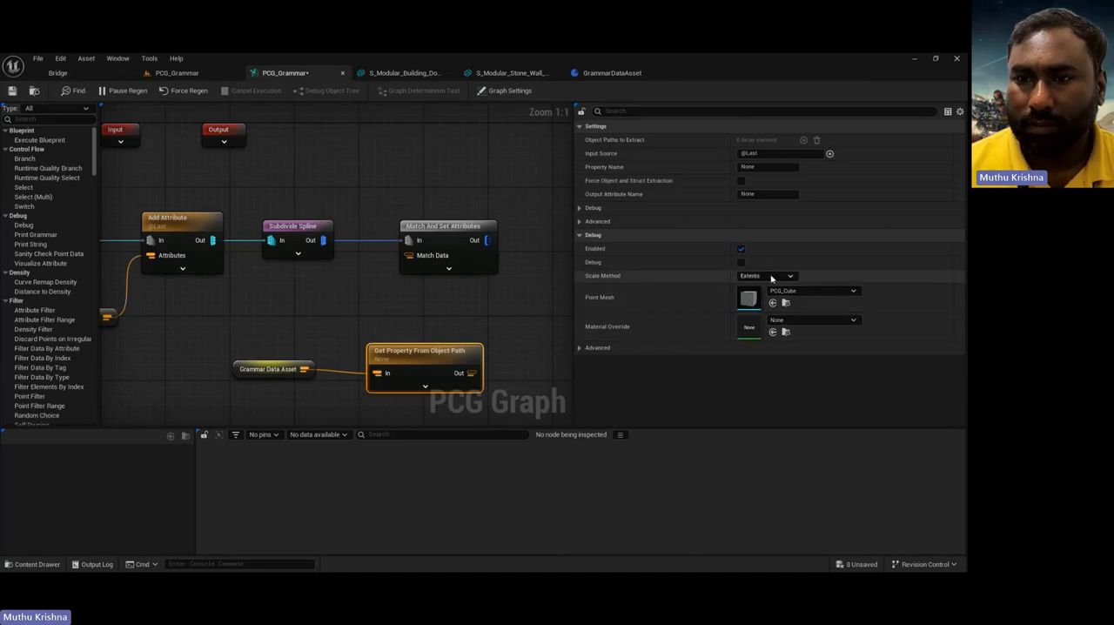
# Step: Set the Get Property From Object Path node's property name to grammarmesh and check the Grammar Data Asset node feeding it
pyautogui.click(770, 168)
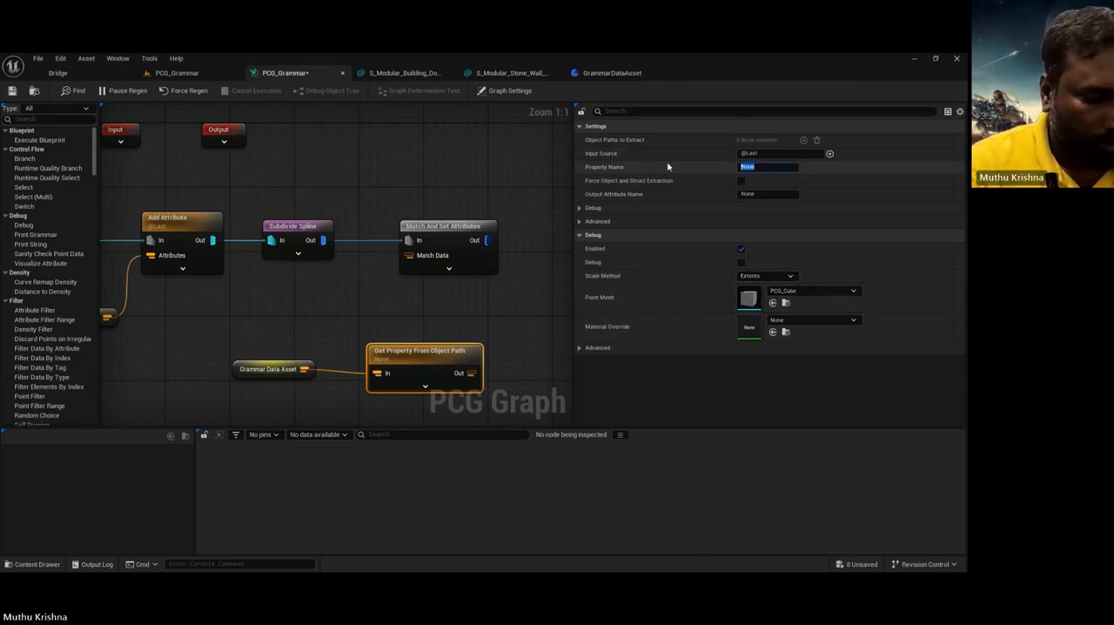
pyautogui.write('grammar')
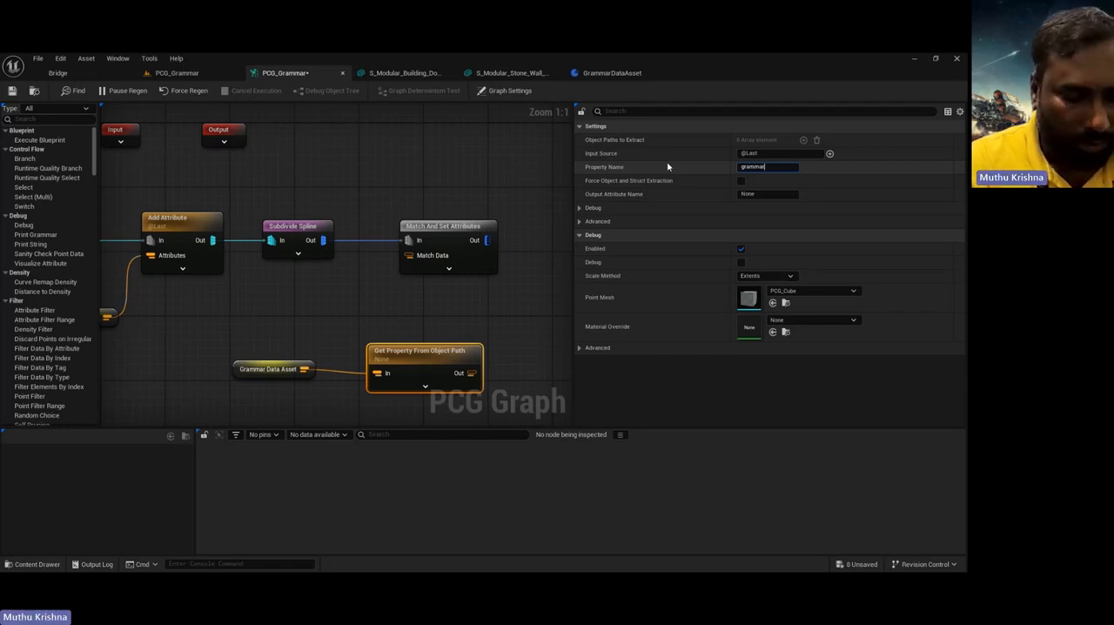
pyautogui.write('mesh')
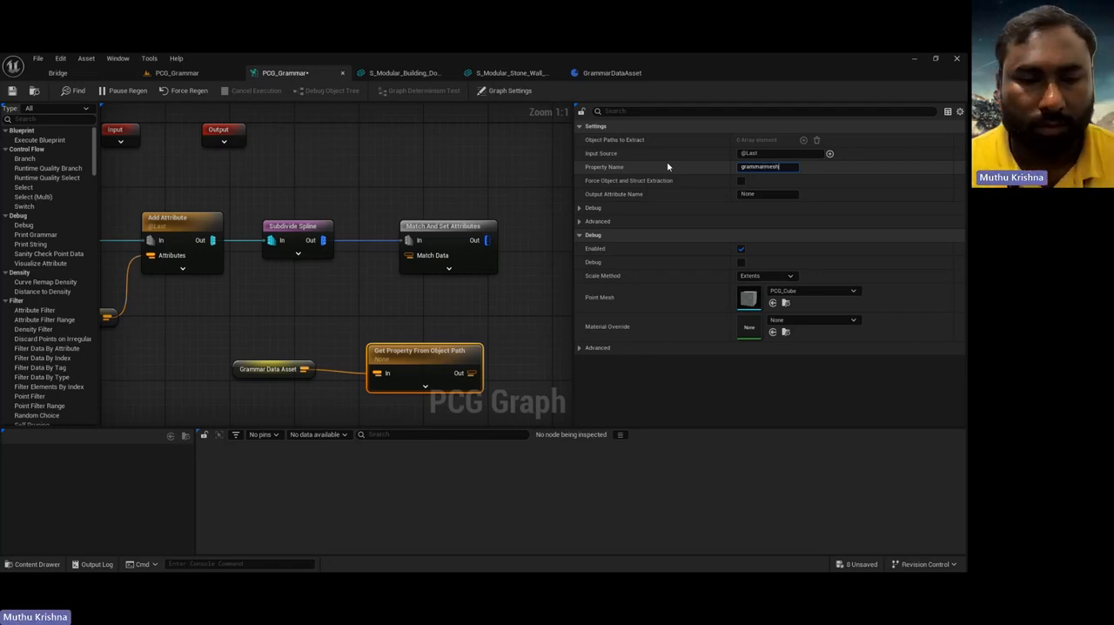
pyautogui.click(442, 310)
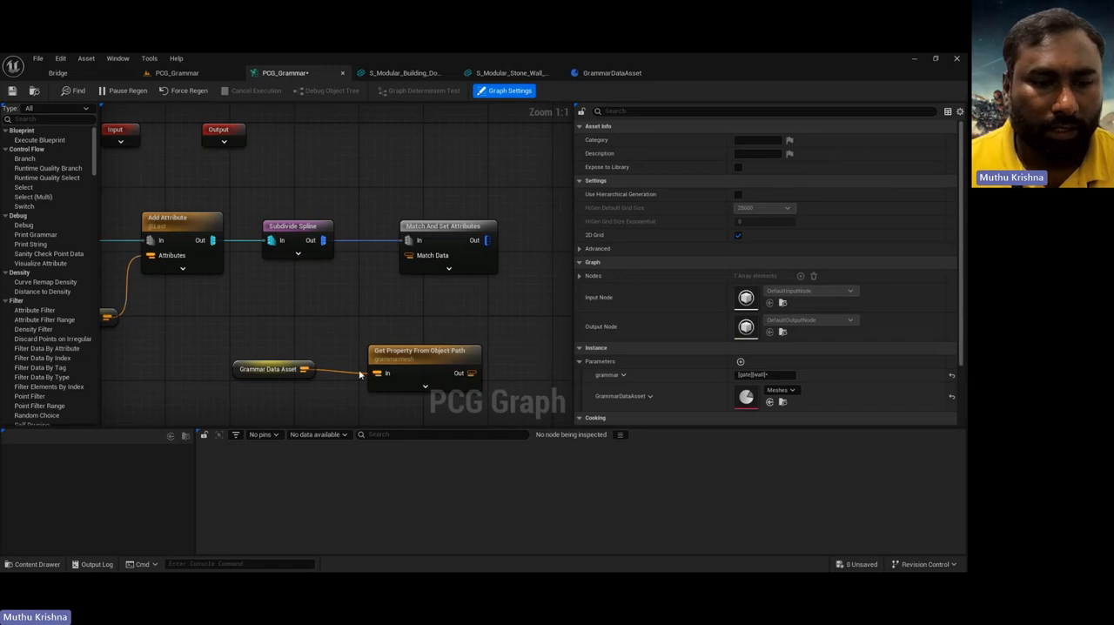
pyautogui.click(420, 362)
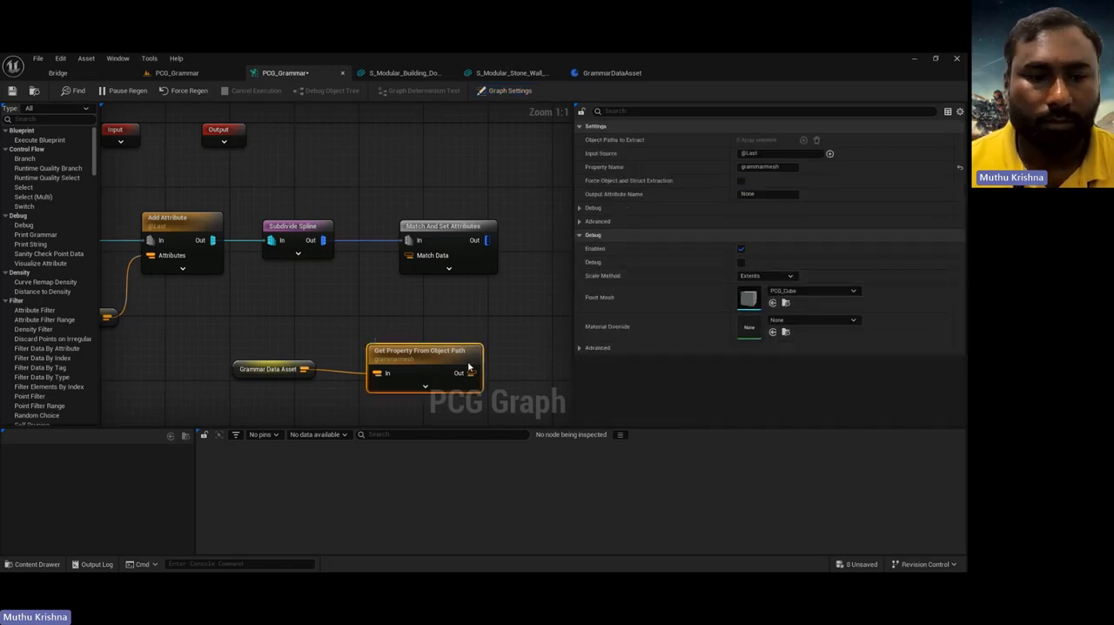
pyautogui.click(259, 369)
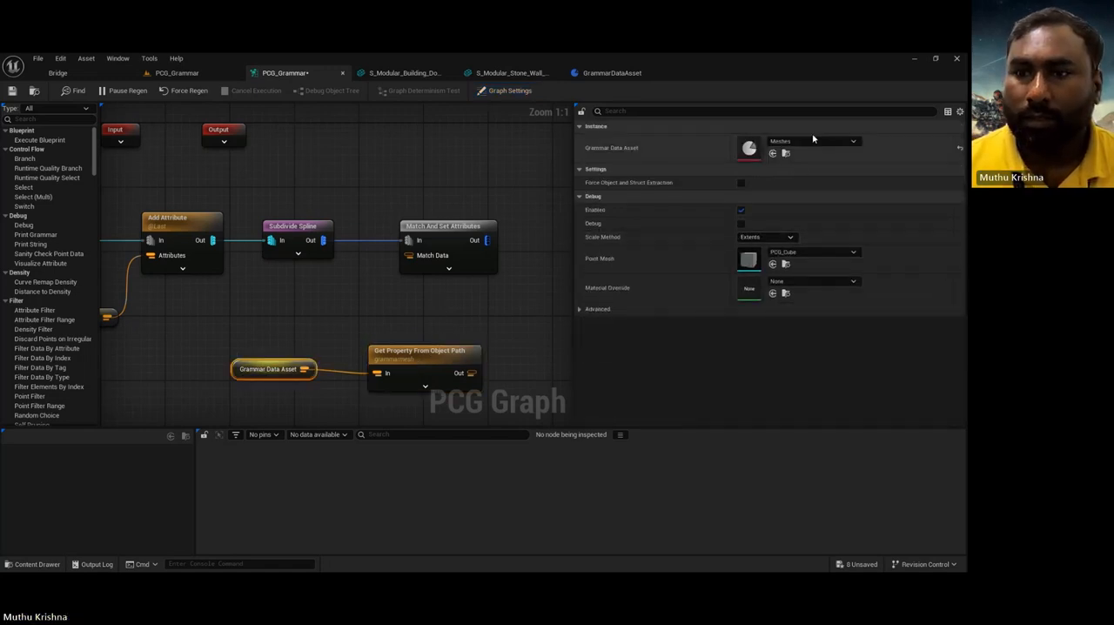
pyautogui.click(439, 354)
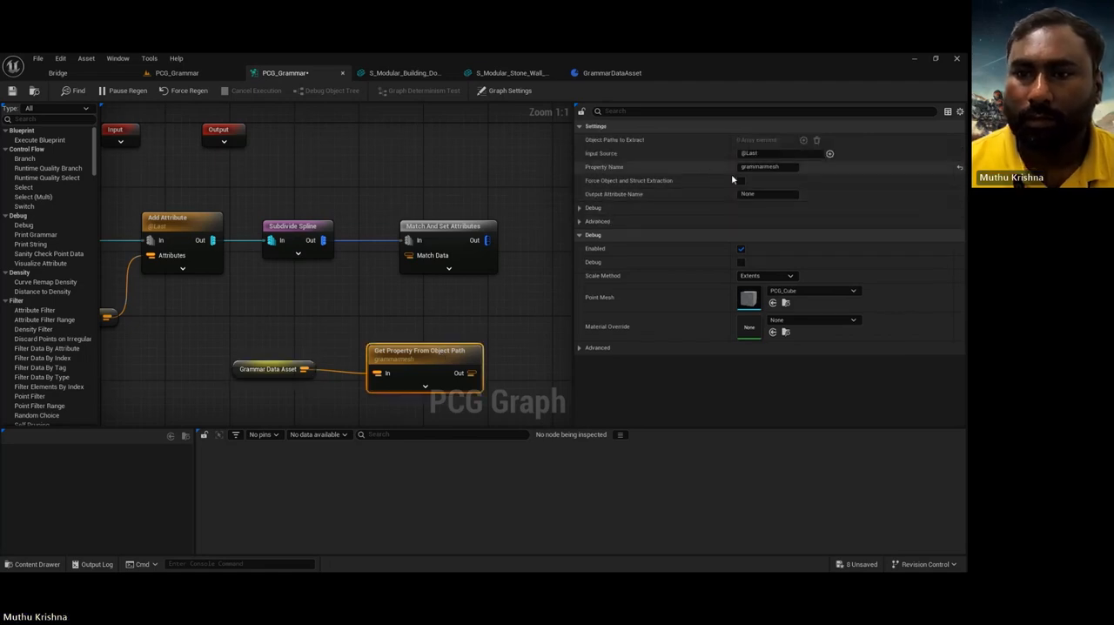
# Step: Connect the Get Property From Object Path output to Match Data, and add a Static Mesh Spawner fed by the Match And Set Attributes output
pyautogui.moveTo(515, 336); pyautogui.dragTo(447, 357, button='right')
pyautogui.moveTo(431, 356); pyautogui.dragTo(369, 238)
pyautogui.moveTo(445, 222); pyautogui.dragTo(520, 225)
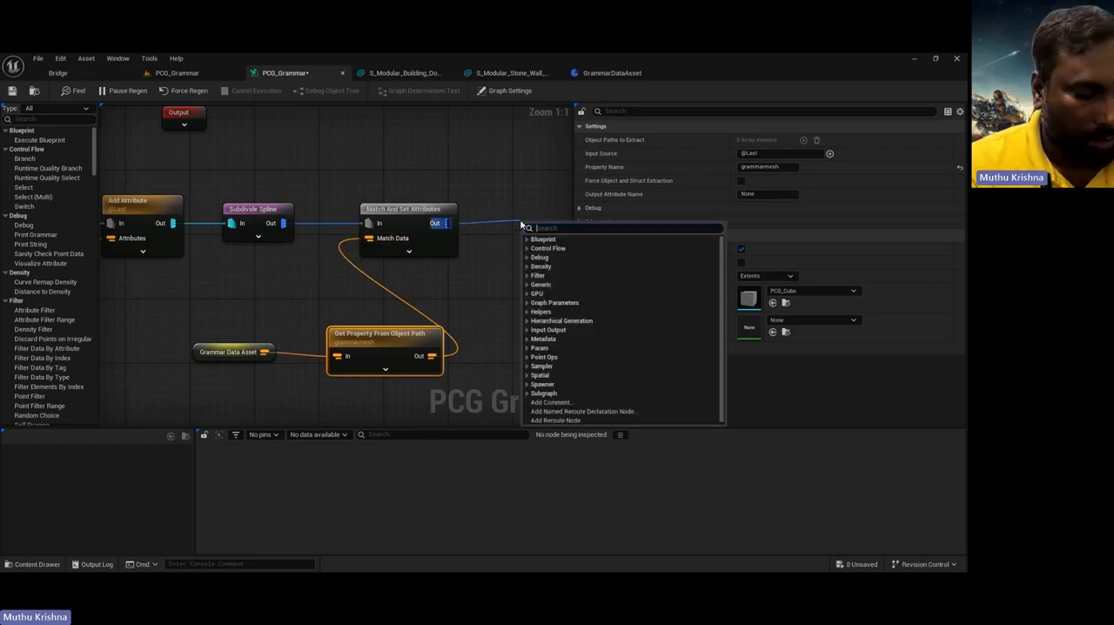
pyautogui.write('stt')
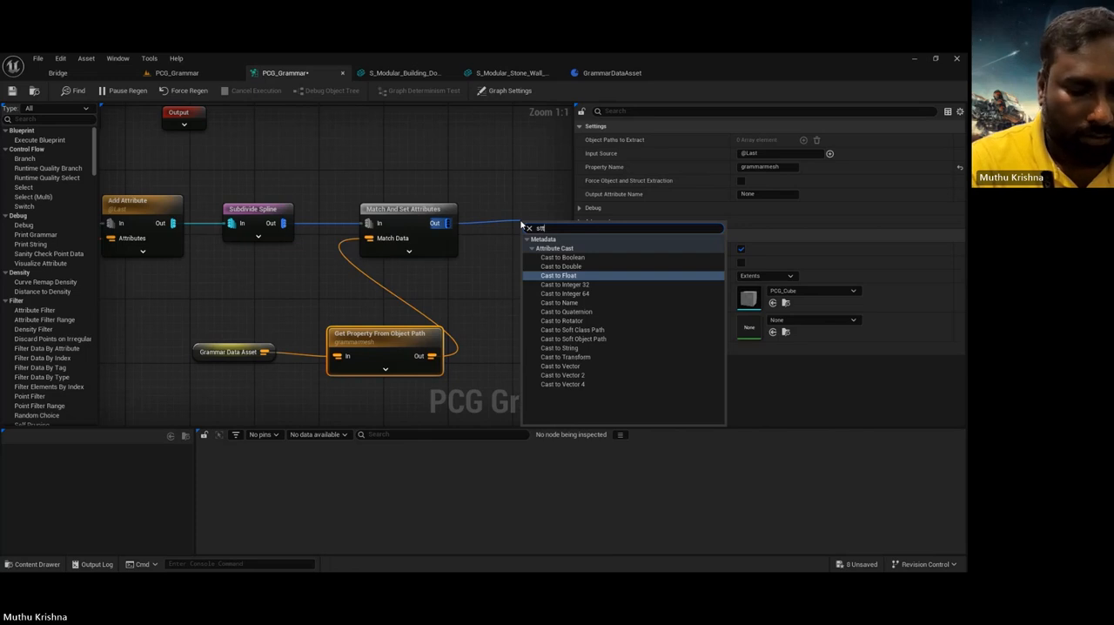
pyautogui.press('BackSpace')
pyautogui.write('atic')
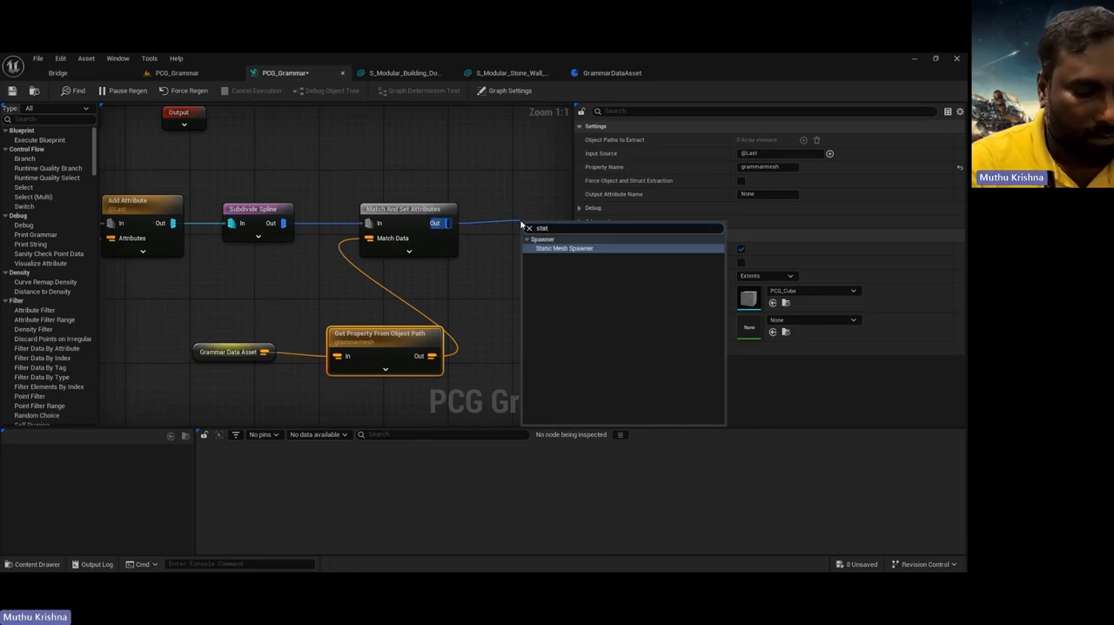
pyautogui.click(588, 249)
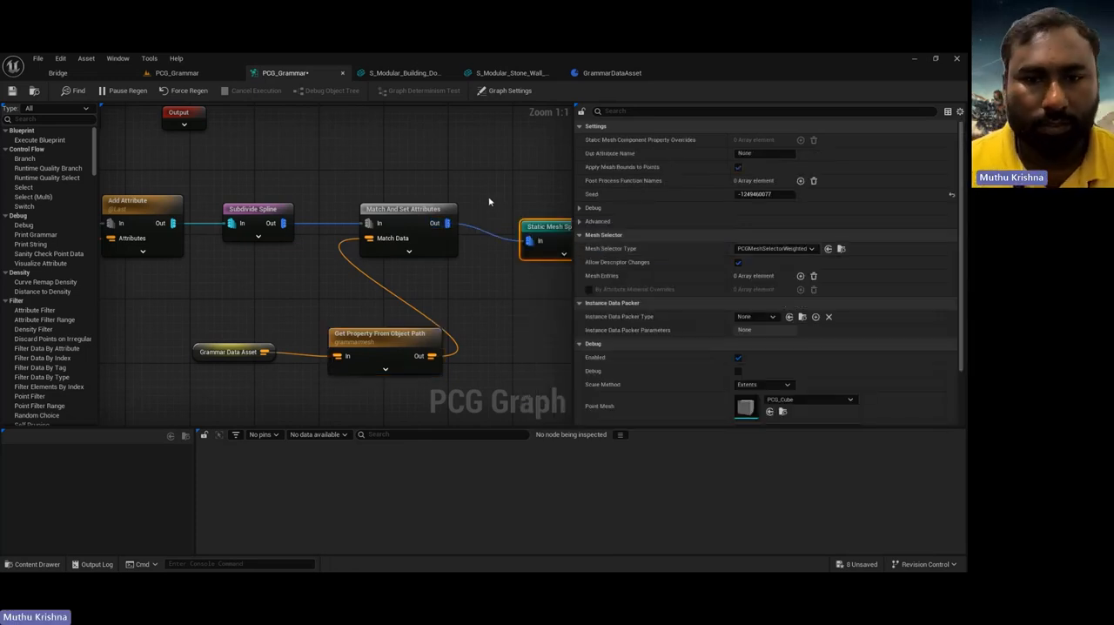
pyautogui.moveTo(490, 203); pyautogui.dragTo(368, 187, button='right')
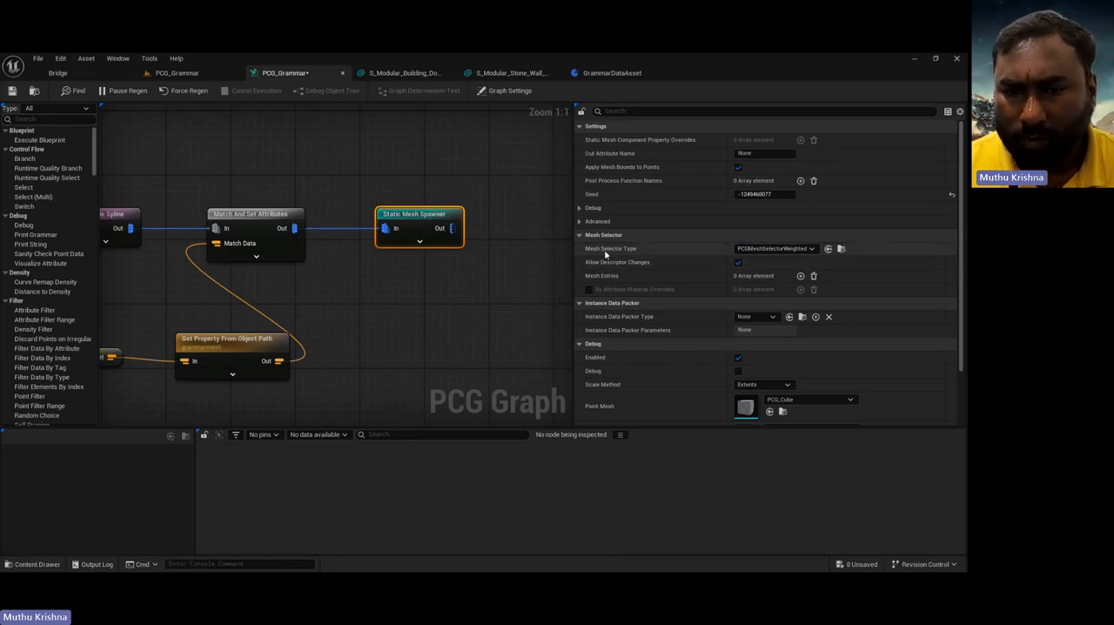
# Step: Set the Static Mesh Spawner's mesh selector type to PCGMeshSelectorByAttribute and its attribute name to mesh
pyautogui.click(787, 249)
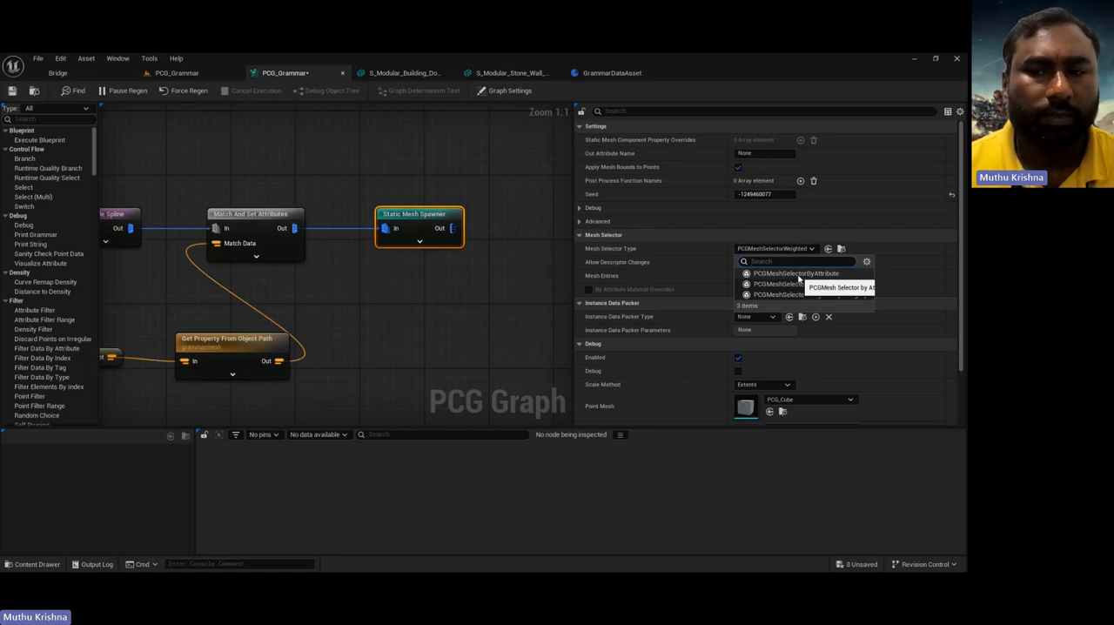
pyautogui.click(795, 273)
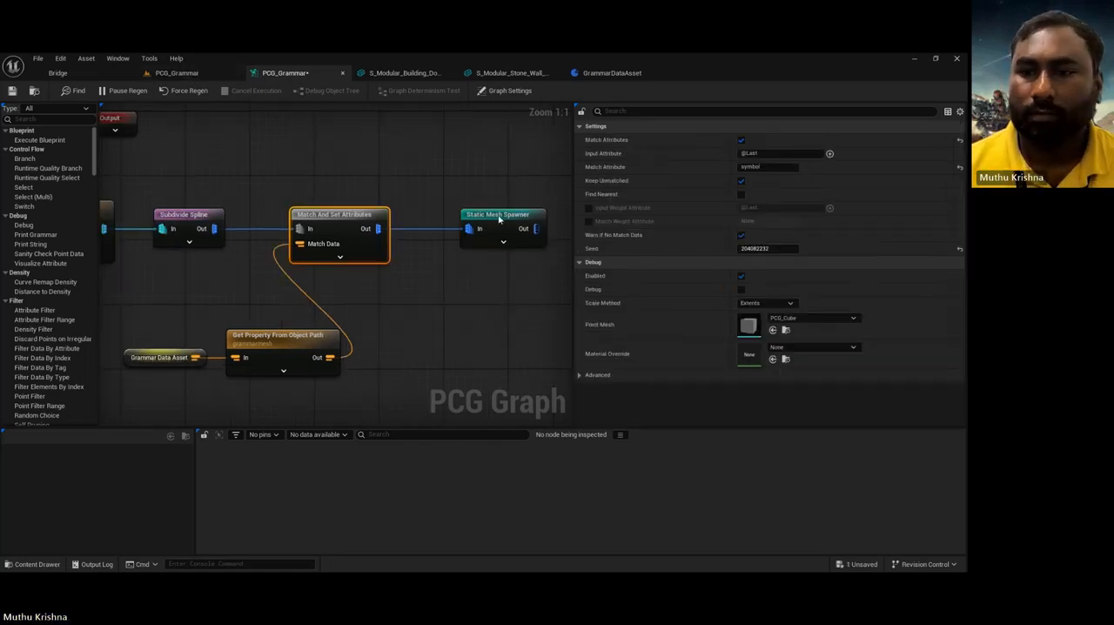
pyautogui.click(499, 219)
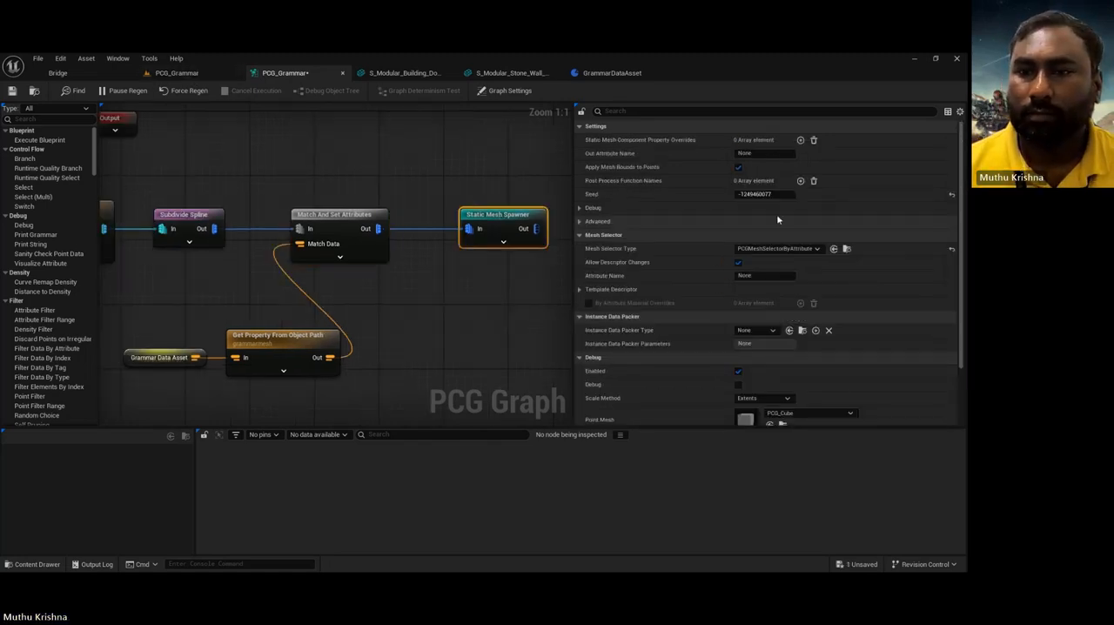
pyautogui.click(762, 275)
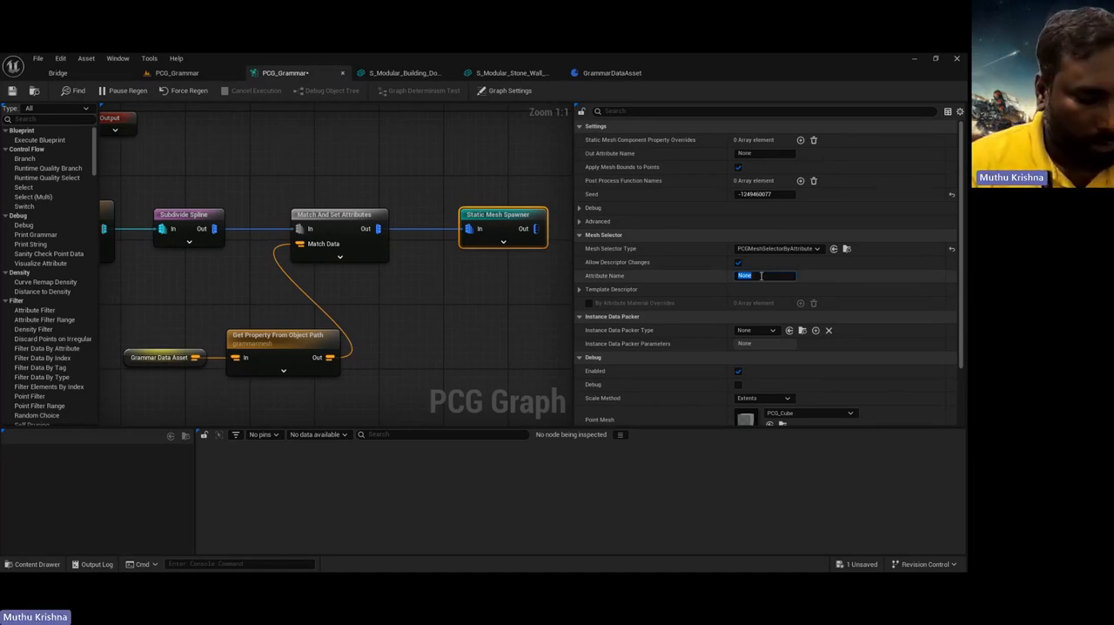
pyautogui.write('mesh')
pyautogui.press('Return')
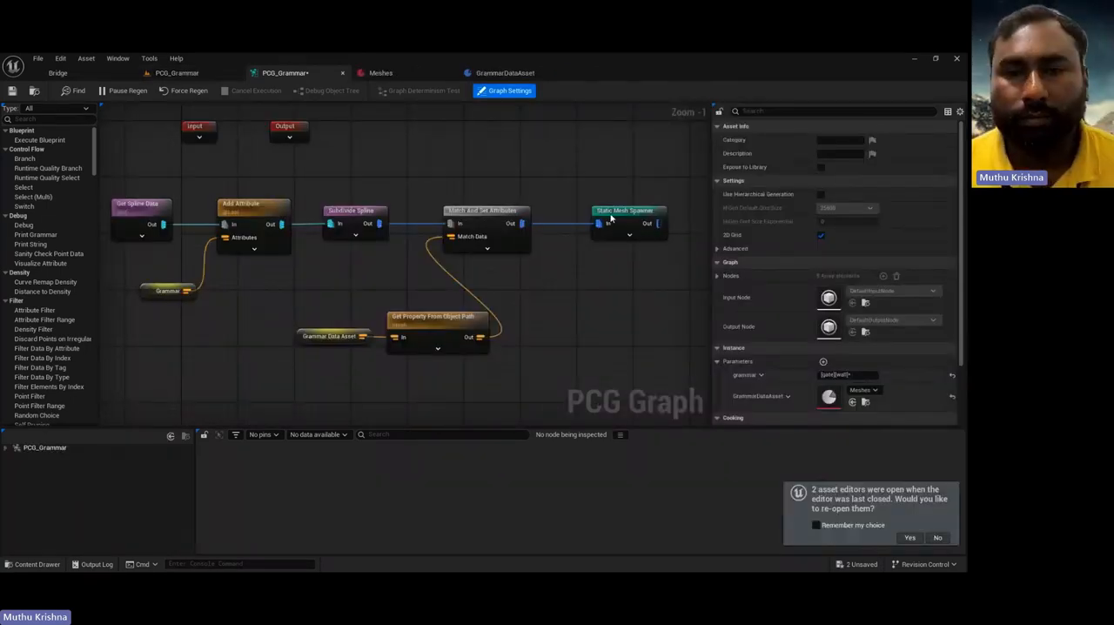
# Step: Compare the Static Mesh Spawner and Match And Set Attributes settings with the symbol and mesh entries in the Meshes data asset
pyautogui.click(611, 217)
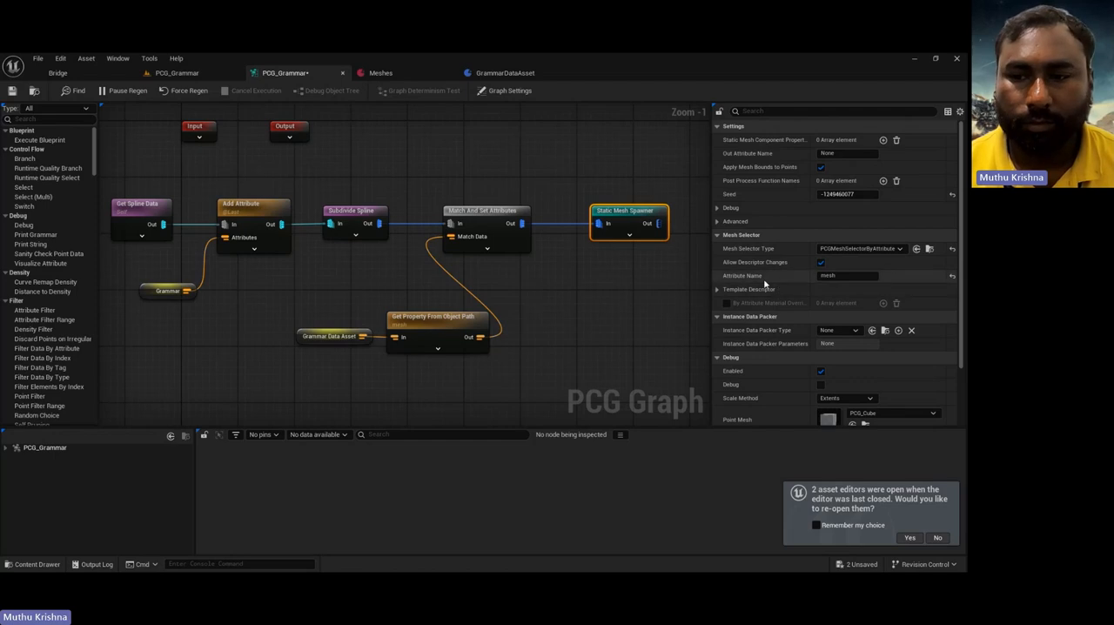
pyautogui.click(375, 74)
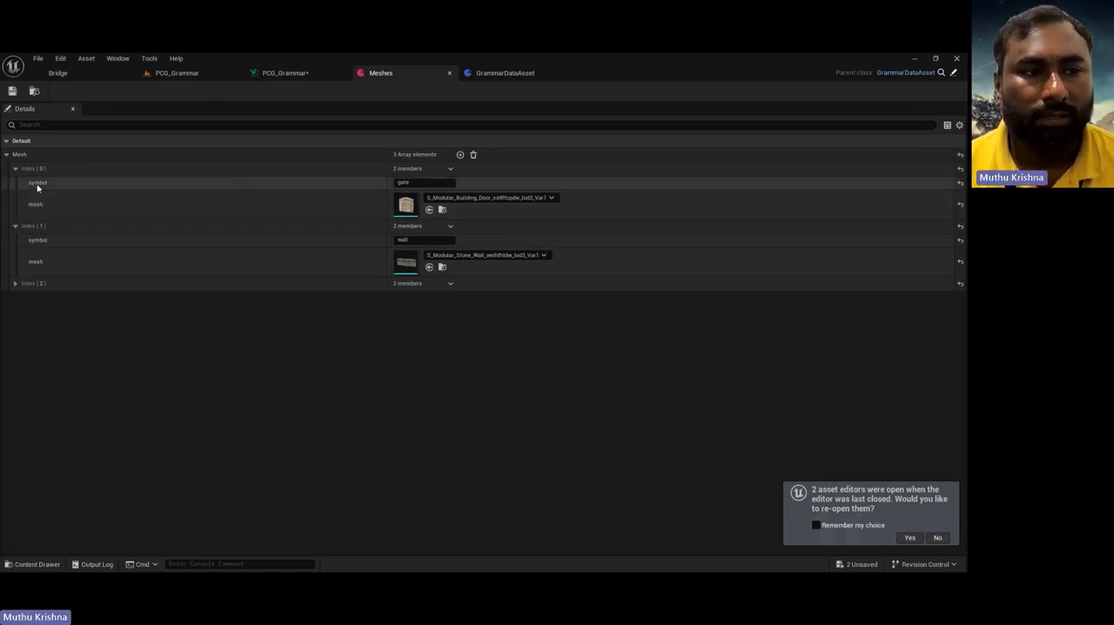
pyautogui.click(282, 73)
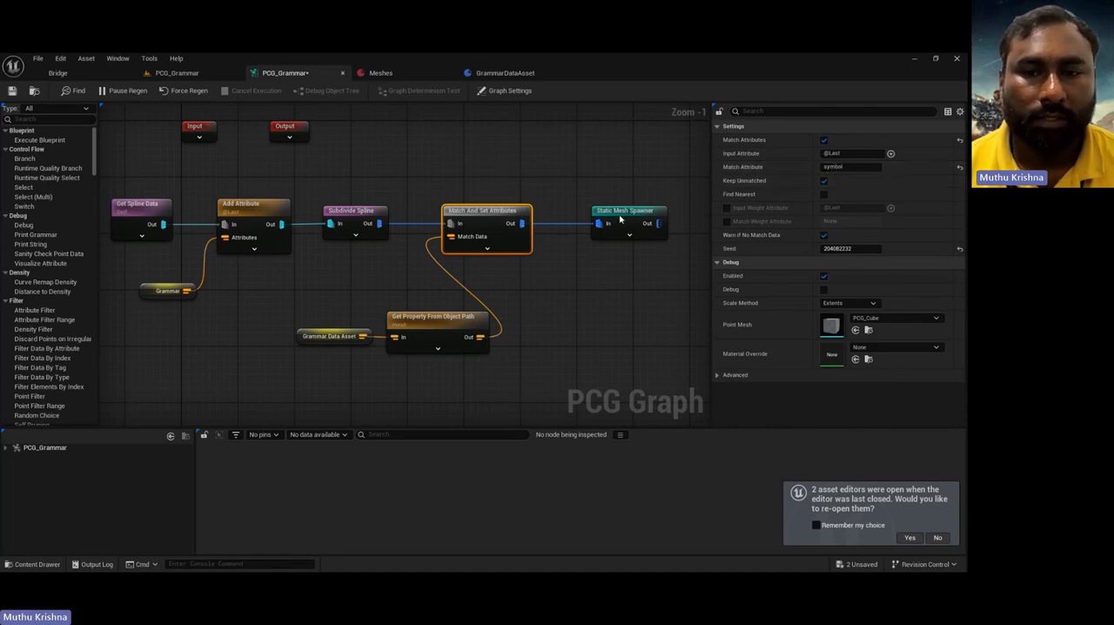
pyautogui.click(388, 73)
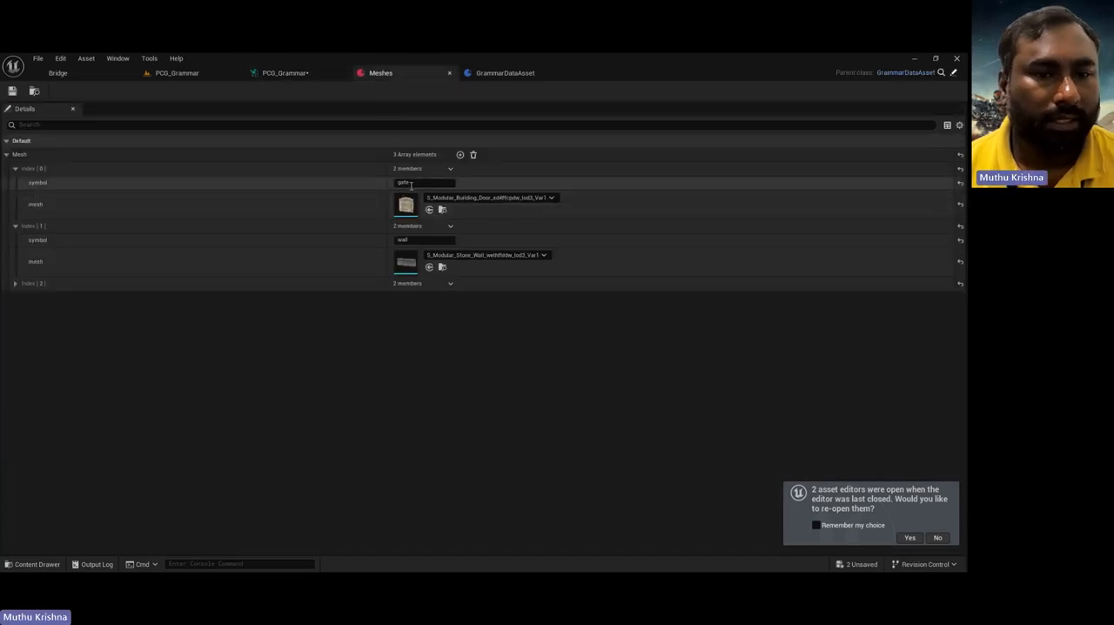
pyautogui.click(301, 77)
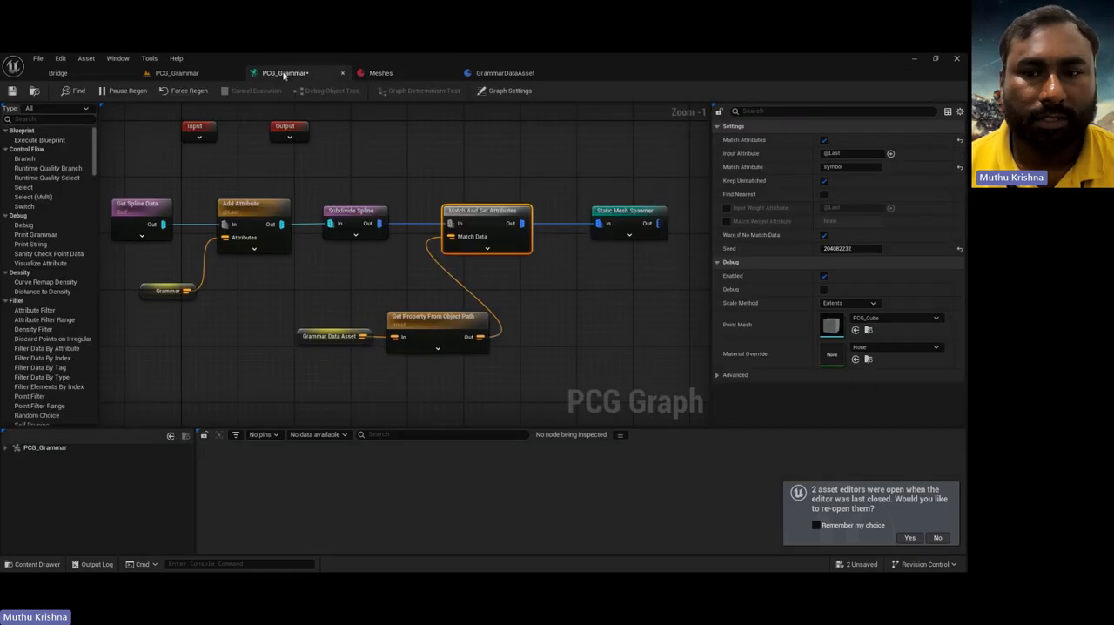
pyautogui.click(622, 233)
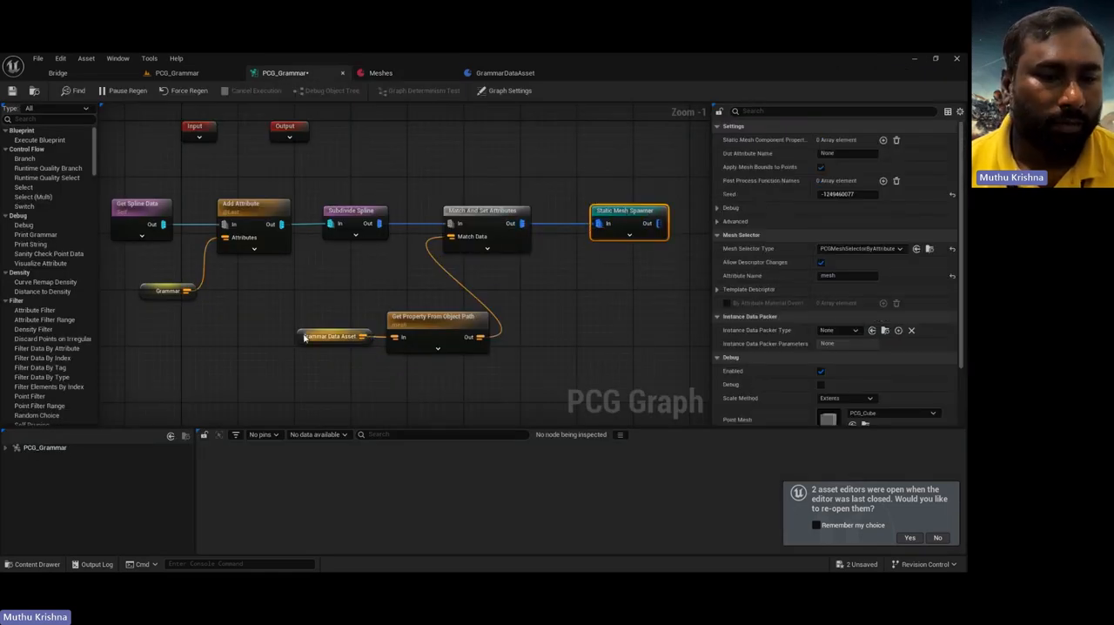
# Step: Review the data asset, property, Subdivide Spline gate module and Grammar node settings, and view the generated wall in the PCG_Grammar level
pyautogui.click(331, 336)
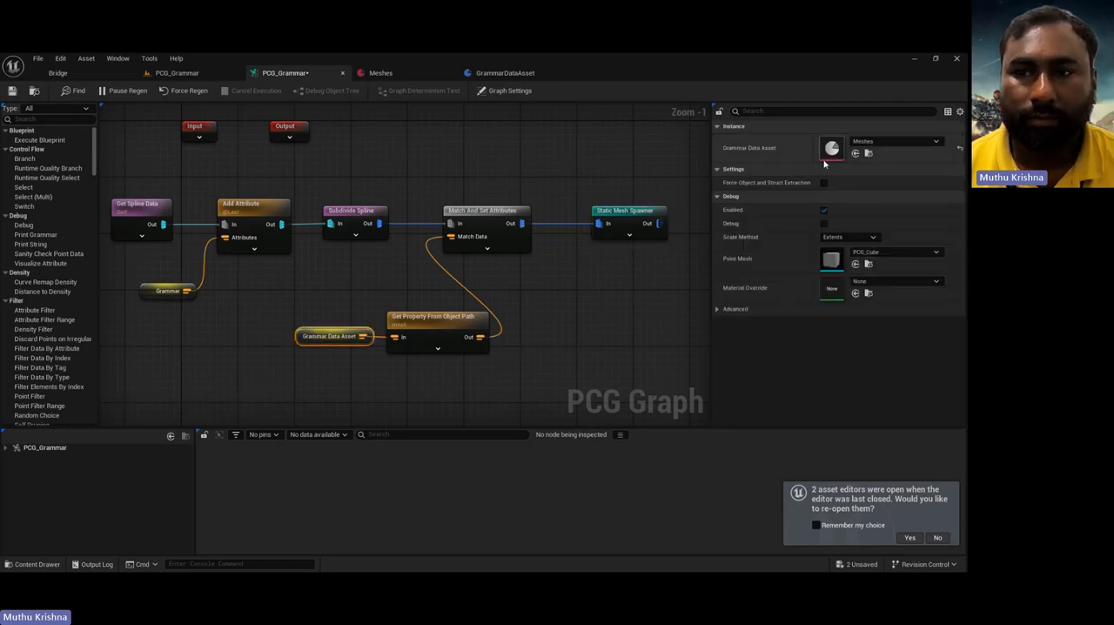
pyautogui.click(459, 330)
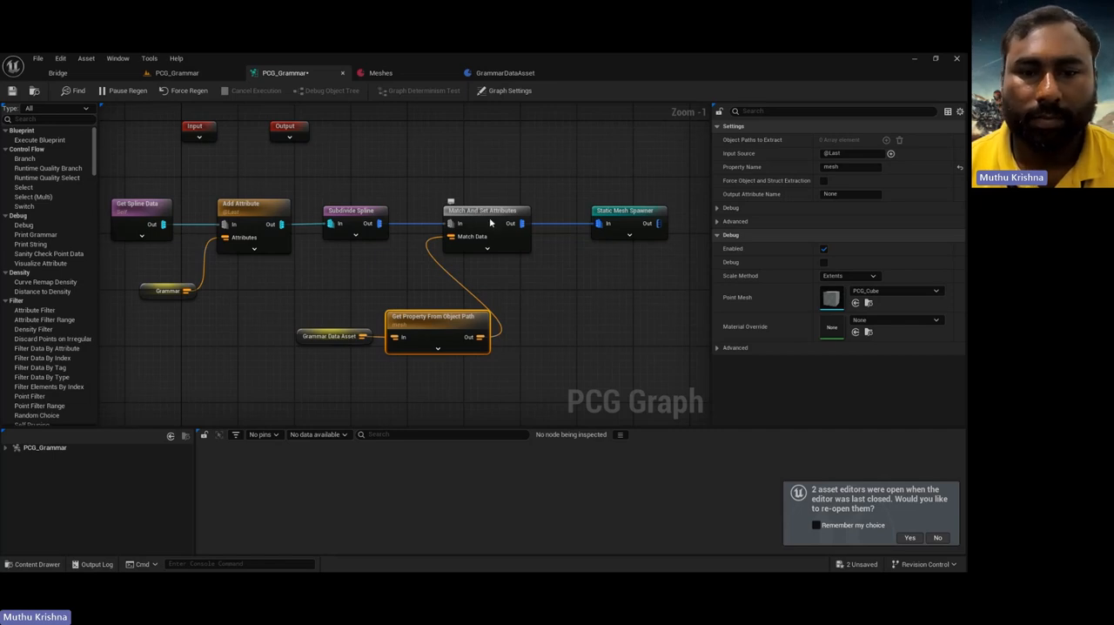
pyautogui.click(347, 219)
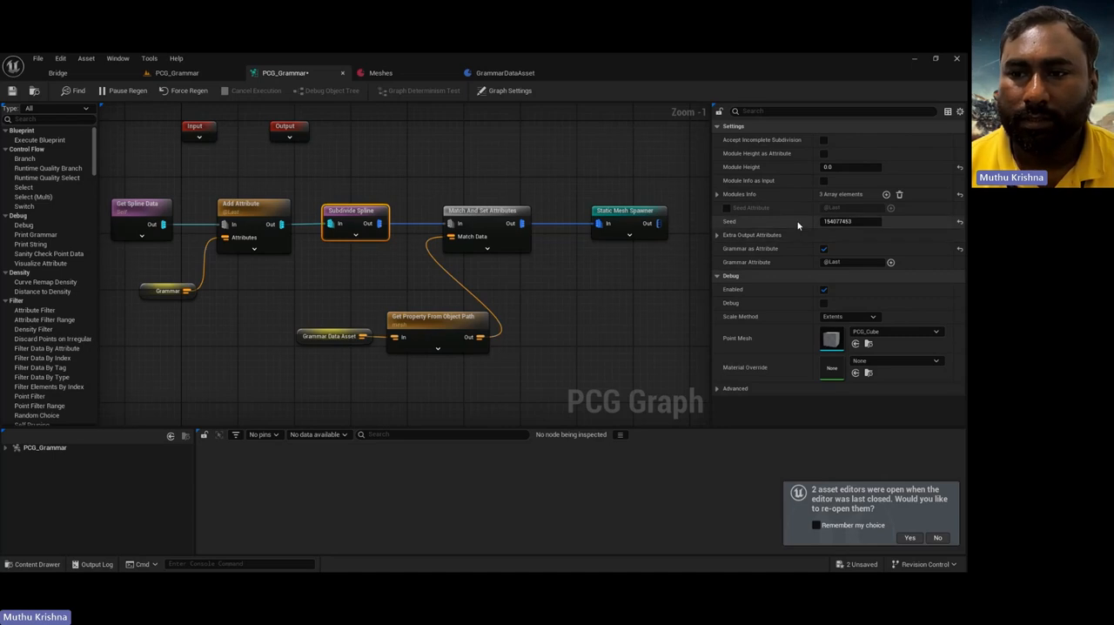
pyautogui.click(716, 195)
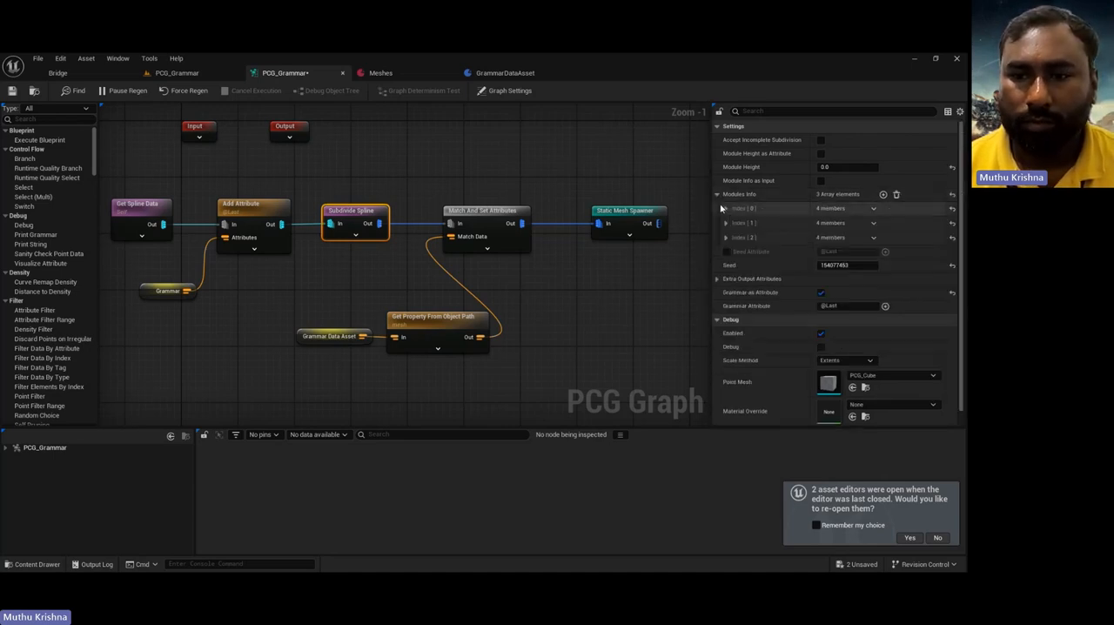
pyautogui.click(725, 208)
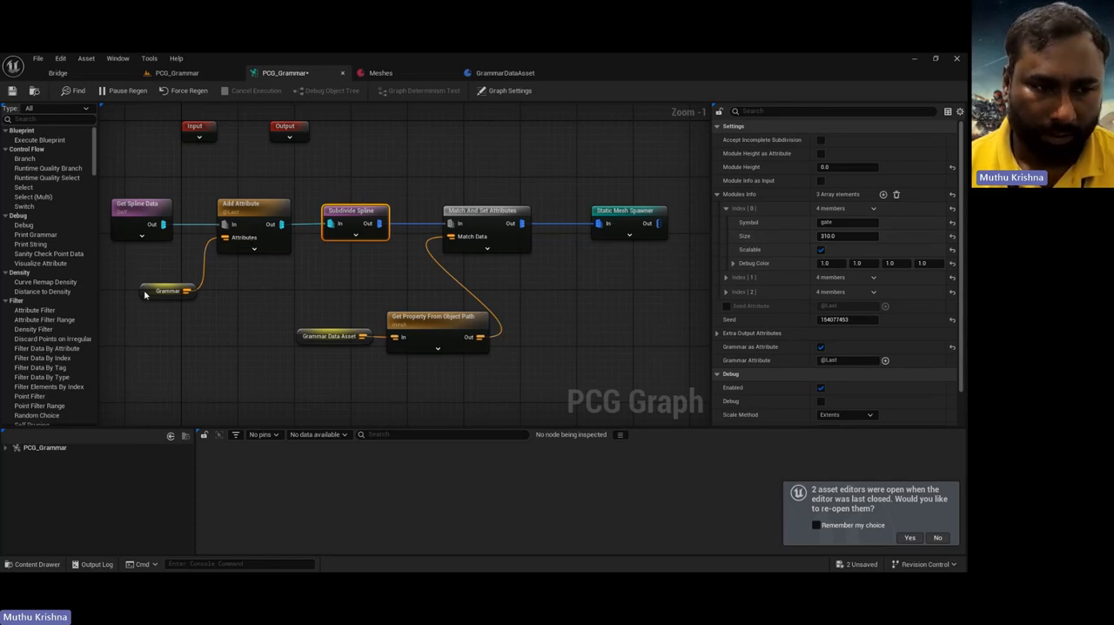
pyautogui.click(167, 291)
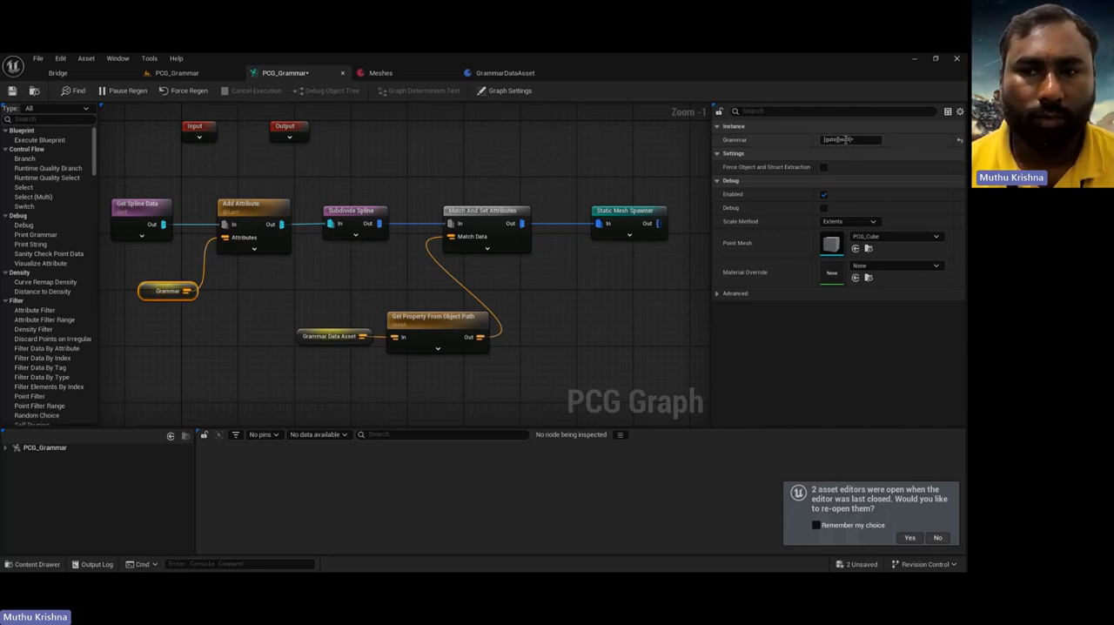
pyautogui.click(181, 73)
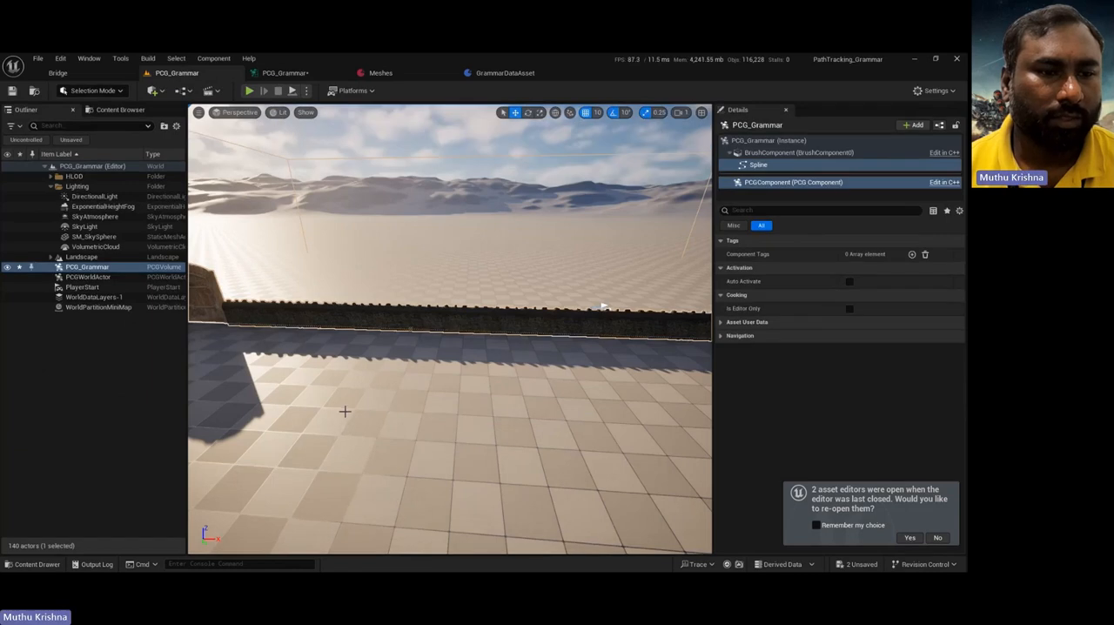
# Step: Set the Grammar node's value to [wall]*[gate] and inspect the regenerated wall and gate in the PCG_Grammar level
pyautogui.moveTo(304, 371); pyautogui.dragTo(248, 337, button='right')
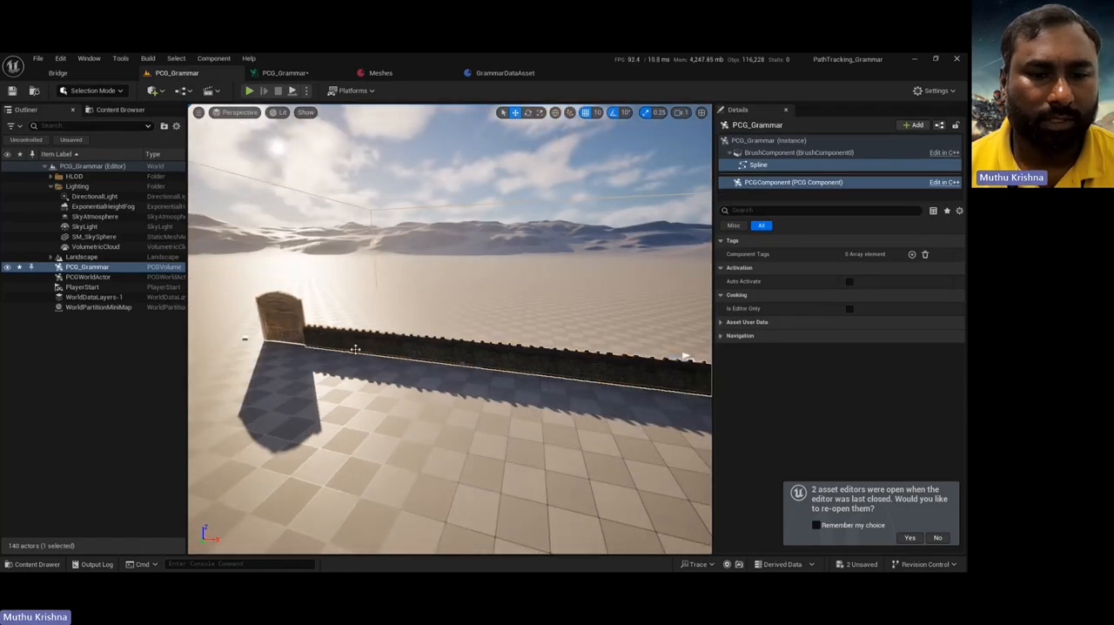
pyautogui.click(280, 74)
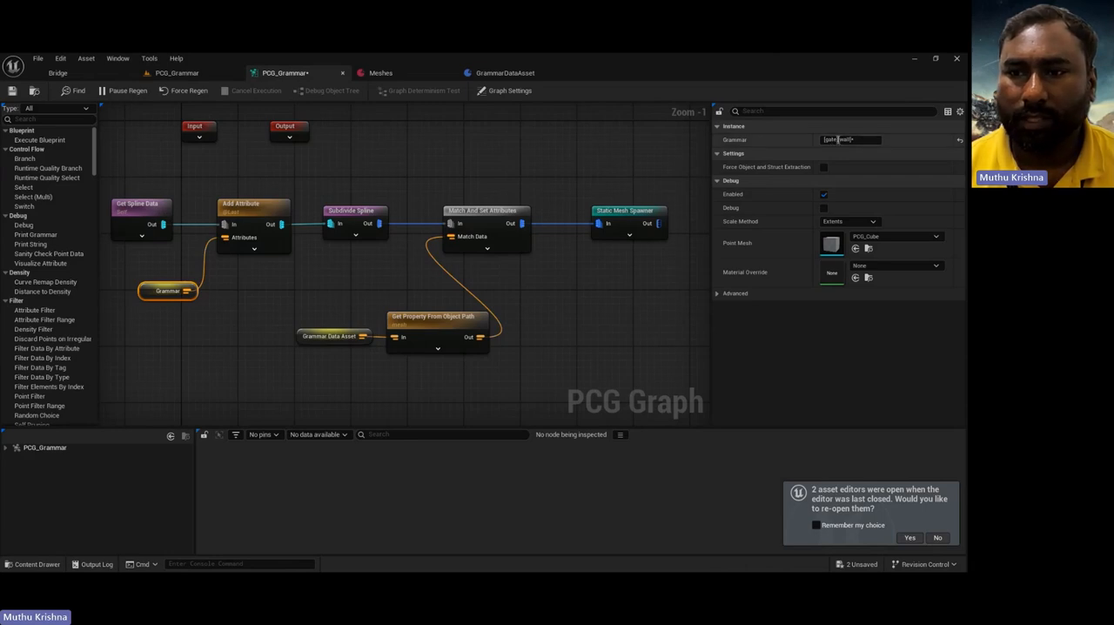
pyautogui.moveTo(840, 139); pyautogui.dragTo(816, 143)
pyautogui.hotkey('ctrl', 'c')
pyautogui.press('BackSpace')
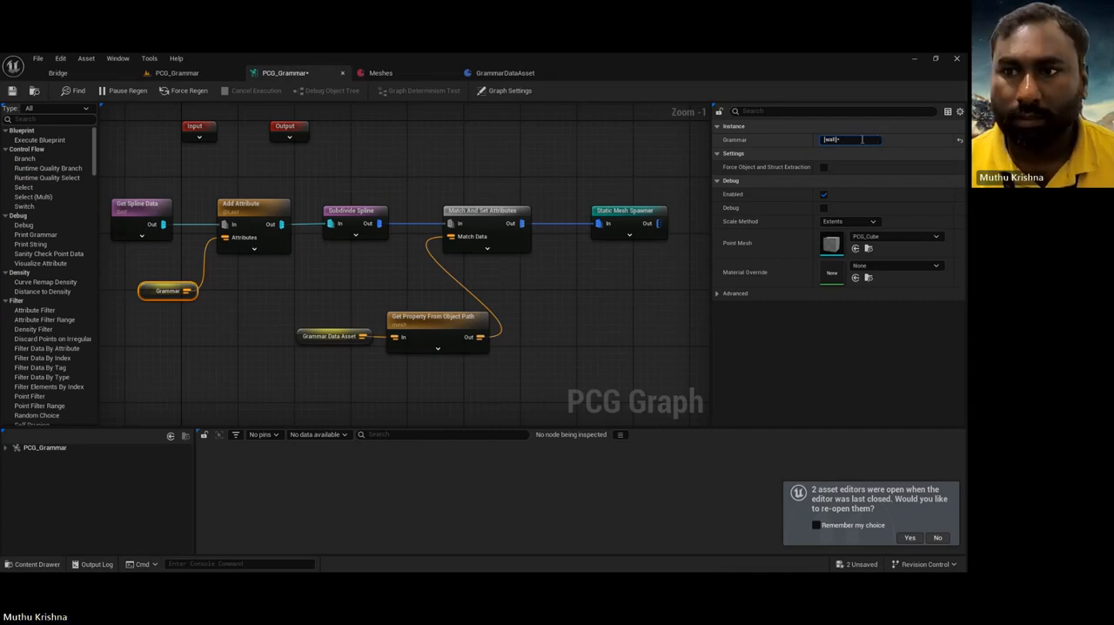
pyautogui.hotkey('ctrl', 'v')
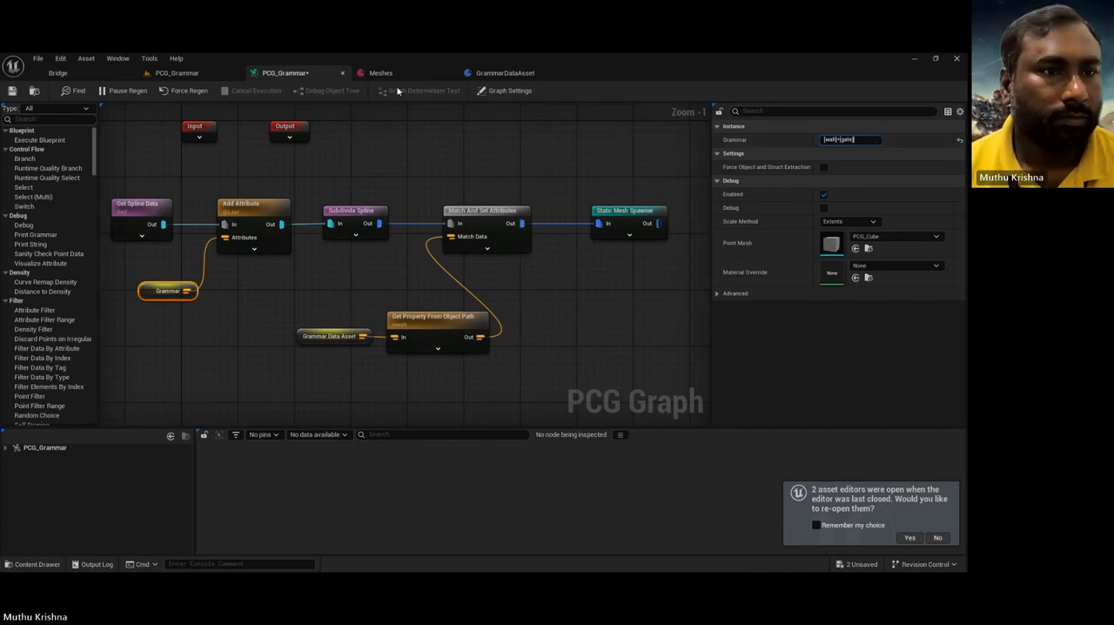
pyautogui.click(197, 75)
pyautogui.moveTo(406, 272); pyautogui.dragTo(610, 265, button='right')
pyautogui.moveTo(470, 294); pyautogui.dragTo(376, 293, button='right')
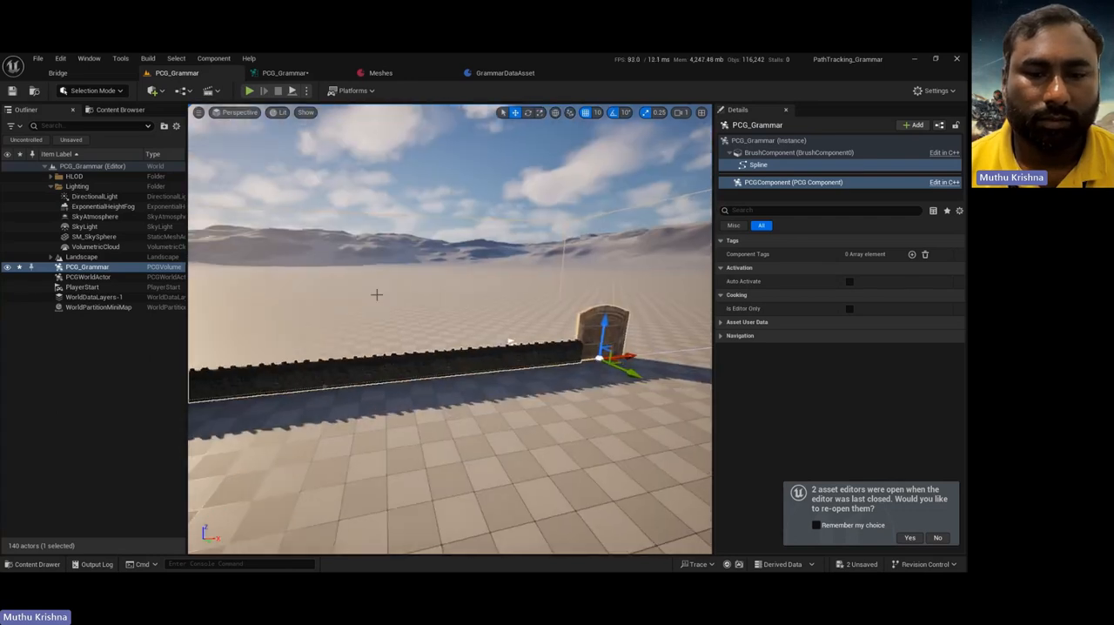
# Step: Extend the Grammar node's value to [wall]*[pillar][gate][pillar][wall]*
pyautogui.click(296, 75)
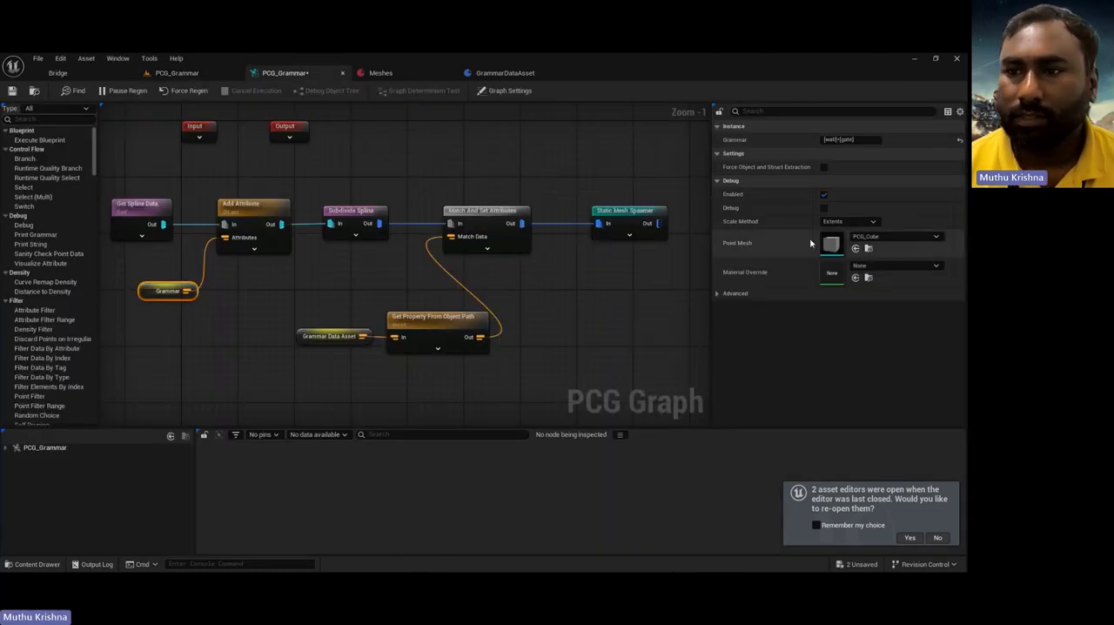
pyautogui.click(839, 139)
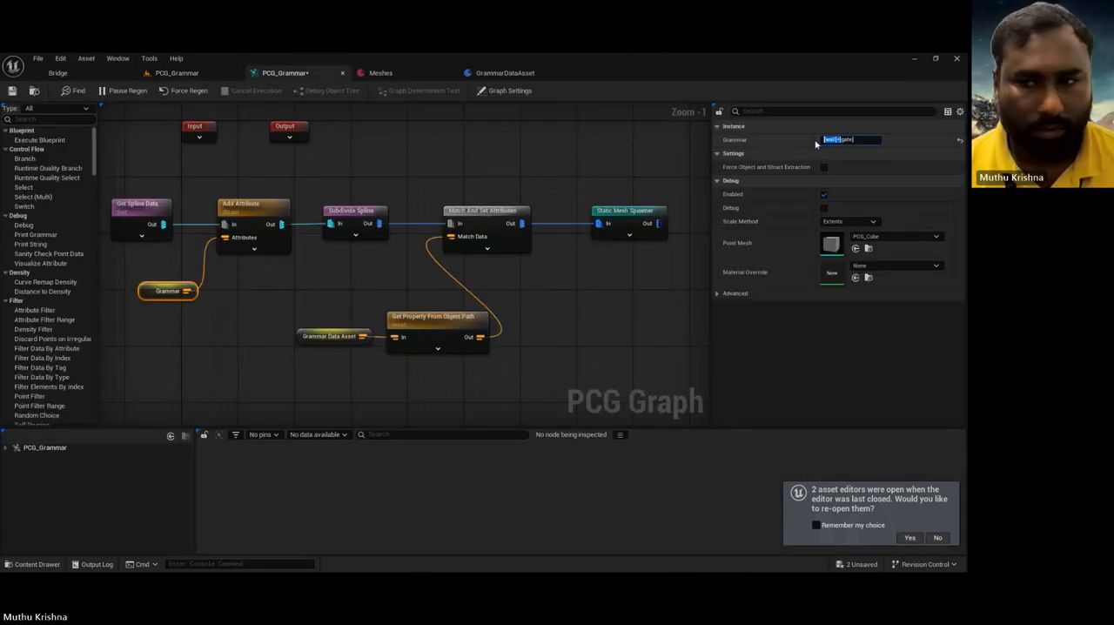
pyautogui.click(844, 139)
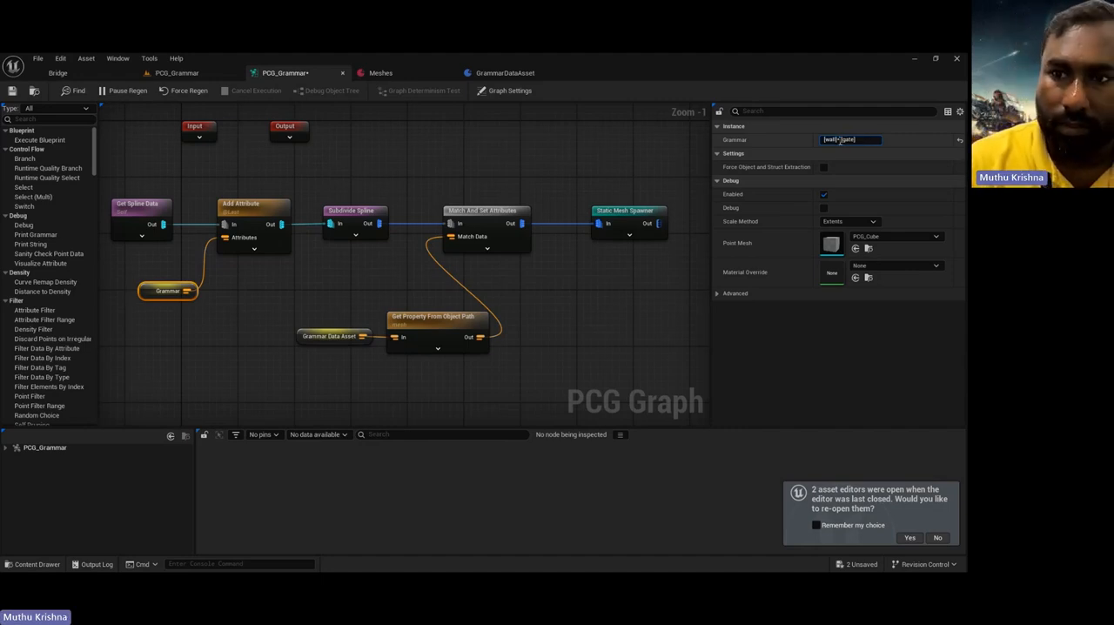
pyautogui.write('pillar][')
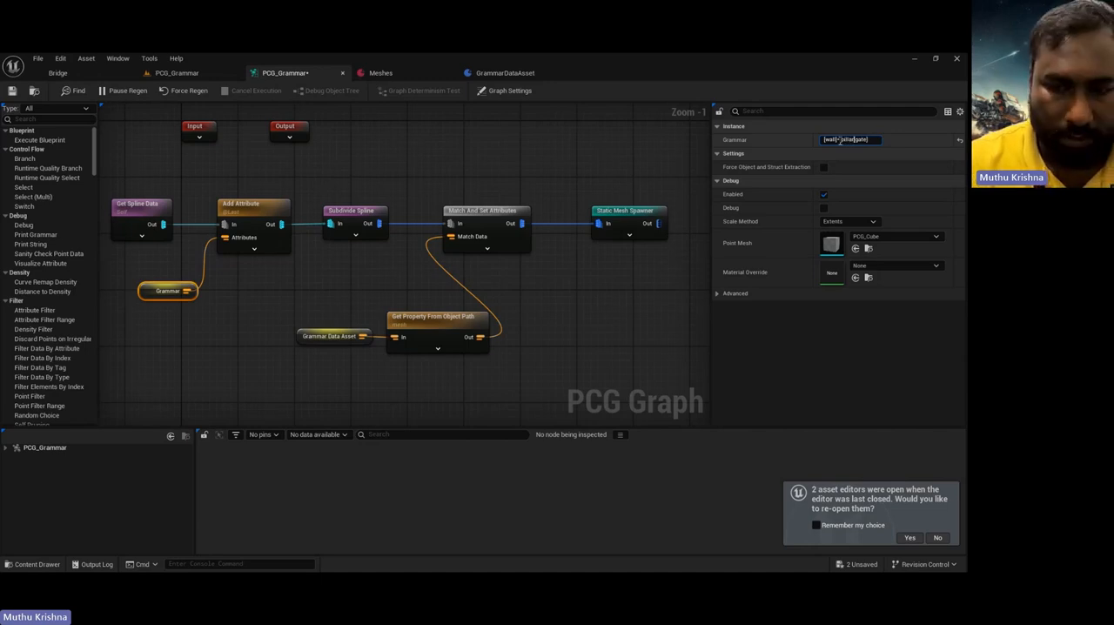
pyautogui.write('[')
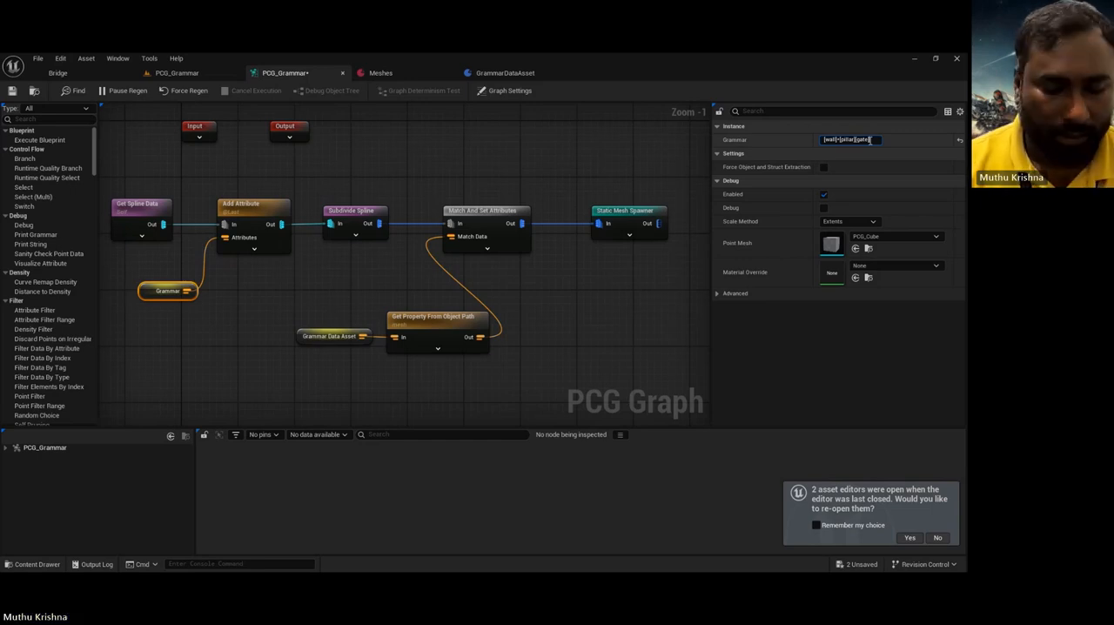
pyautogui.write('pil')
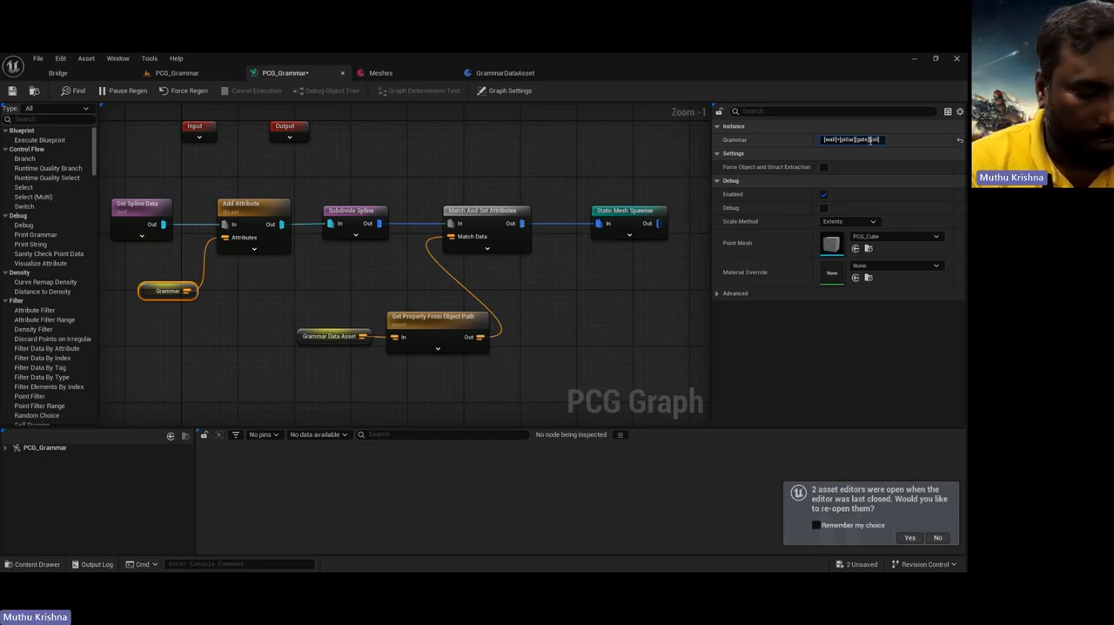
pyautogui.write('lar]')
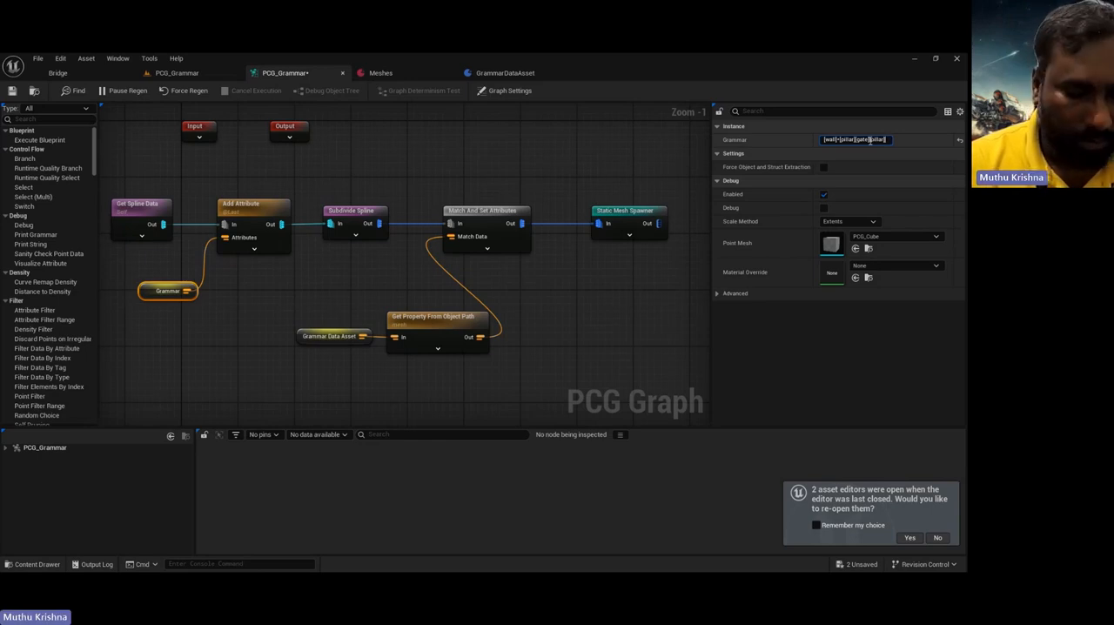
pyautogui.write('[wall')
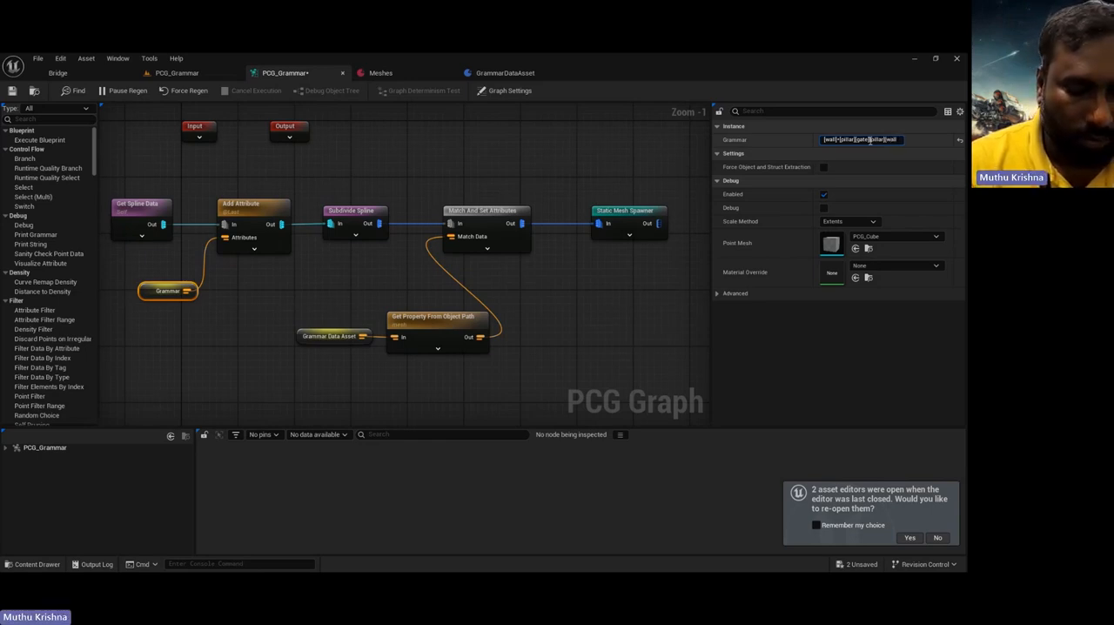
pyautogui.write(']-')
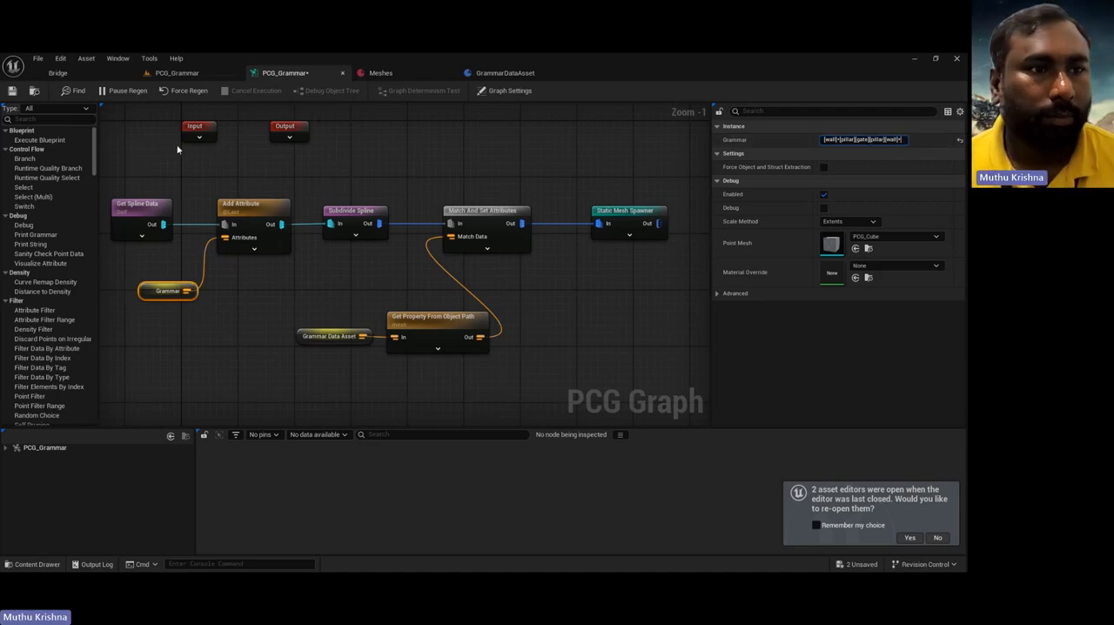
# Step: Inspect the regenerated layout around the gate in the level and check the symbol entries in the Meshes data asset
pyautogui.click(163, 73)
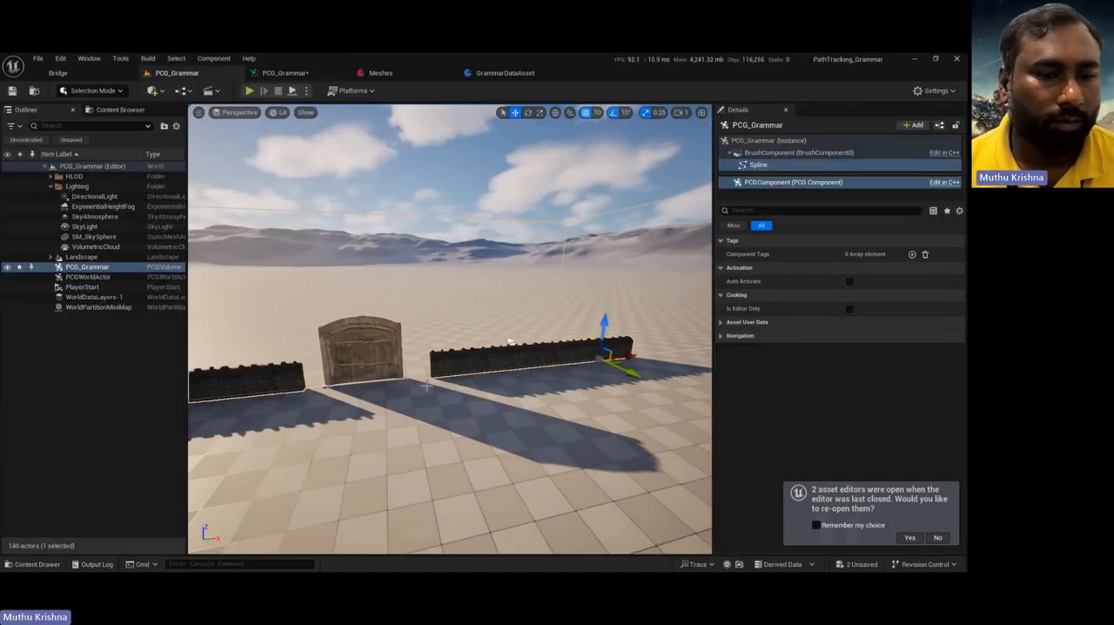
pyautogui.moveTo(415, 412); pyautogui.dragTo(409, 393, button='right')
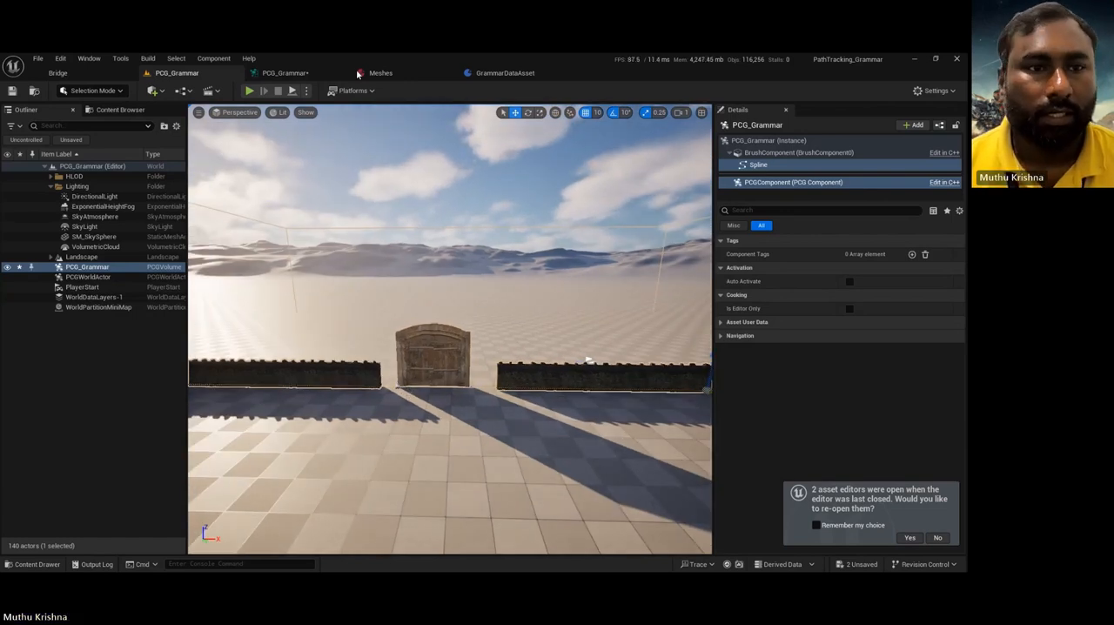
pyautogui.click(287, 75)
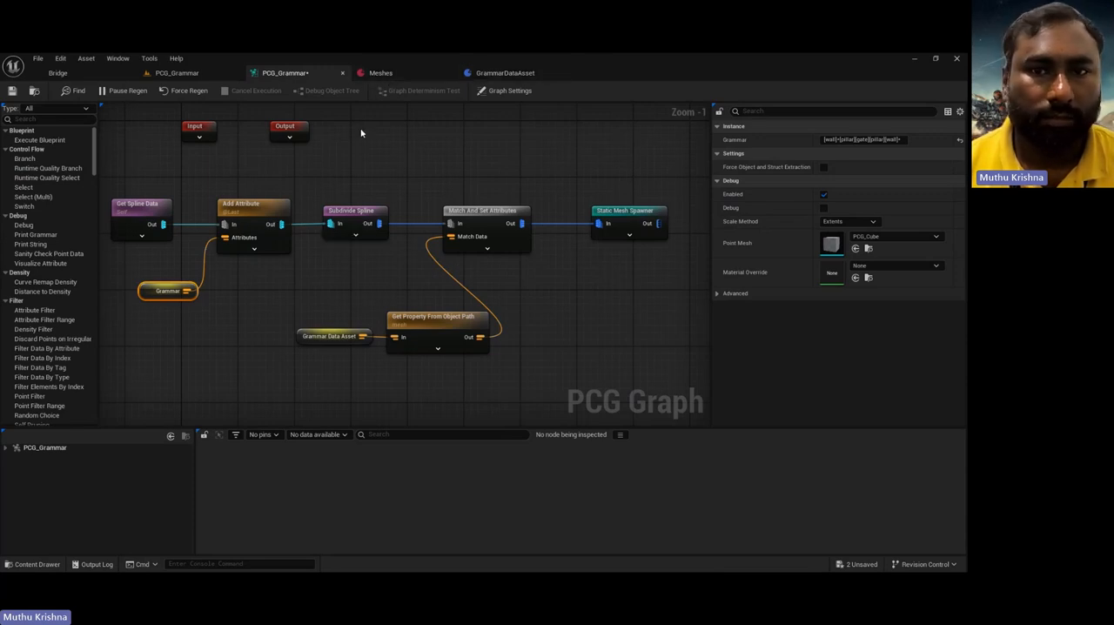
pyautogui.click(383, 74)
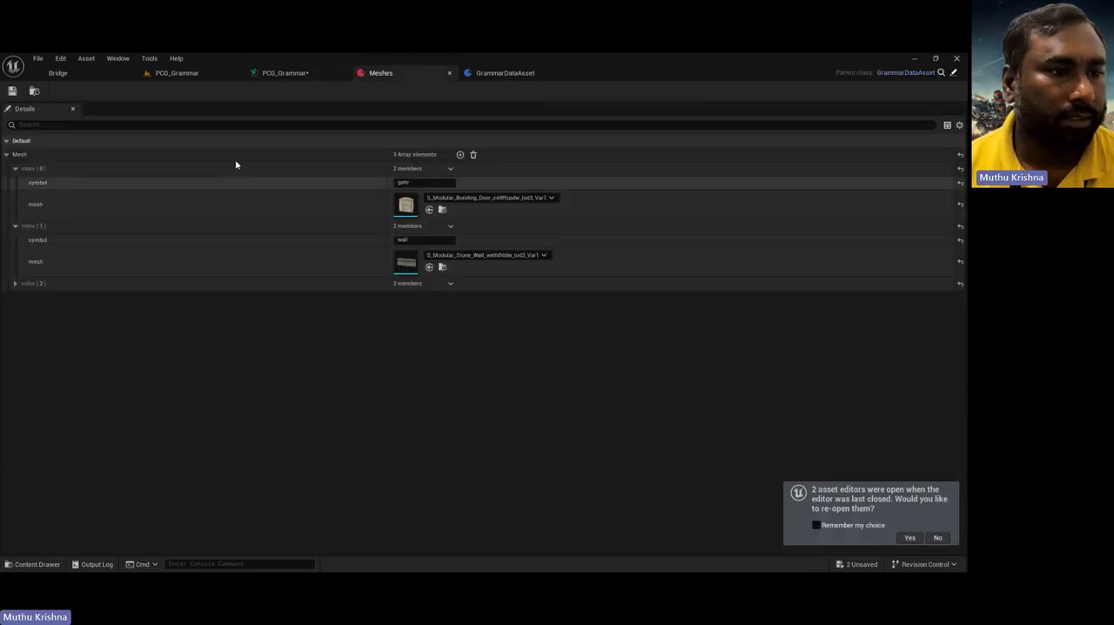
# Step: Add another entry to the Subdivide Spline node's Modules Info array in the PCG graph and set its symbol to pillar
pyautogui.click(282, 73)
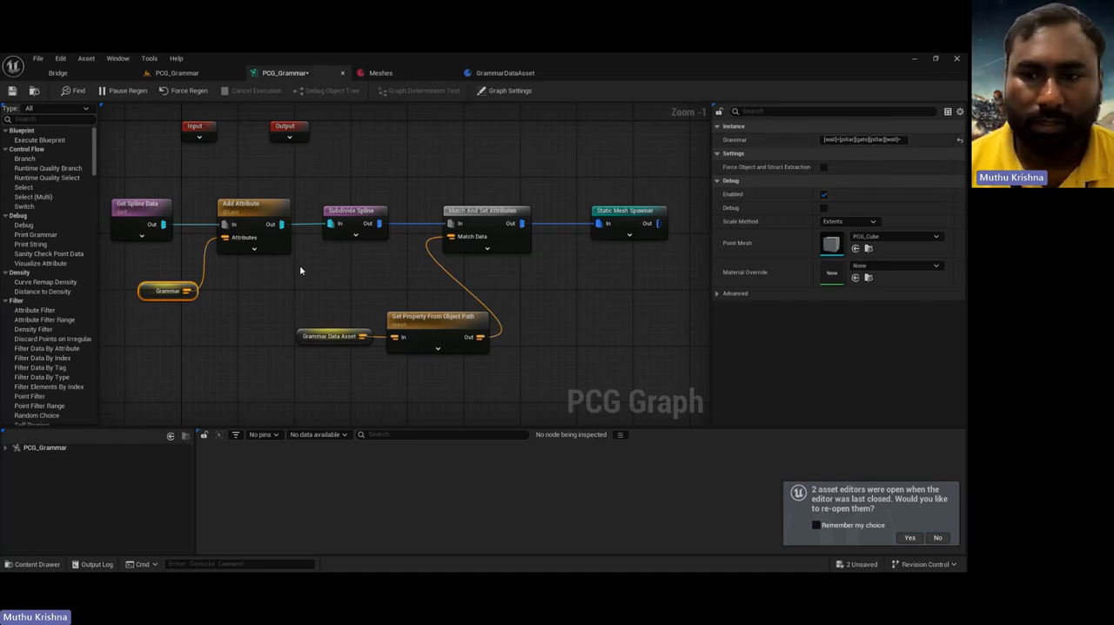
pyautogui.click(351, 211)
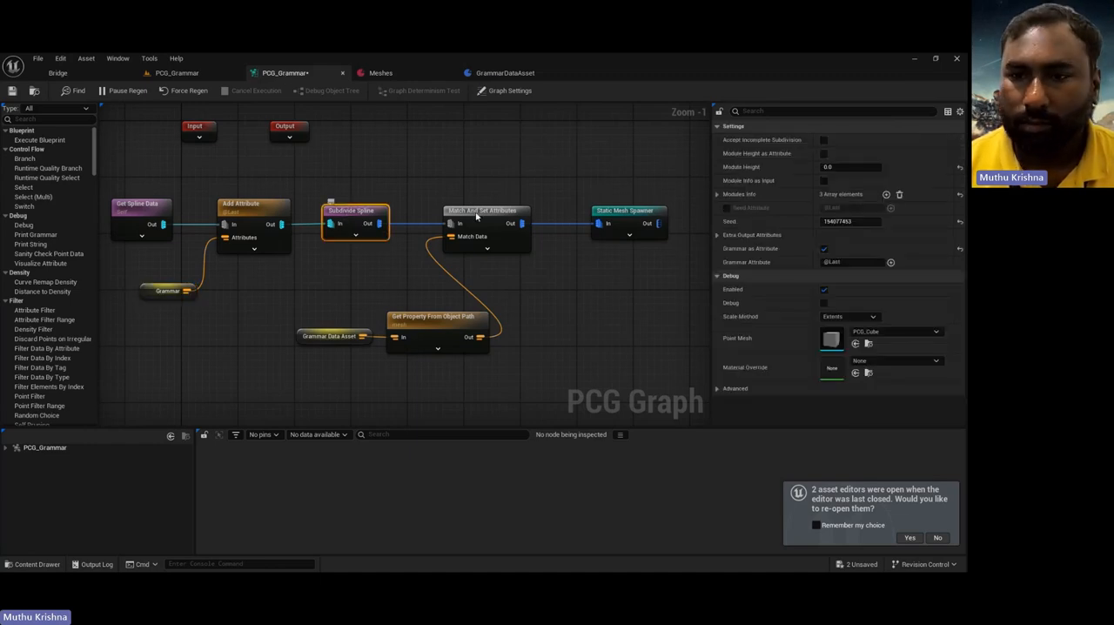
pyautogui.click(717, 194)
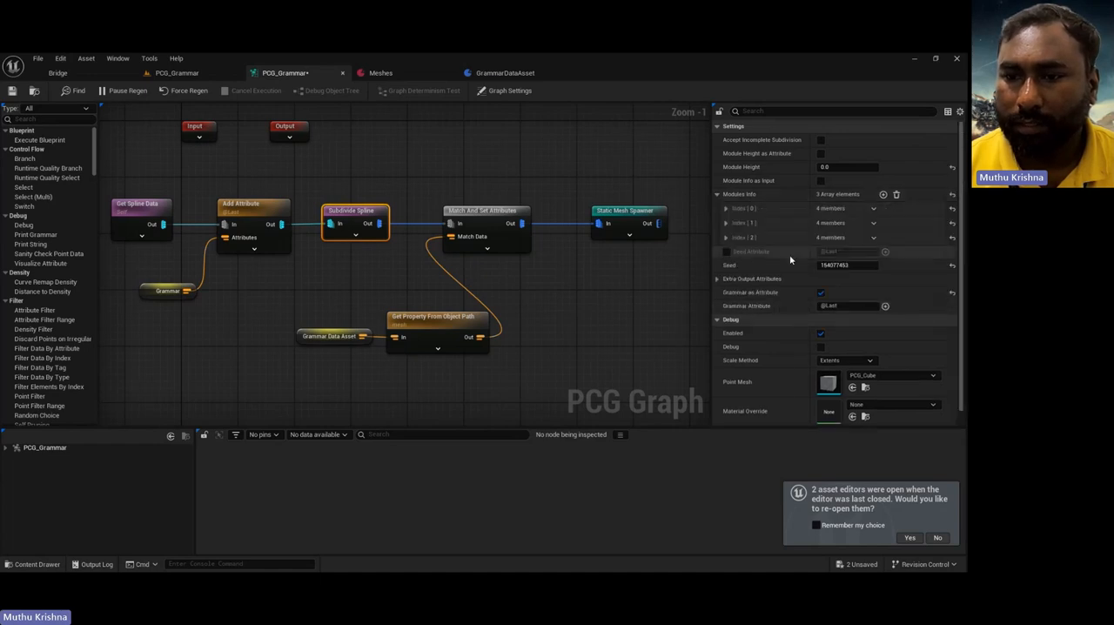
pyautogui.click(882, 194)
pyautogui.click(726, 252)
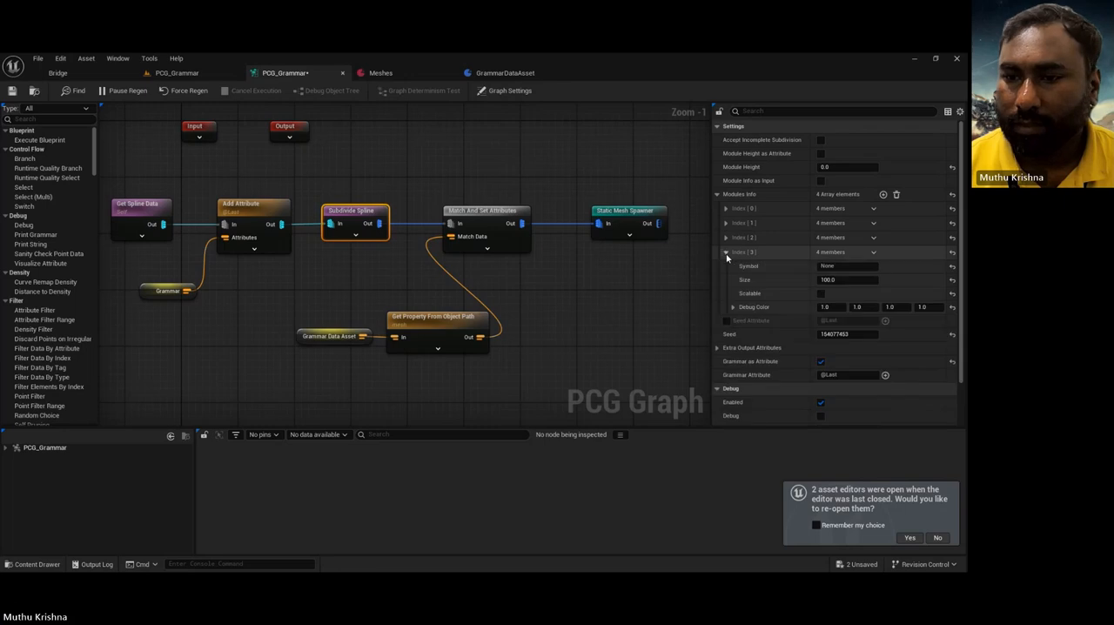
pyautogui.click(839, 266)
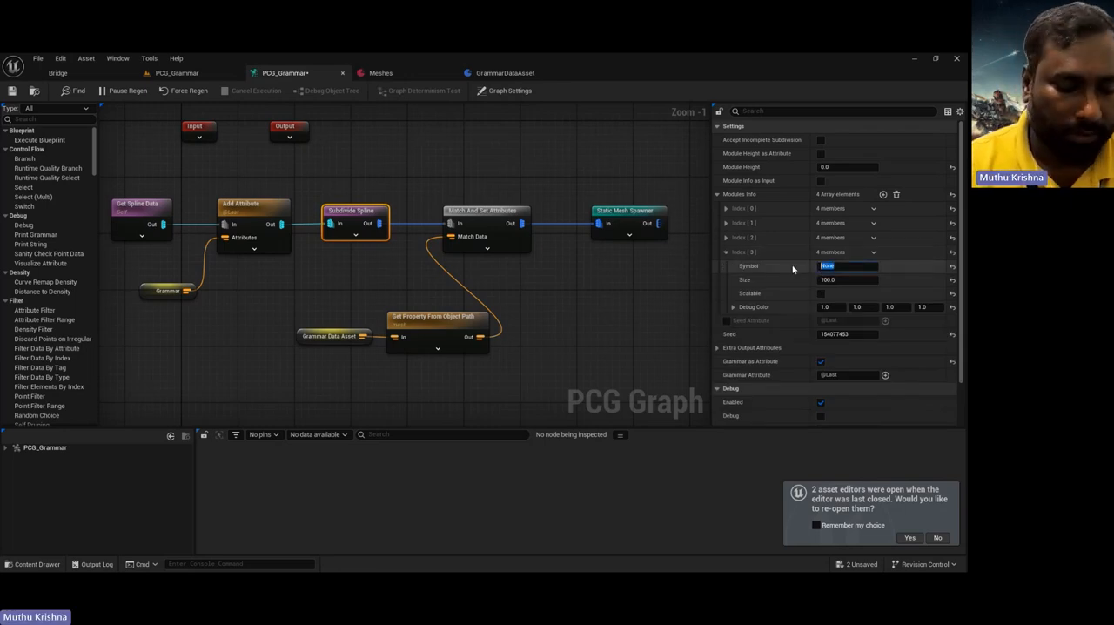
pyautogui.write('pillar')
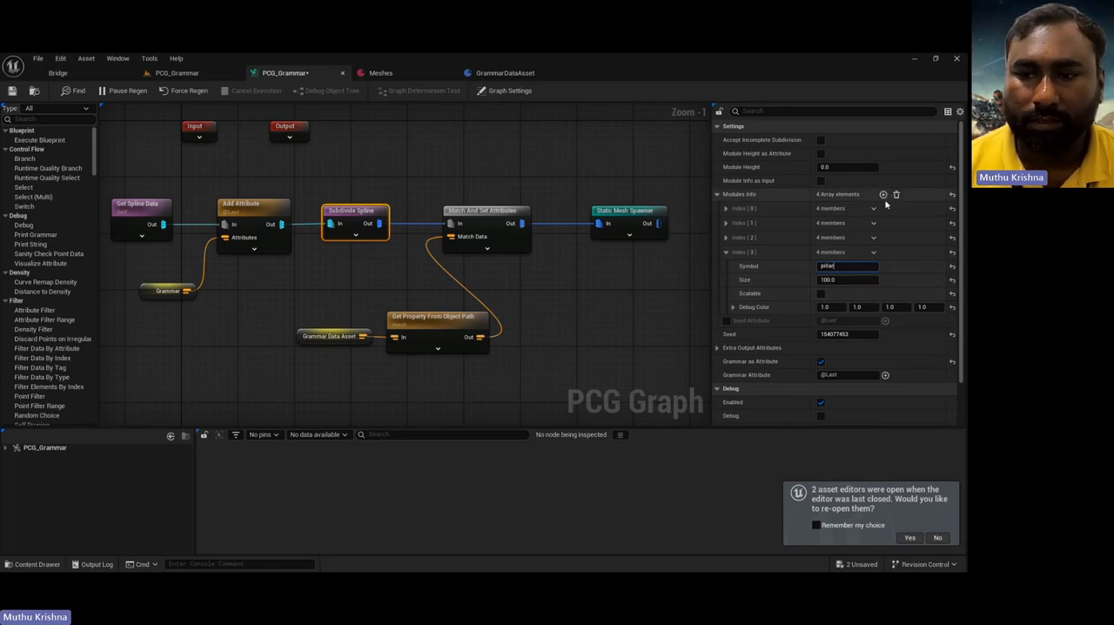
pyautogui.click(389, 171)
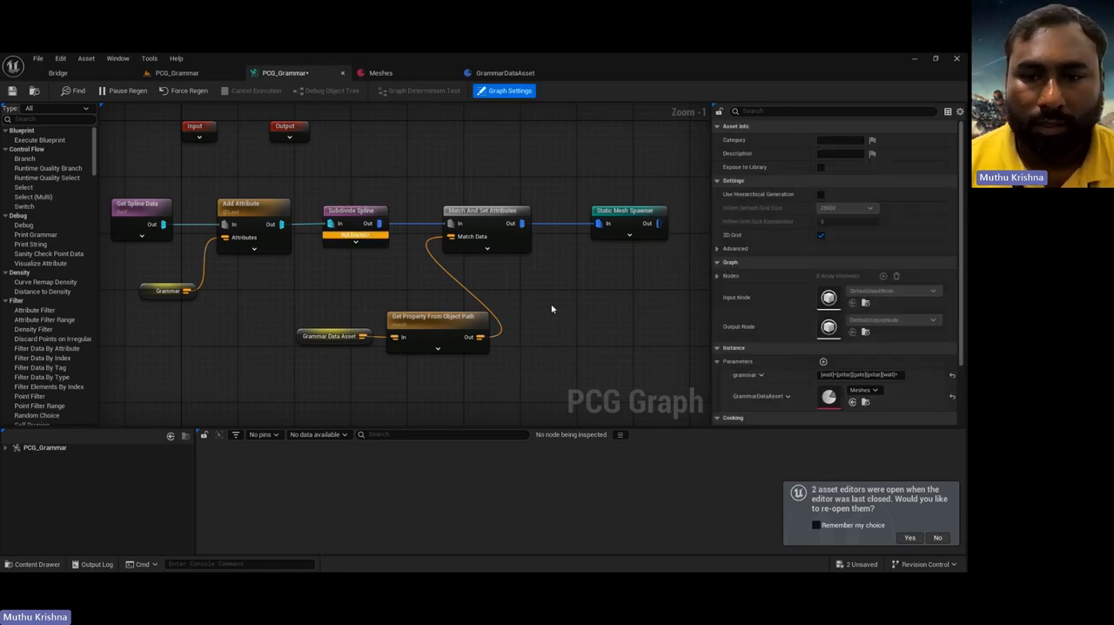
# Step: Compare the Subdivide Spline node's gate, wall and pillar modules, and enable Scalable for the pillar module at Index 2
pyautogui.click(358, 216)
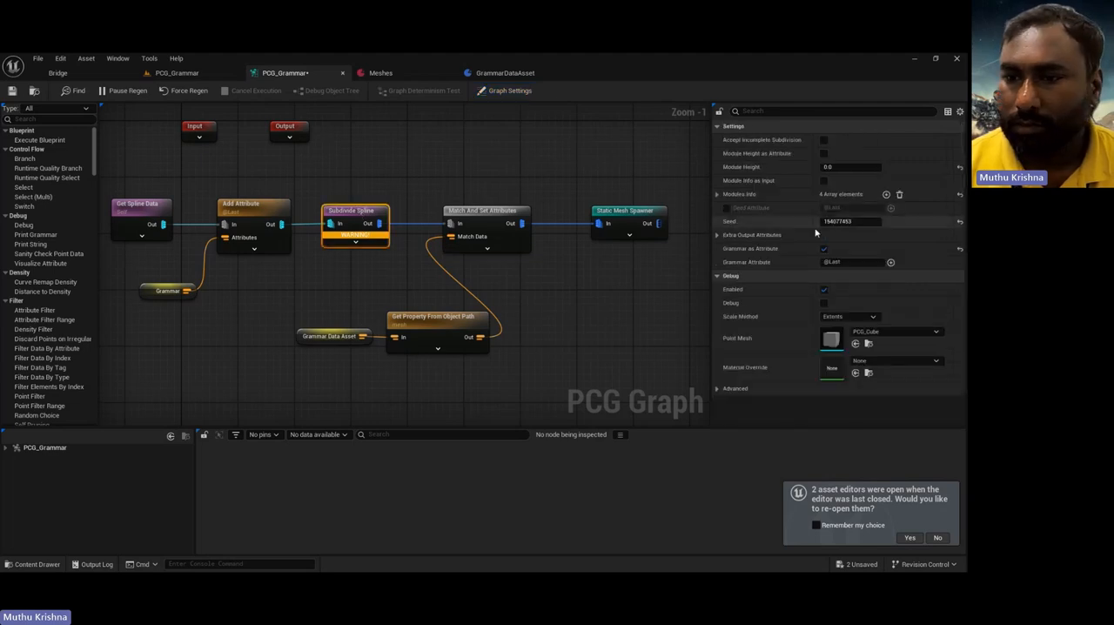
pyautogui.click(717, 194)
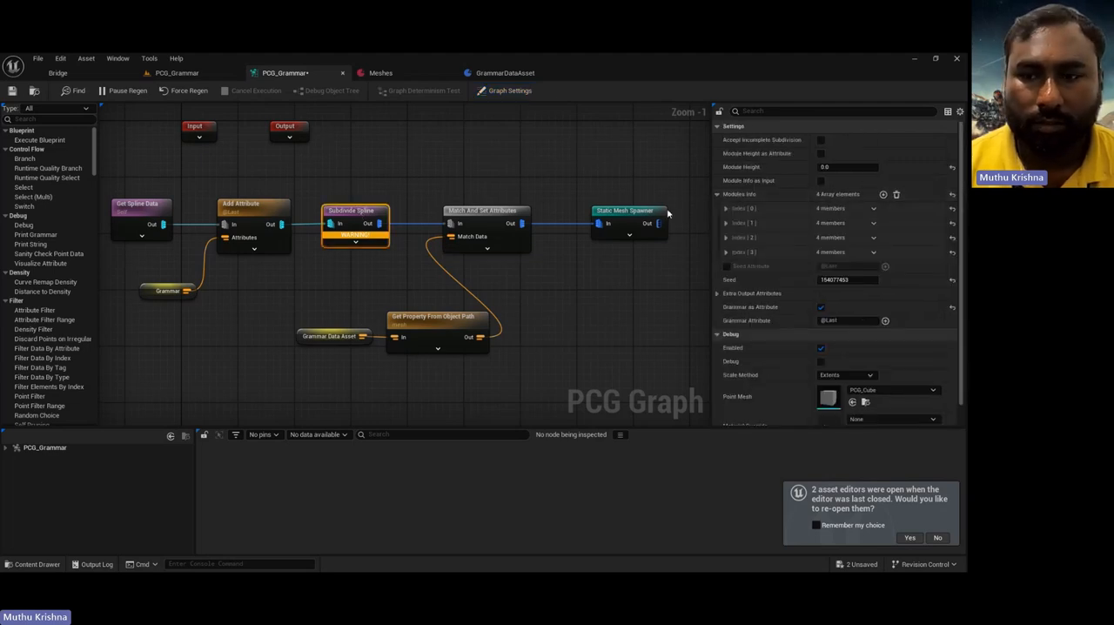
pyautogui.click(726, 208)
pyautogui.click(726, 277)
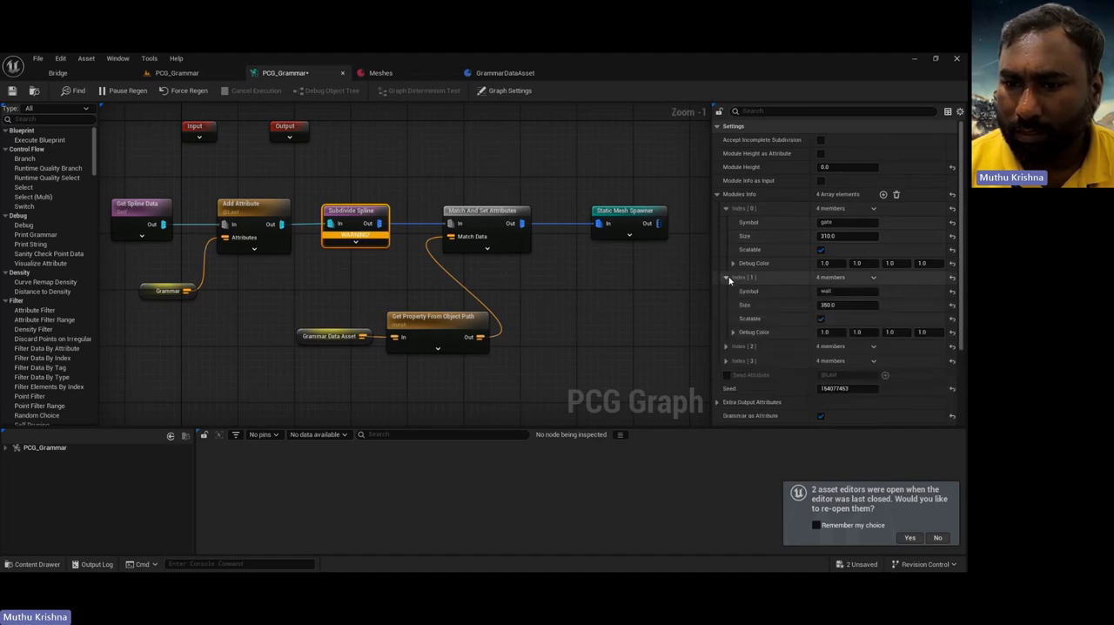
pyautogui.click(725, 347)
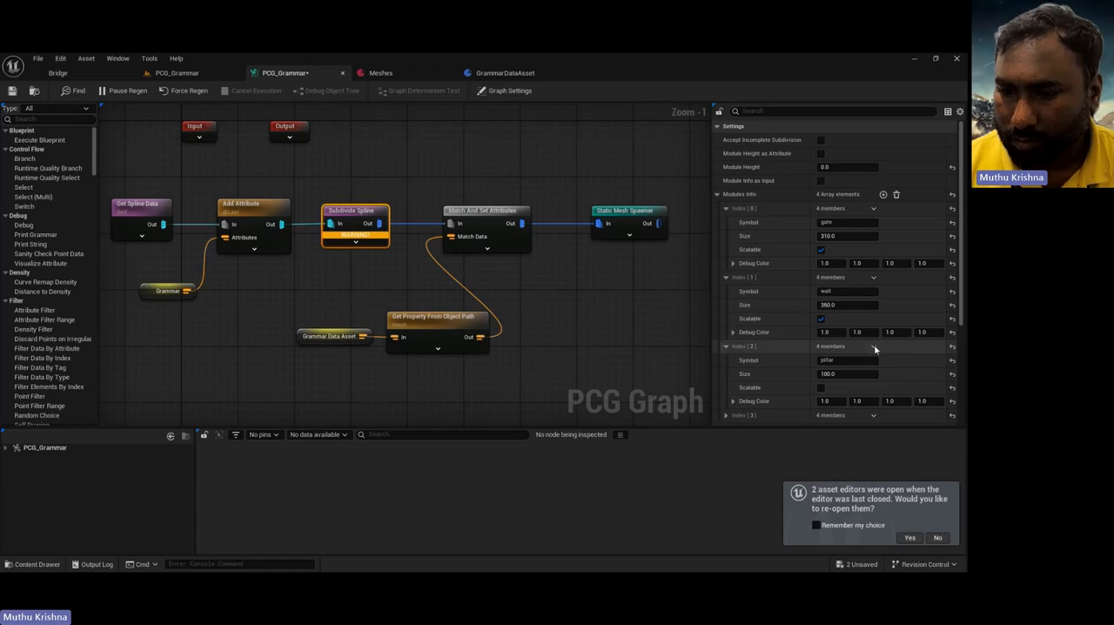
pyautogui.click(821, 387)
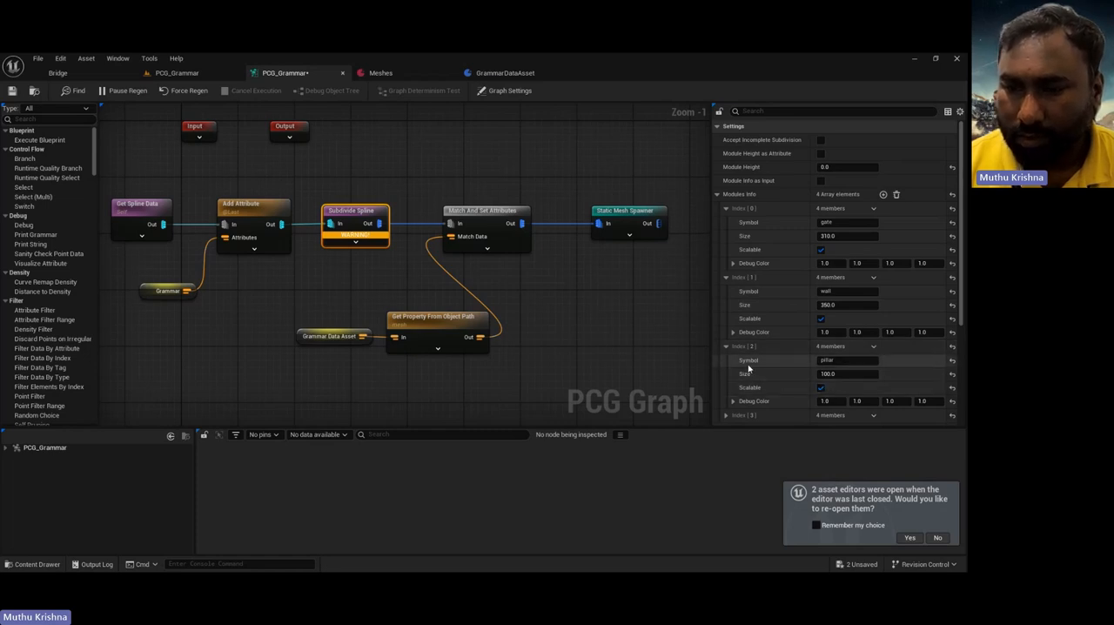
pyautogui.click(873, 347)
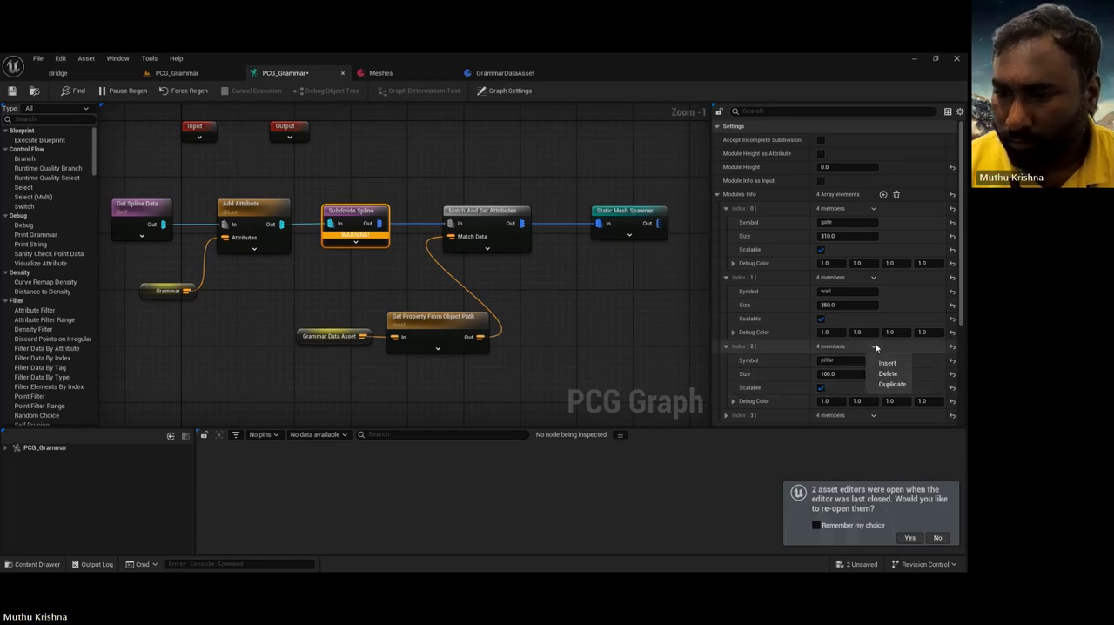
pyautogui.click(726, 346)
pyautogui.click(727, 360)
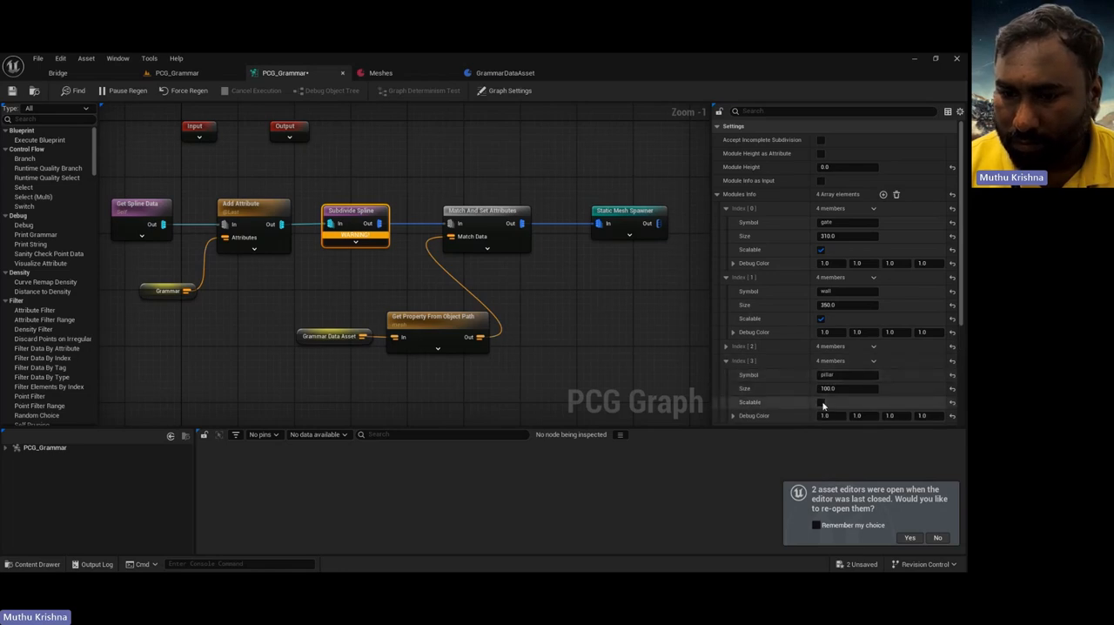
pyautogui.click(443, 168)
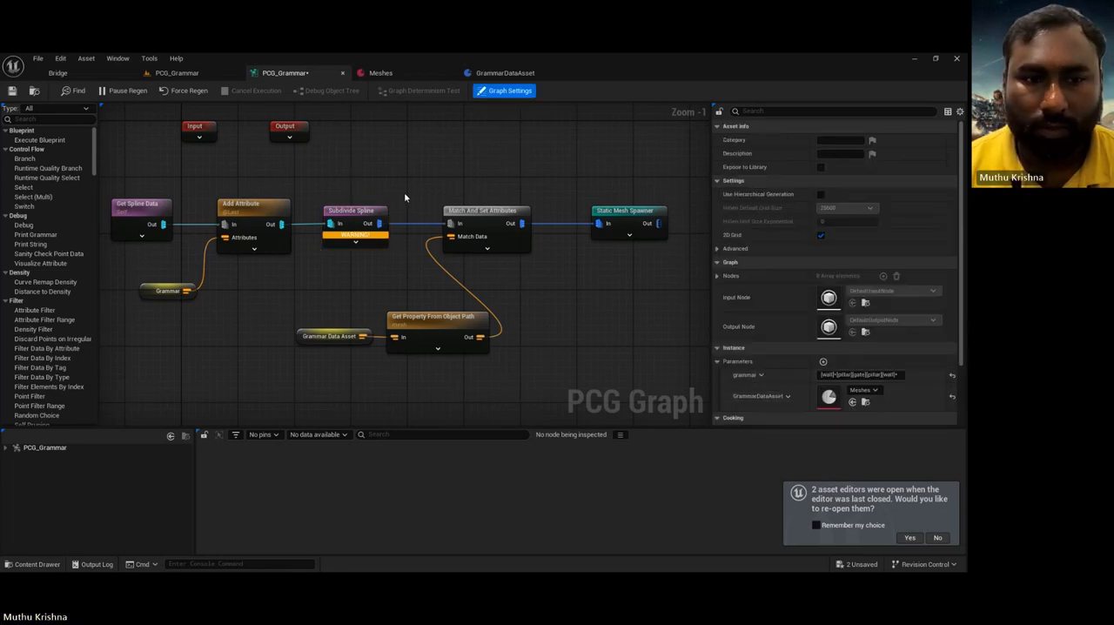
# Step: Delete the Index 3 entry from the Subdivide Spline node's Modules Info and check the level and the Meshes data asset
pyautogui.click(357, 212)
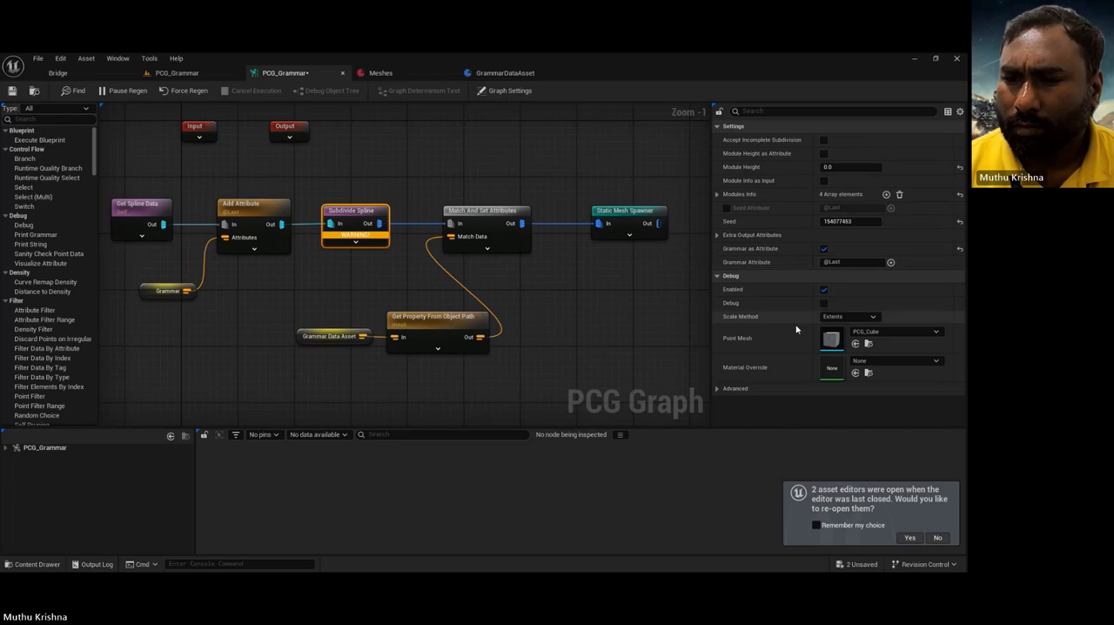
pyautogui.click(716, 194)
pyautogui.scroll(-1, 798, 358)
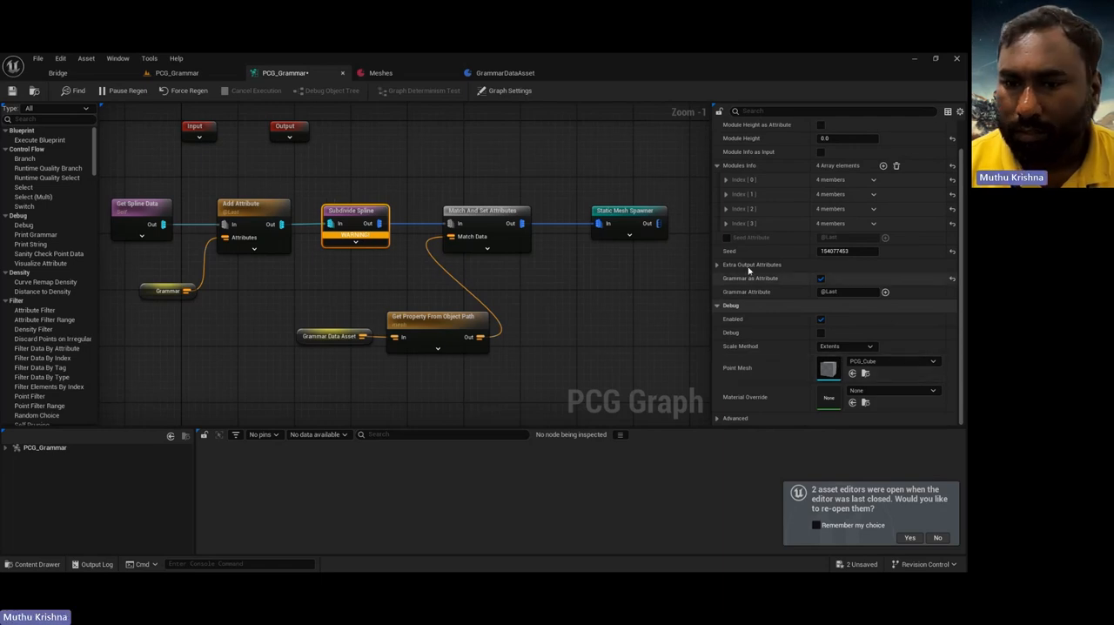
pyautogui.click(873, 223)
pyautogui.click(890, 249)
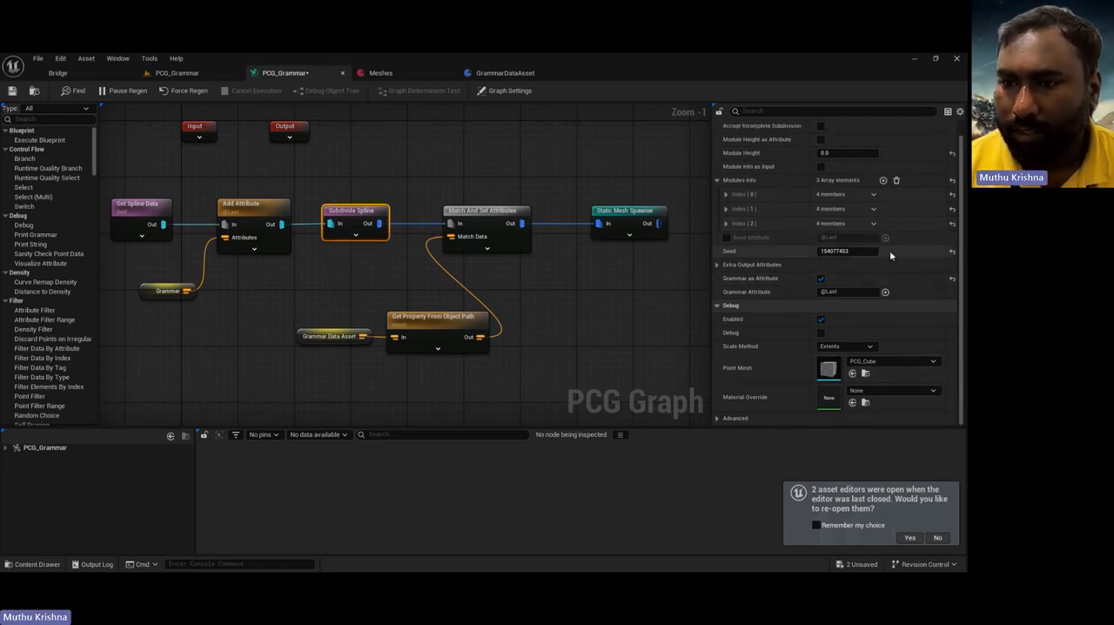
pyautogui.click(393, 156)
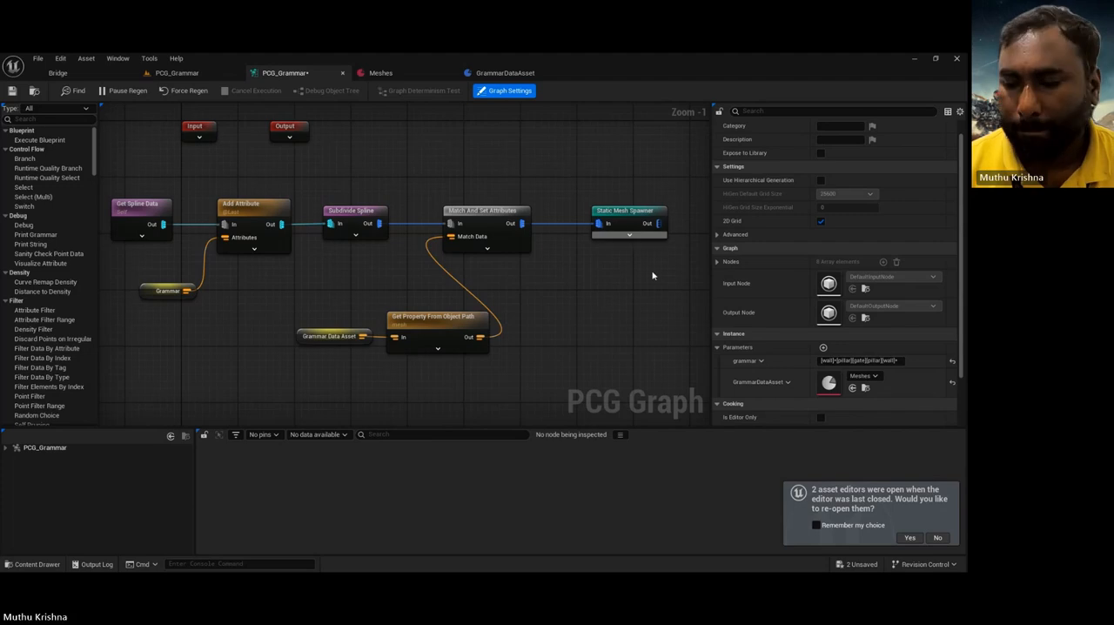
pyautogui.click(177, 72)
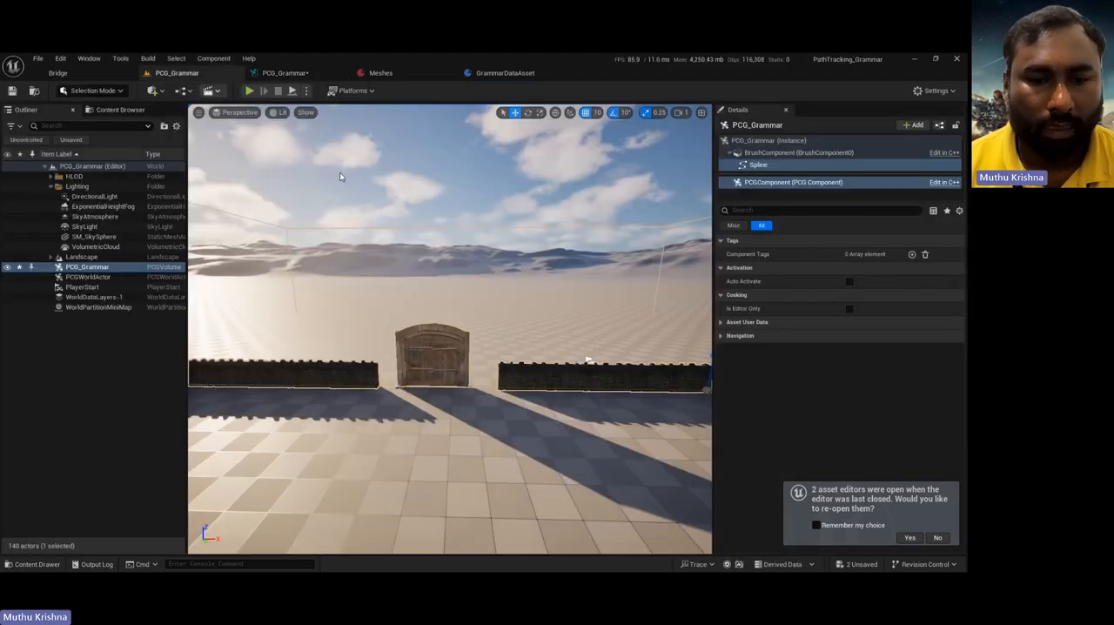
pyautogui.click(381, 74)
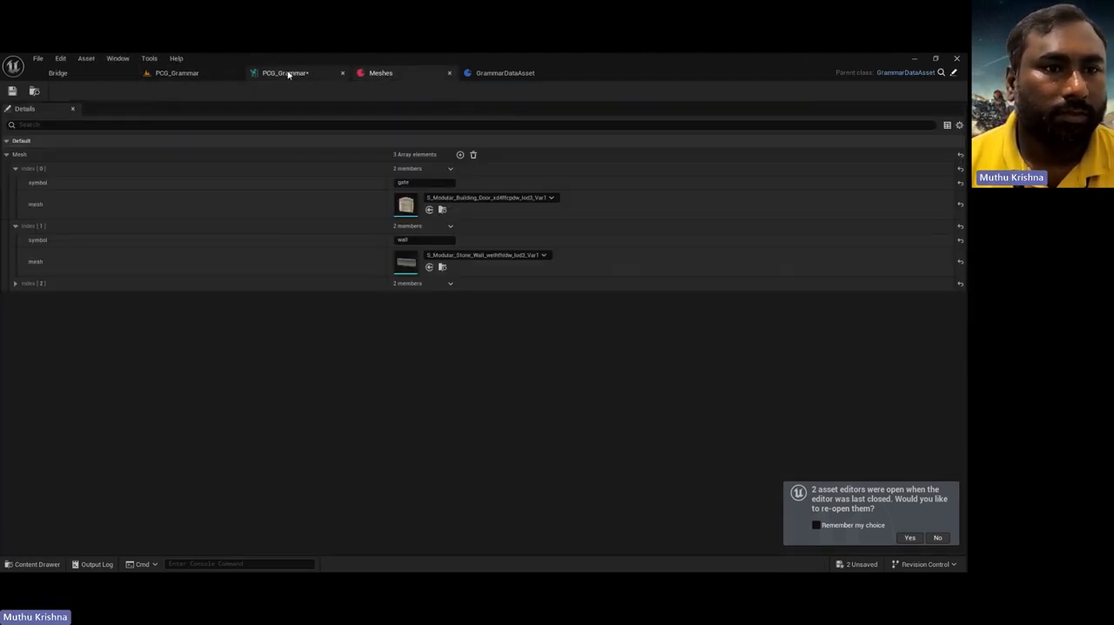
# Step: Disable the Static Mesh Spawner node in the PCG graph and bring an empty area below the nodes into view
pyautogui.click(287, 73)
pyautogui.click(623, 214)
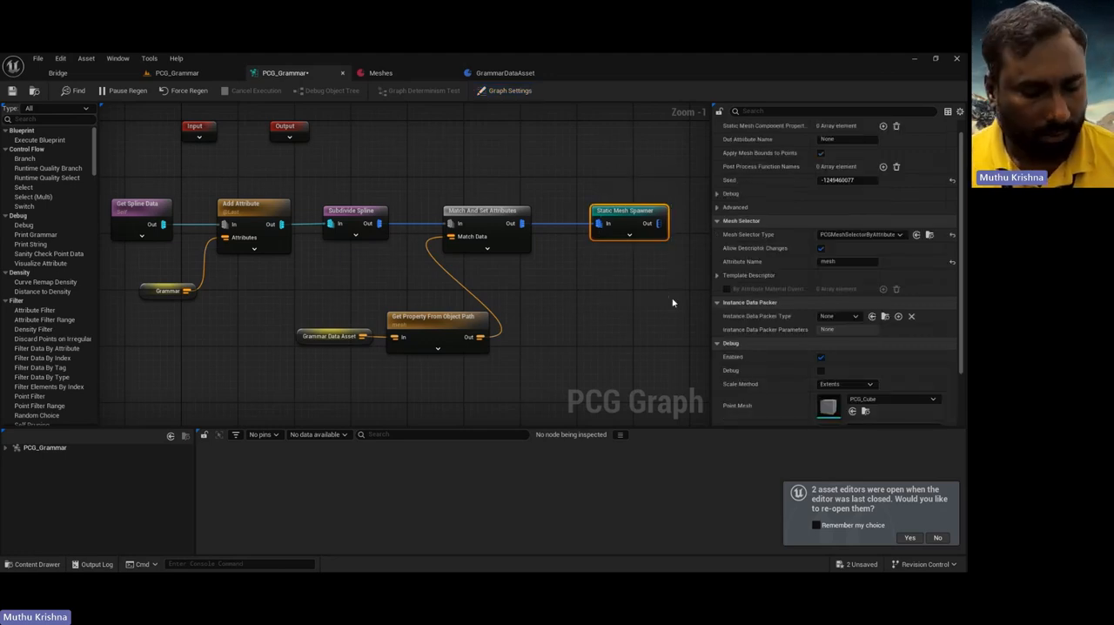
pyautogui.press('e')
pyautogui.click(517, 391)
pyautogui.moveTo(345, 401); pyautogui.dragTo(417, 278, button='right')
pyautogui.moveTo(404, 334); pyautogui.dragTo(365, 185, button='right')
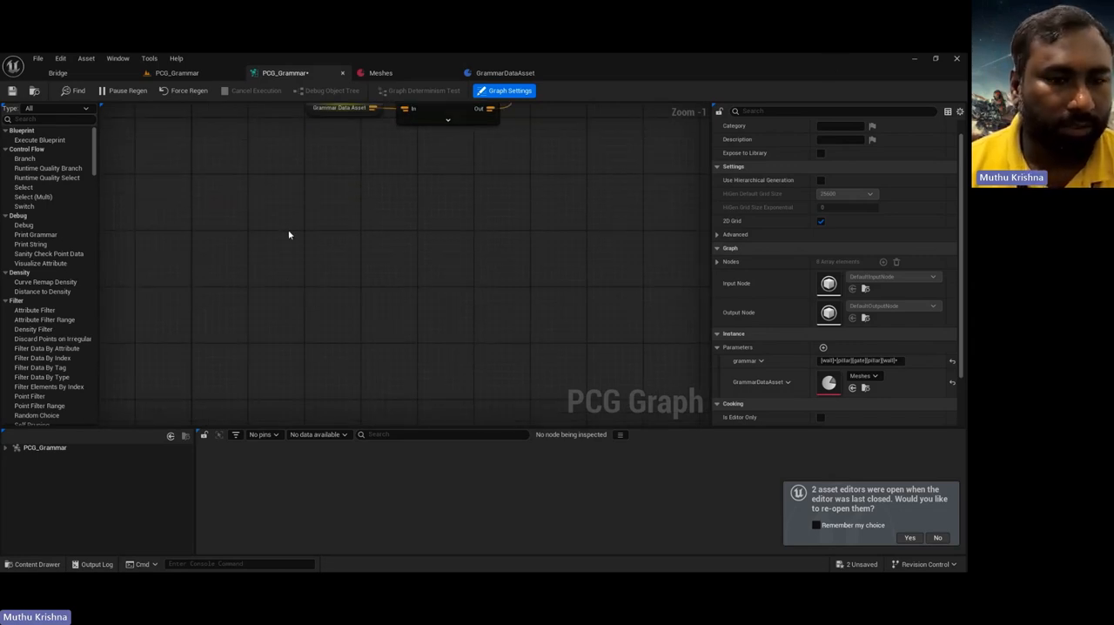
pyautogui.moveTo(289, 234); pyautogui.dragTo(240, 233, button='right')
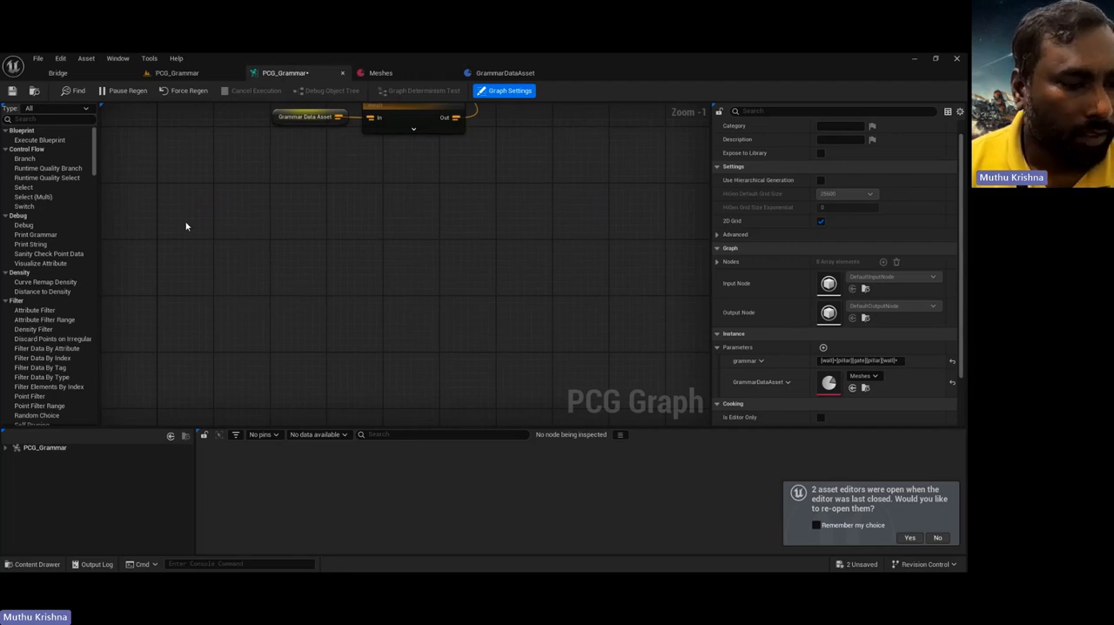
# Step: Sculpt a cluster of hills in the level's landscape and return to Selection mode
pyautogui.click(174, 76)
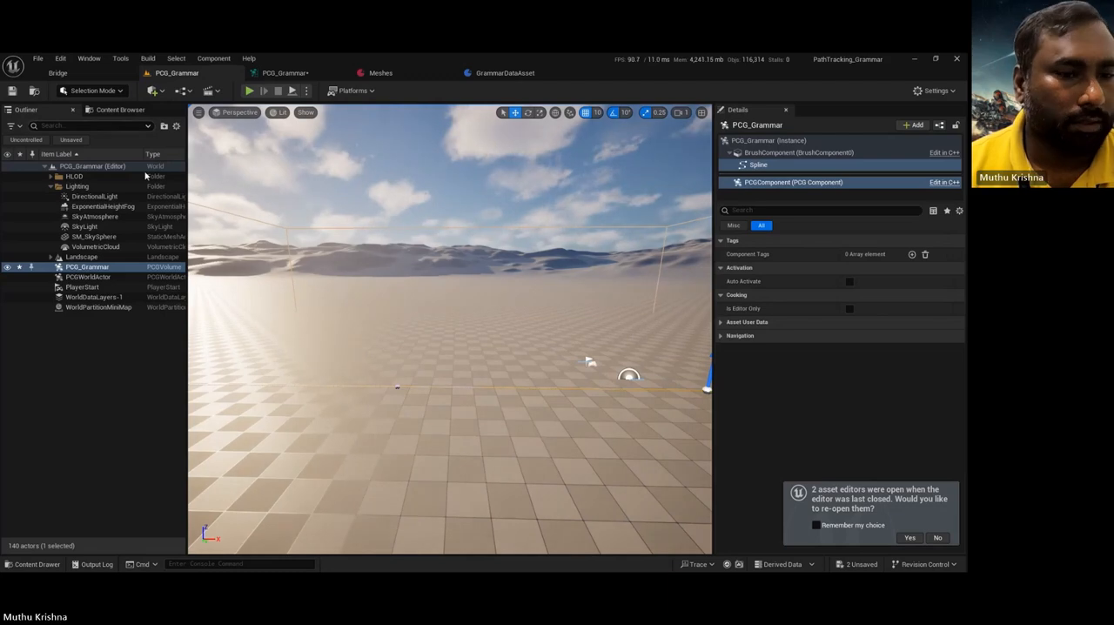
pyautogui.moveTo(475, 392); pyautogui.dragTo(435, 391, button='right')
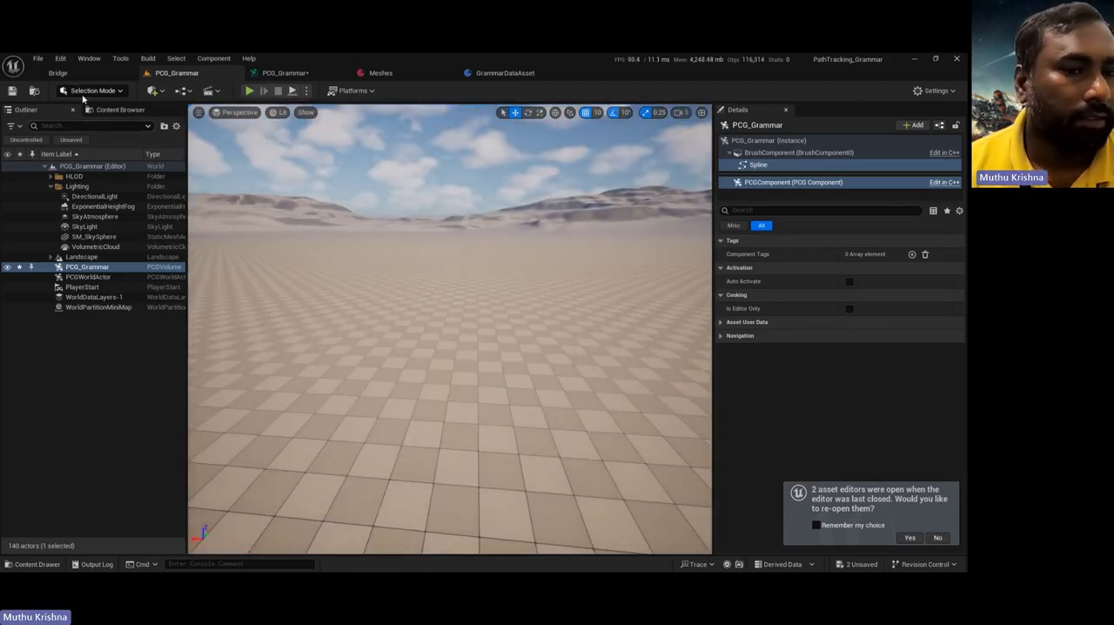
pyautogui.click(94, 94)
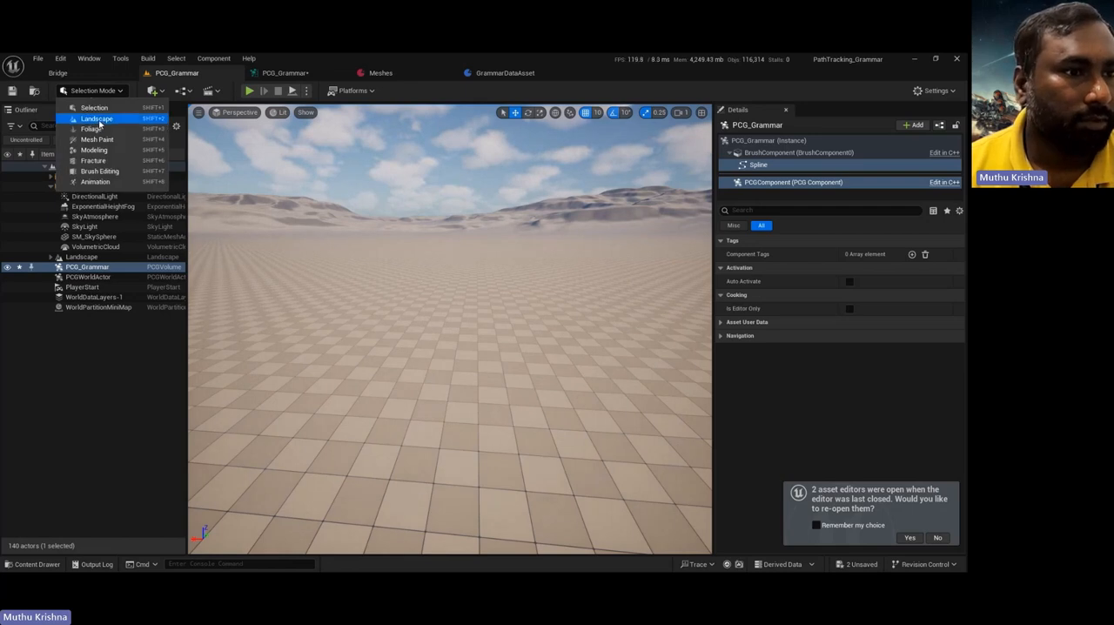
pyautogui.click(99, 120)
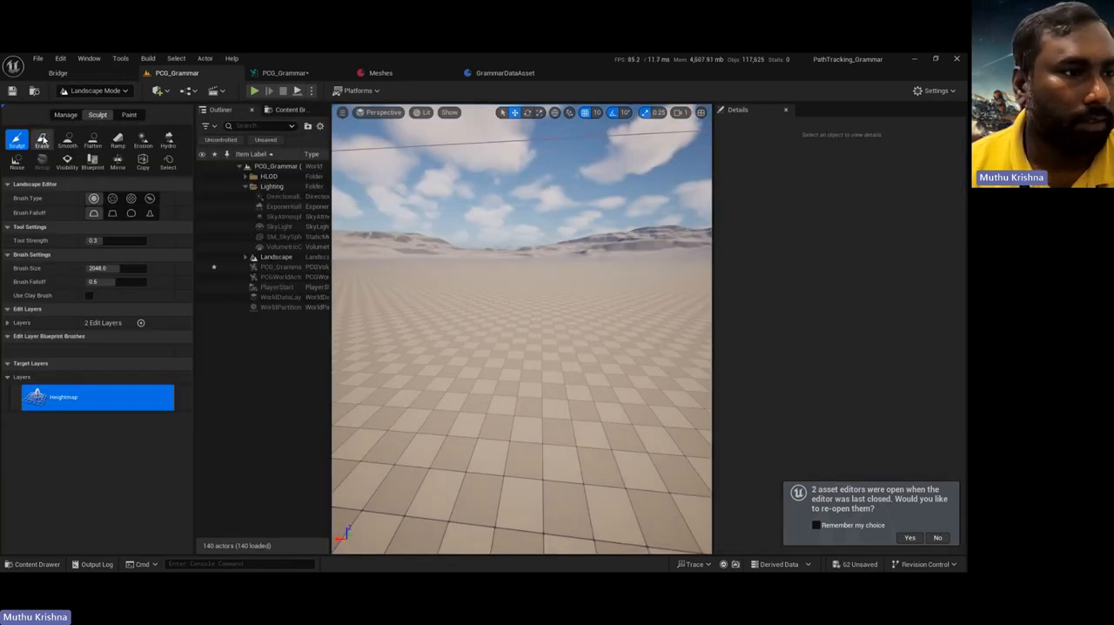
pyautogui.moveTo(525, 297)
pyautogui.mouseDown()
pyautogui.moveTo(397, 279)
pyautogui.moveTo(473, 282)
pyautogui.mouseUp()
pyautogui.moveTo(473, 282)
pyautogui.mouseDown(button='right')
pyautogui.moveTo(465, 304)
pyautogui.moveTo(418, 287)
pyautogui.moveTo(437, 298)
pyautogui.moveTo(453, 344)
pyautogui.moveTo(460, 304)
pyautogui.mouseUp(button='right')
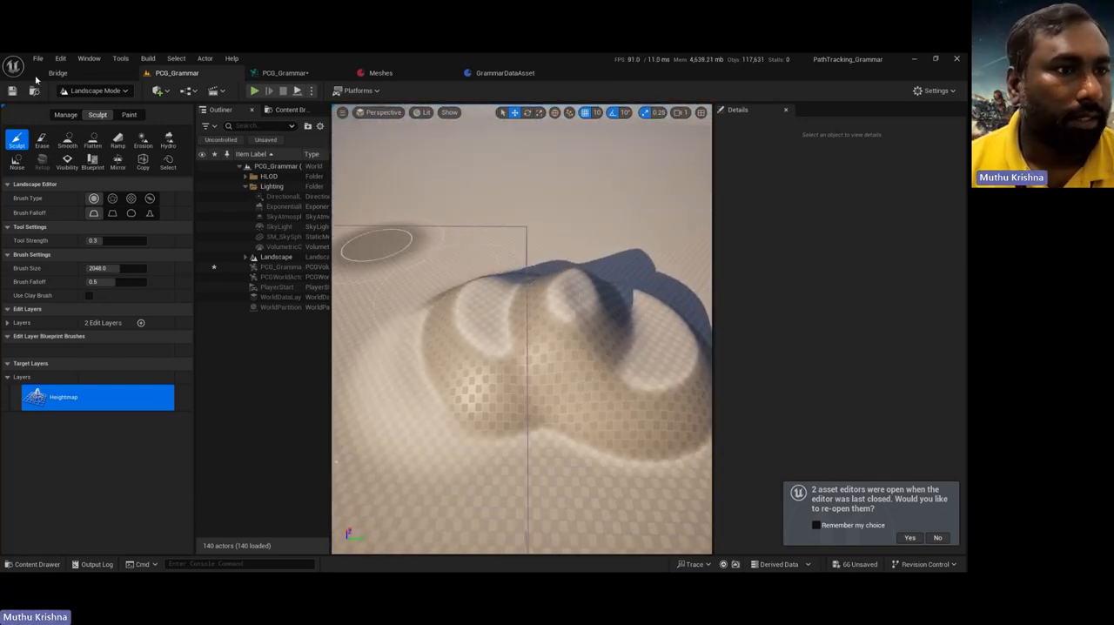
pyautogui.click(96, 91)
pyautogui.click(90, 107)
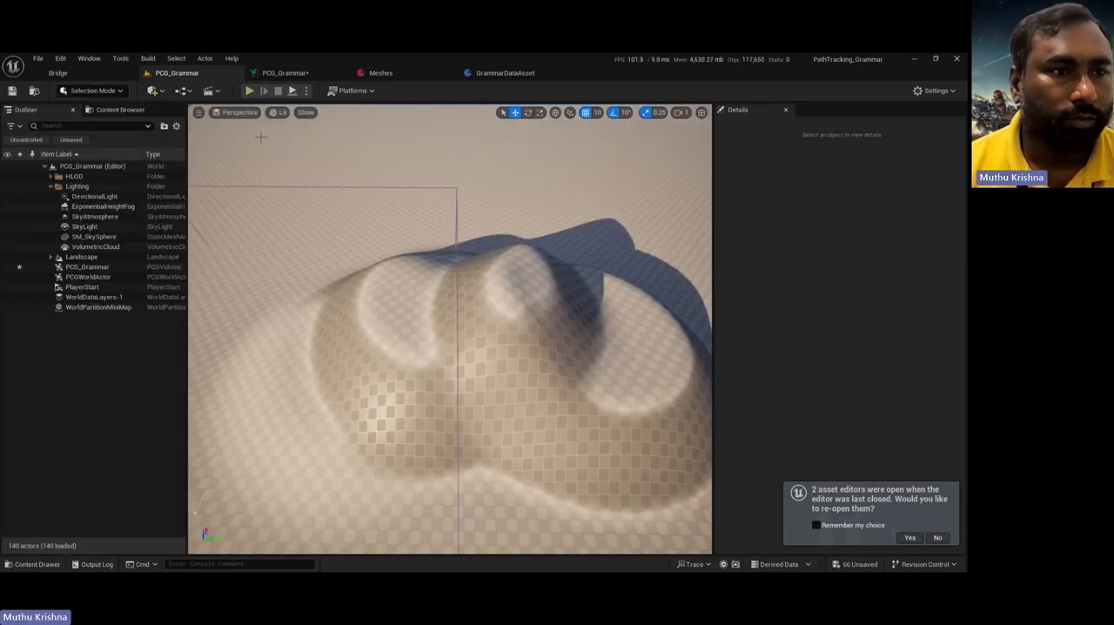
pyautogui.click(509, 75)
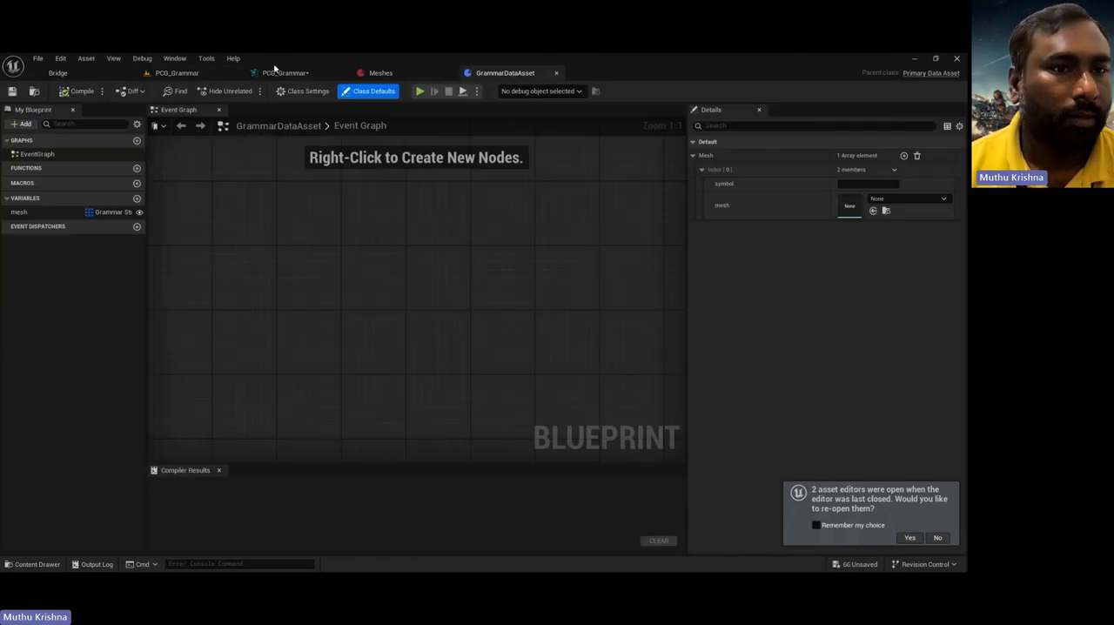
pyautogui.click(283, 73)
pyautogui.moveTo(367, 260); pyautogui.dragTo(365, 261, button='right')
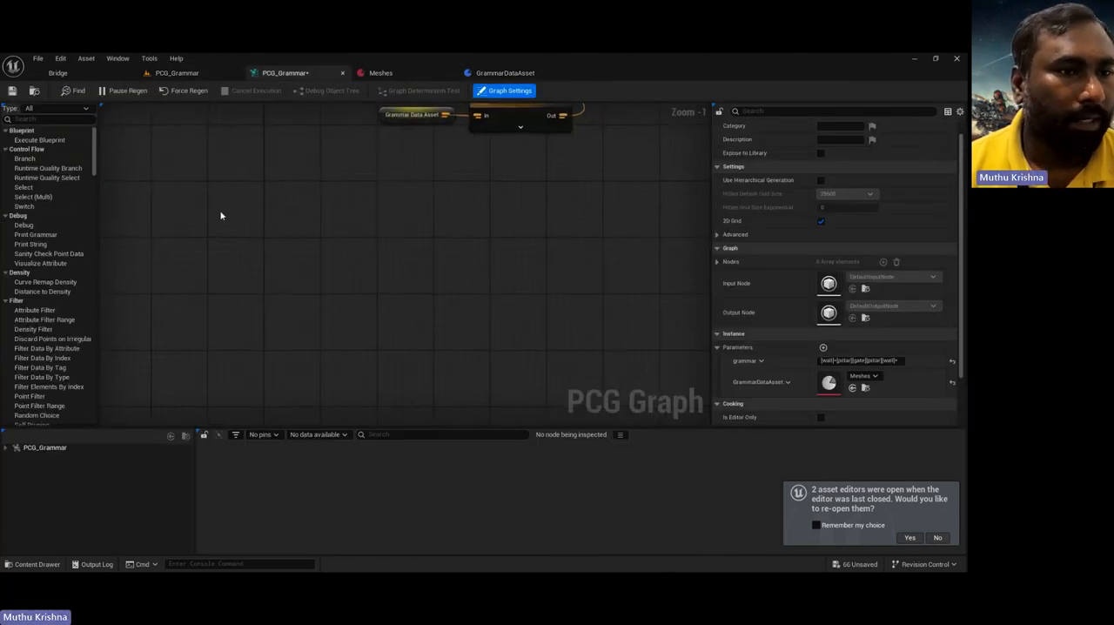
# Step: Add a basic empty Actor to the level and rename it Start
pyautogui.click(177, 74)
pyautogui.click(153, 91)
pyautogui.moveTo(179, 186)
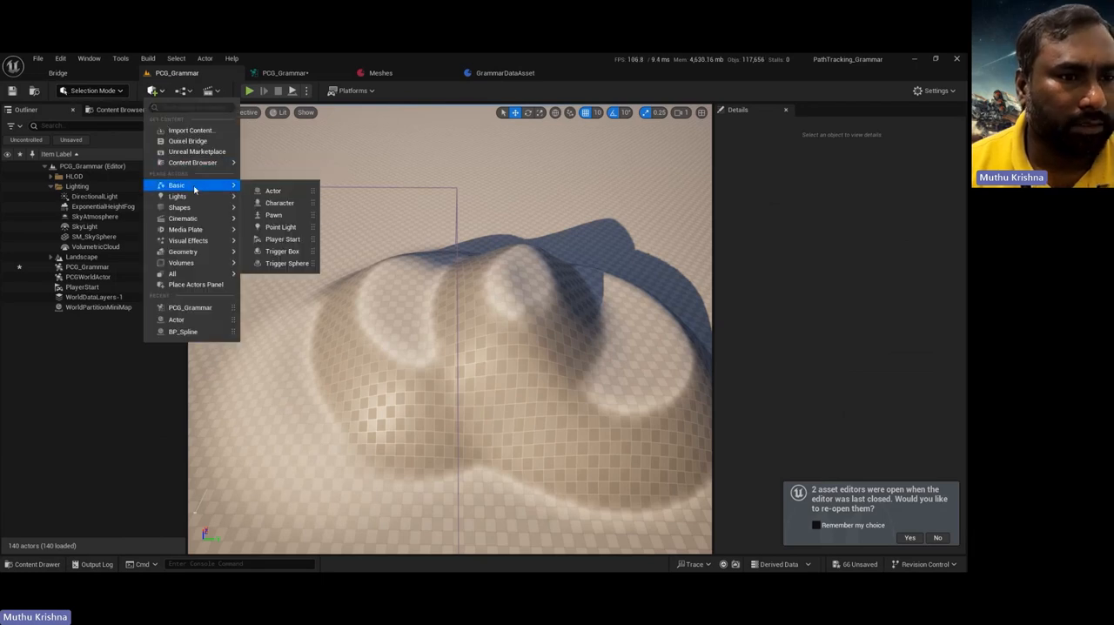
pyautogui.click(271, 188)
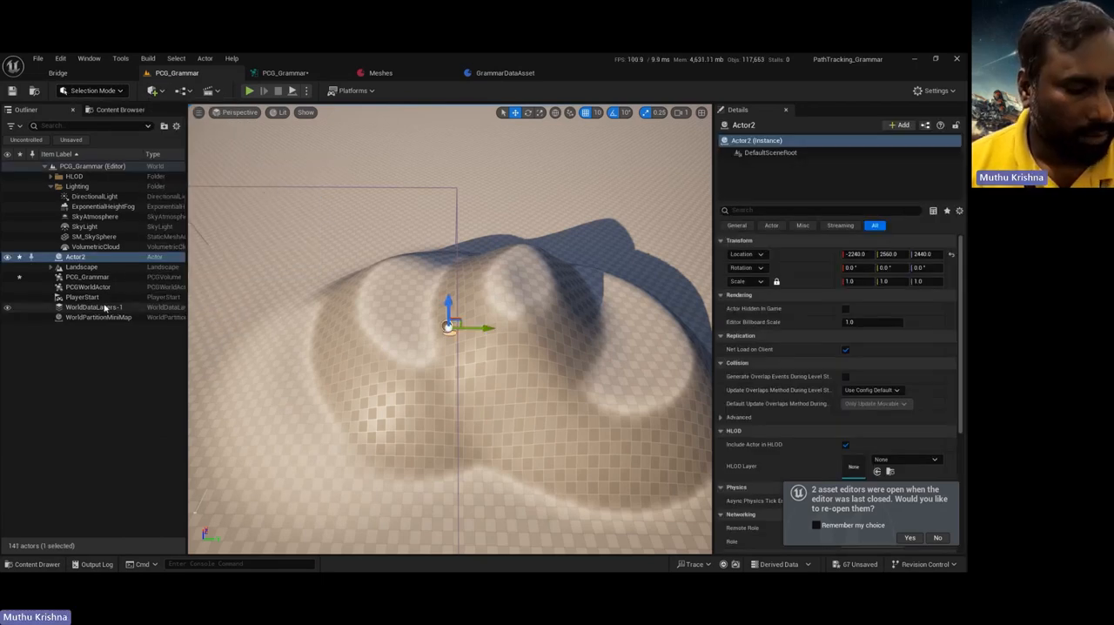
pyautogui.click(81, 267)
pyautogui.click(76, 257)
pyautogui.press('F2')
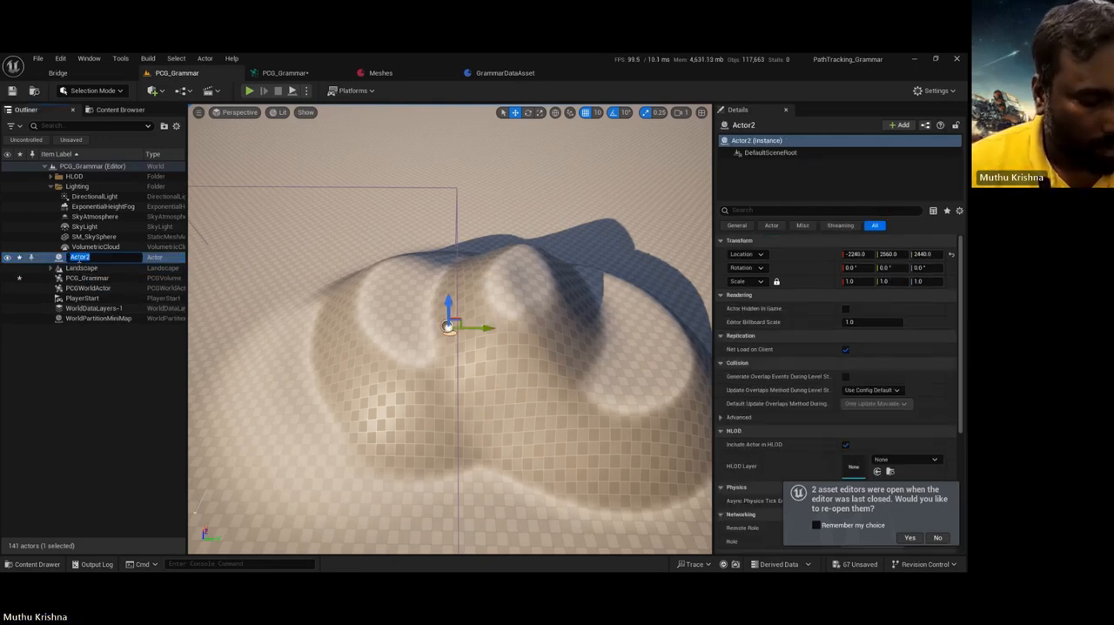
pyautogui.write('Start')
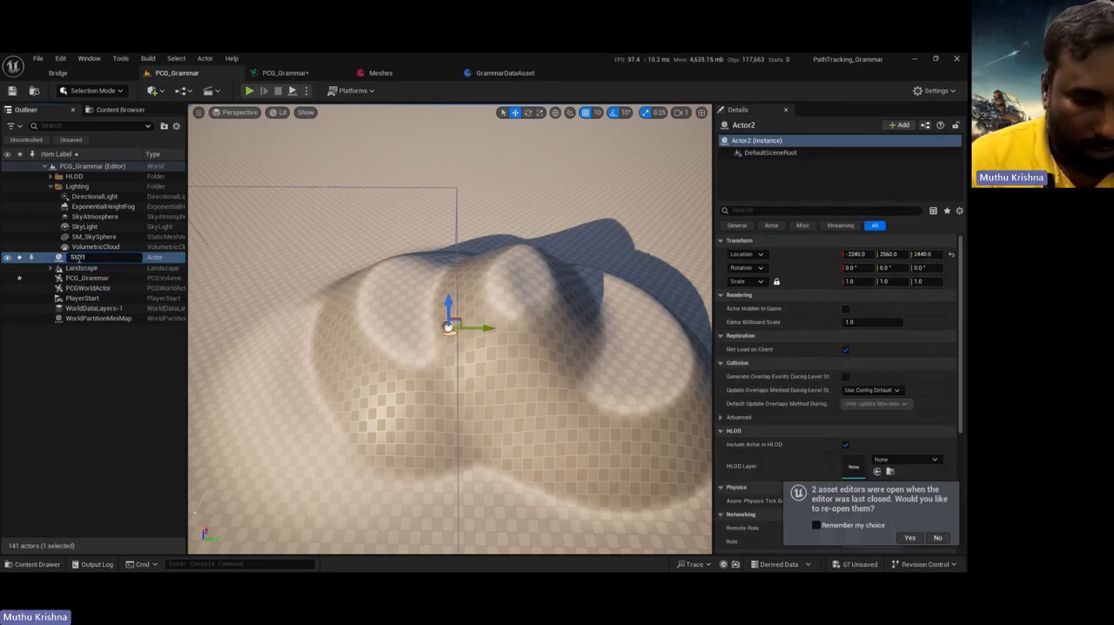
pyautogui.press('Return')
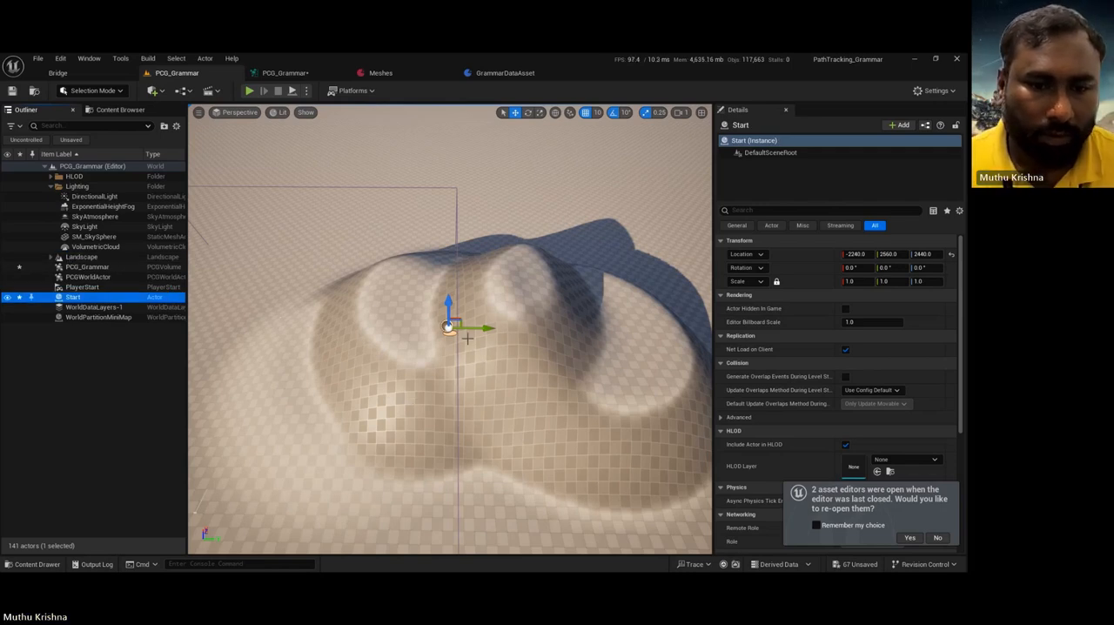
# Step: Snap the Start actor down to the landscape and move it along Y to about 520, beside the foot of the hills
pyautogui.moveTo(467, 338); pyautogui.dragTo(298, 338)
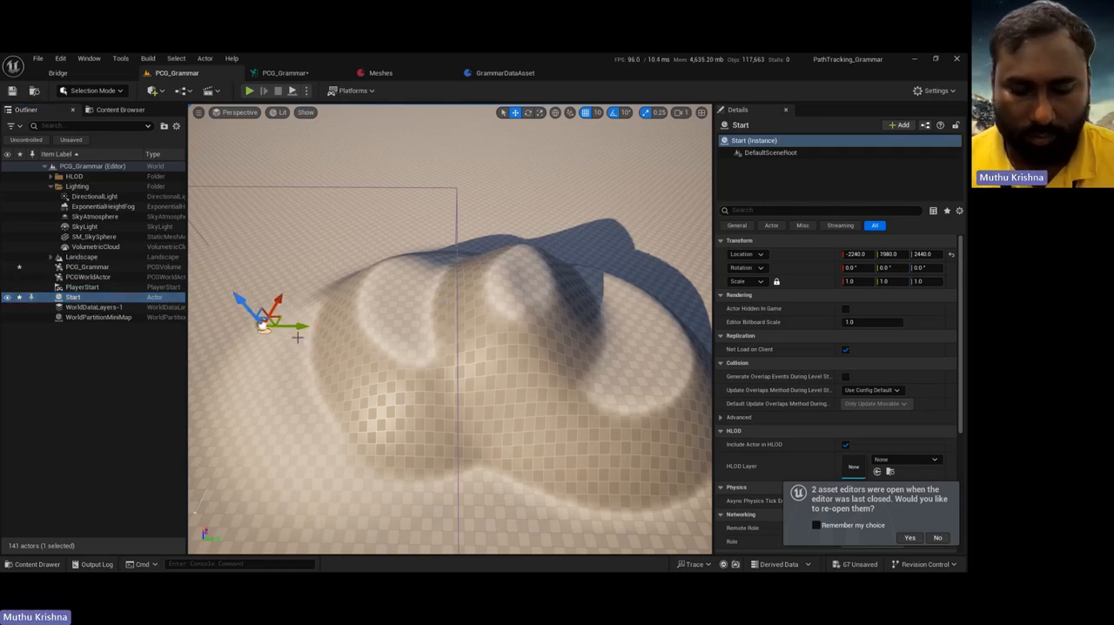
pyautogui.press('End')
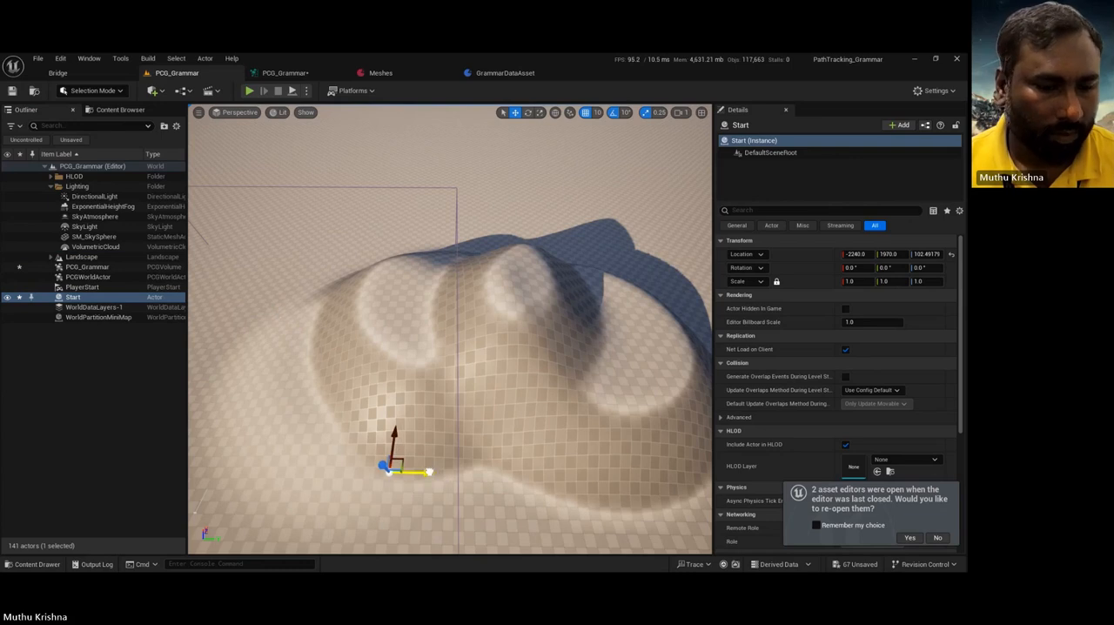
pyautogui.moveTo(427, 472); pyautogui.dragTo(296, 472)
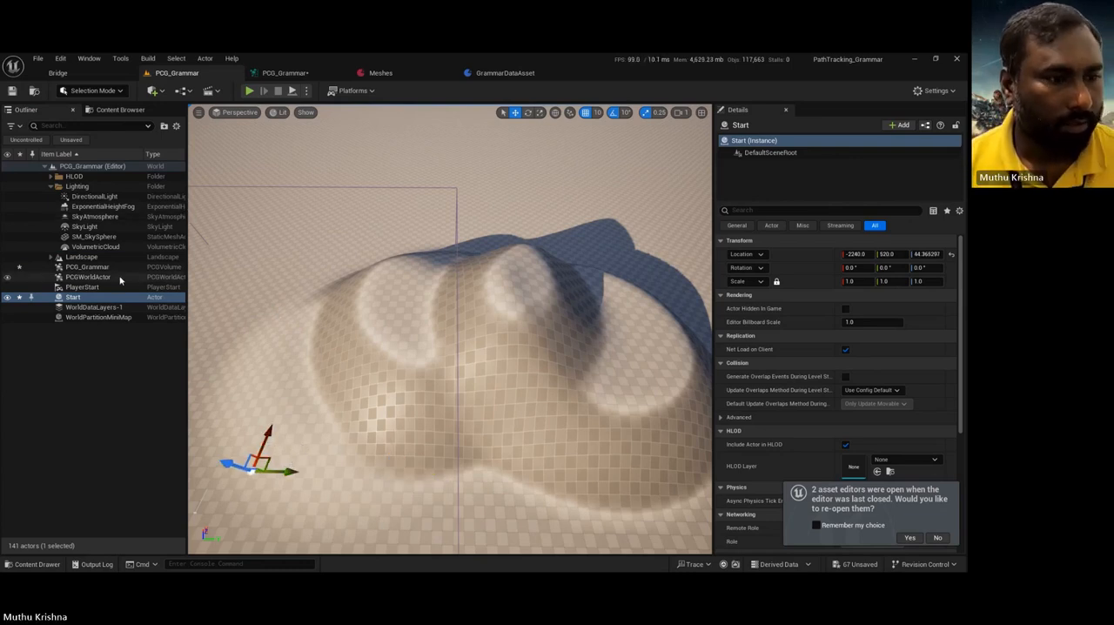
# Step: Duplicate the Start actor and rename the copy End
pyautogui.hotkey('ctrl', 'd')
pyautogui.press('F2')
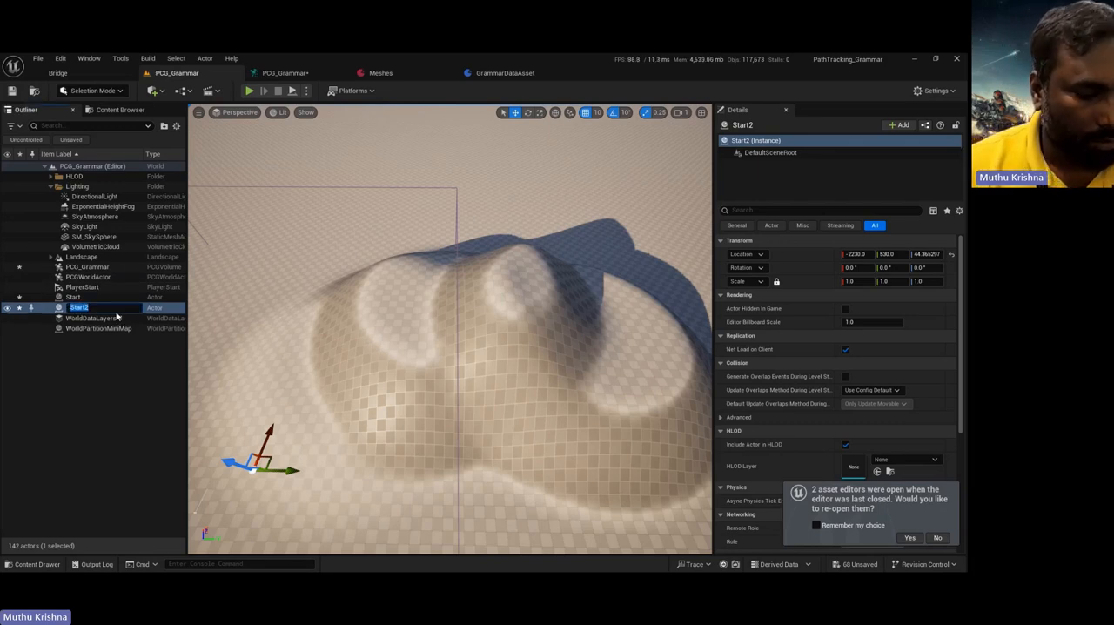
pyautogui.write('End')
pyautogui.press('Return')
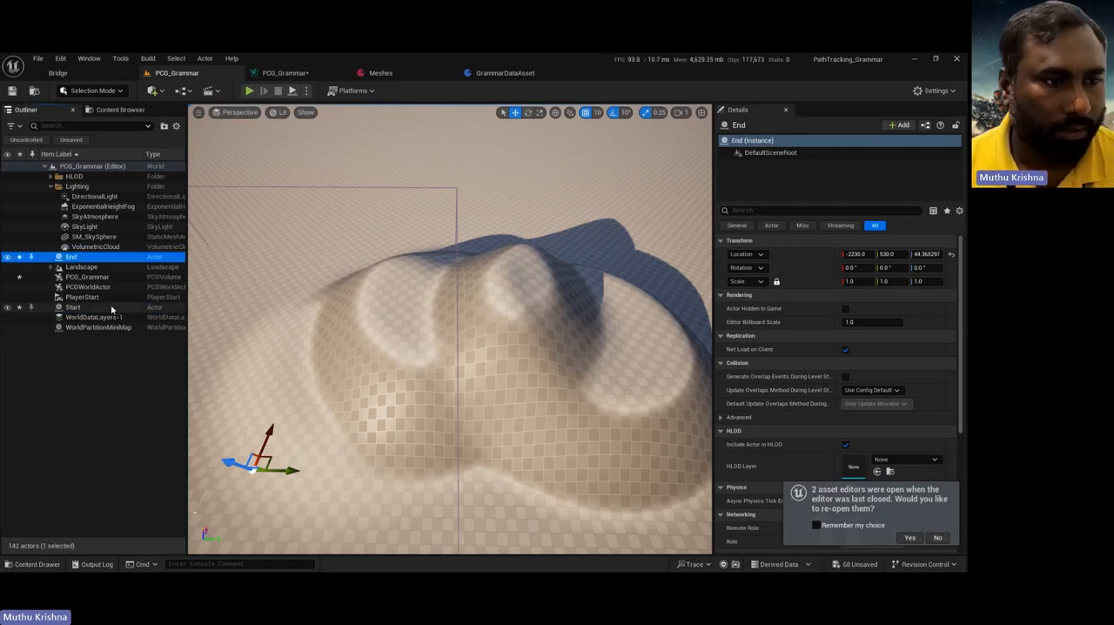
# Step: Add an actor tag named end to the End actor
pyautogui.click(783, 211)
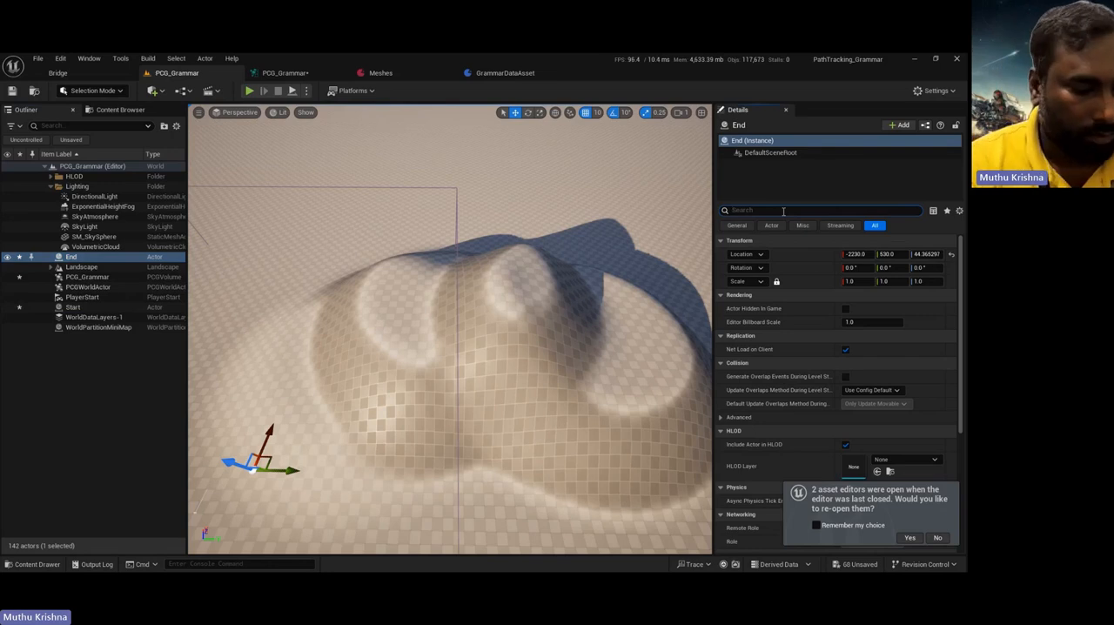
pyautogui.write('tag')
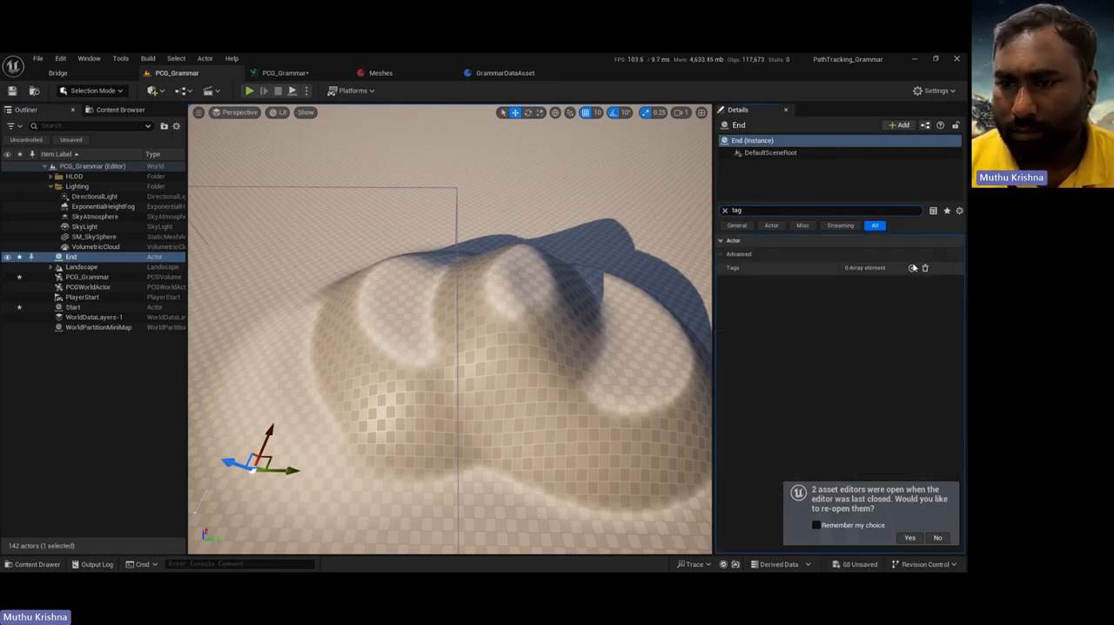
pyautogui.click(912, 269)
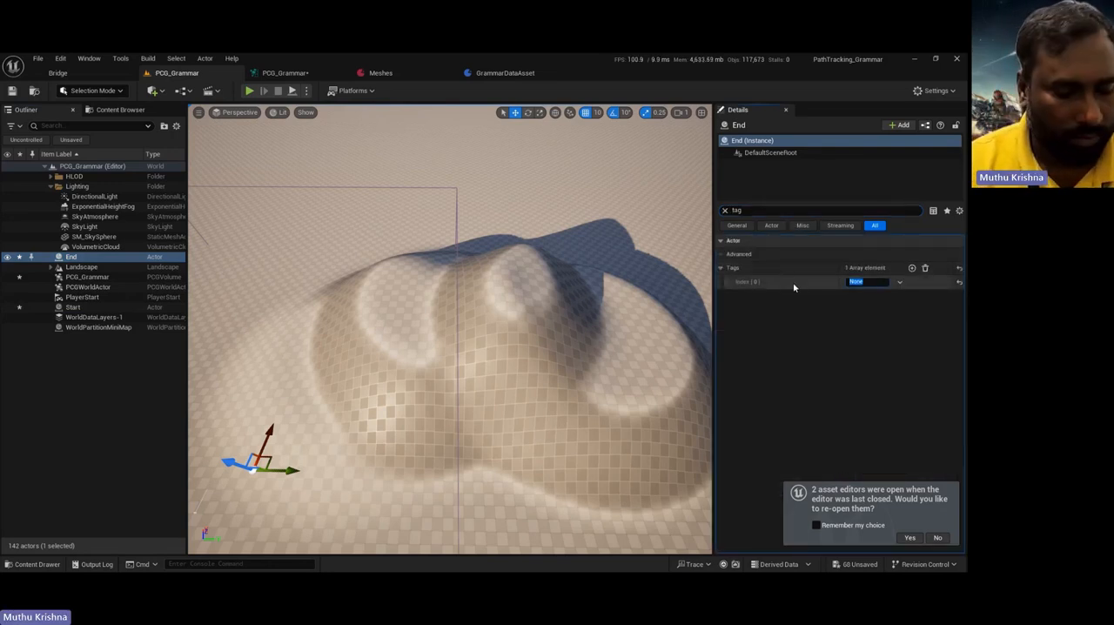
pyautogui.write('end')
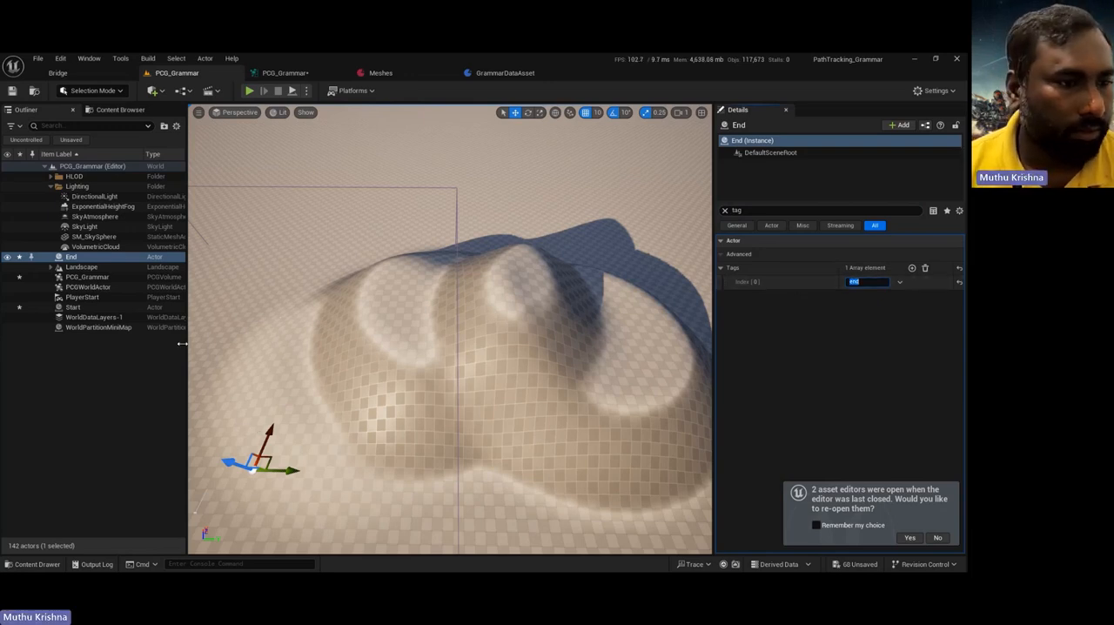
# Step: Add an actor tag named start to the Start actor
pyautogui.click(73, 307)
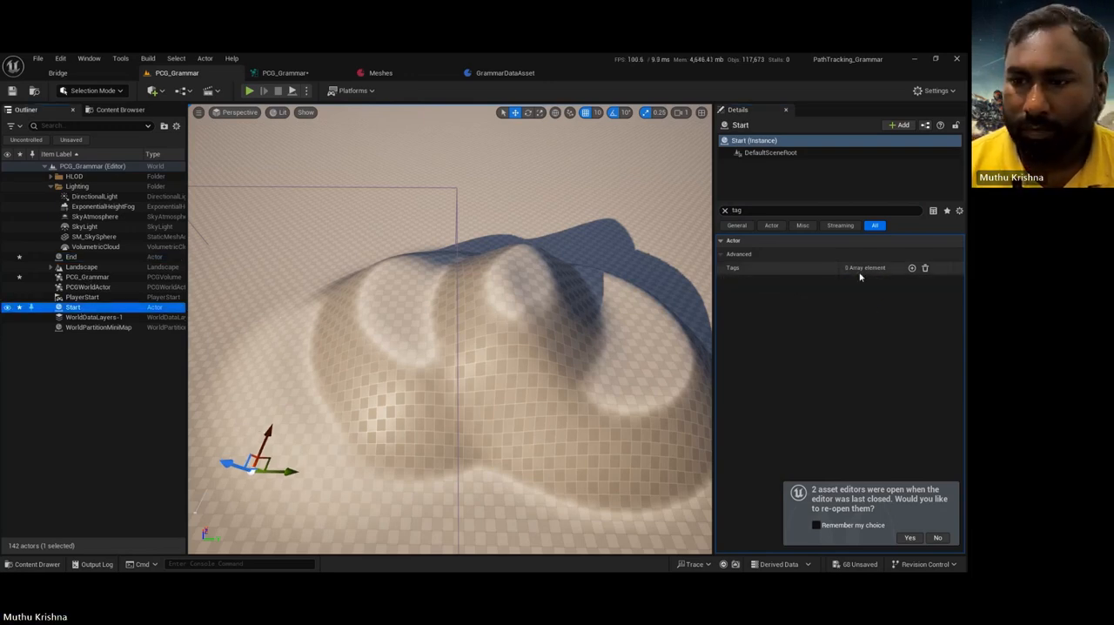
pyautogui.click(911, 269)
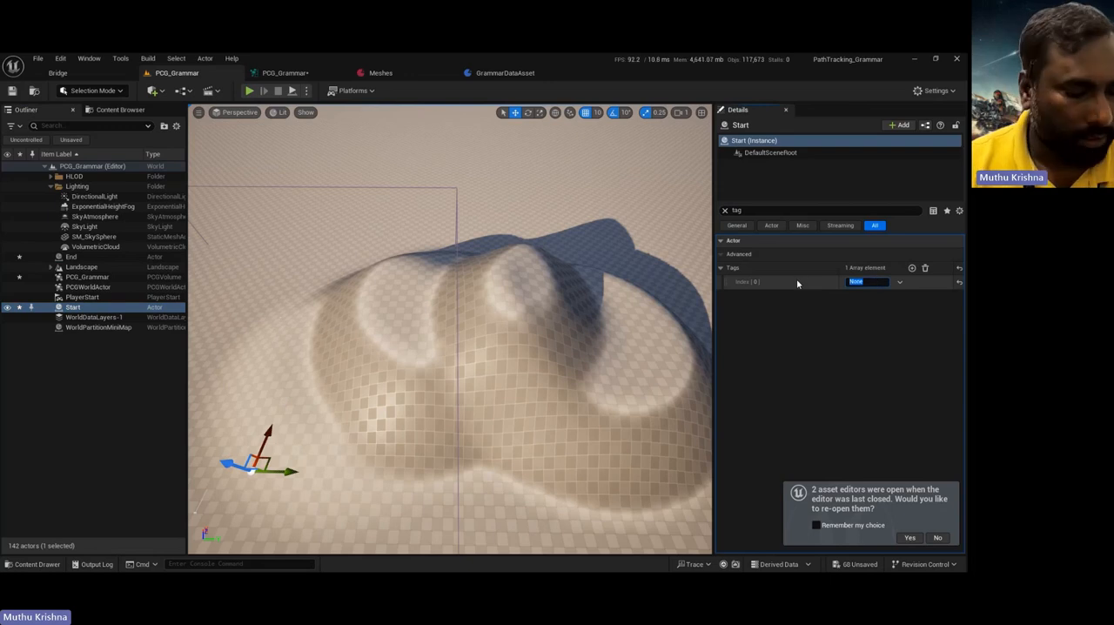
pyautogui.write('startr')
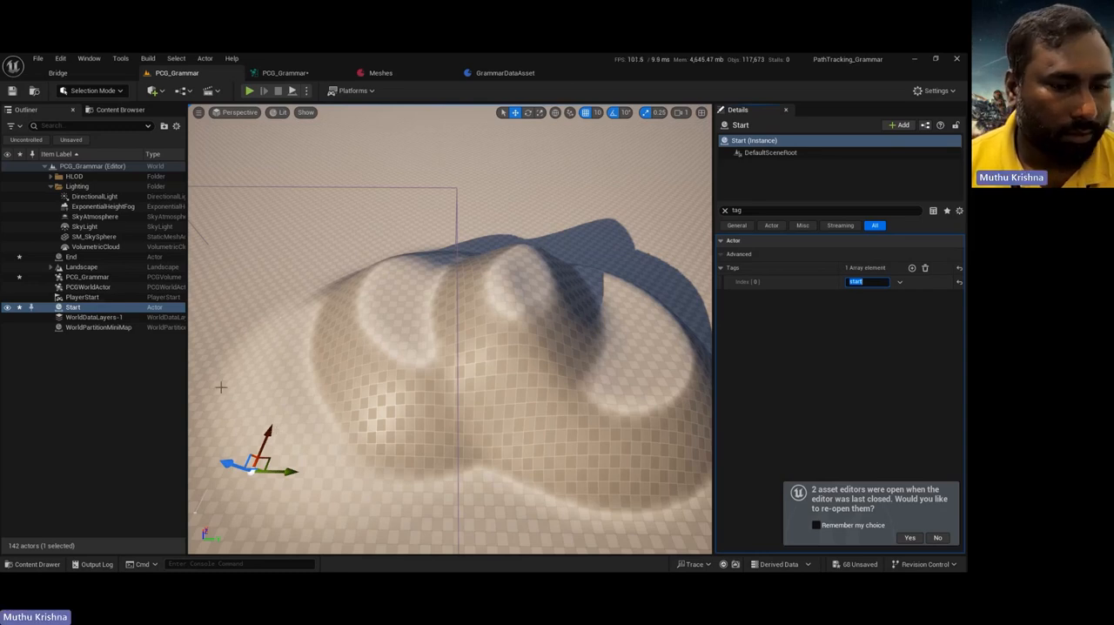
# Step: Move the Start actor across the landscape to the far side of the hills, opposite the End actor
pyautogui.moveTo(270, 464); pyautogui.dragTo(563, 236)
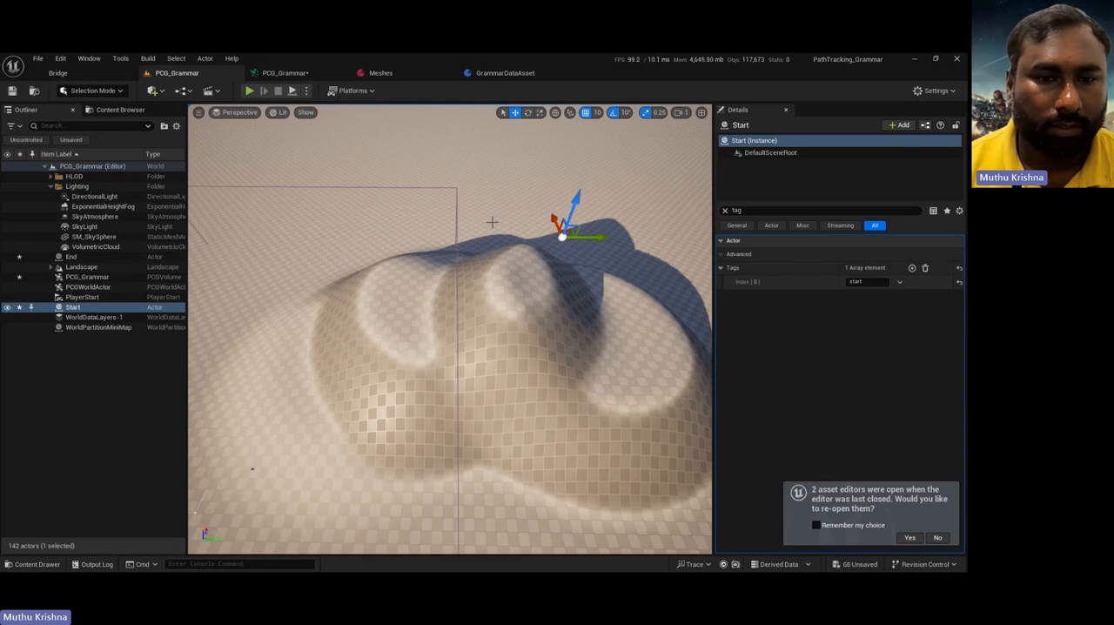
pyautogui.moveTo(441, 183)
pyautogui.mouseDown(button='right')
pyautogui.moveTo(370, 187)
pyautogui.moveTo(441, 183)
pyautogui.mouseUp(button='right')
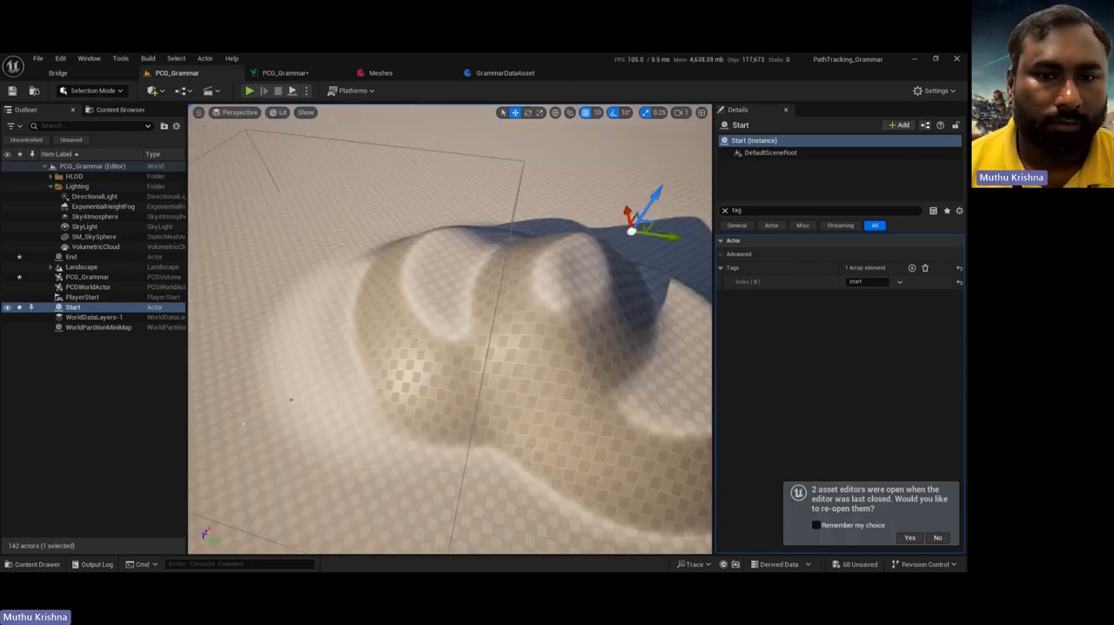
# Step: Enlarge the PCG_Grammar volume proportionally by setting its X scale to 50, giving a scale of 50, 50, 20
pyautogui.click(514, 208)
pyautogui.click(724, 210)
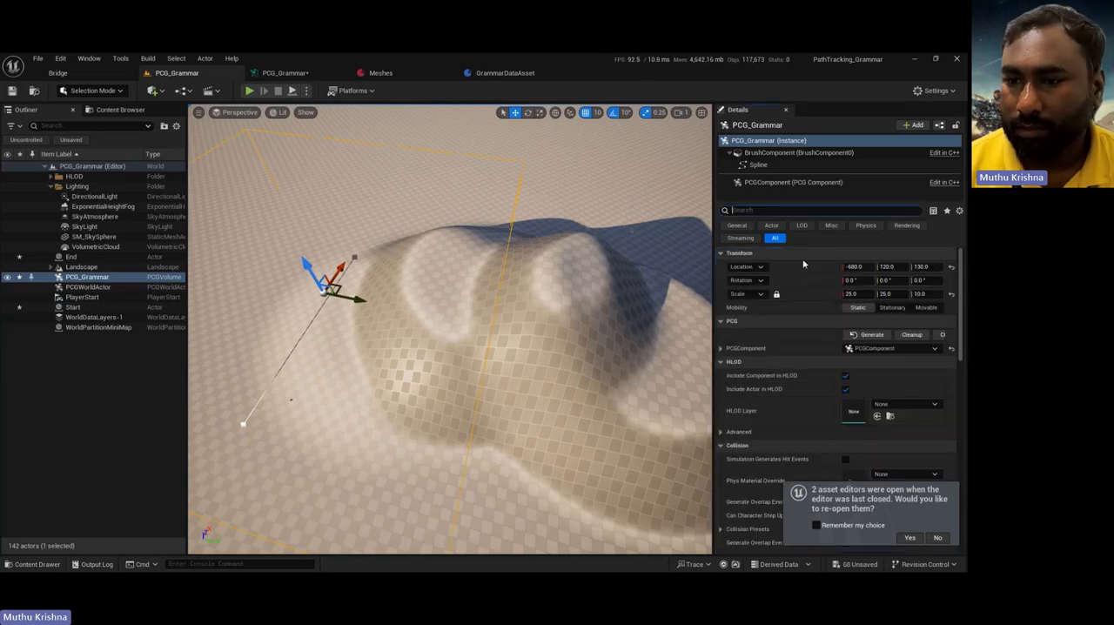
pyautogui.click(860, 294)
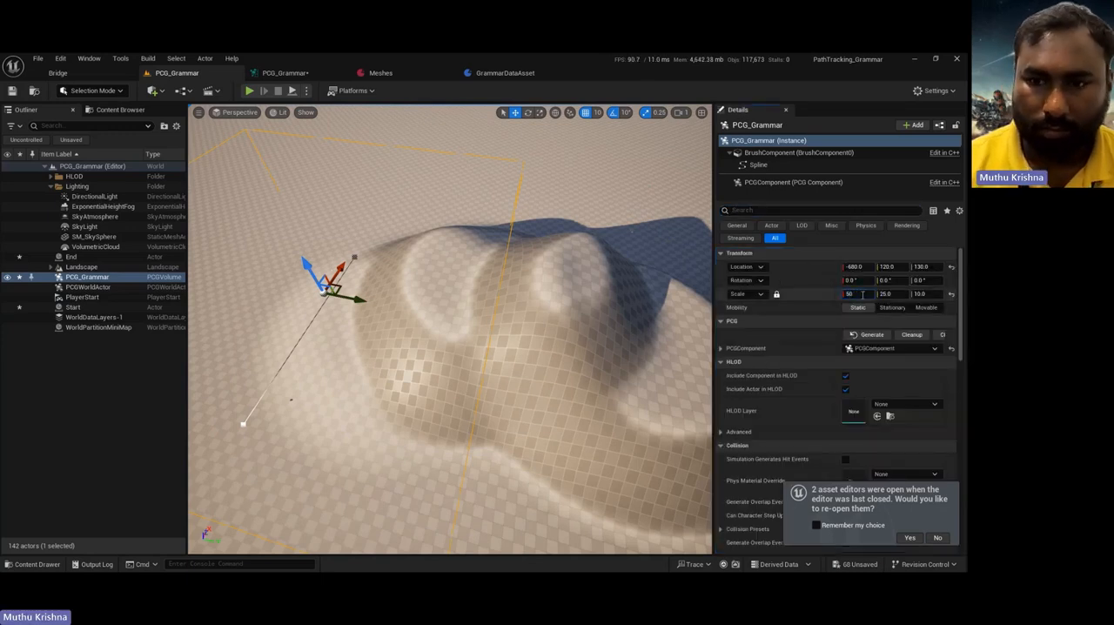
pyautogui.write('50')
pyautogui.press('Return')
pyautogui.moveTo(482, 216)
pyautogui.mouseDown(button='right')
pyautogui.moveTo(548, 196)
pyautogui.moveTo(482, 215)
pyautogui.mouseUp(button='right')
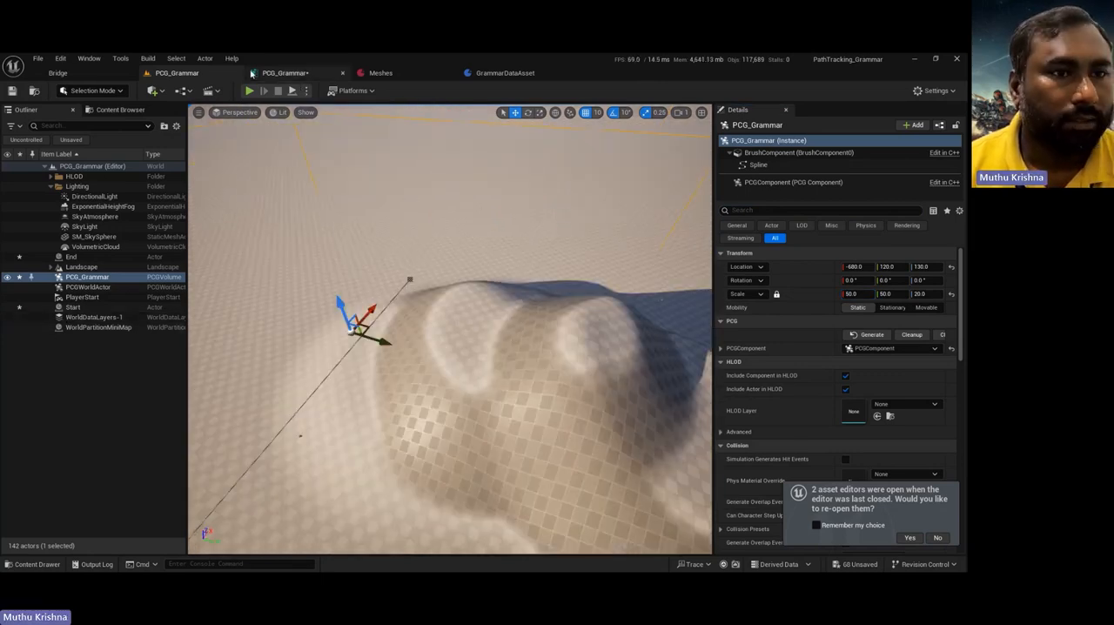
# Step: Add a Get Landscape Data node in empty space of the PCG_Grammar graph and connect its output to a new Surface Sampler's Surface input
pyautogui.click(287, 73)
pyautogui.rightClick(228, 247)
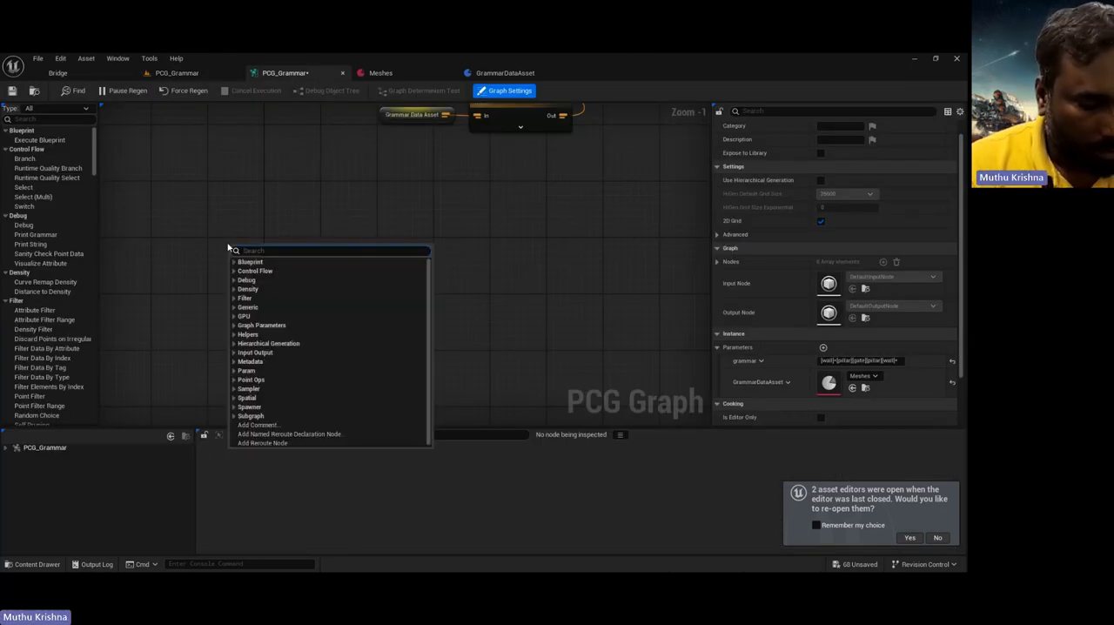
pyautogui.write('land')
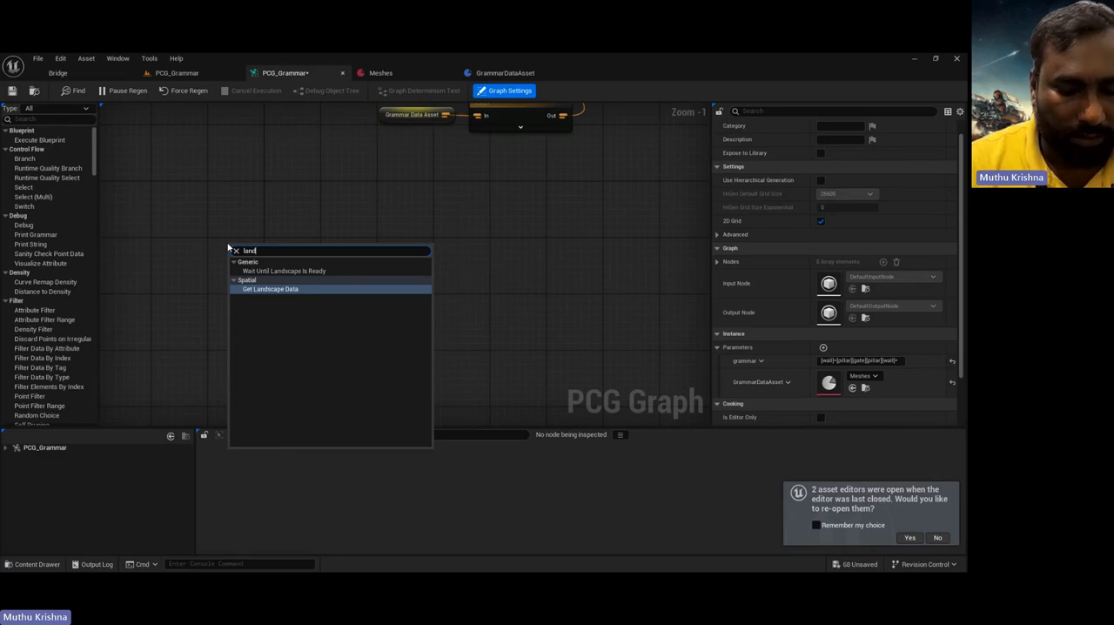
pyautogui.press('Return')
pyautogui.moveTo(293, 261); pyautogui.dragTo(322, 261)
pyautogui.write('sample')
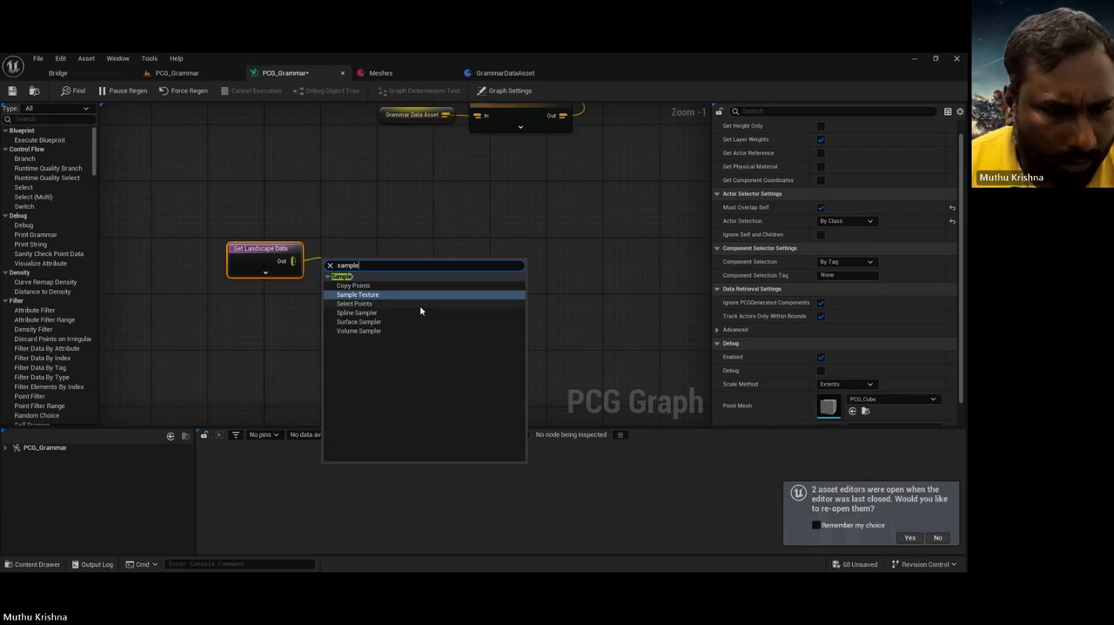
pyautogui.click(386, 322)
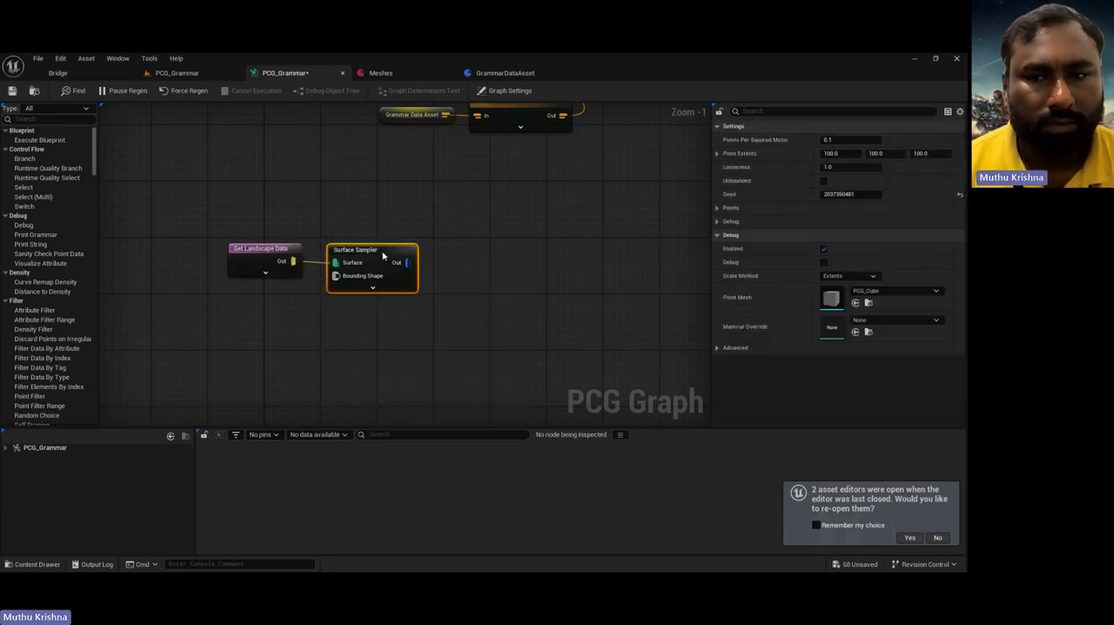
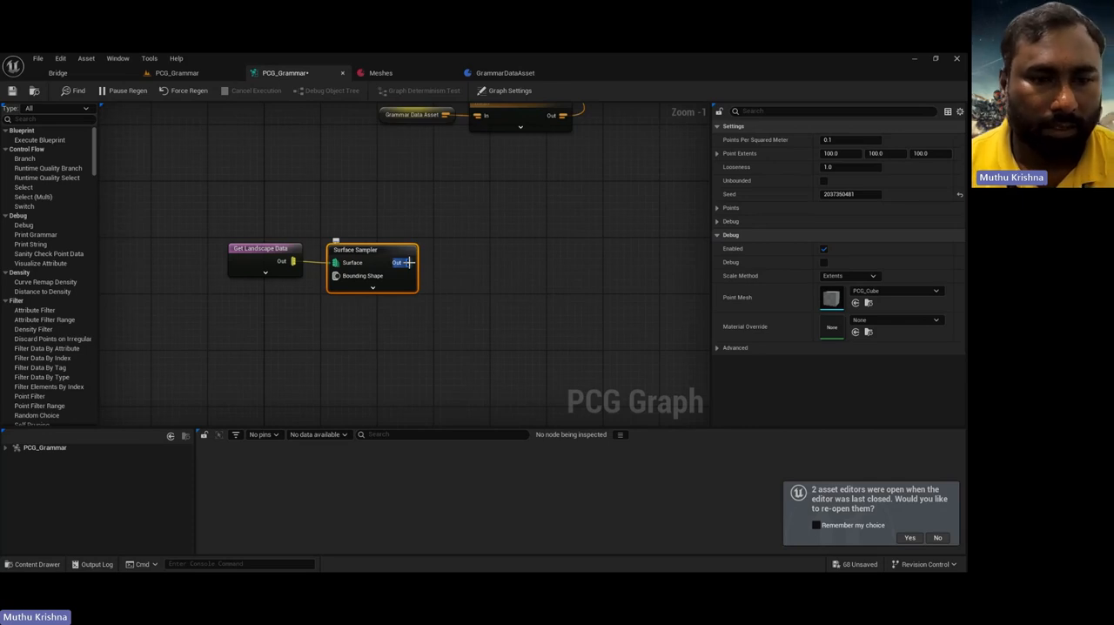
pyautogui.moveTo(407, 262); pyautogui.dragTo(447, 255)
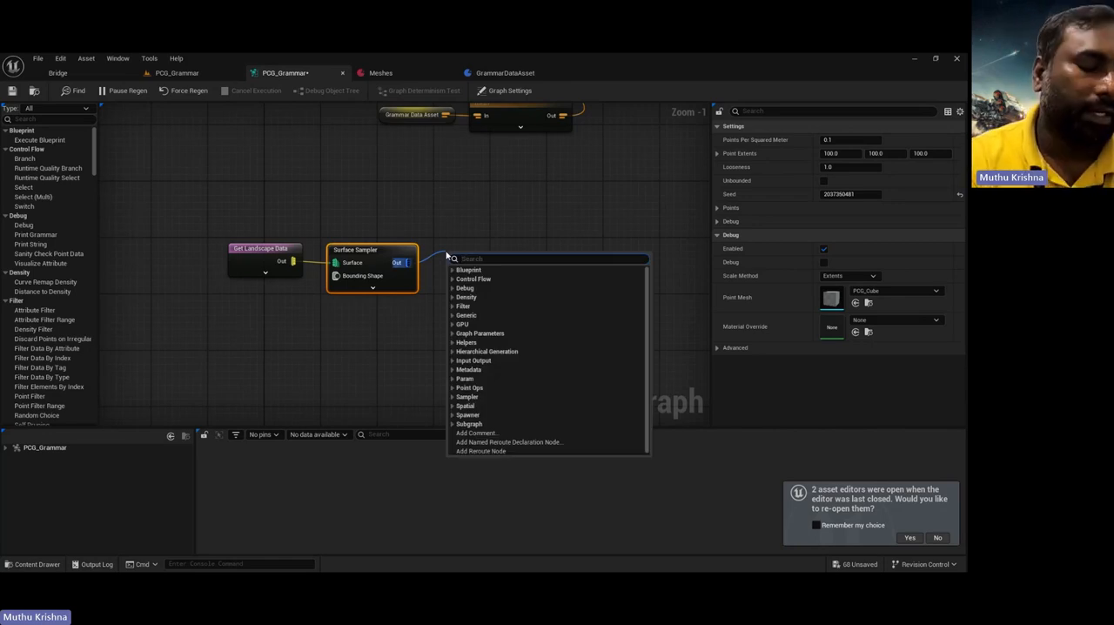
pyautogui.click(171, 73)
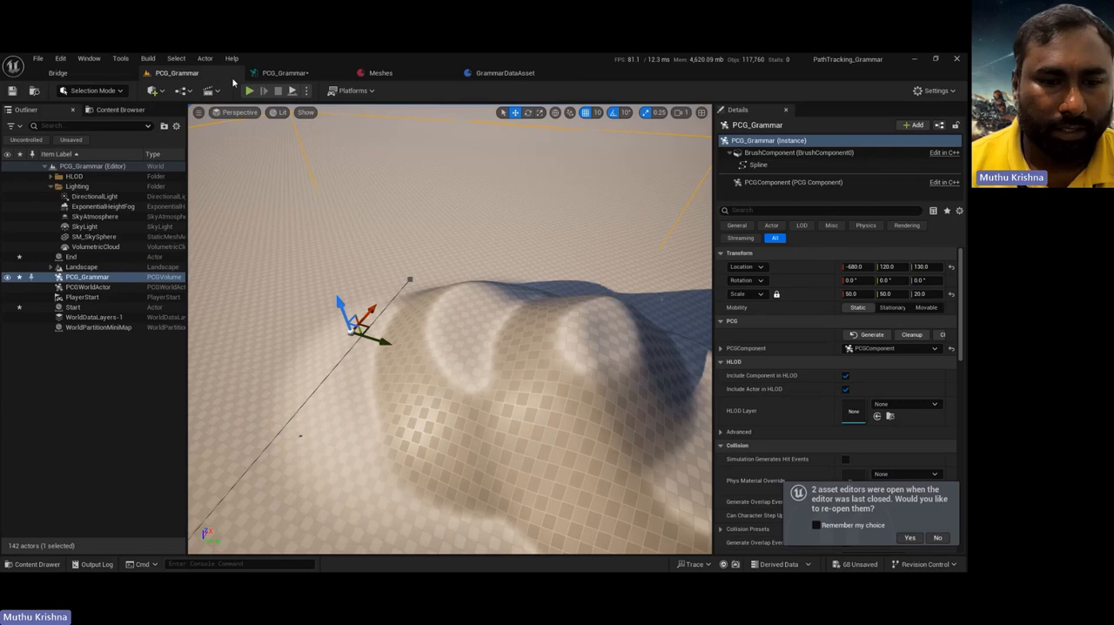
pyautogui.moveTo(352, 299); pyautogui.dragTo(418, 294, button='right')
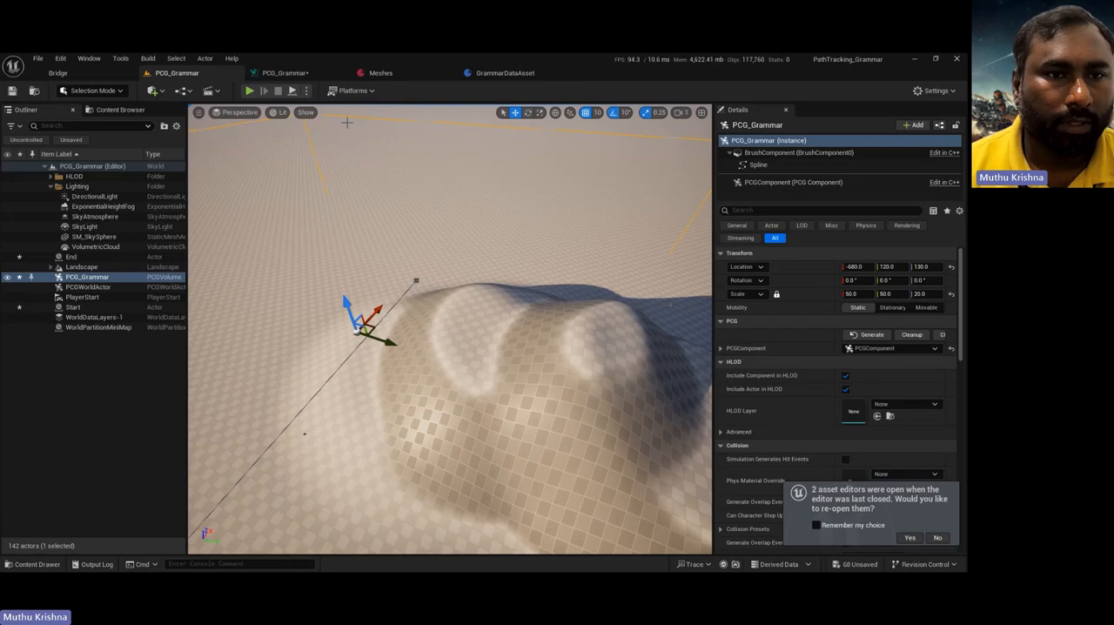
pyautogui.click(283, 72)
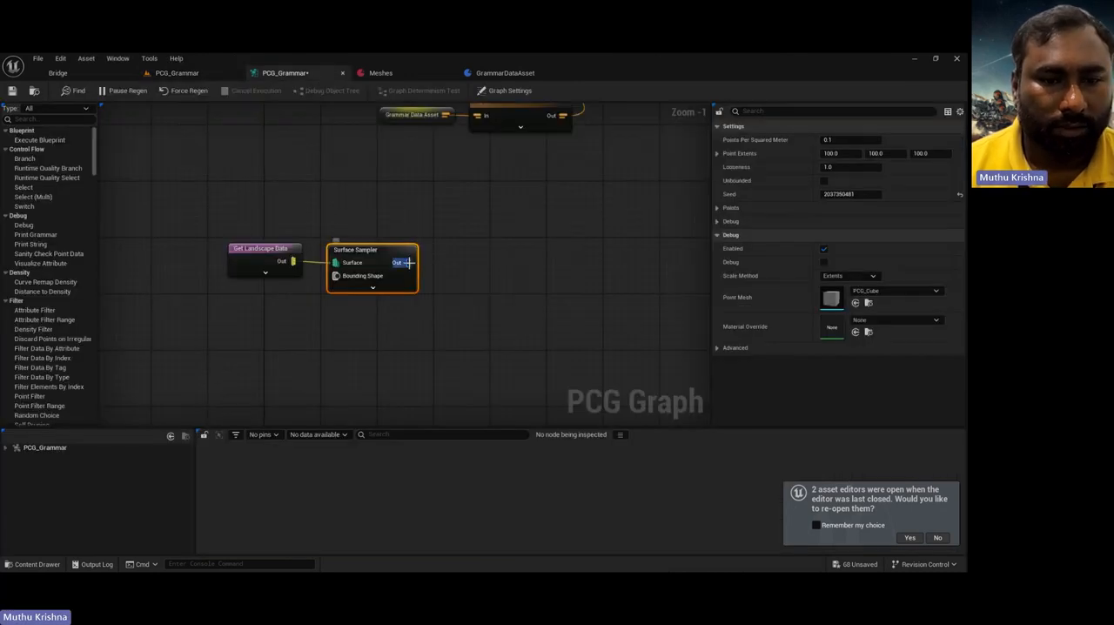
# Step: Add a Normal To Density node connected to the Surface Sampler's output
pyautogui.moveTo(406, 262); pyautogui.dragTo(473, 263)
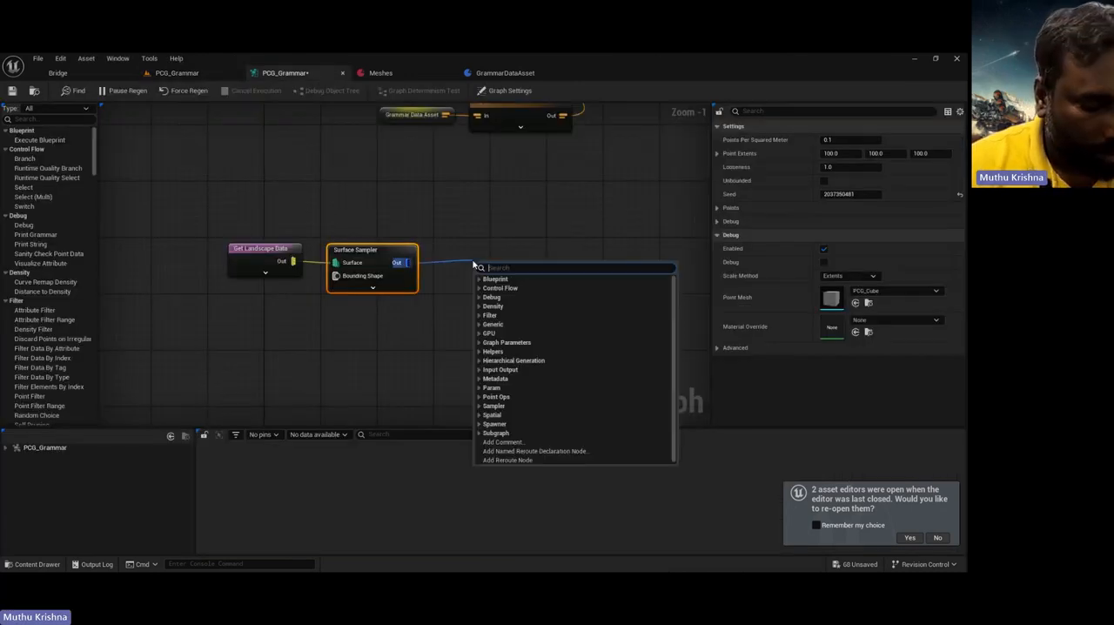
pyautogui.write('norm')
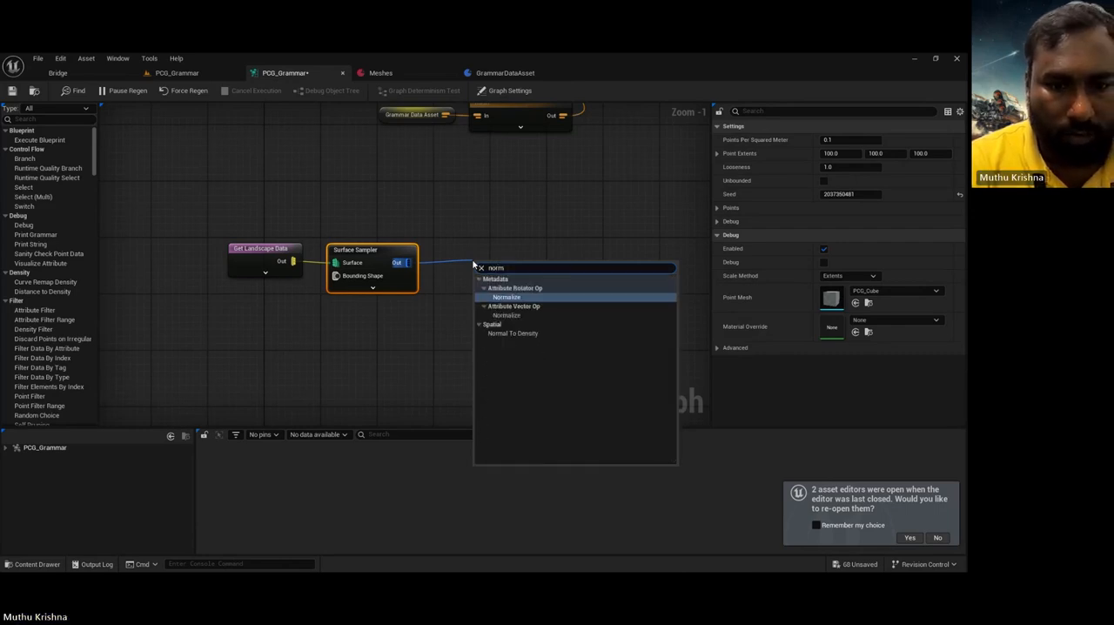
pyautogui.click(535, 332)
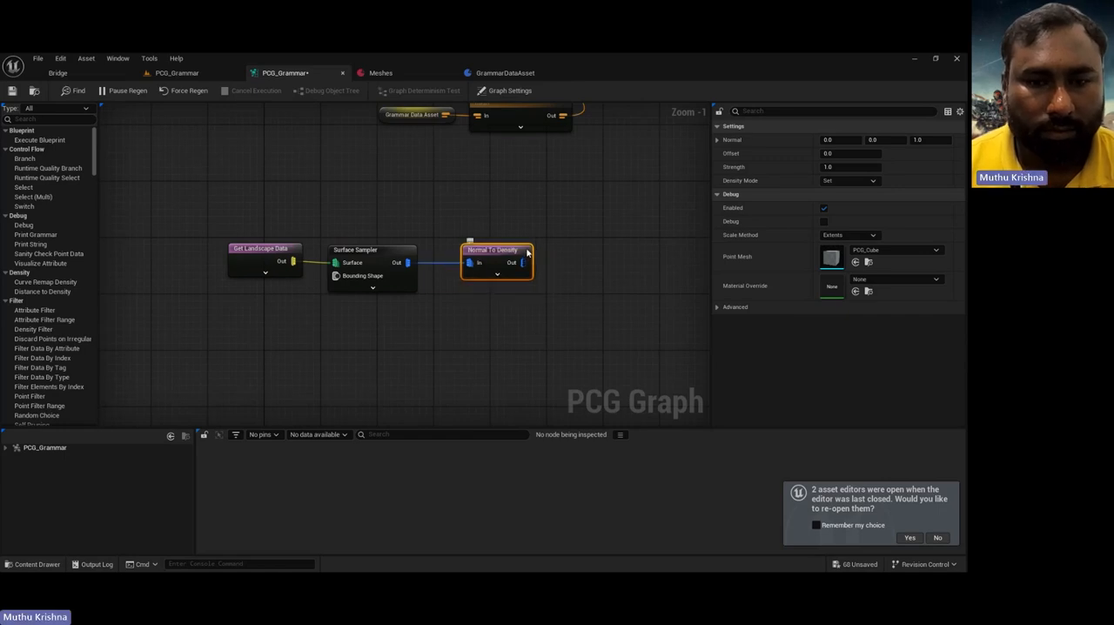
# Step: Add a Pathfinding node after Normal To Density, and enable Start Locations as Input and Goal Locations as Input on it
pyautogui.moveTo(522, 262); pyautogui.dragTo(569, 262)
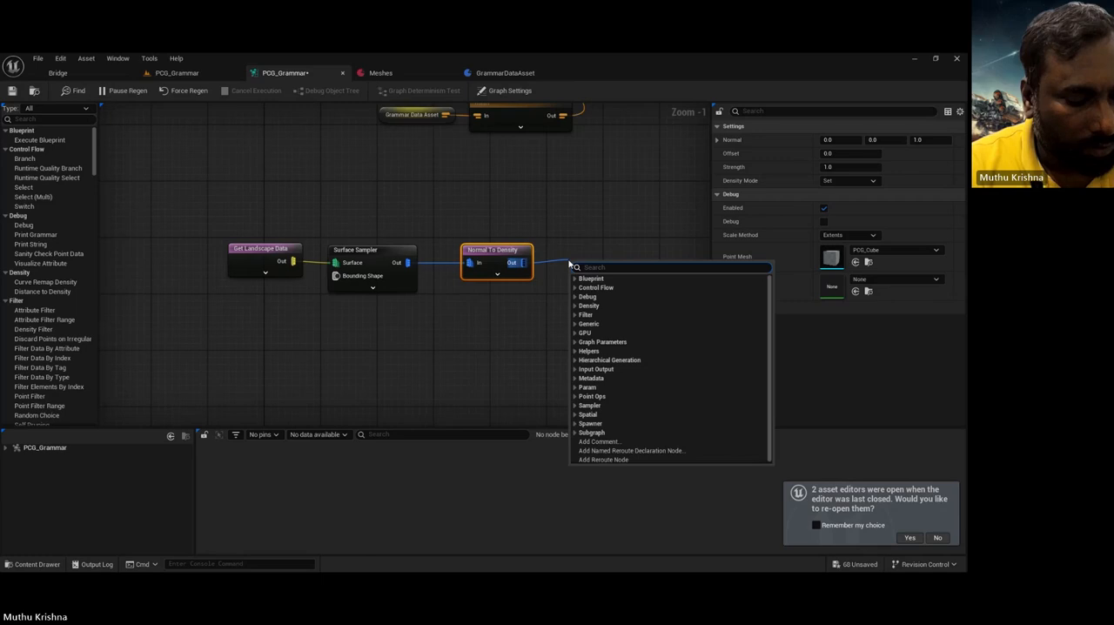
pyautogui.write('path')
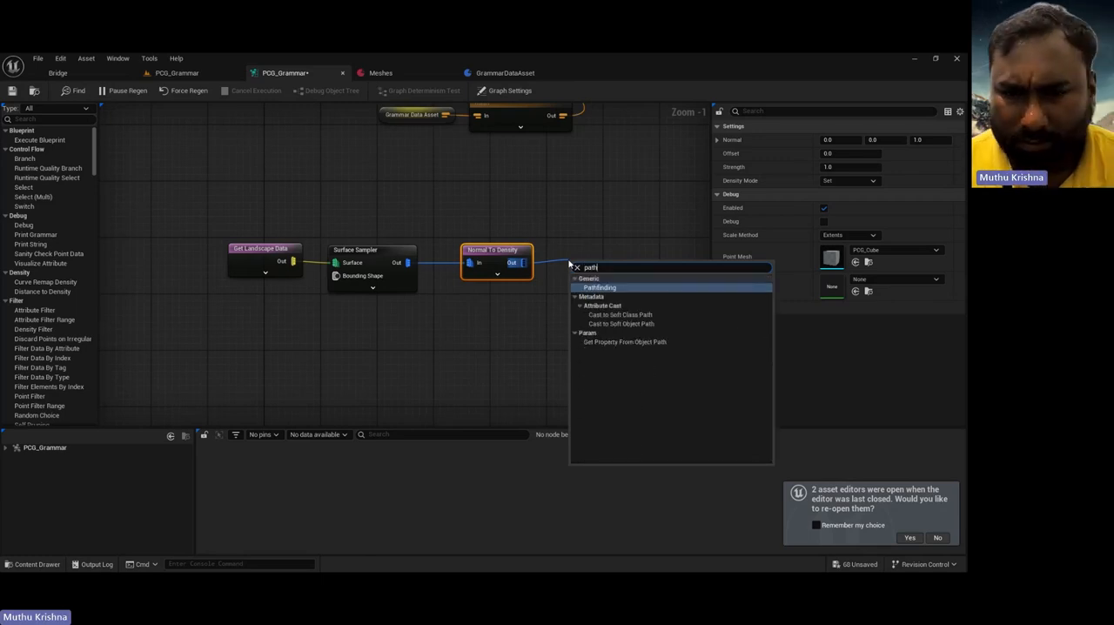
pyautogui.click(598, 287)
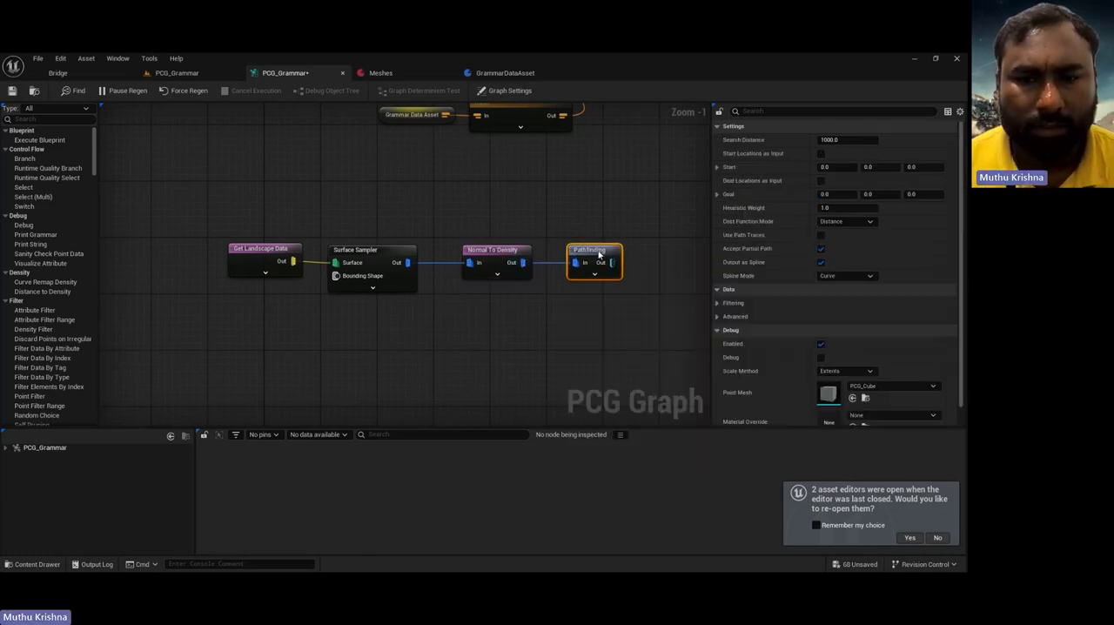
pyautogui.click(820, 153)
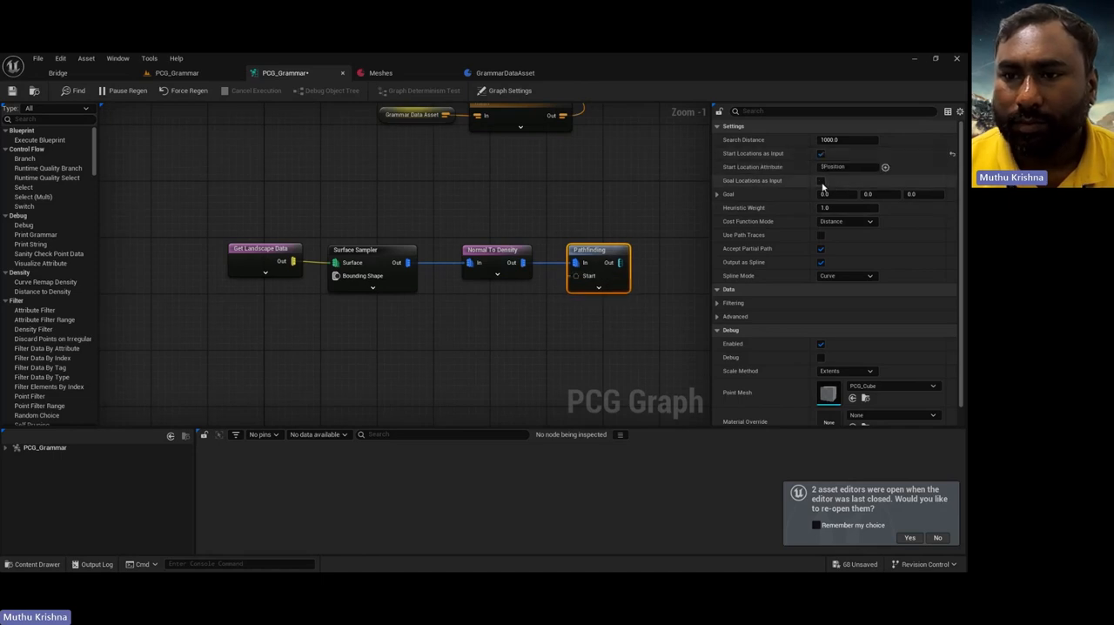
pyautogui.click(820, 181)
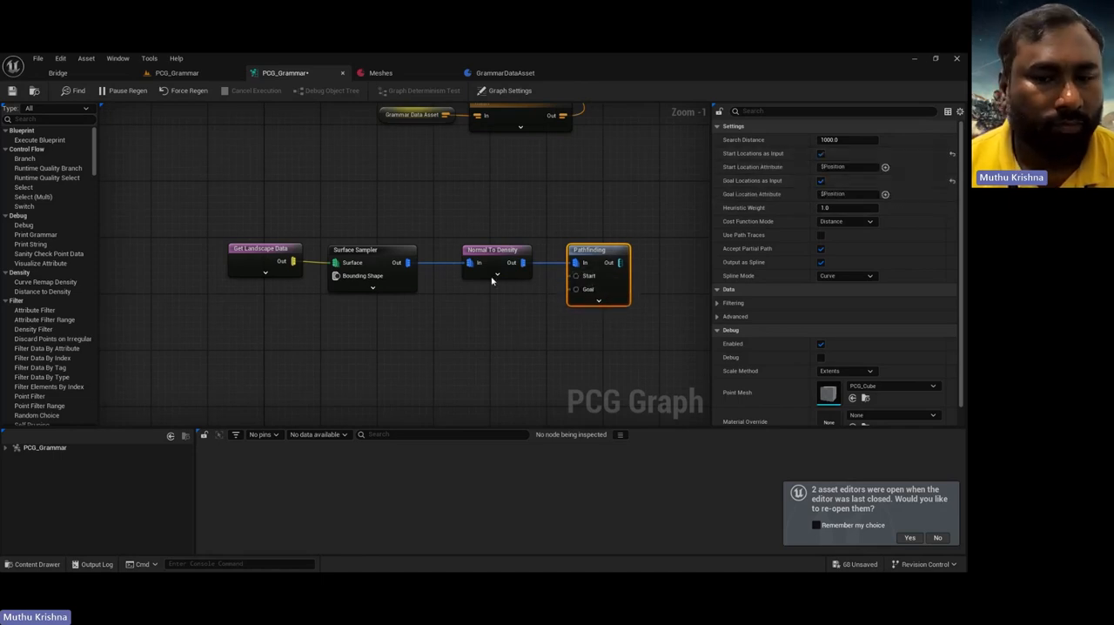
# Step: Add a Get Actor Data node below the chain with Actor Filter set to All World Actors and Actor Selection Tag set to start
pyautogui.rightClick(395, 342)
pyautogui.write('get ac')
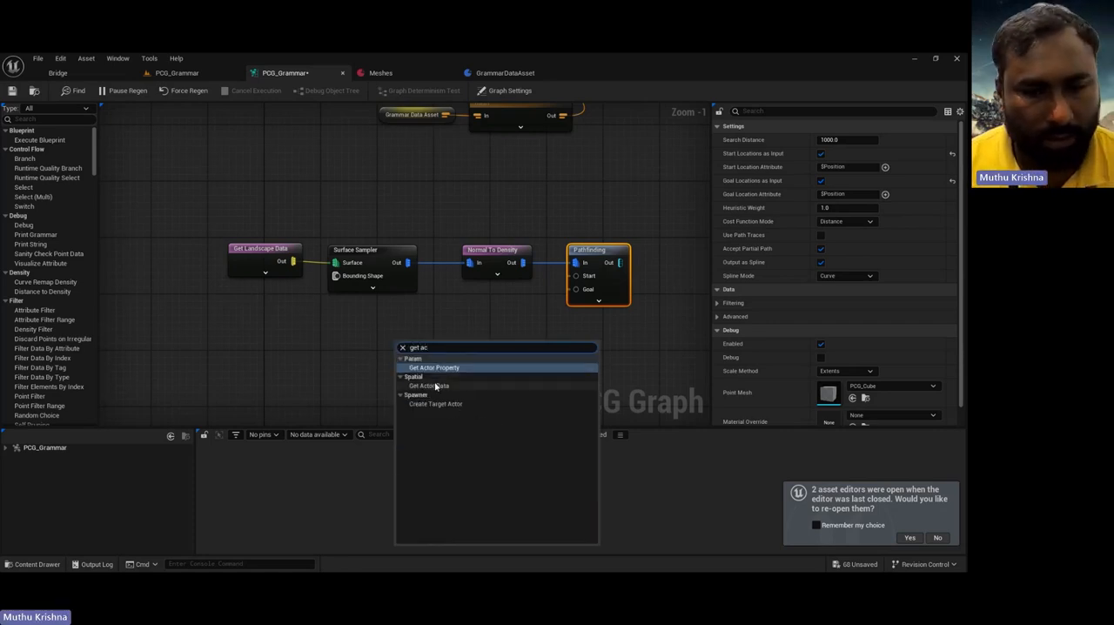
pyautogui.click(429, 385)
pyautogui.click(853, 140)
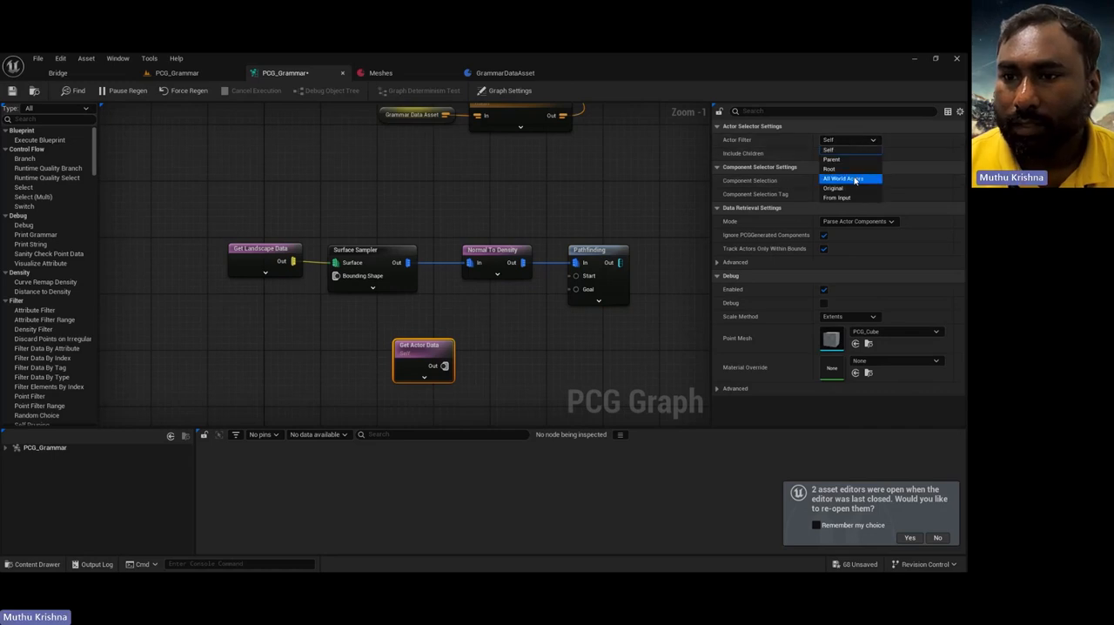
pyautogui.click(852, 179)
pyautogui.click(846, 181)
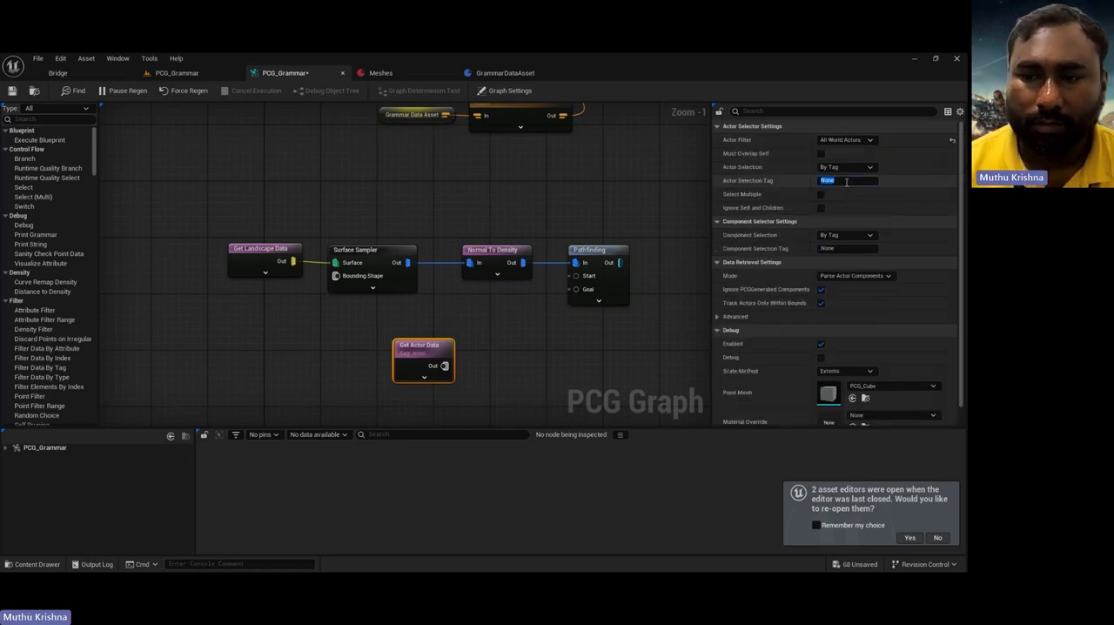
pyautogui.write('start')
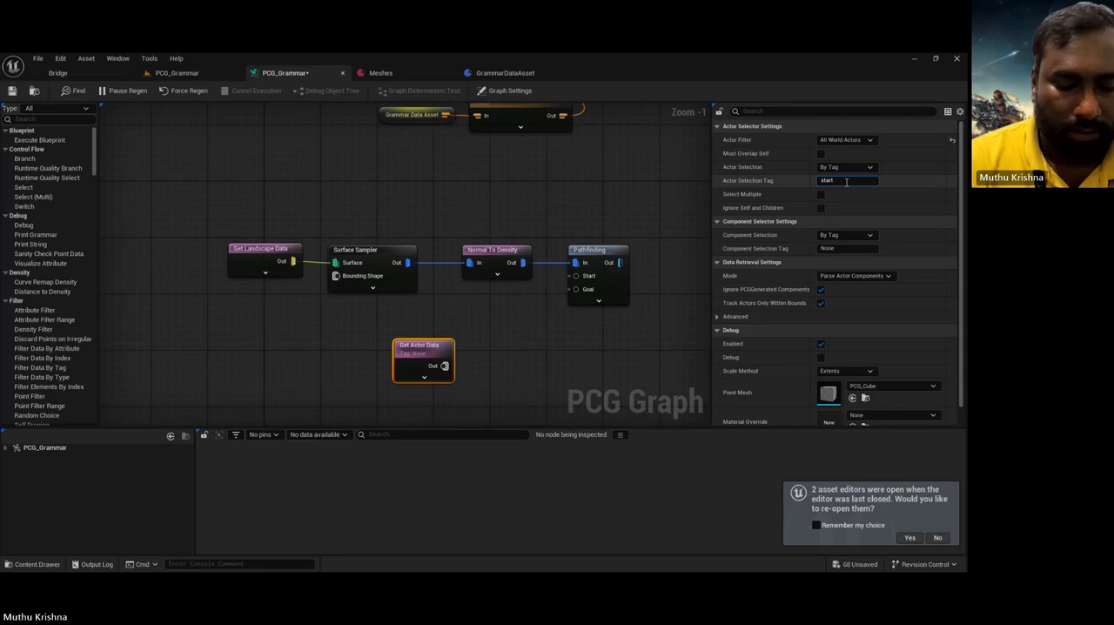
pyautogui.press('Return')
# Step: Duplicate the Get Actor Data node, place the copy below the original and set its Actor Selection Tag to end
pyautogui.click(446, 355)
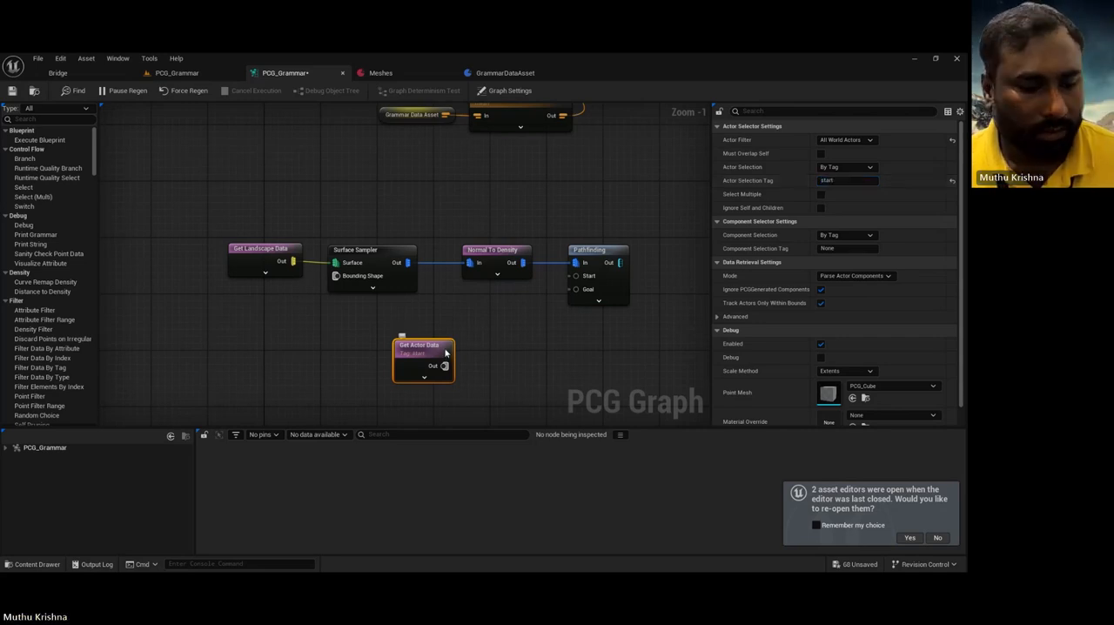
pyautogui.hotkey('ctrl', 'd')
pyautogui.moveTo(485, 361); pyautogui.dragTo(438, 398)
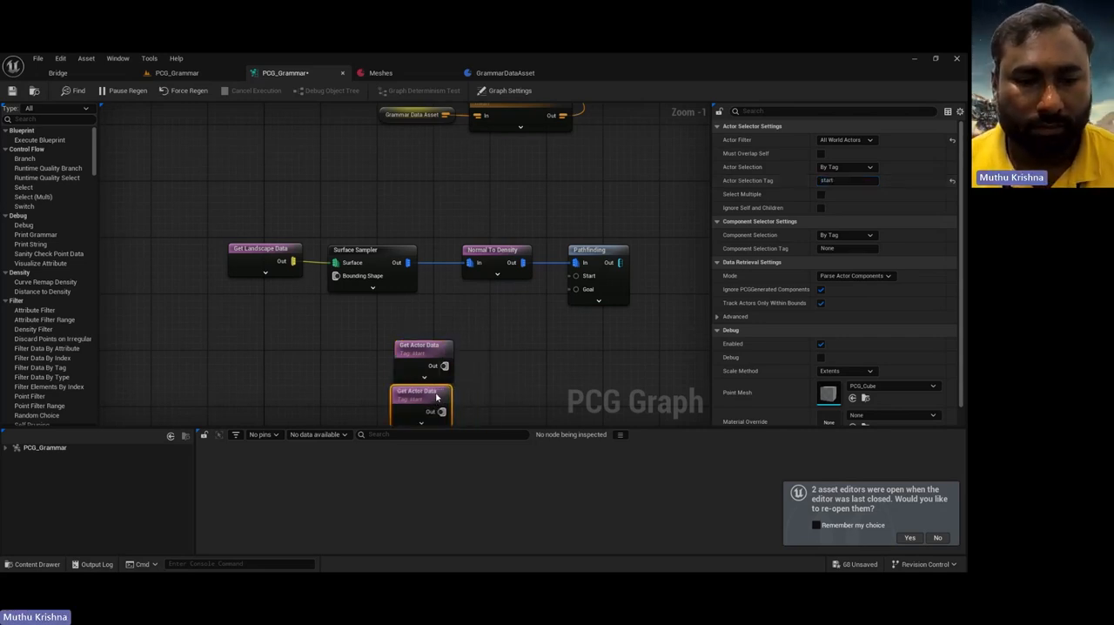
pyautogui.moveTo(850, 181); pyautogui.dragTo(758, 187)
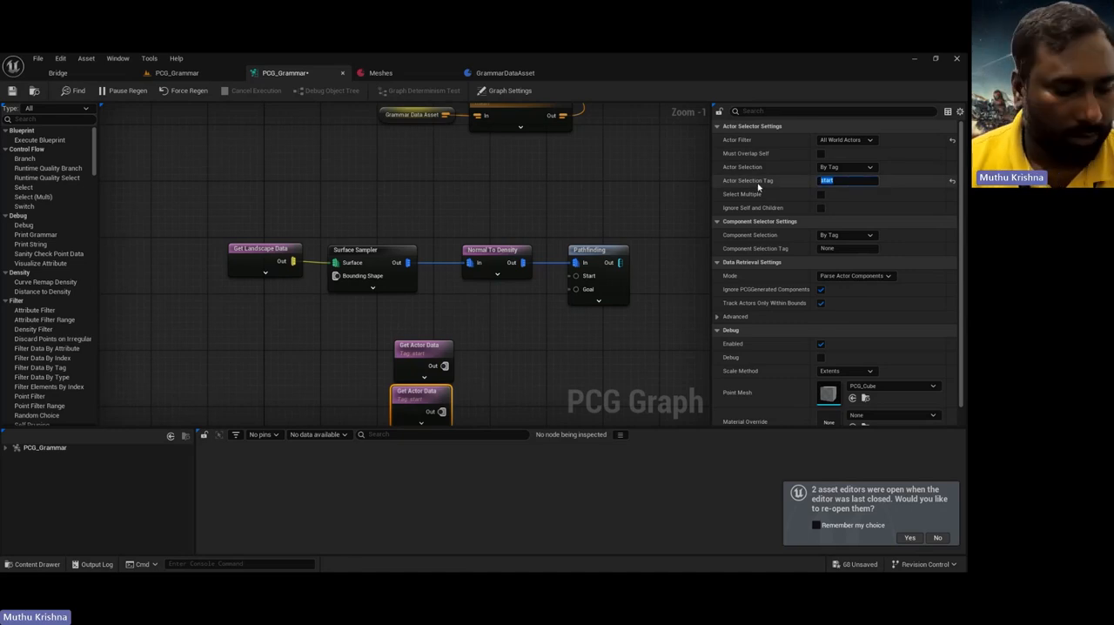
pyautogui.press('Return')
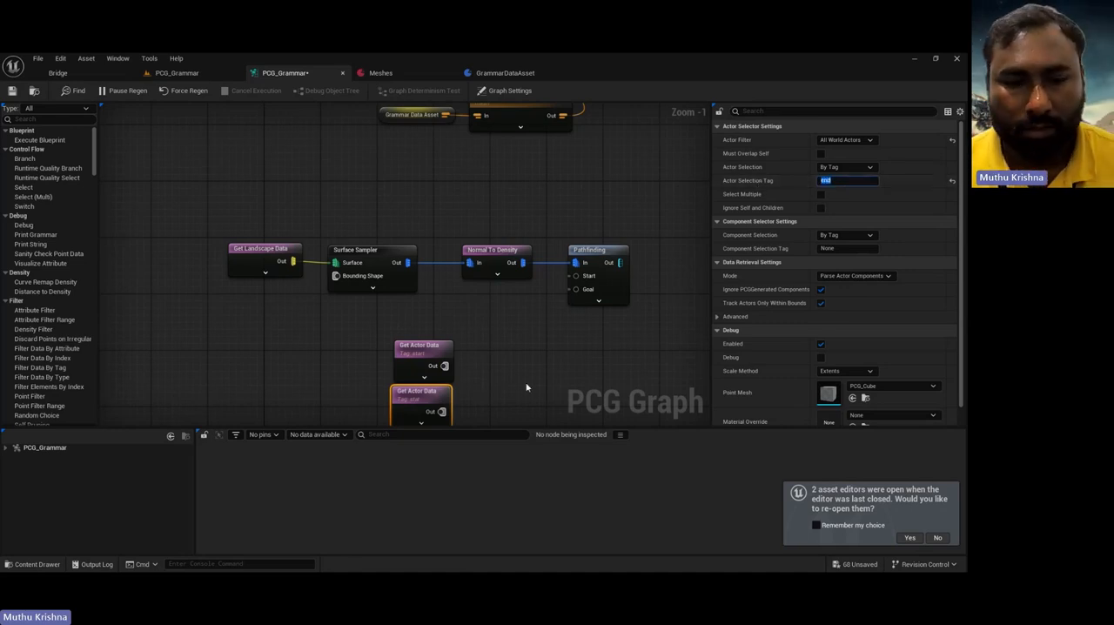
# Step: Try connecting the start and end Get Actor Data nodes to Pathfinding's Start and Goal inputs
pyautogui.moveTo(444, 365); pyautogui.dragTo(576, 278)
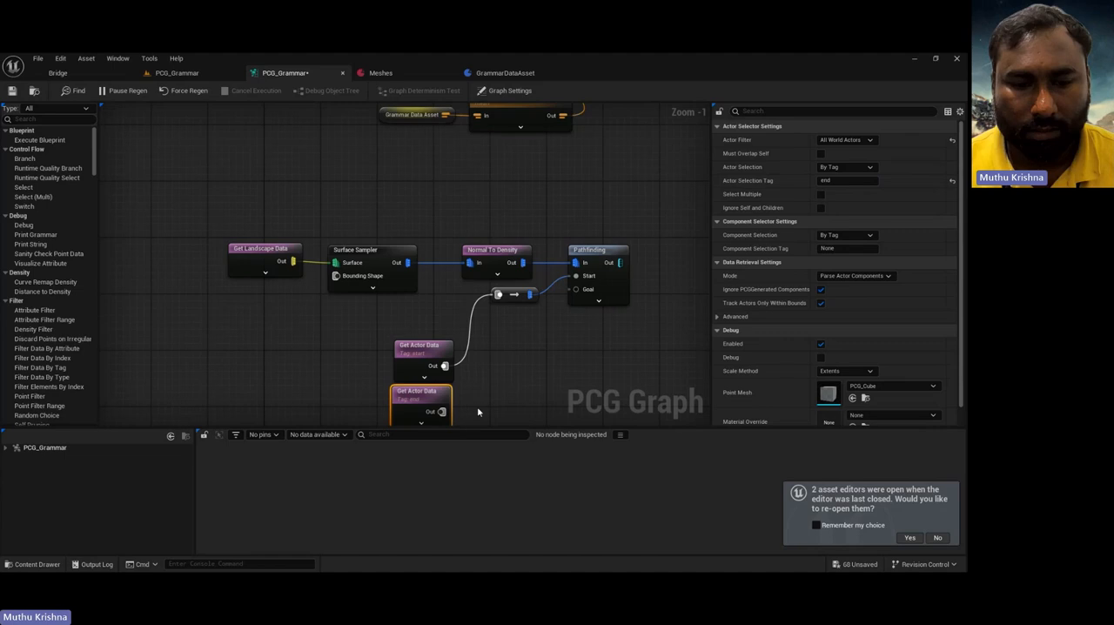
pyautogui.moveTo(442, 411); pyautogui.dragTo(578, 290)
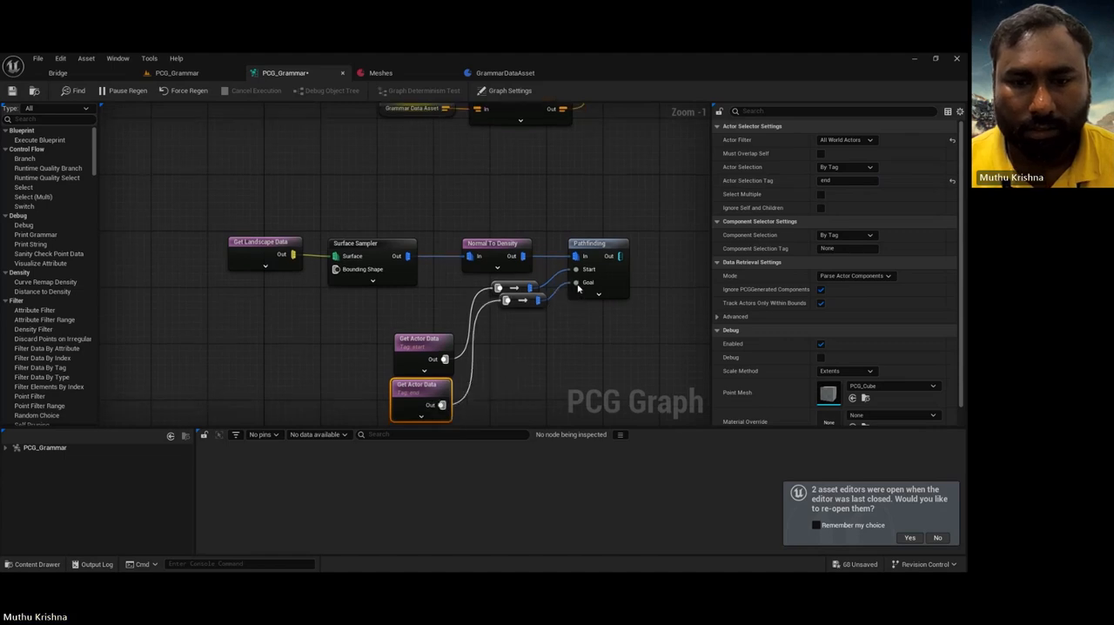
# Step: Set the start Get Actor Data node's mode to Get Single Point, and replace the conversion nodes with a direct connection to Pathfinding's Start
pyautogui.click(433, 347)
pyautogui.click(857, 275)
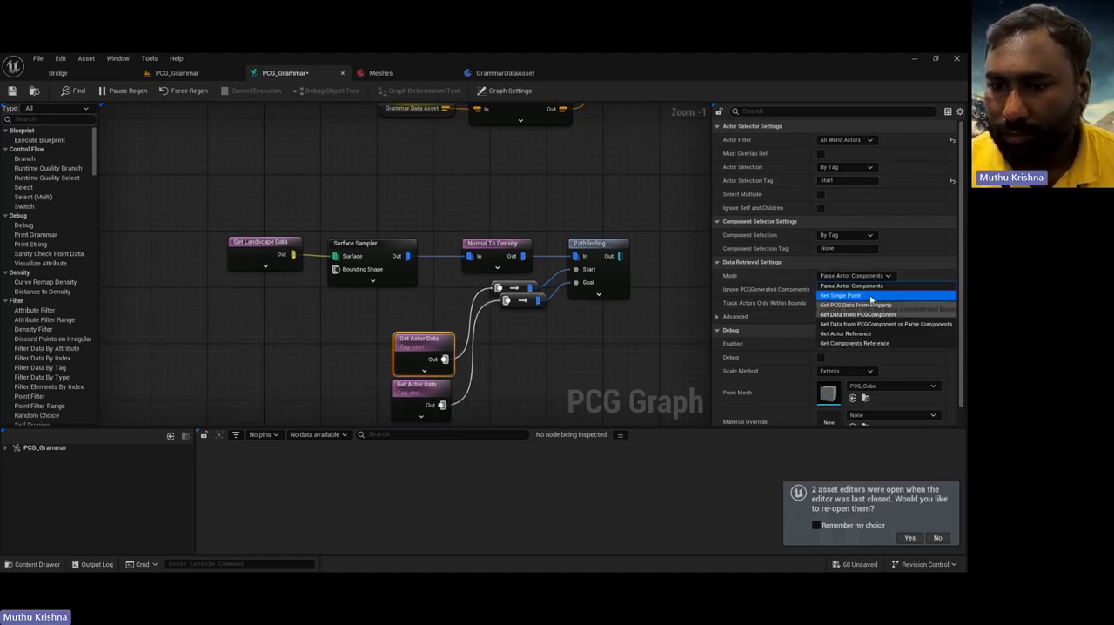
pyautogui.click(870, 296)
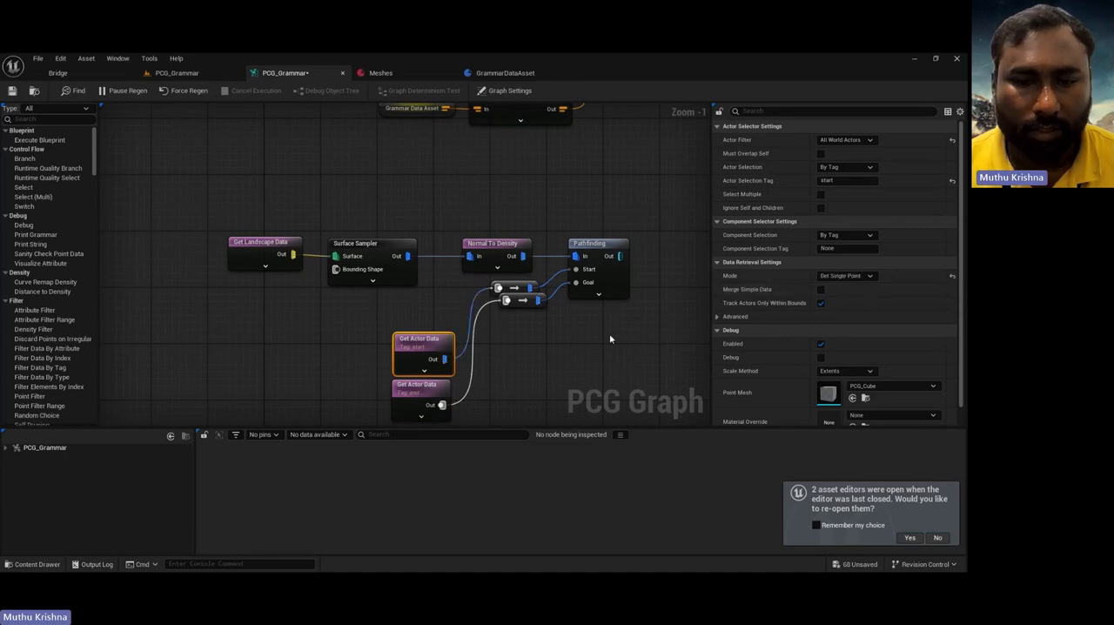
pyautogui.moveTo(485, 278); pyautogui.dragTo(535, 318)
pyautogui.press('Delete')
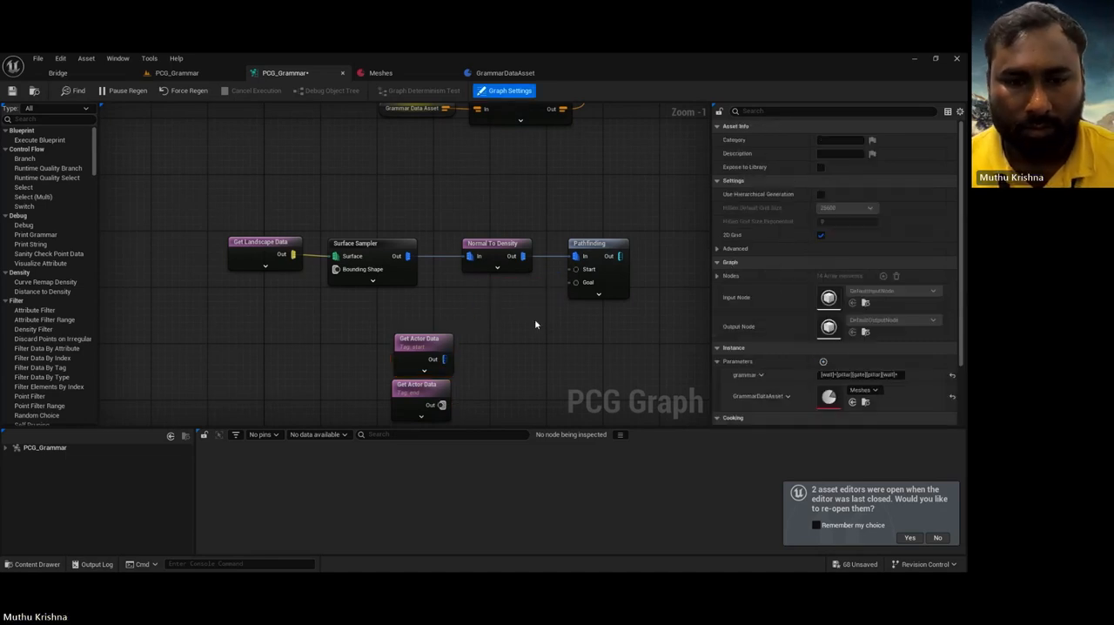
pyautogui.moveTo(444, 358); pyautogui.dragTo(575, 269)
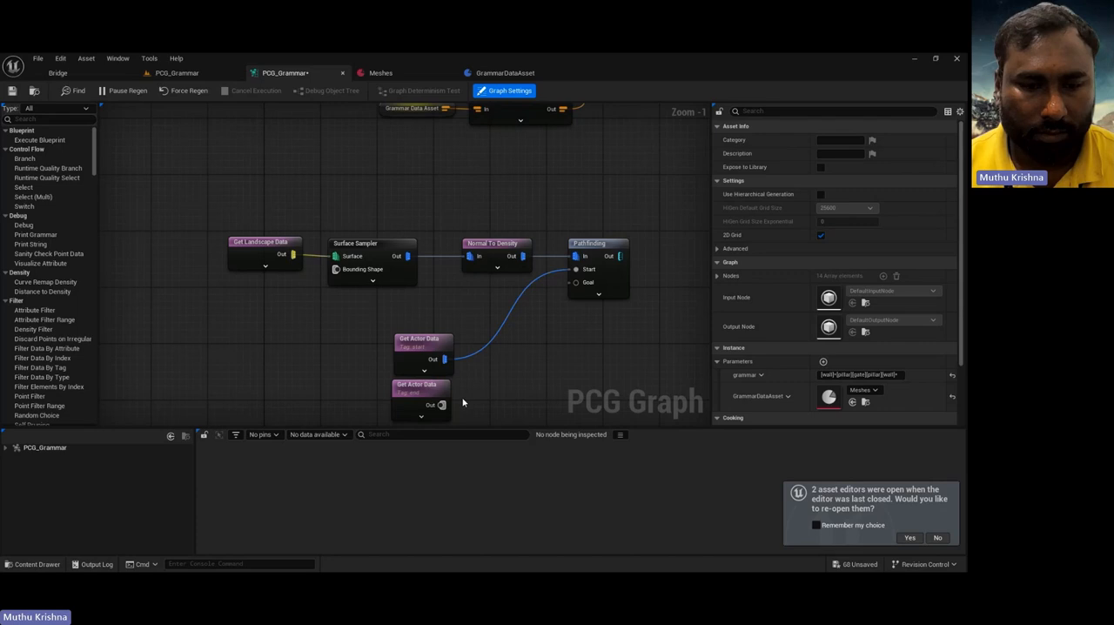
# Step: Set the end Get Actor Data node's mode to Get Single Point and connect it to Pathfinding's Goal input
pyautogui.click(428, 408)
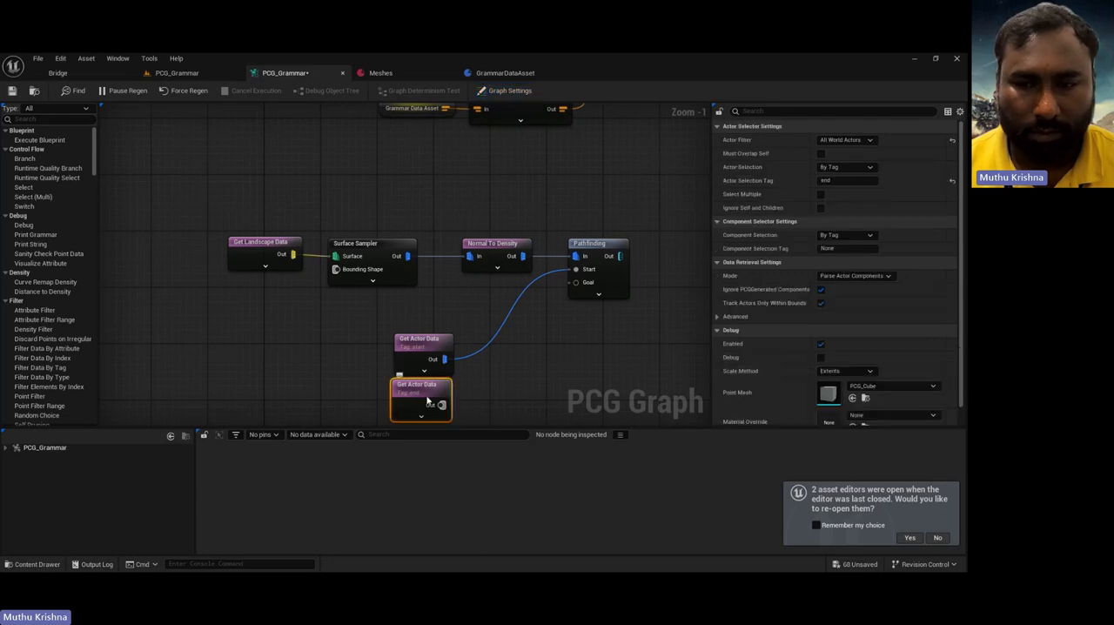
pyautogui.click(855, 275)
pyautogui.click(839, 295)
pyautogui.moveTo(443, 405); pyautogui.dragTo(576, 282)
# Step: Move both Get Actor Data nodes up to sit just beneath the Normal To Density node
pyautogui.click(625, 356)
pyautogui.moveTo(647, 348); pyautogui.dragTo(596, 343, button='right')
pyautogui.moveTo(296, 341); pyautogui.dragTo(441, 317)
pyautogui.click(540, 341)
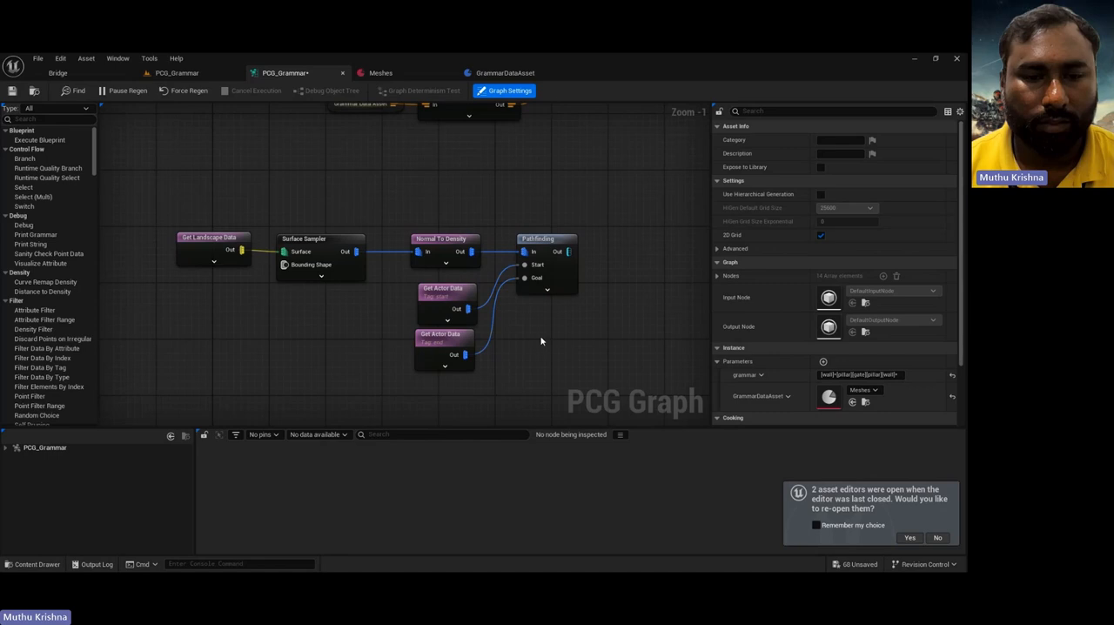
# Step: Try feeding Pathfinding's output into a new Static Mesh Spawner, and delete the spawner together with its conversion node
pyautogui.moveTo(563, 341); pyautogui.dragTo(500, 363, button='right')
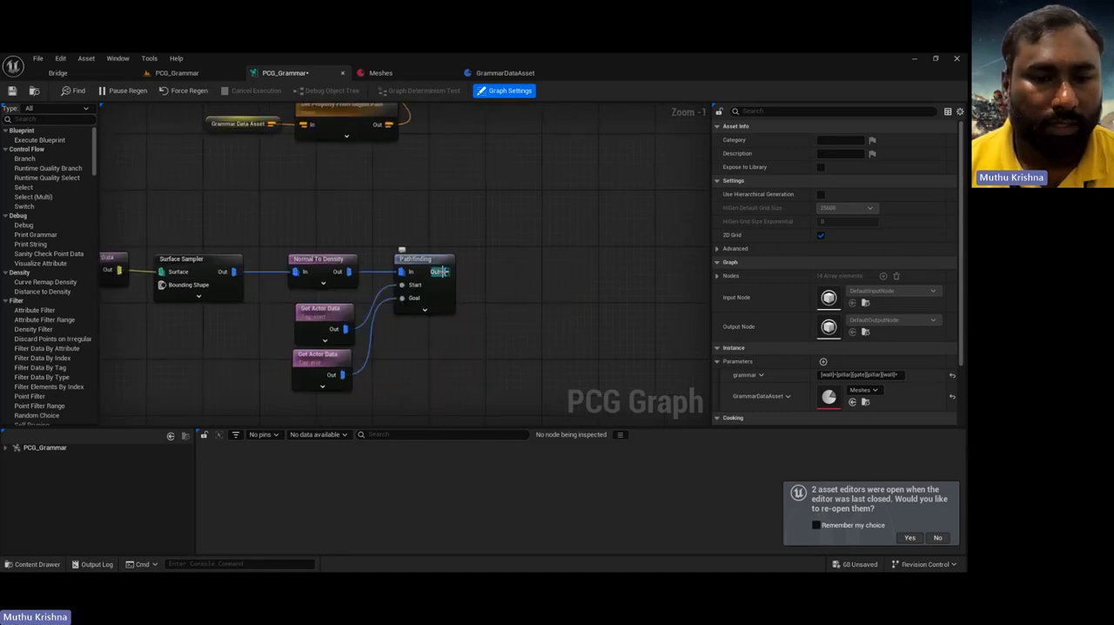
pyautogui.moveTo(444, 272); pyautogui.dragTo(511, 264)
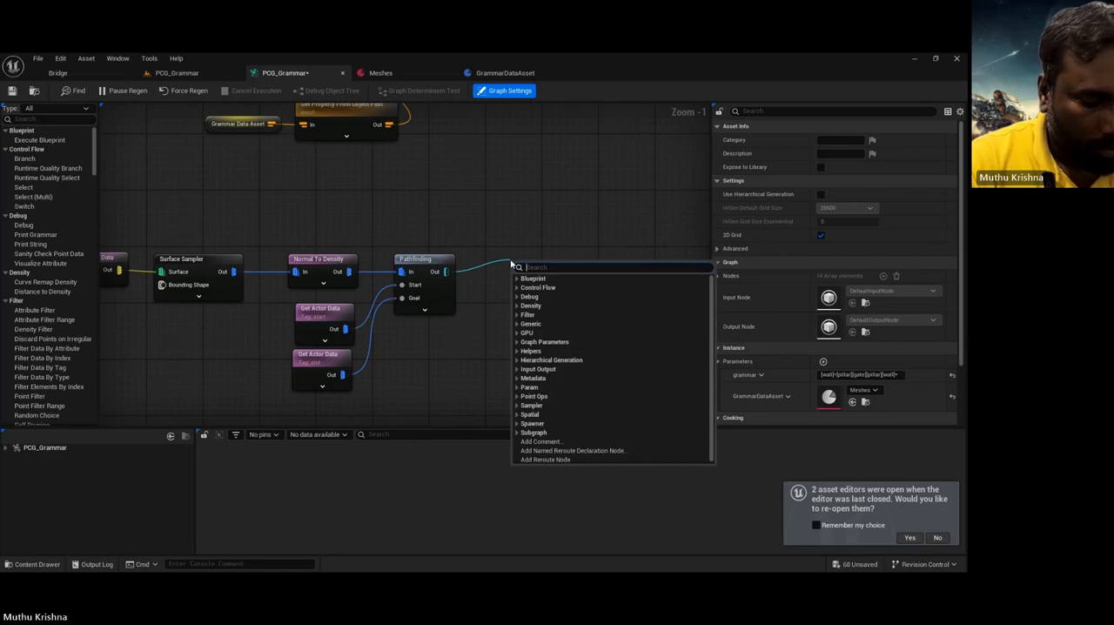
pyautogui.write('spawn')
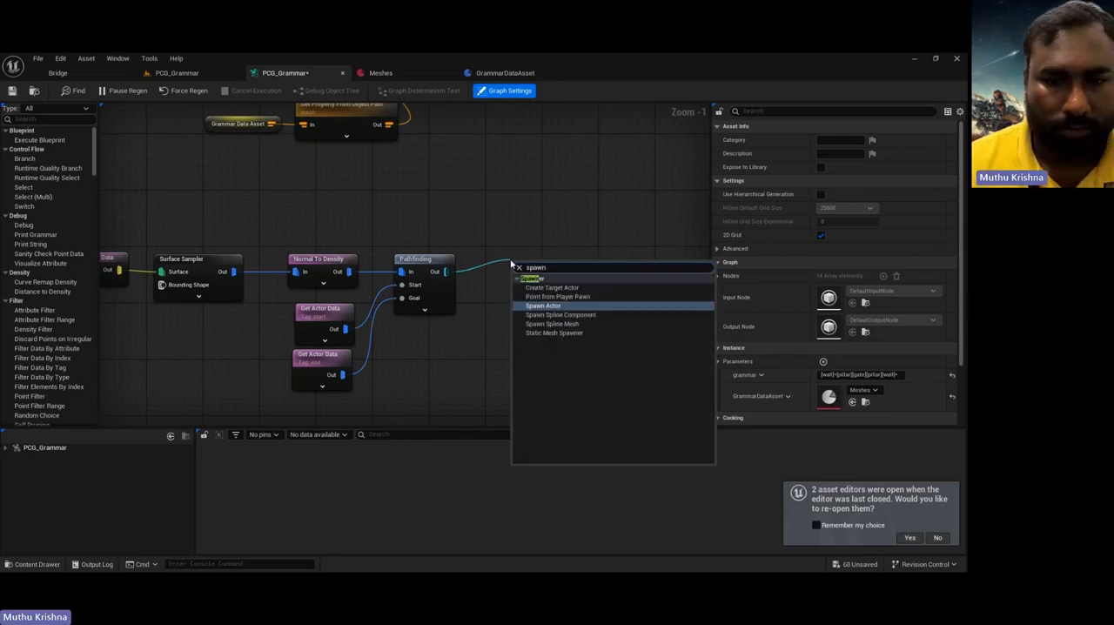
pyautogui.click(564, 334)
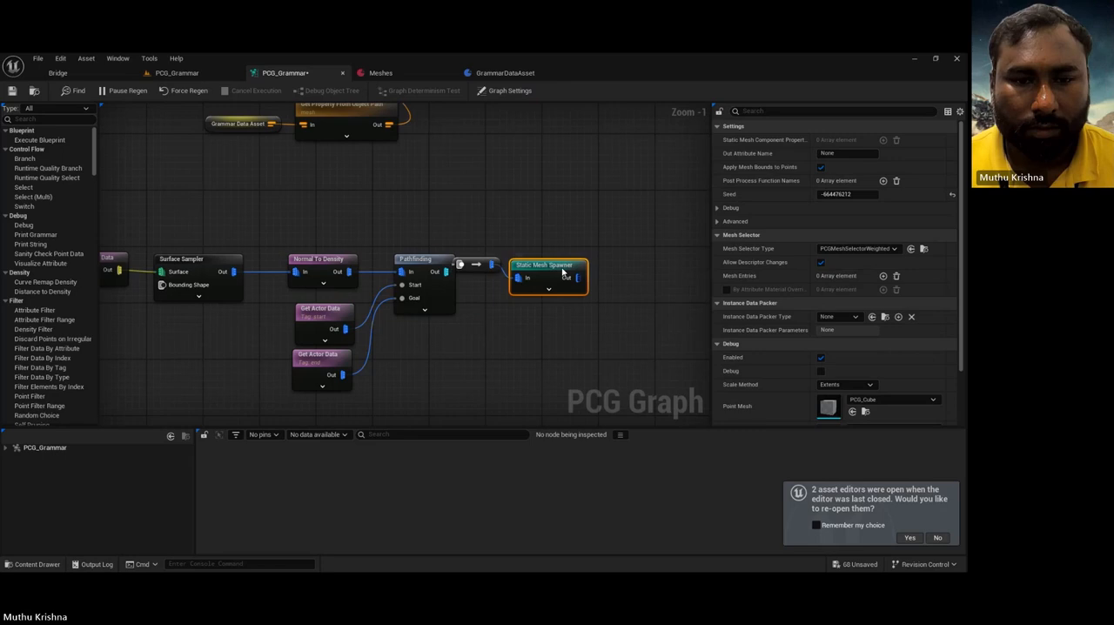
pyautogui.moveTo(562, 272); pyautogui.dragTo(643, 259)
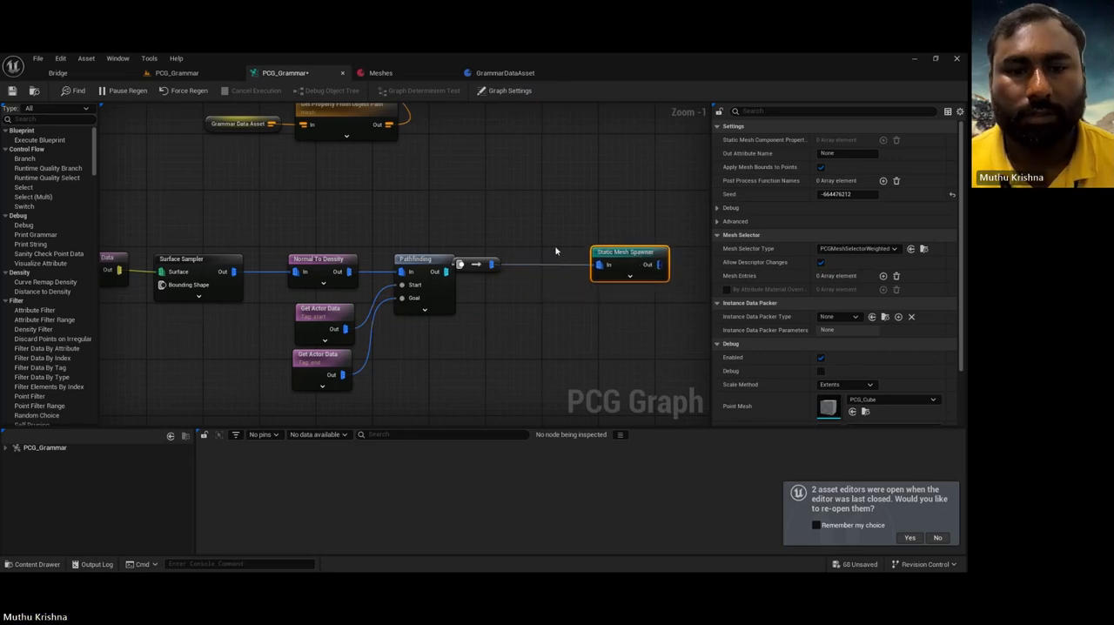
pyautogui.moveTo(475, 263); pyautogui.dragTo(537, 268)
pyautogui.moveTo(625, 255); pyautogui.dragTo(663, 282)
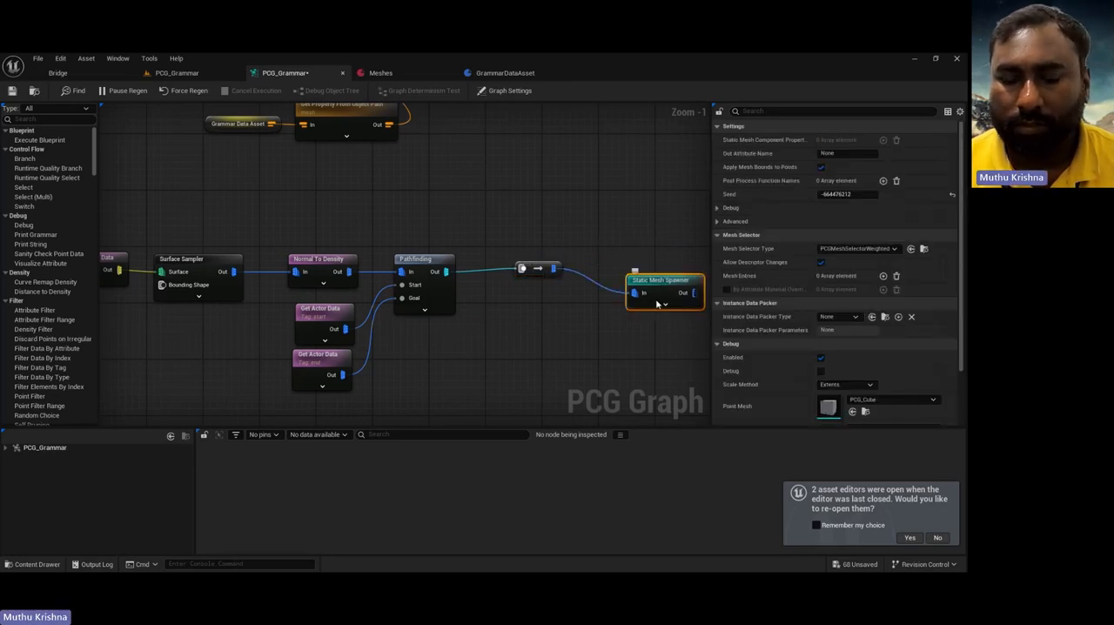
pyautogui.moveTo(517, 242); pyautogui.dragTo(664, 321)
pyautogui.press('Delete')
# Step: Add a Spline Sampler node fed by Pathfinding's output and place it just beside the Pathfinding node
pyautogui.moveTo(442, 271); pyautogui.dragTo(513, 268)
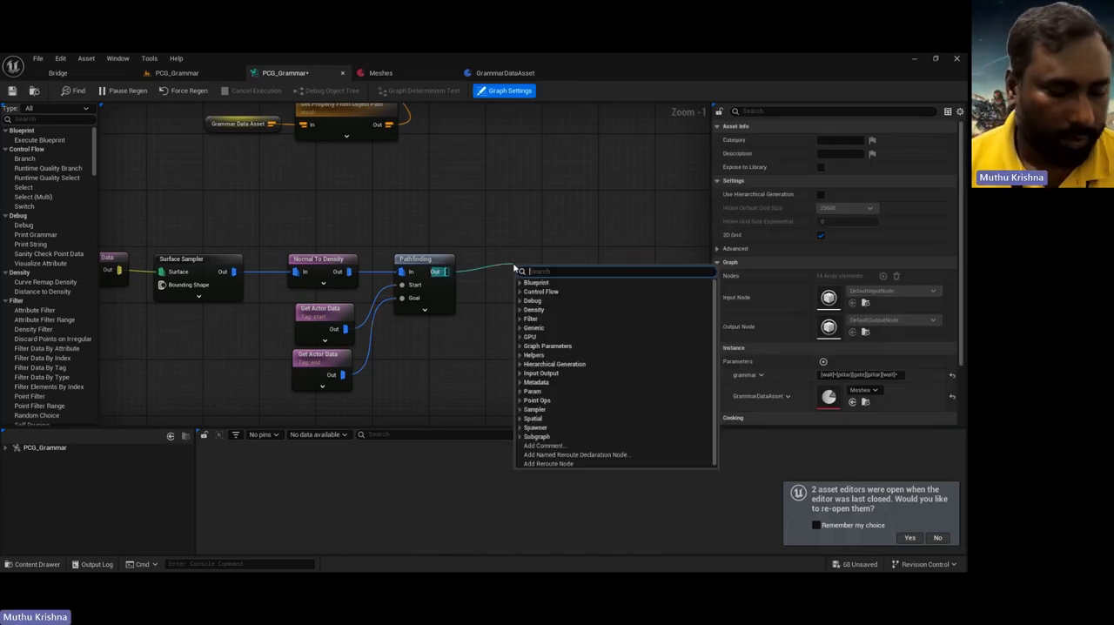
pyautogui.write('spl')
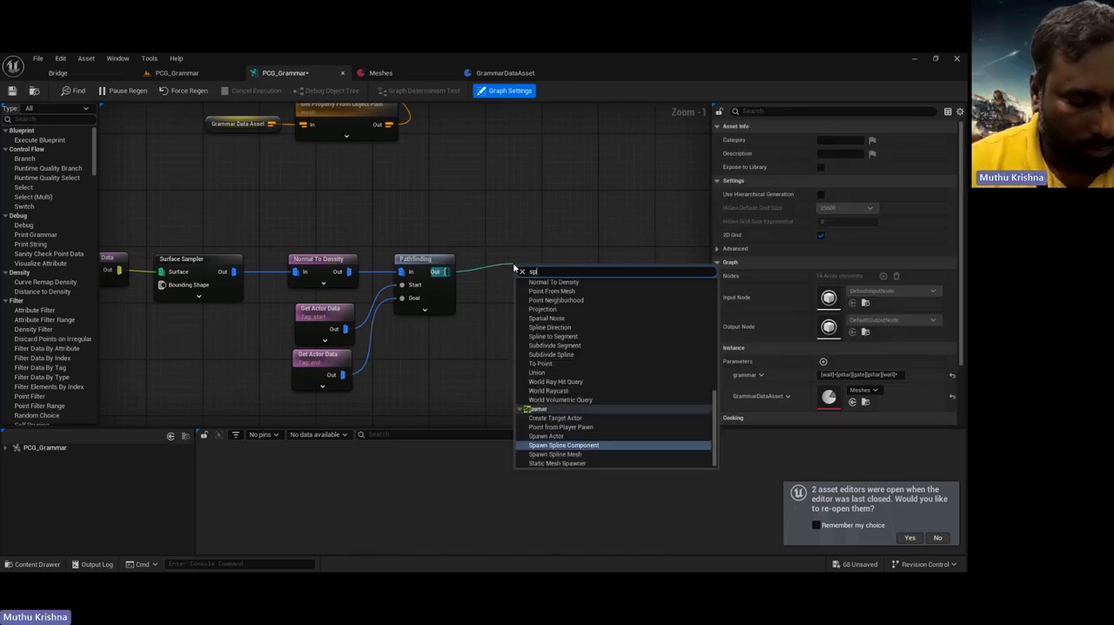
pyautogui.write('ine')
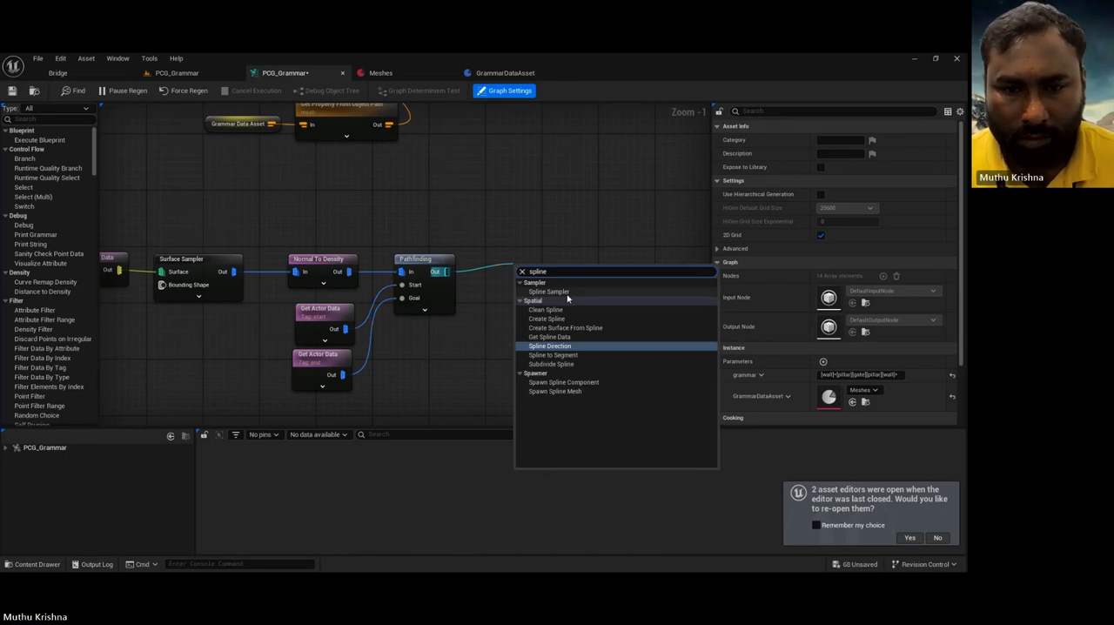
pyautogui.click(548, 292)
pyautogui.moveTo(559, 270); pyautogui.dragTo(572, 262)
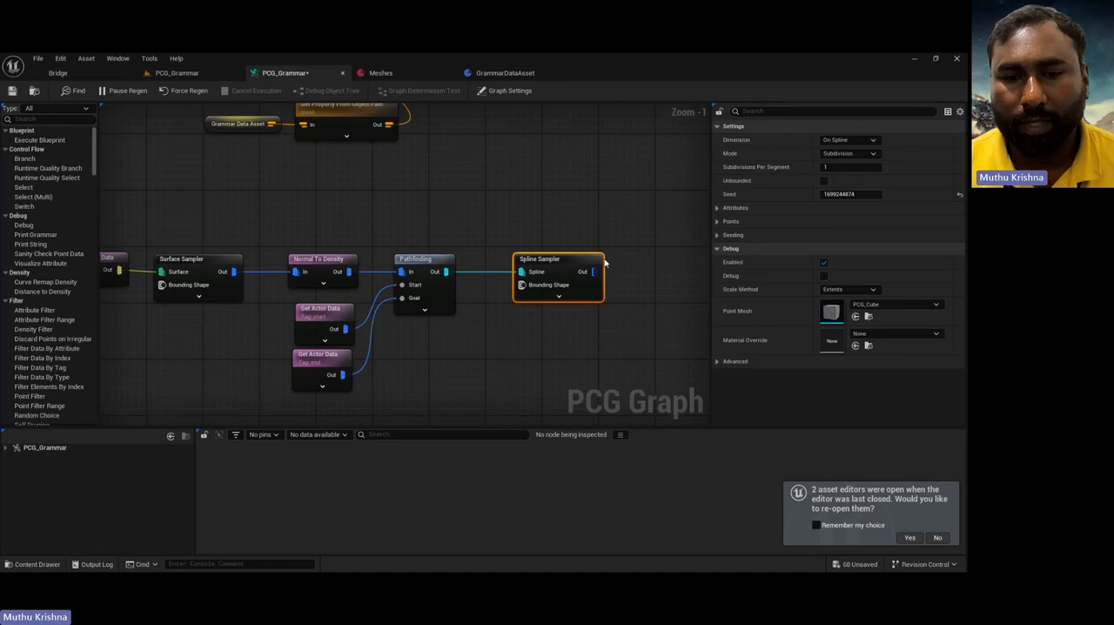
# Step: Add a Create Spline node fed by the Spline Sampler's output
pyautogui.moveTo(581, 263)
pyautogui.mouseDown()
pyautogui.moveTo(553, 266)
pyautogui.moveTo(593, 276)
pyautogui.mouseUp()
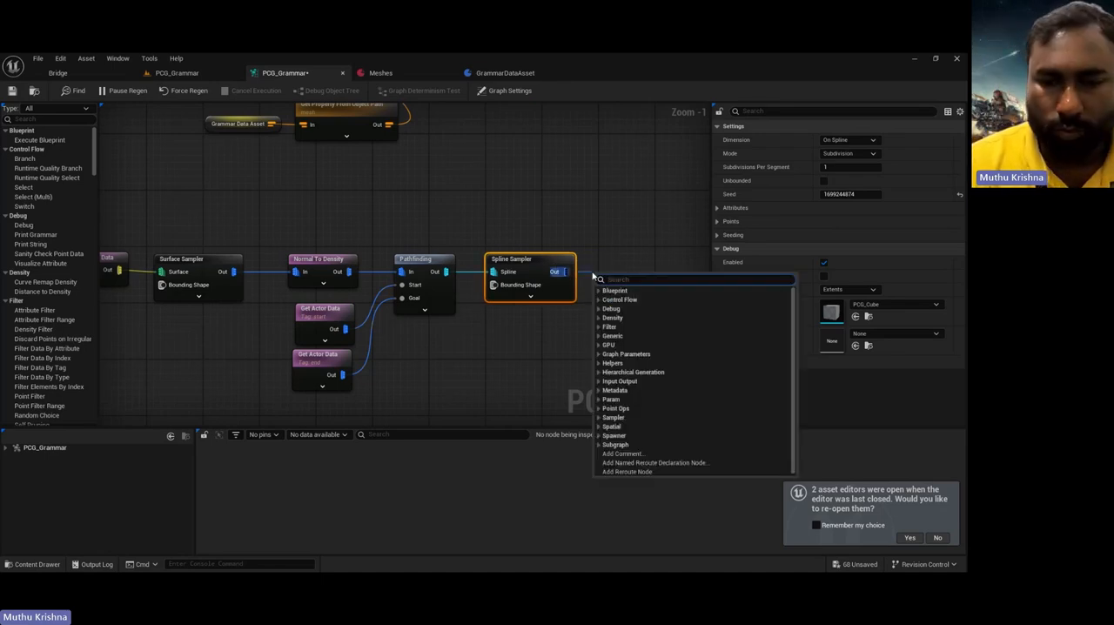
pyautogui.write('crea')
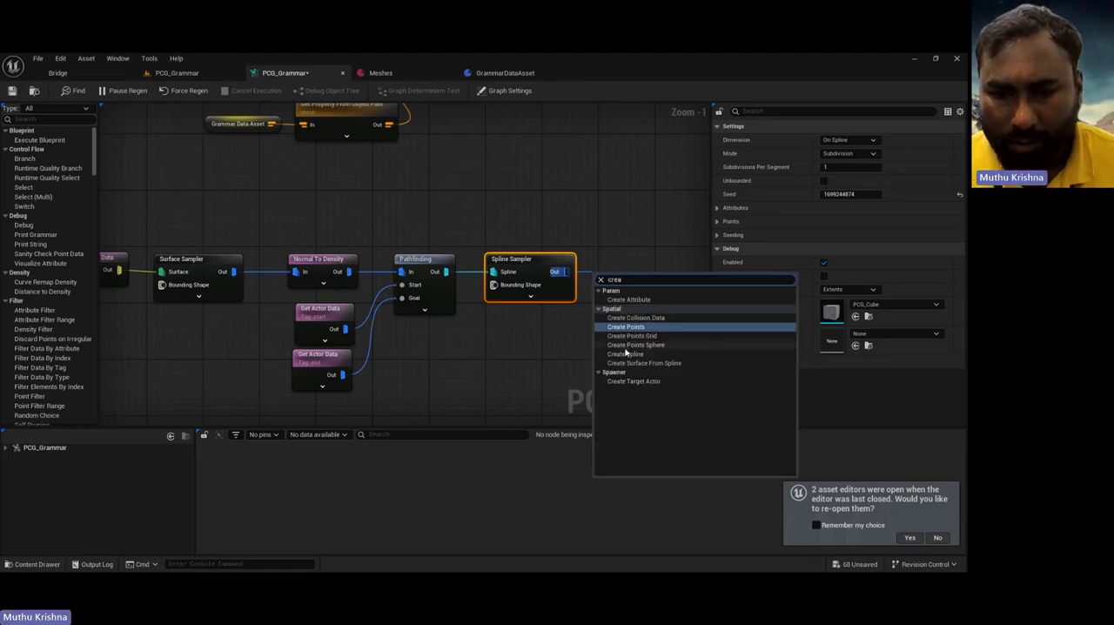
pyautogui.click(626, 353)
pyautogui.moveTo(627, 350); pyautogui.dragTo(481, 282, button='right')
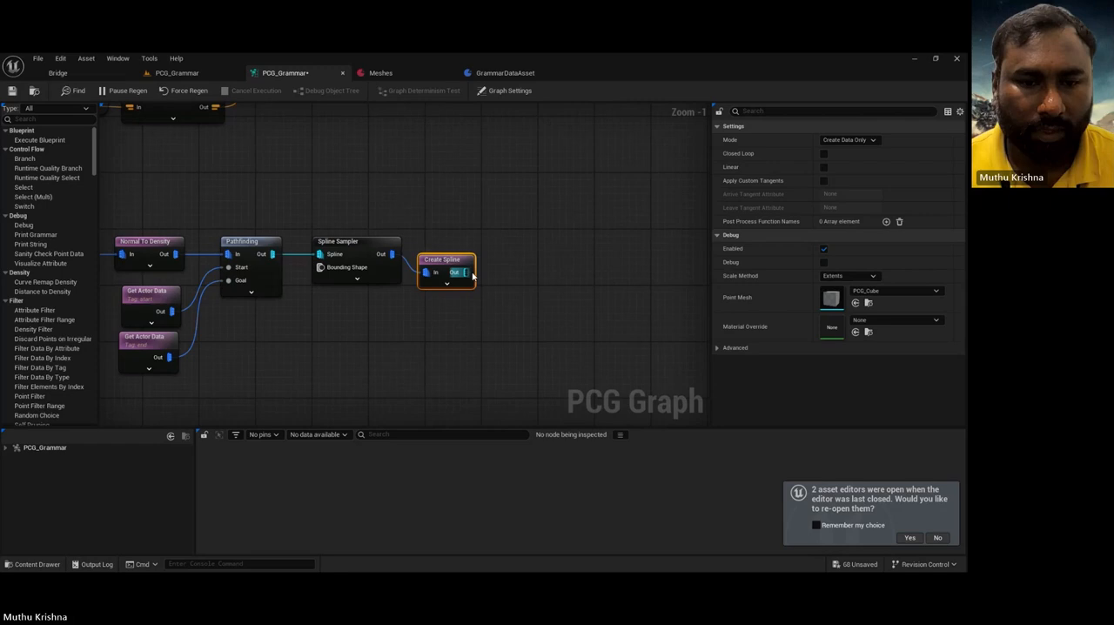
# Step: Add a Spawn Spline Mesh node fed by Create Spline's output and line it up with that node
pyautogui.moveTo(466, 272); pyautogui.dragTo(513, 270)
pyautogui.write('spl')
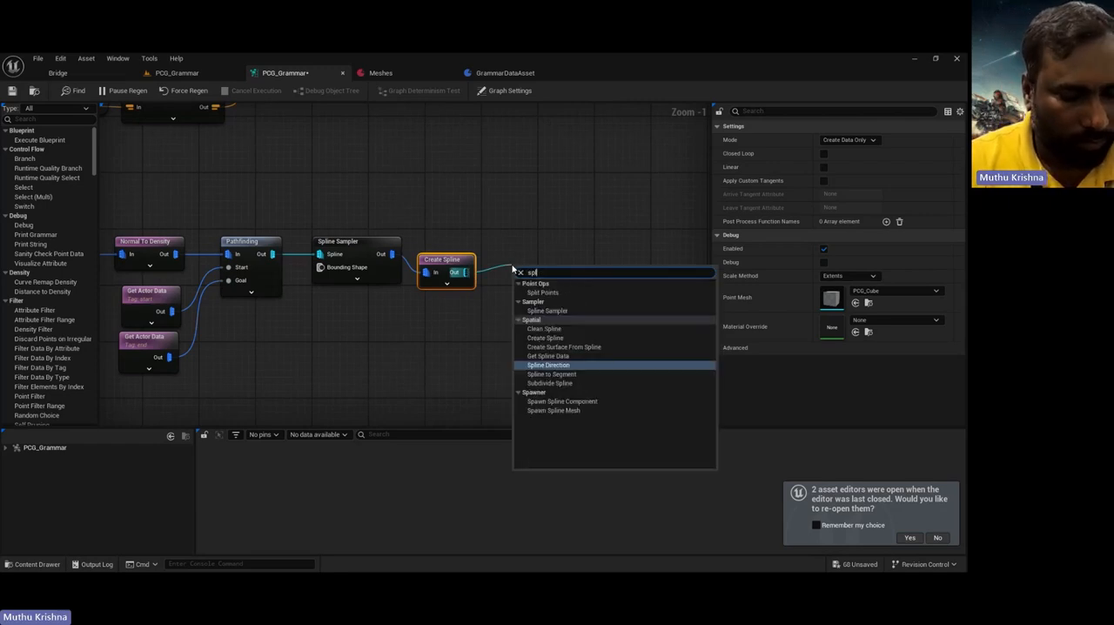
pyautogui.write('ine')
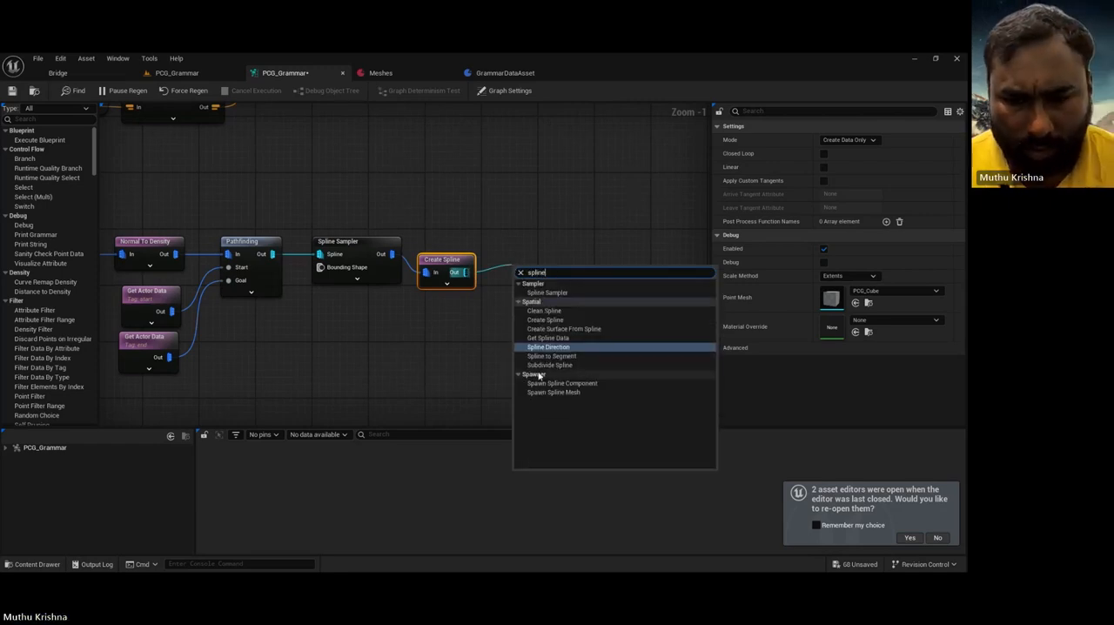
pyautogui.click(553, 392)
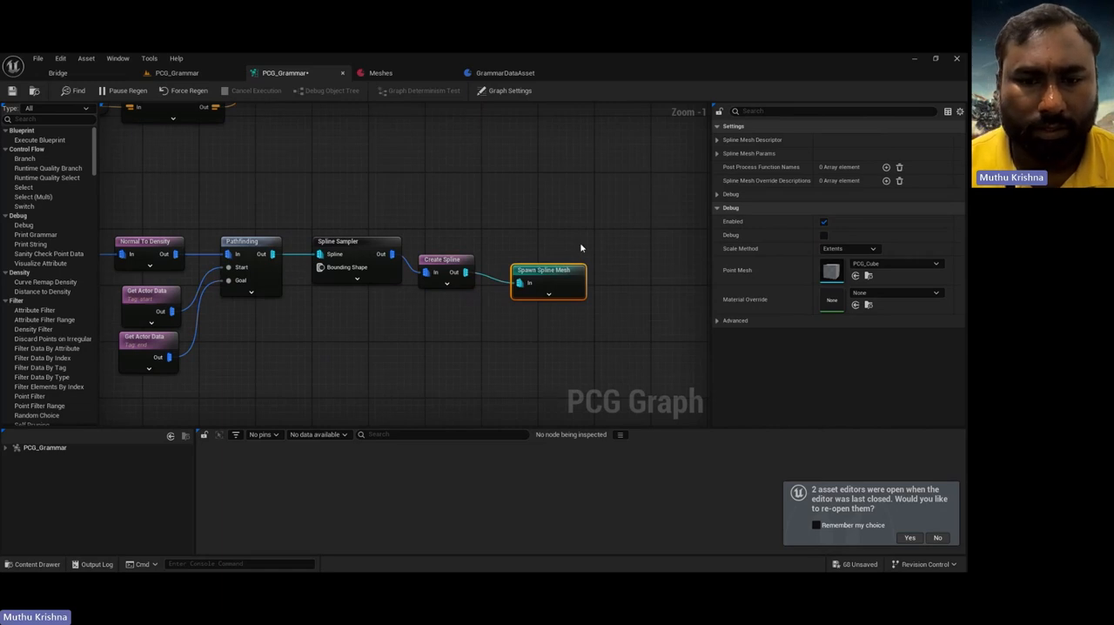
pyautogui.moveTo(573, 281); pyautogui.dragTo(578, 265)
# Step: Assign the S_Modular_Stone_Wall mesh from the Megascans 3D assets to the Spawn Spline Mesh descriptor and check the wall in the level
pyautogui.click(728, 141)
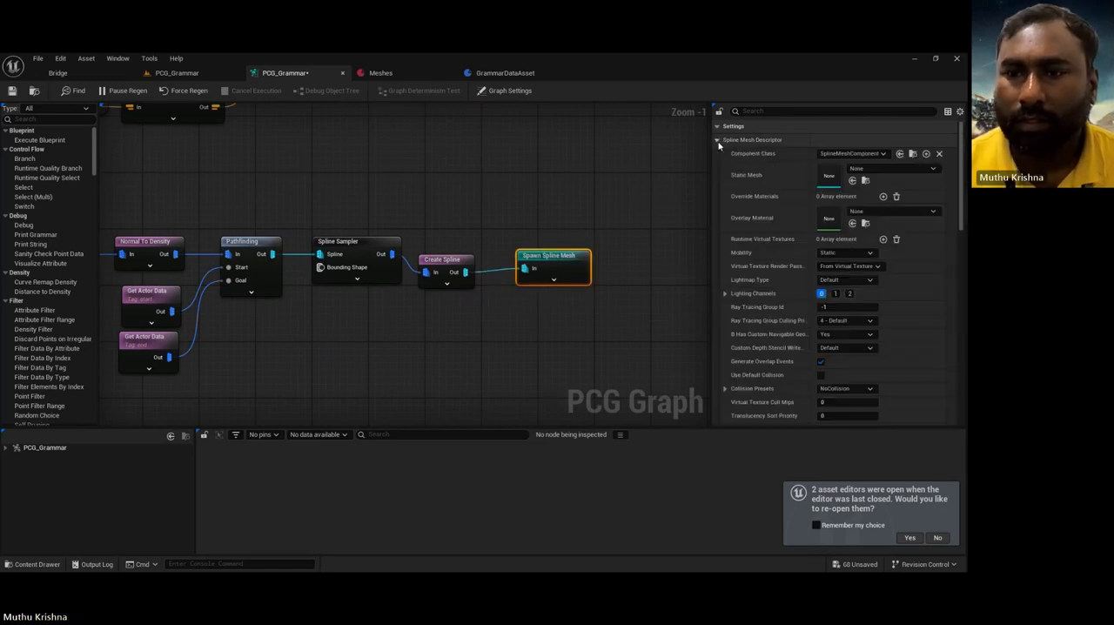
pyautogui.click(35, 564)
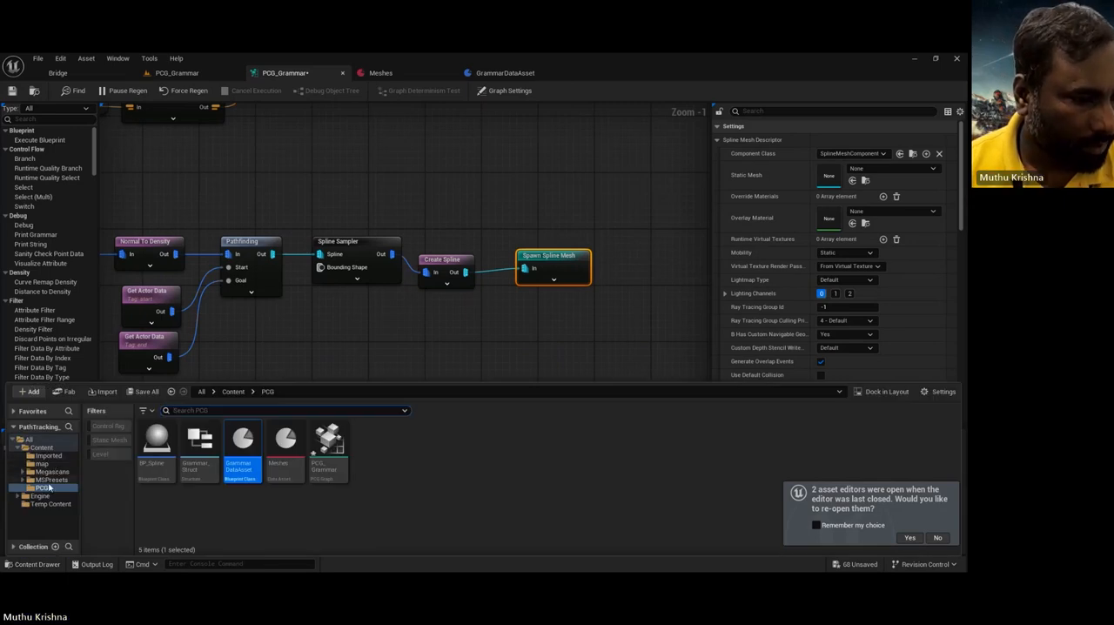
pyautogui.click(51, 472)
pyautogui.doubleClick(146, 435)
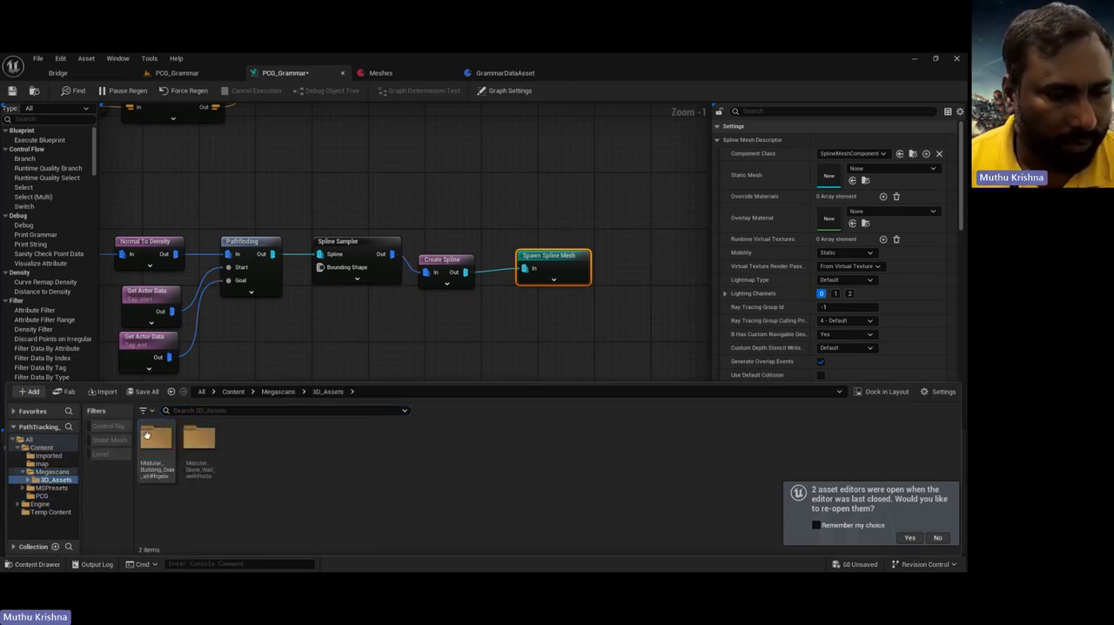
pyautogui.doubleClick(186, 445)
pyautogui.click(186, 446)
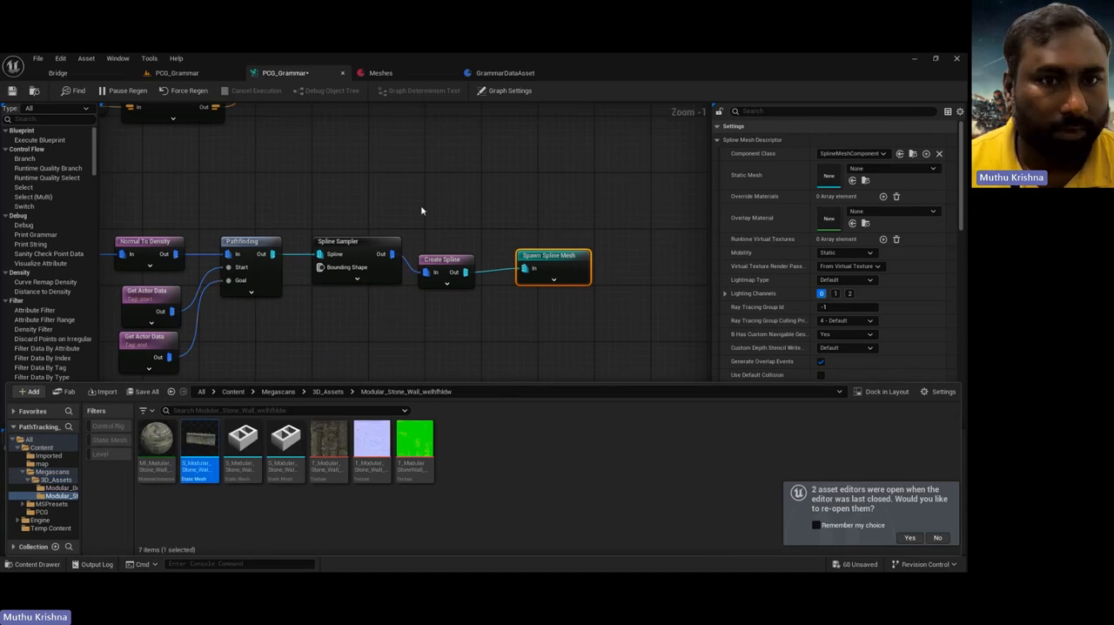
pyautogui.click(852, 180)
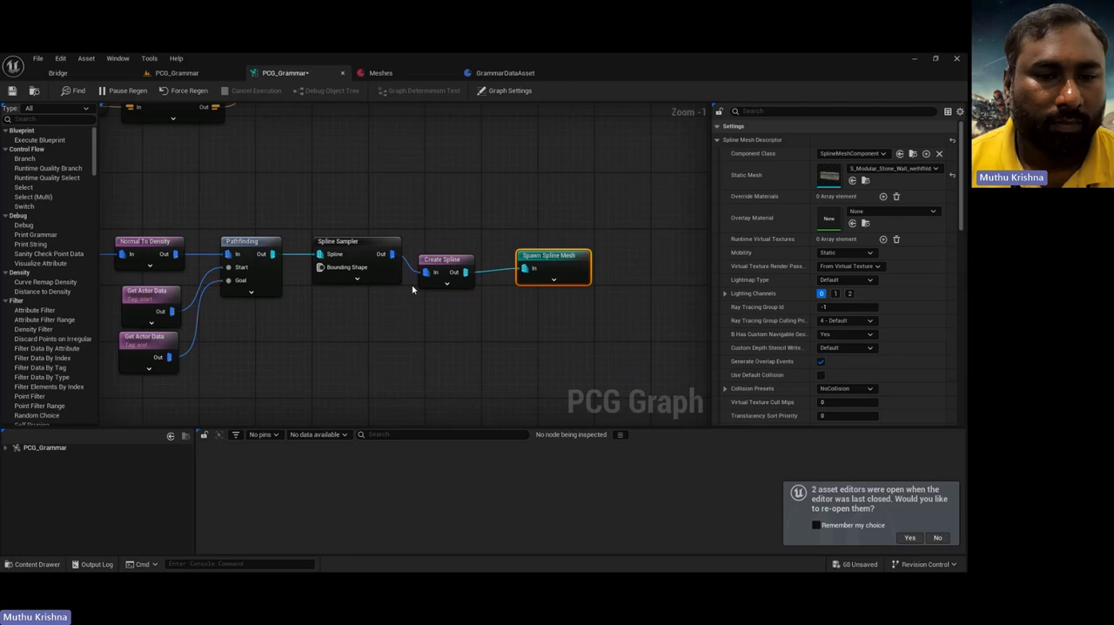
pyautogui.click(175, 73)
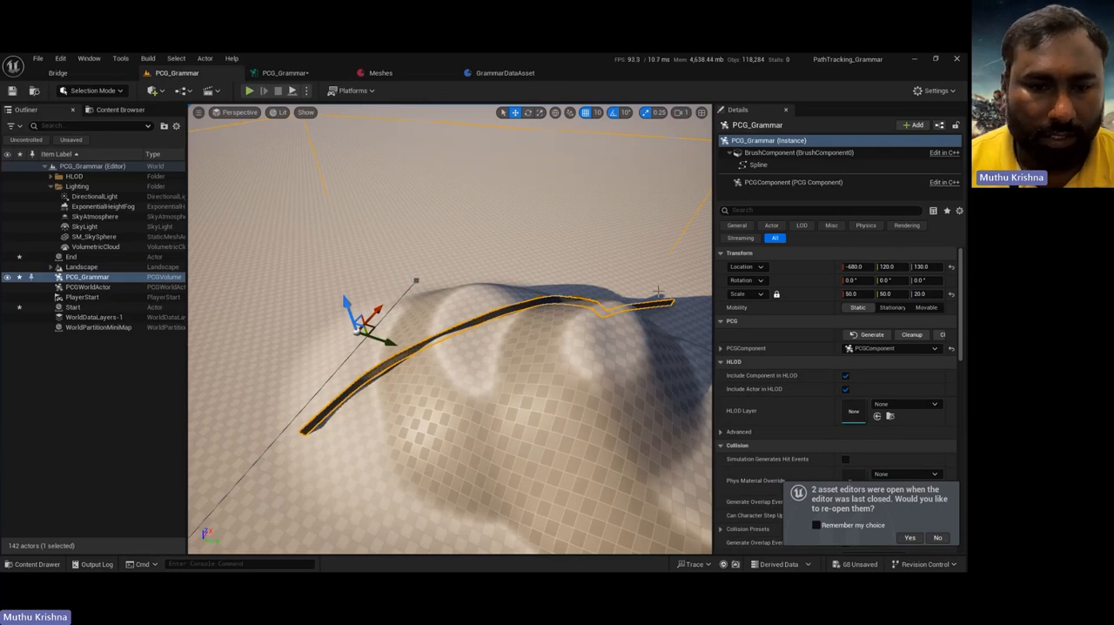
pyautogui.click(291, 76)
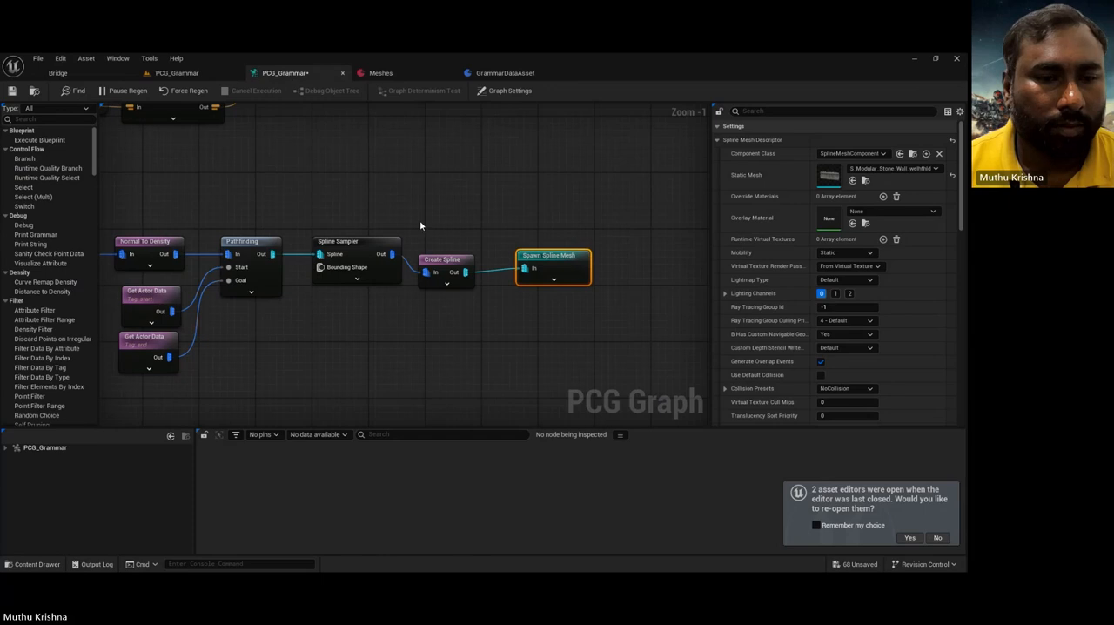
# Step: Set Pathfinding's cost function mode to Fitness Score with Density as the cost attribute
pyautogui.click(248, 245)
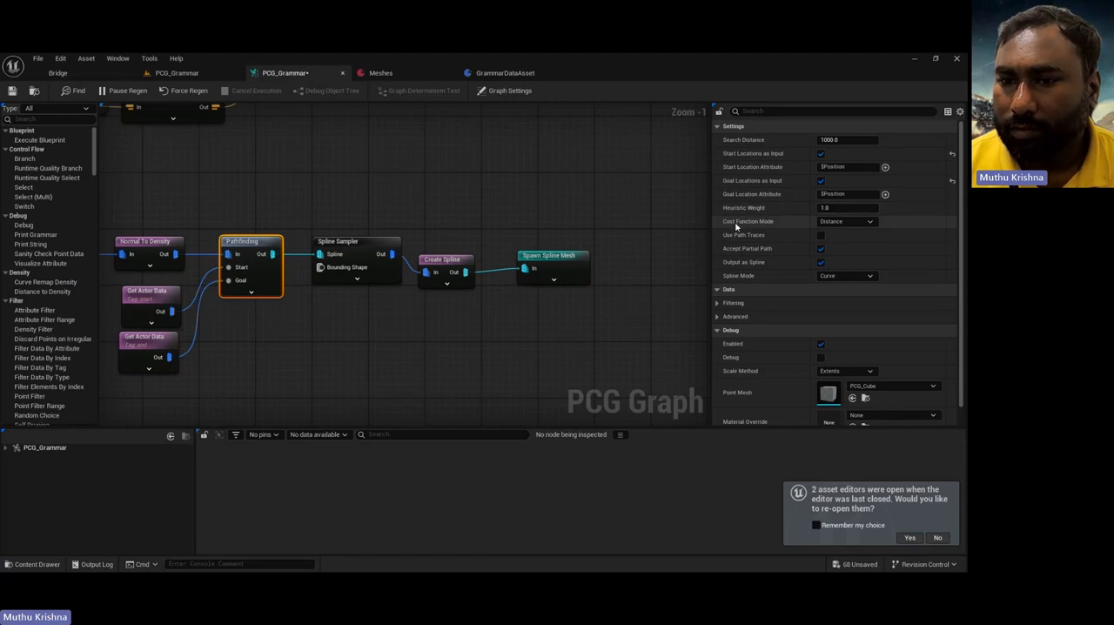
pyautogui.click(868, 223)
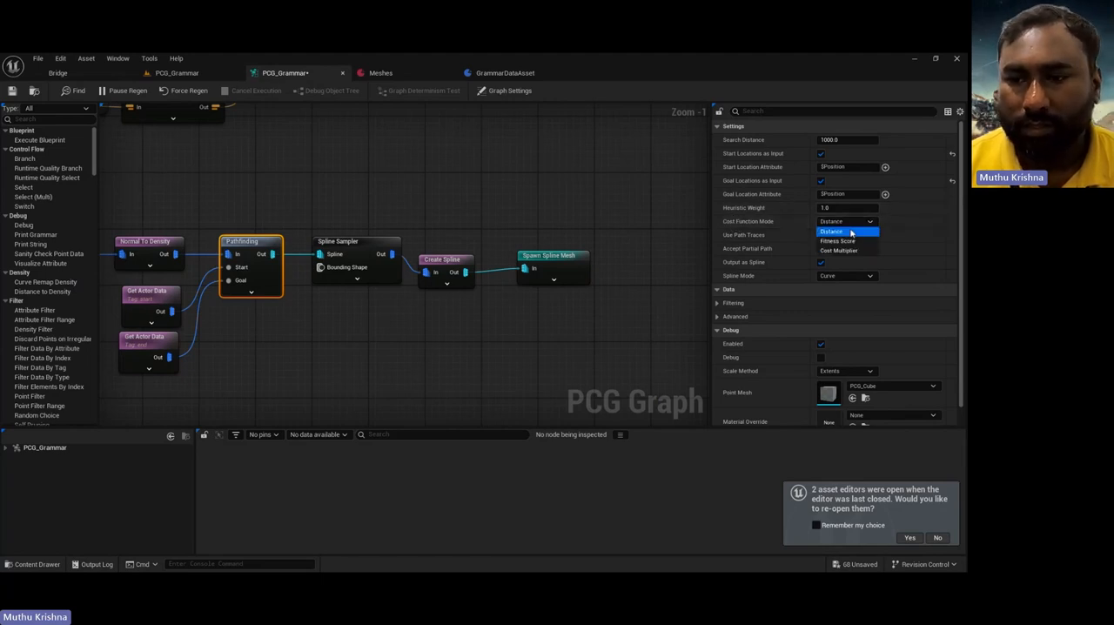
pyautogui.click(853, 241)
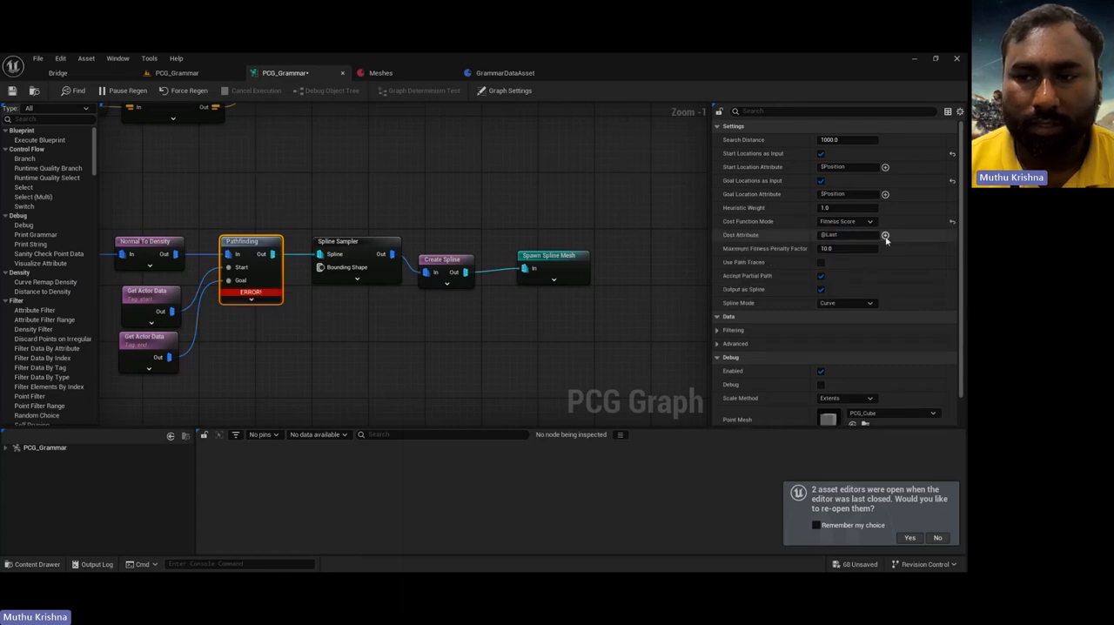
pyautogui.click(886, 235)
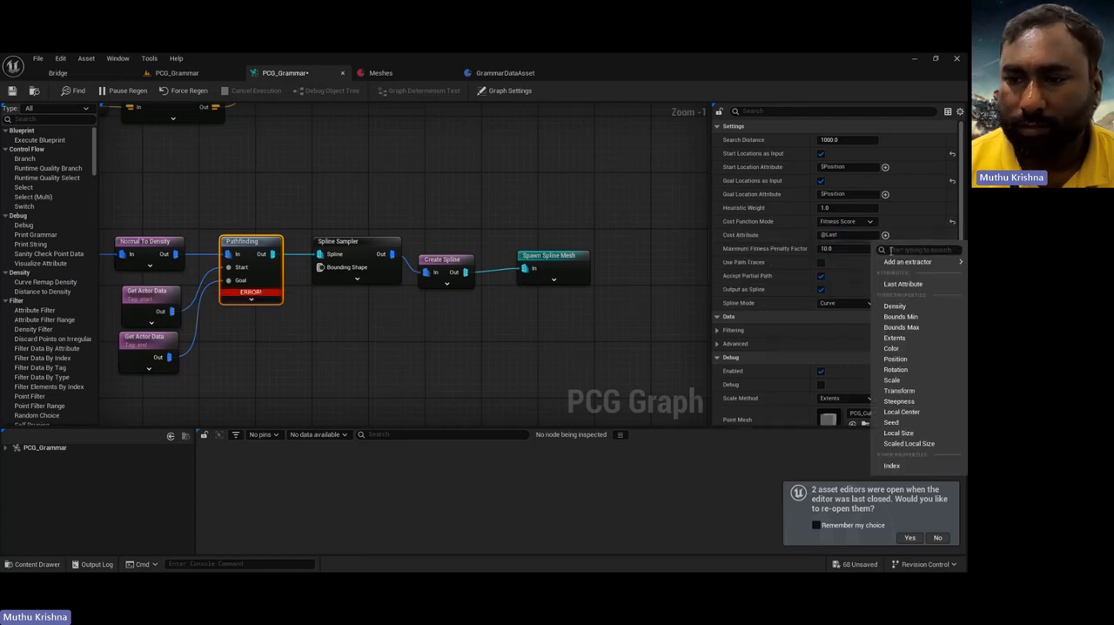
pyautogui.click(909, 308)
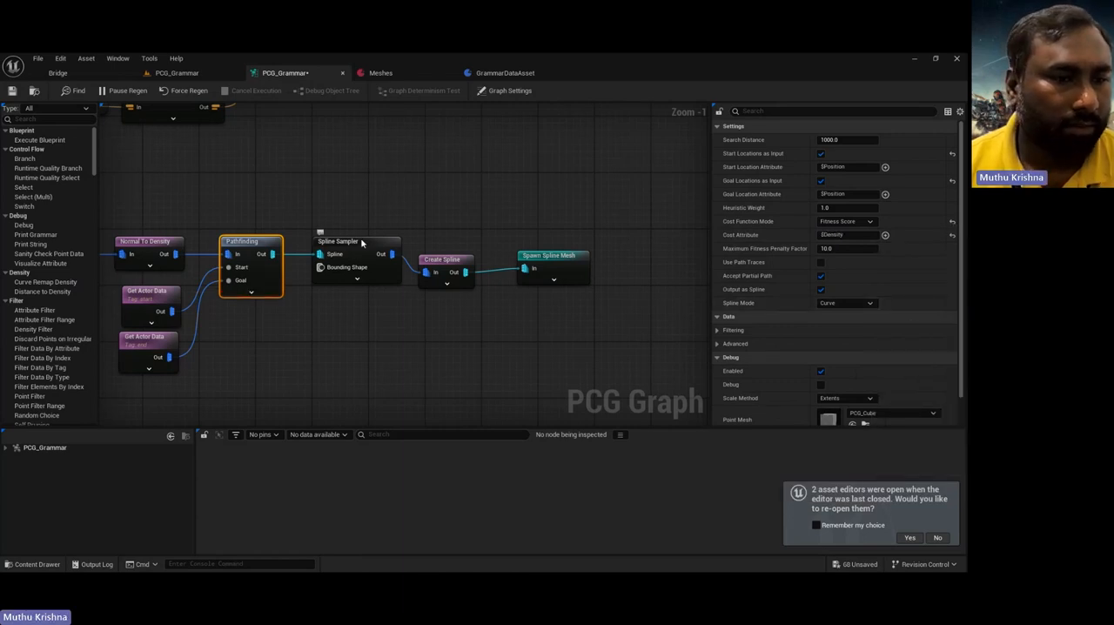
# Step: Turn on debug display for the Normal To Density node and examine its points around the hill in the level
pyautogui.moveTo(229, 198); pyautogui.dragTo(392, 191, button='right')
pyautogui.click(309, 237)
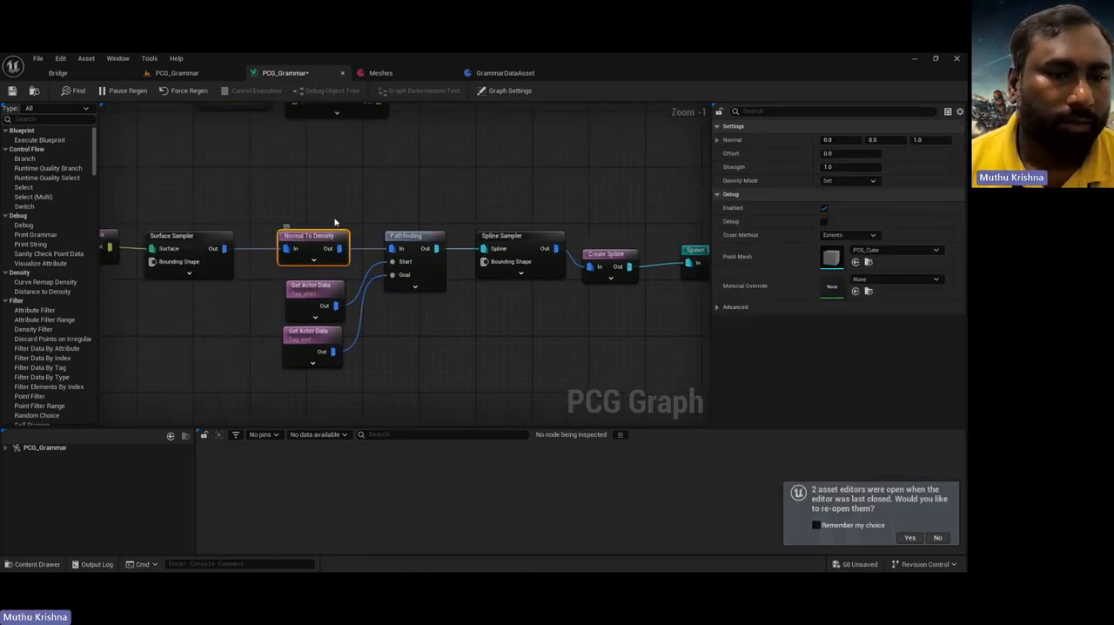
pyautogui.press('d')
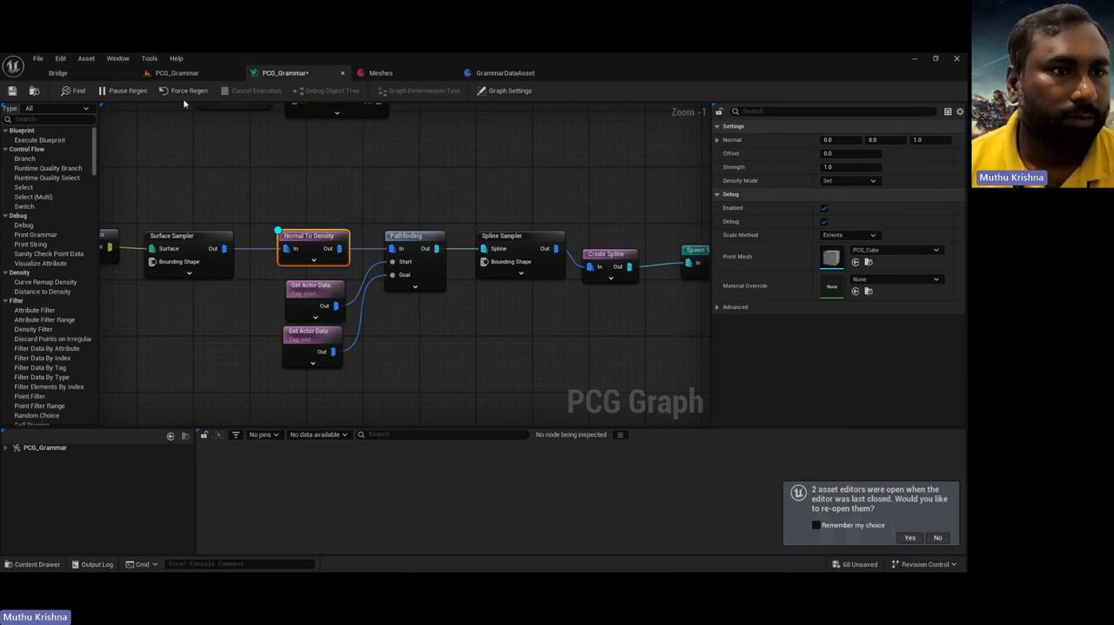
pyautogui.click(177, 74)
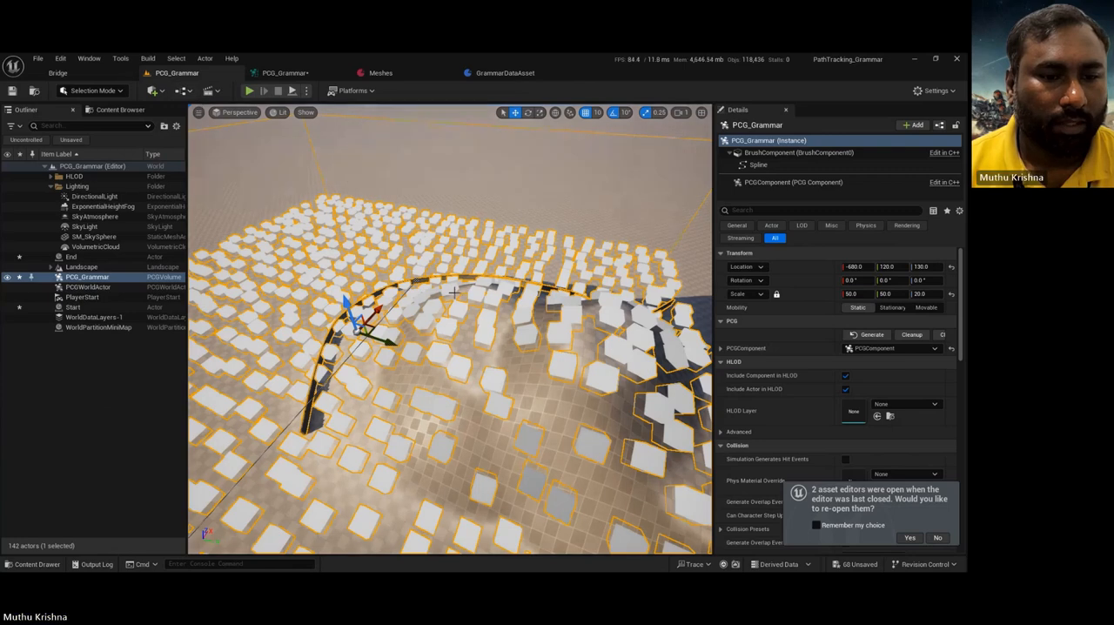
pyautogui.moveTo(418, 330); pyautogui.dragTo(601, 331, button='right')
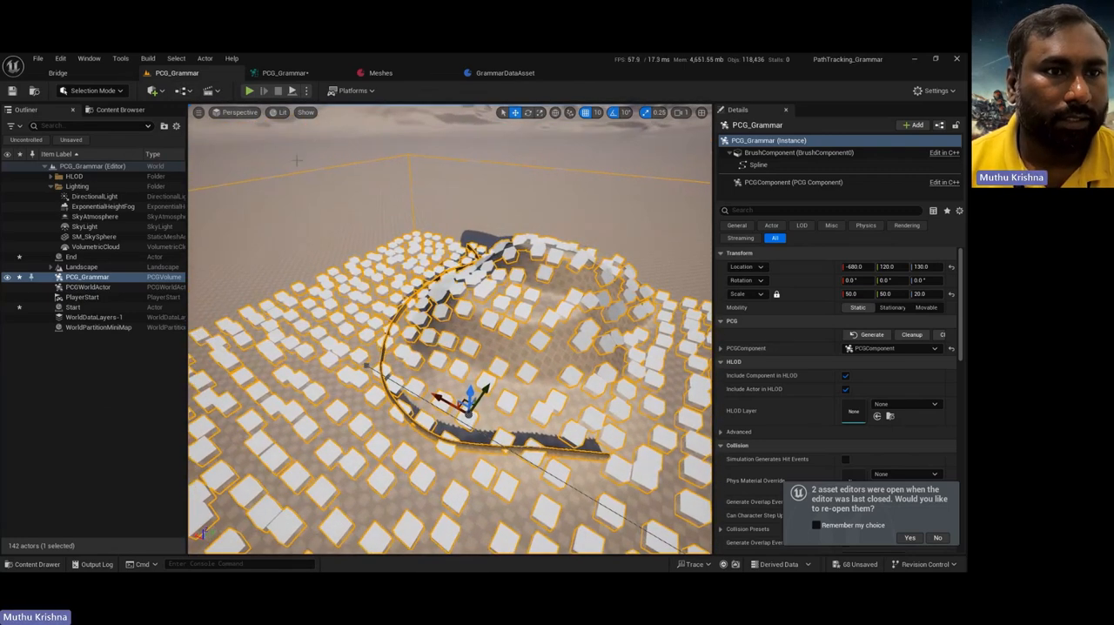
# Step: Set the Normal To Density node's strength to 0.1 and check the debug points in the level
pyautogui.click(285, 73)
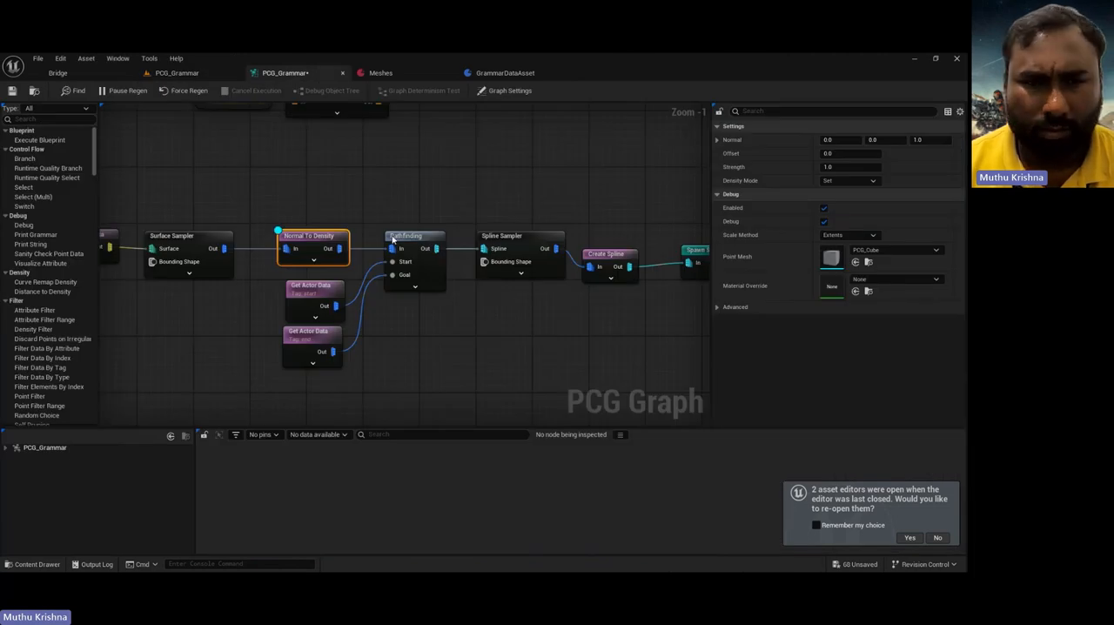
pyautogui.click(852, 168)
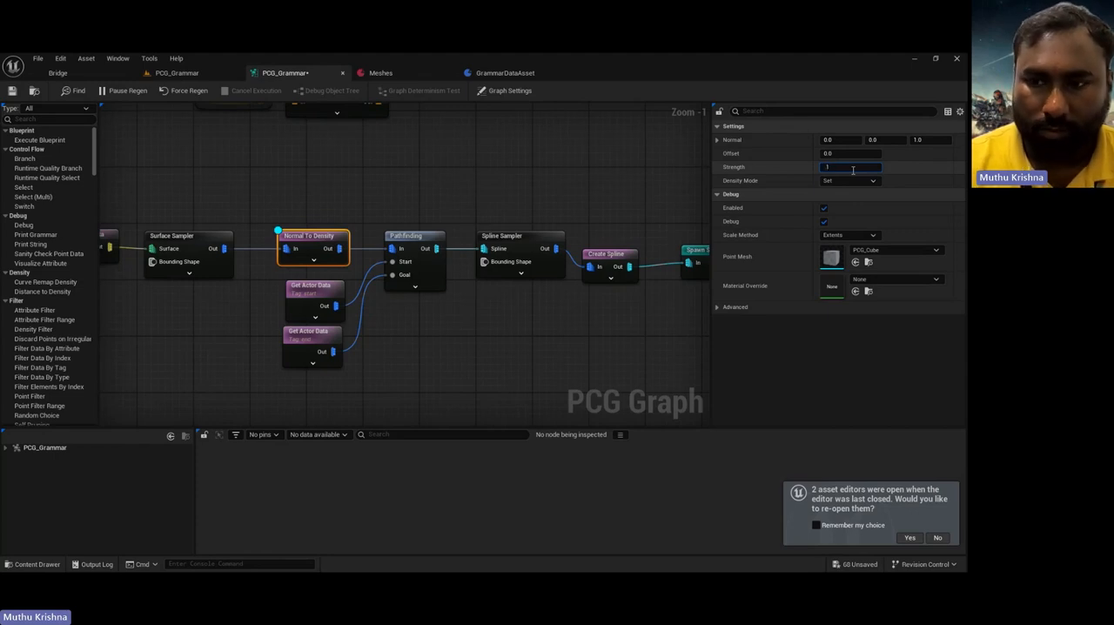
pyautogui.click(178, 73)
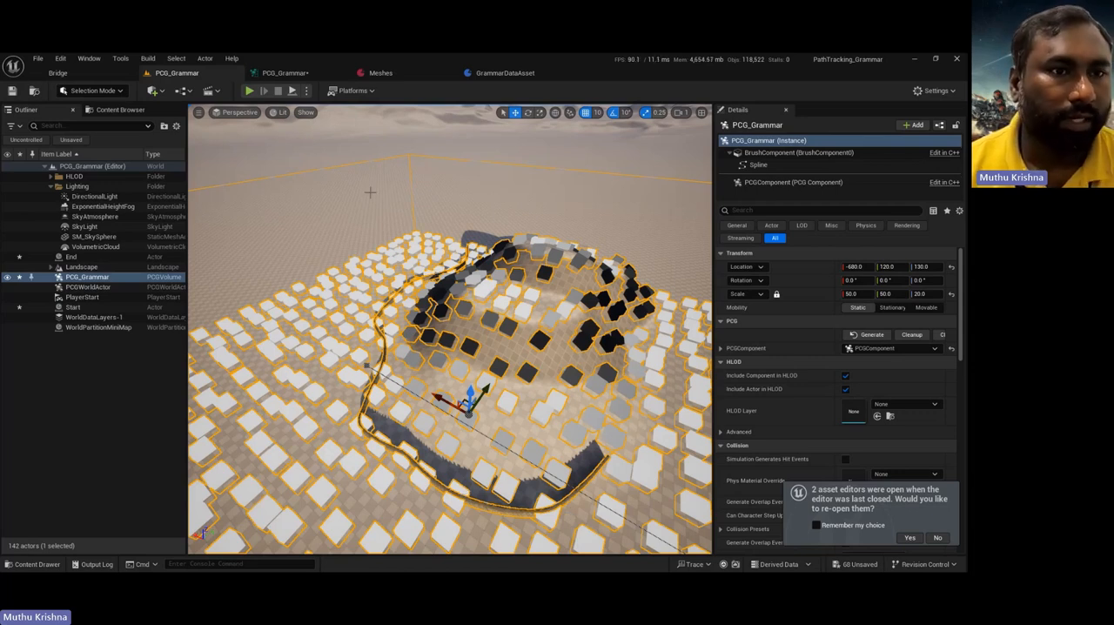
# Step: Turn off debug display for the Normal To Density node and inspect the wall's route around the hill
pyautogui.click(284, 73)
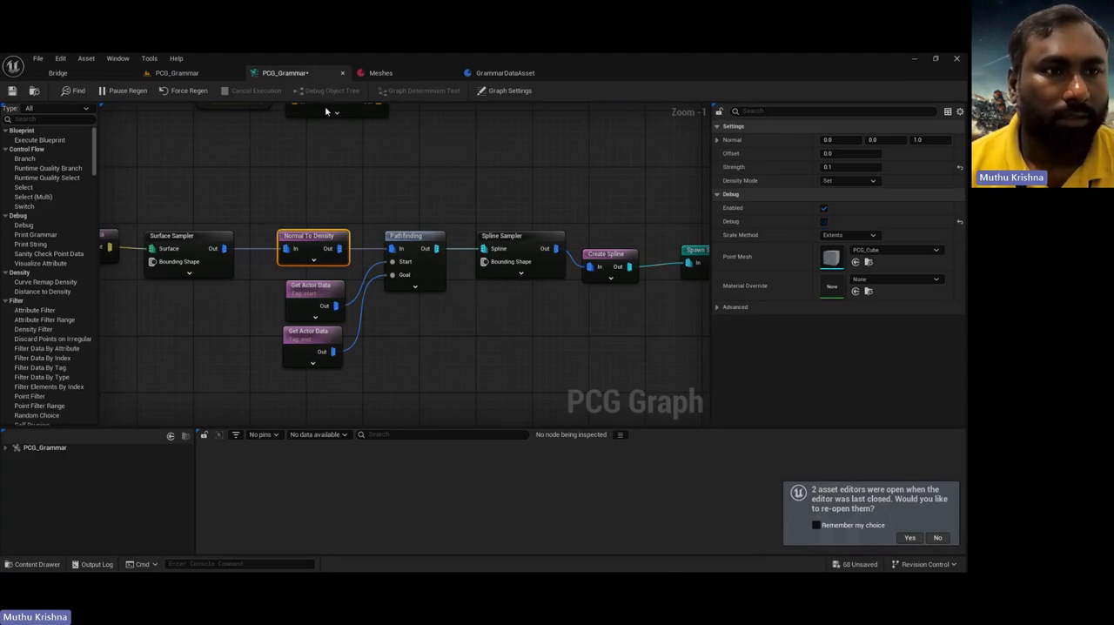
pyautogui.click(178, 73)
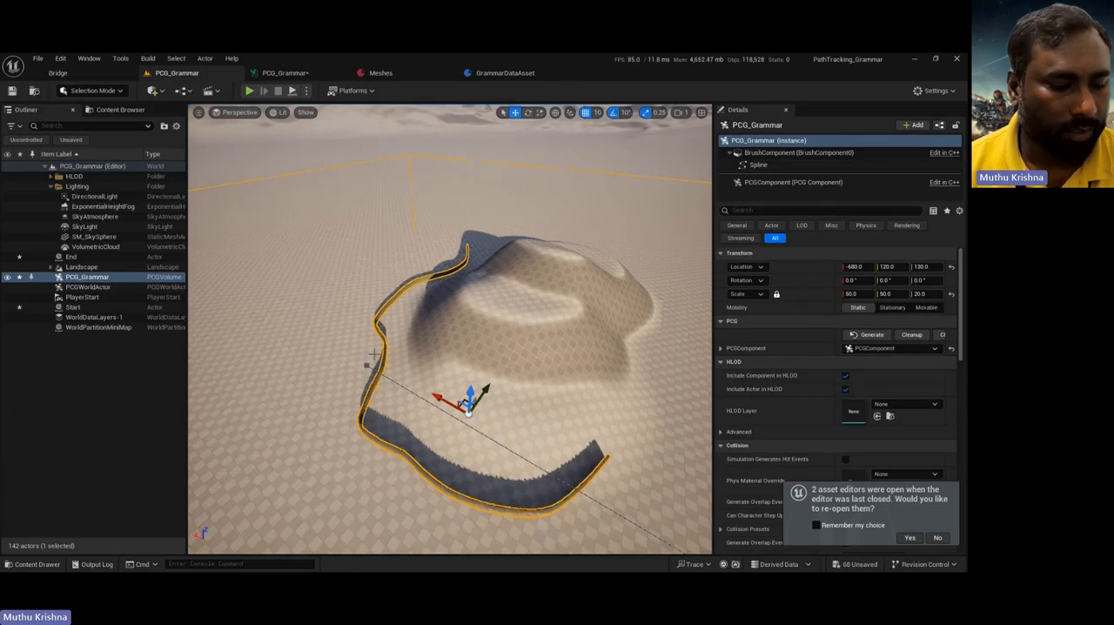
pyautogui.moveTo(322, 354); pyautogui.dragTo(433, 323, button='right')
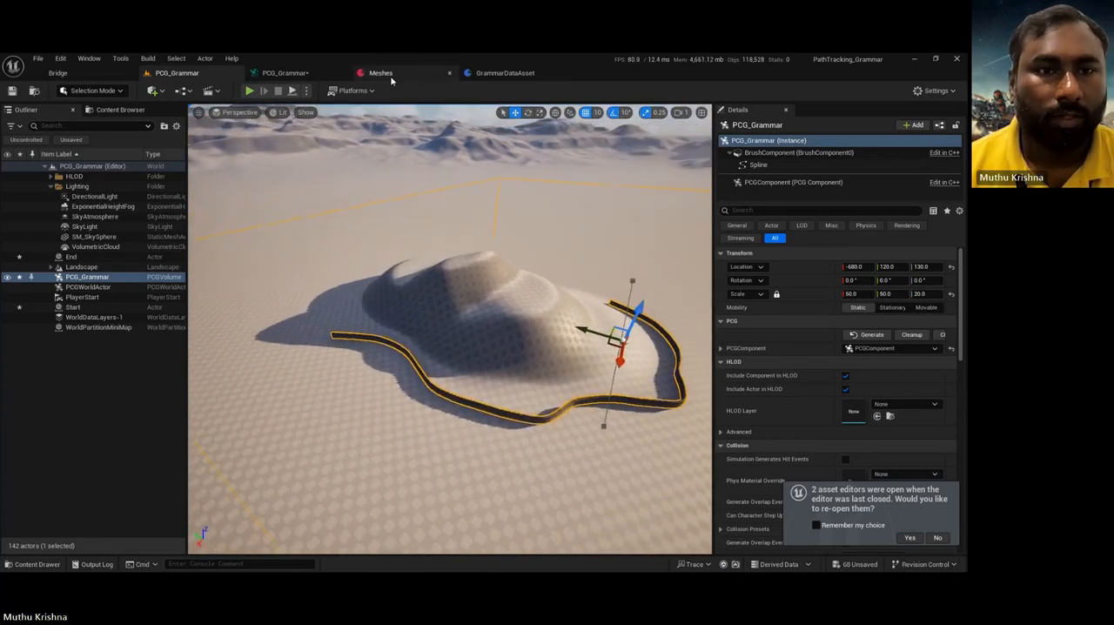
# Step: Set the Pathfinding node's search distance to 800 and inspect the wall's route around the hill in the level
pyautogui.click(288, 75)
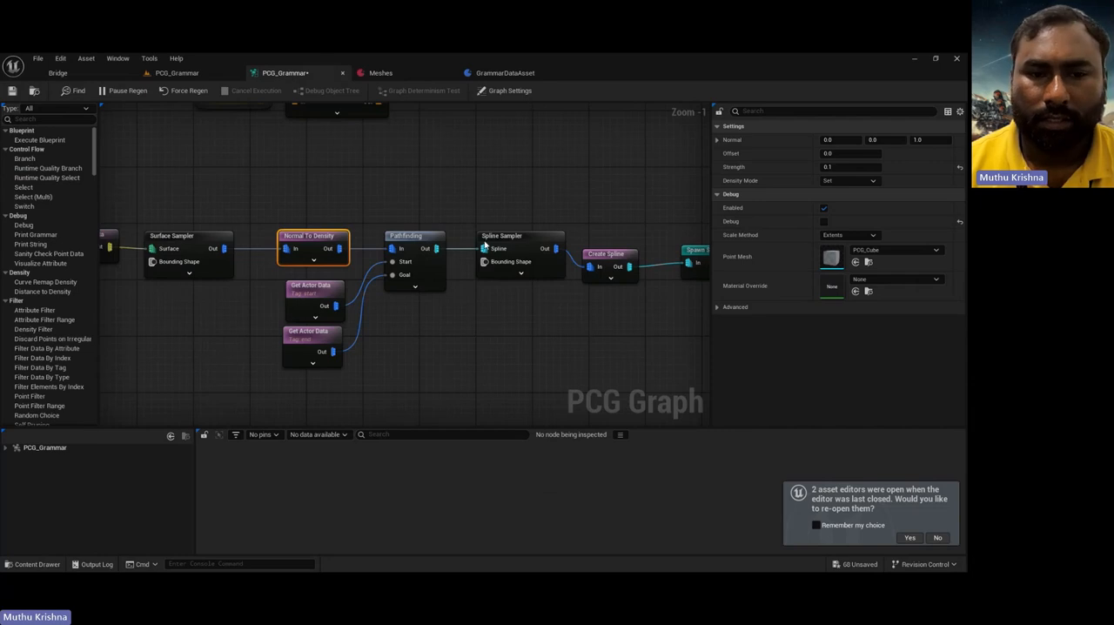
pyautogui.click(414, 240)
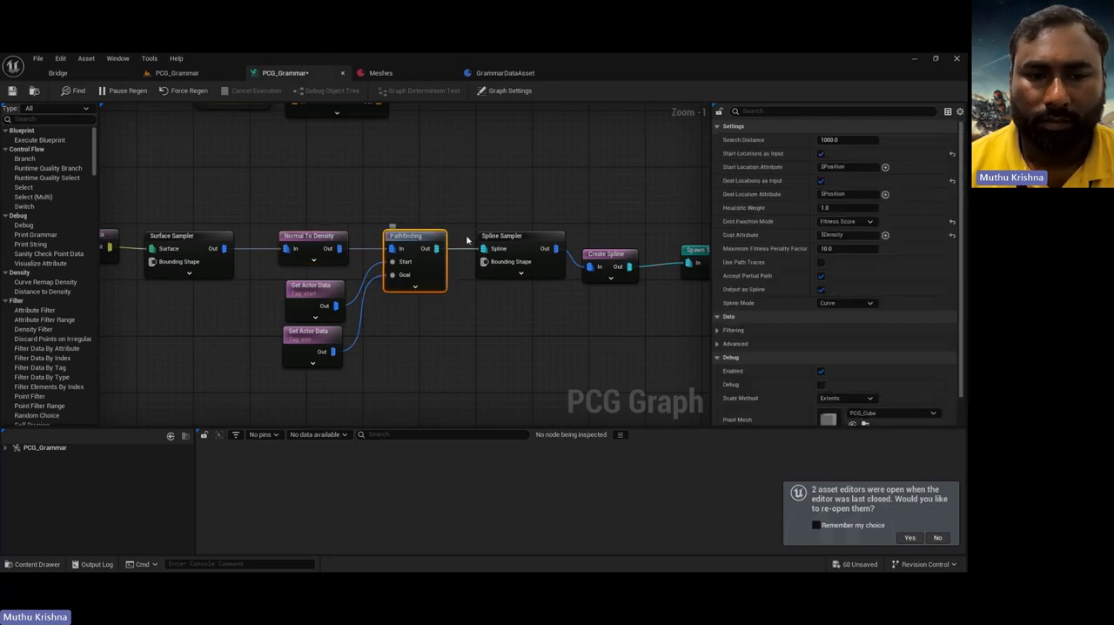
pyautogui.click(839, 140)
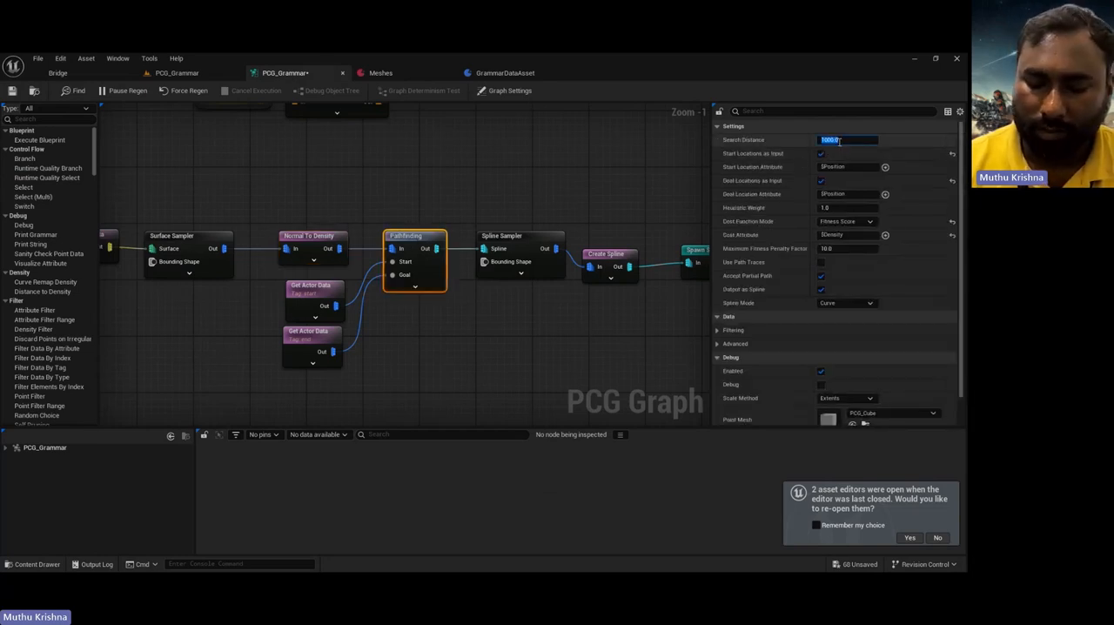
pyautogui.write('800')
pyautogui.press('Return')
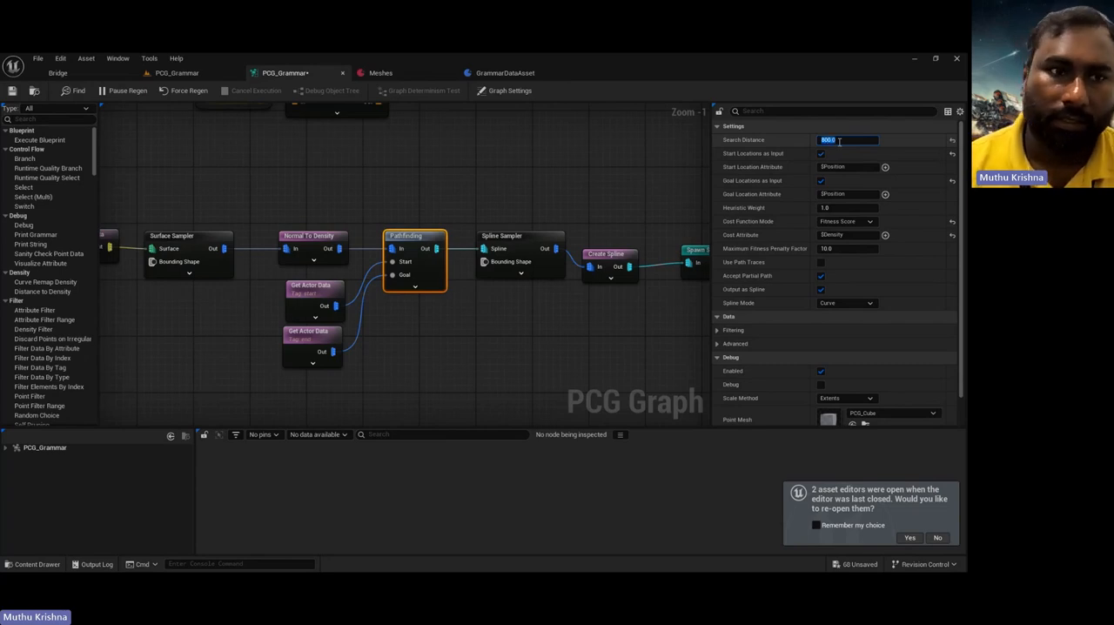
pyautogui.click(198, 75)
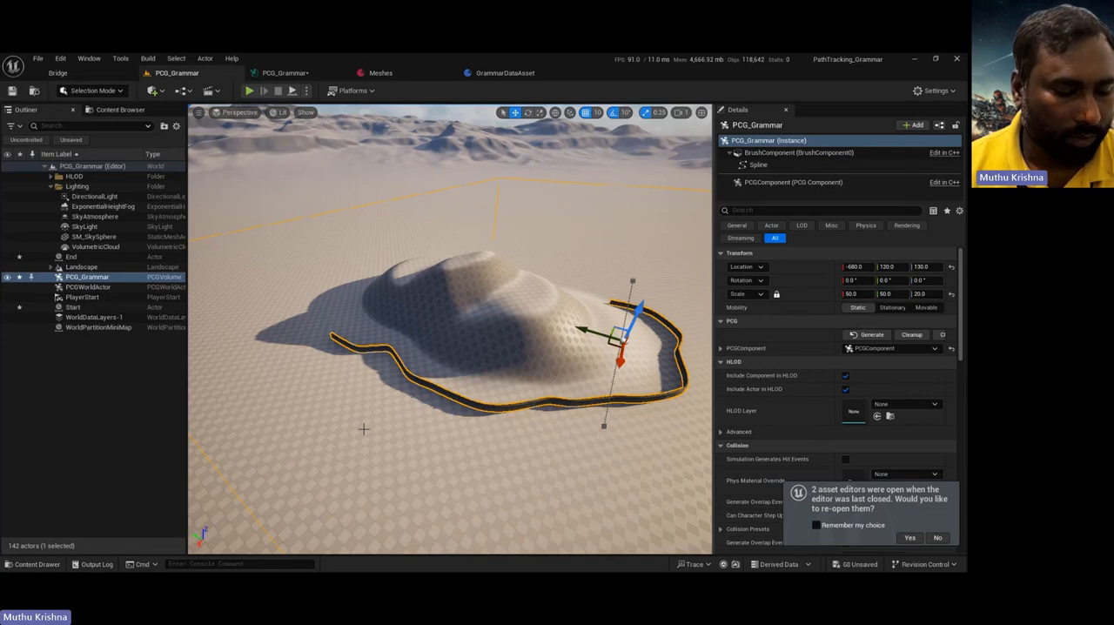
pyautogui.moveTo(365, 428); pyautogui.dragTo(391, 383, button='right')
pyautogui.moveTo(389, 453); pyautogui.dragTo(381, 305, button='right')
pyautogui.moveTo(455, 425); pyautogui.dragTo(357, 377, button='right')
pyautogui.moveTo(428, 465); pyautogui.dragTo(447, 471, button='right')
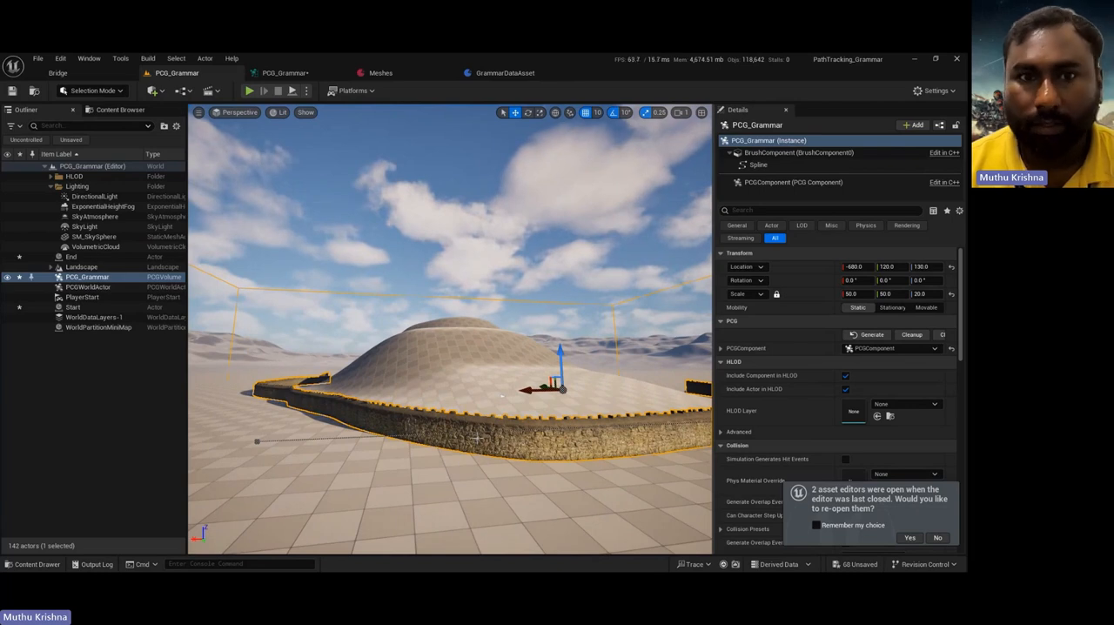
# Step: Replace the Spawn Spline Mesh node with a Static Mesh Spawner fed by the Create Spline output
pyautogui.click(285, 75)
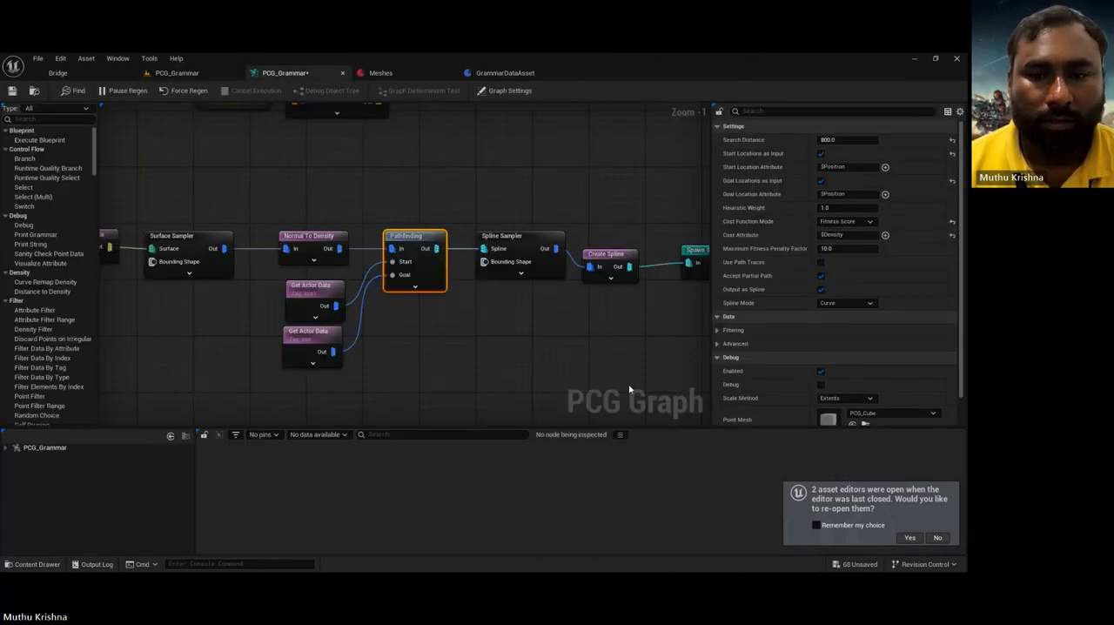
pyautogui.moveTo(611, 323); pyautogui.dragTo(447, 316, button='right')
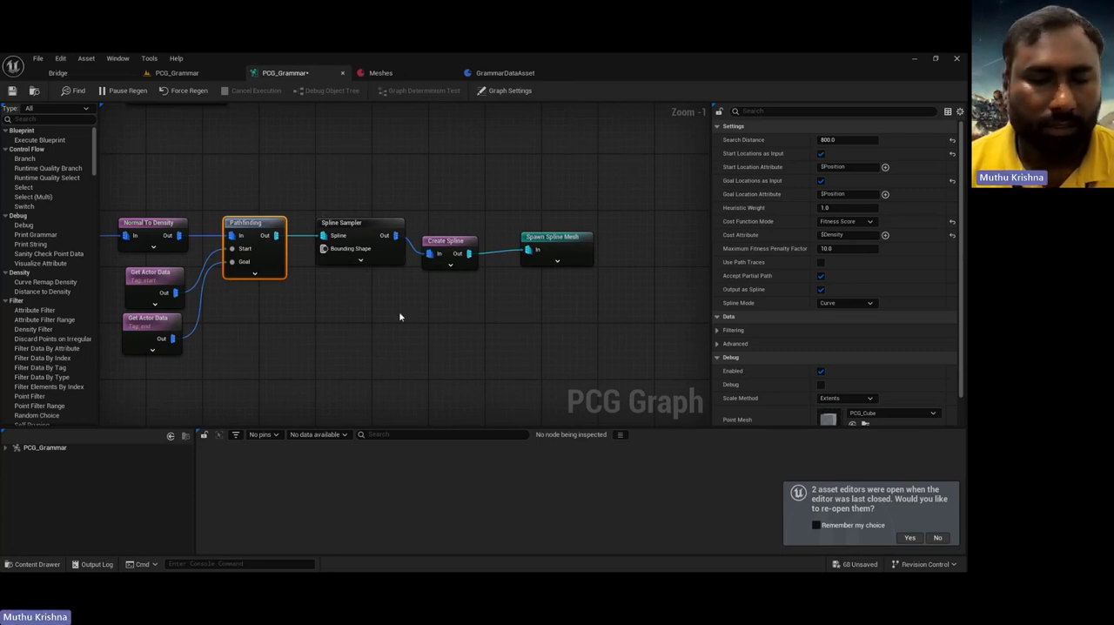
pyautogui.moveTo(366, 322); pyautogui.dragTo(308, 333, button='right')
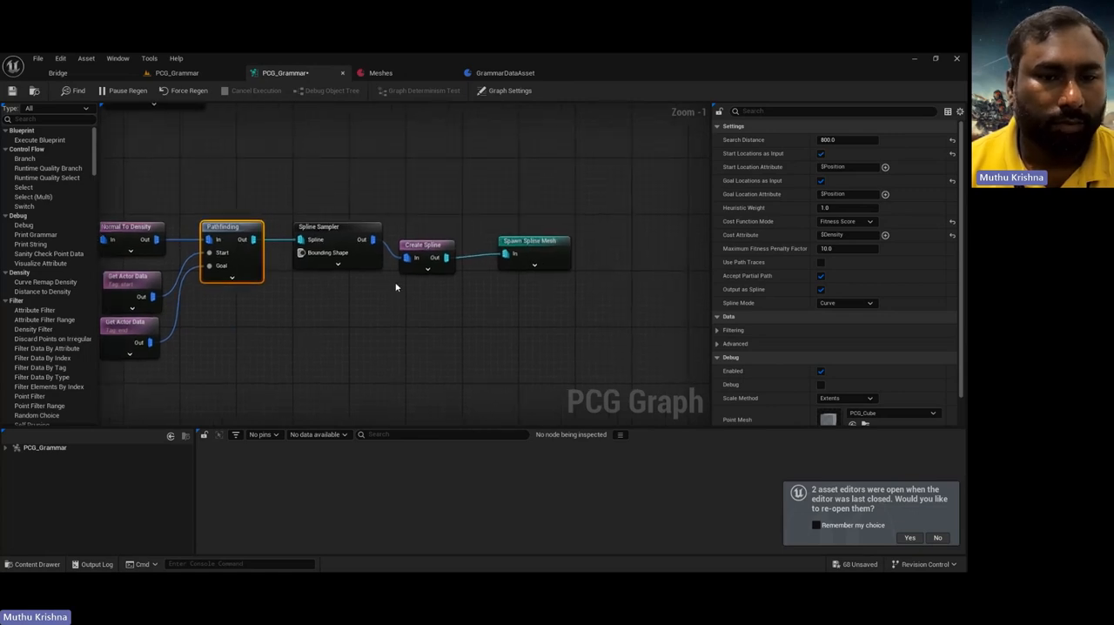
pyautogui.click(540, 248)
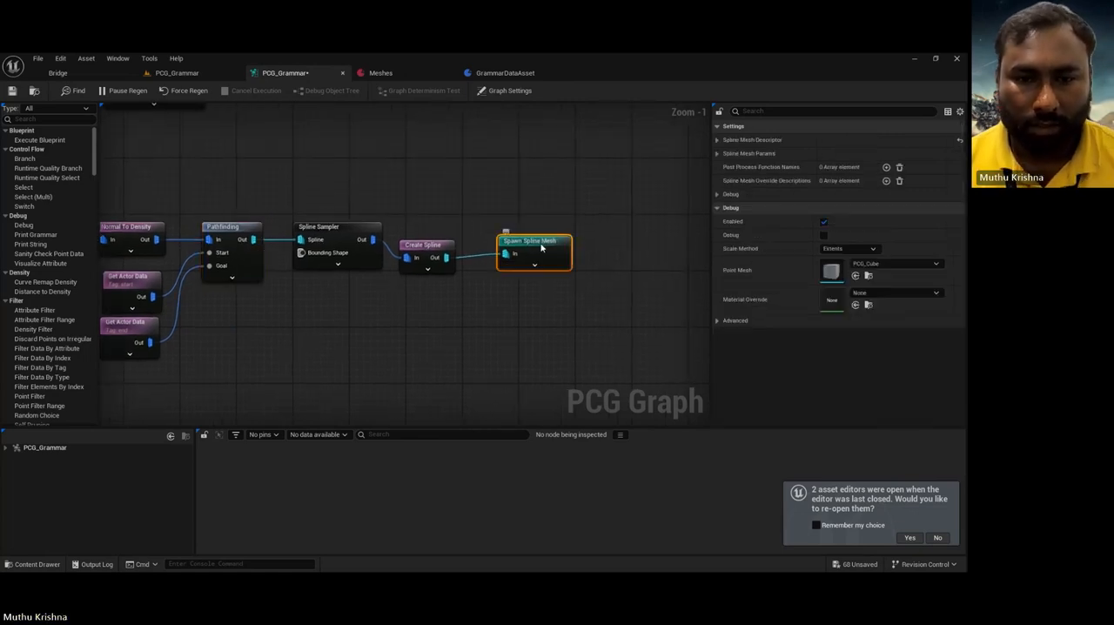
pyautogui.press('Delete')
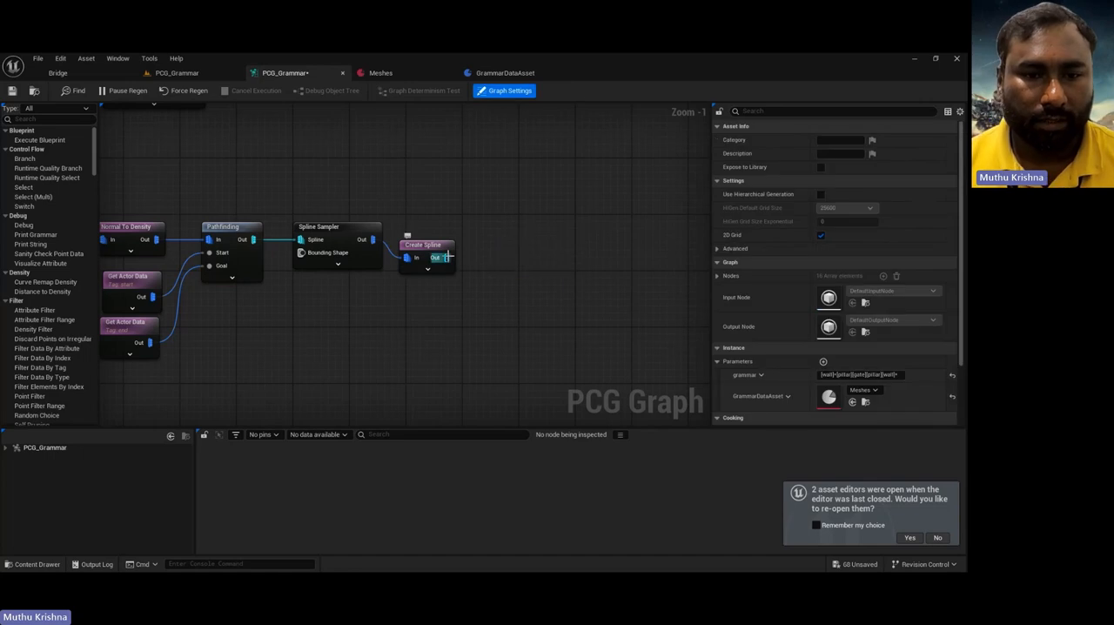
pyautogui.moveTo(477, 256); pyautogui.dragTo(513, 250)
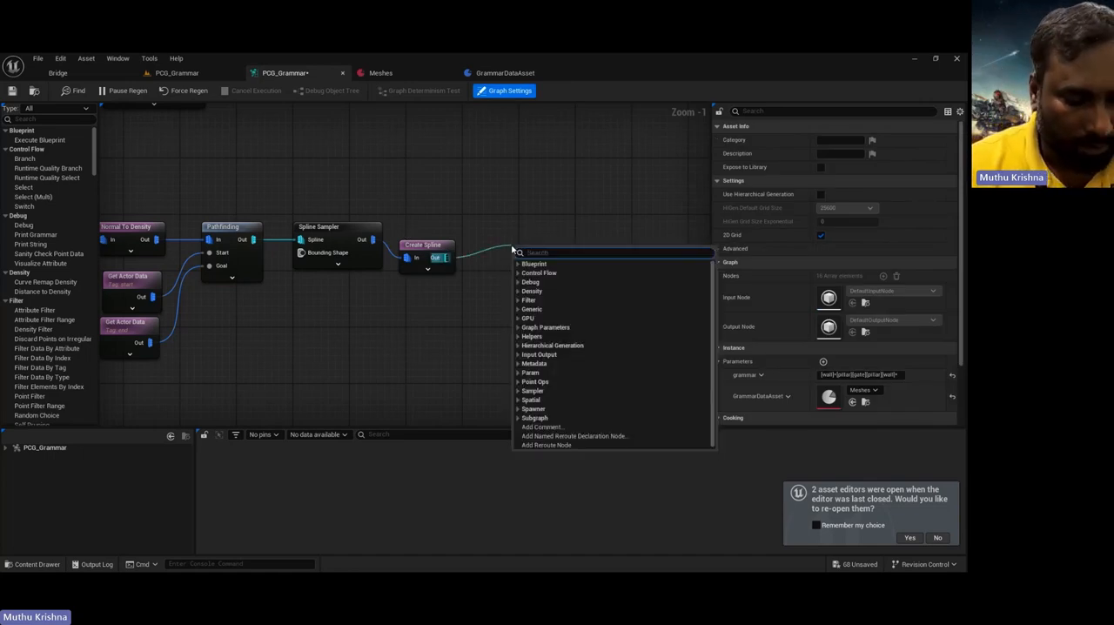
pyautogui.write('spawn')
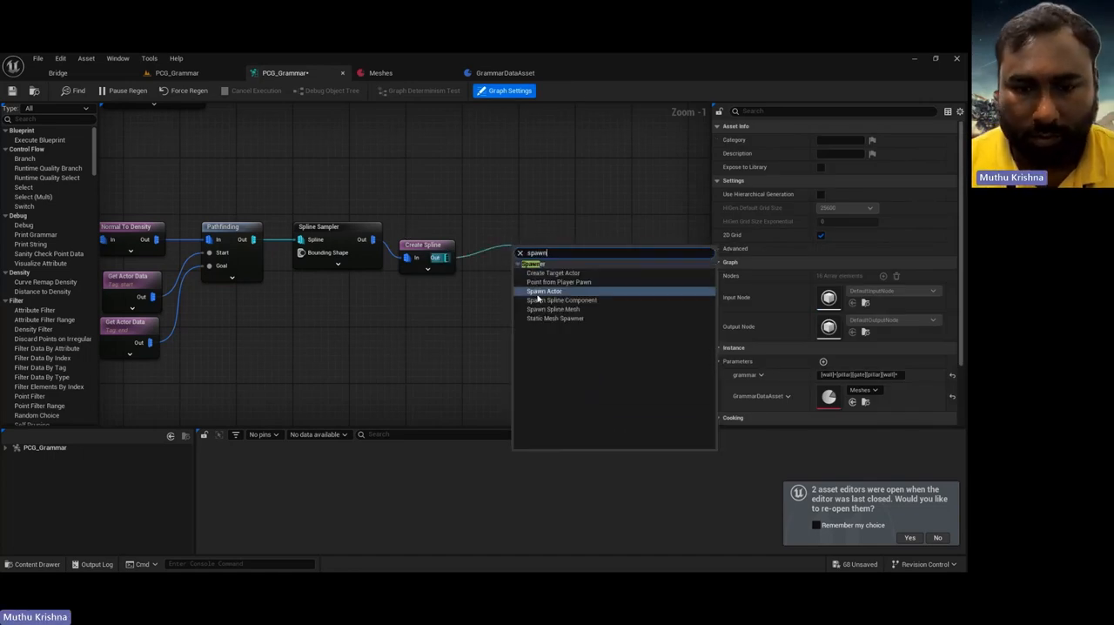
pyautogui.click(546, 317)
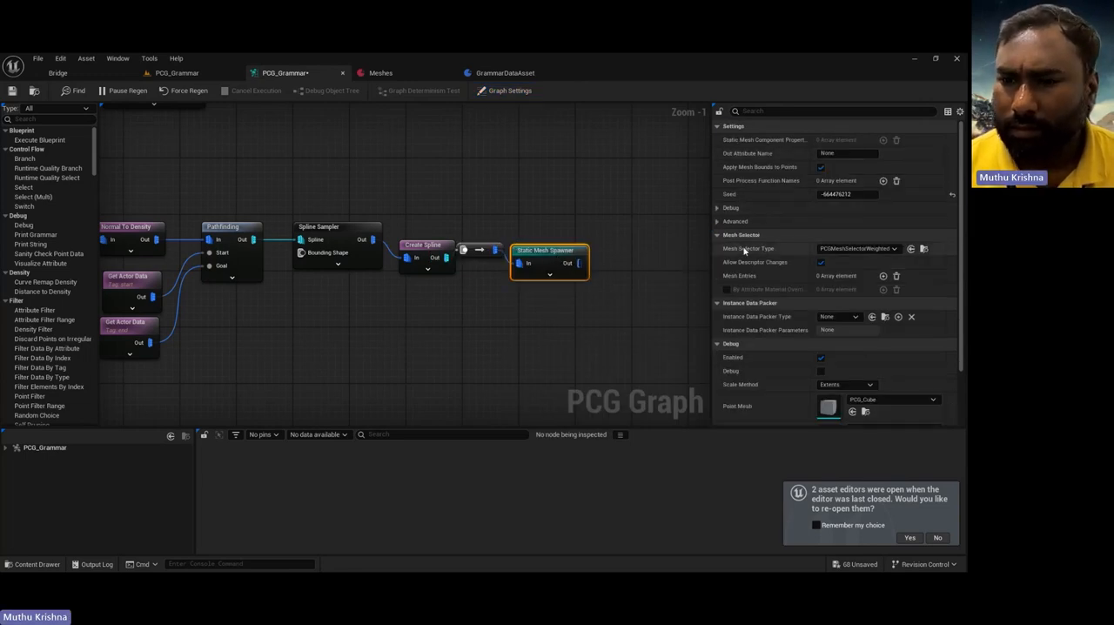
# Step: Add a mesh entry to the Static Mesh Spawner and assign the Sandbag_Barrier mesh from the Imported folder
pyautogui.click(884, 276)
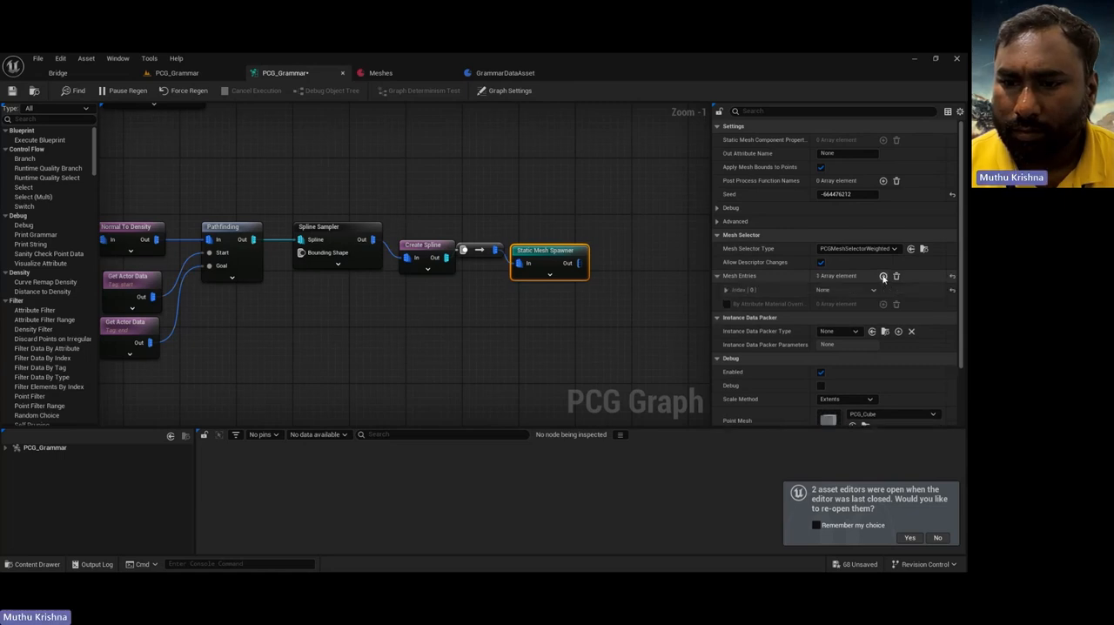
pyautogui.click(726, 289)
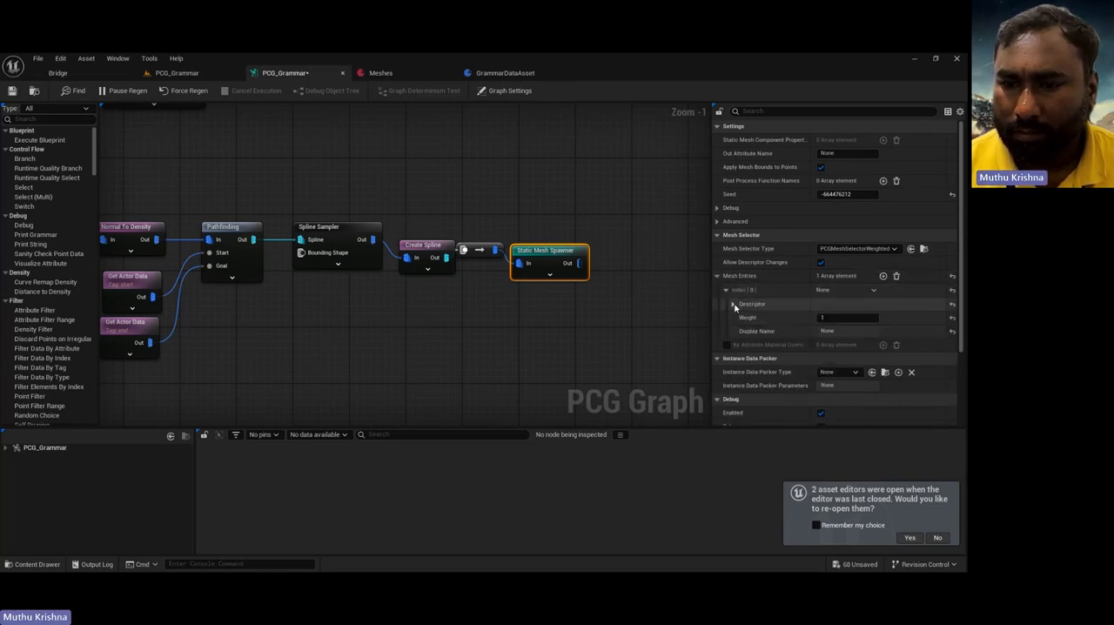
pyautogui.click(732, 303)
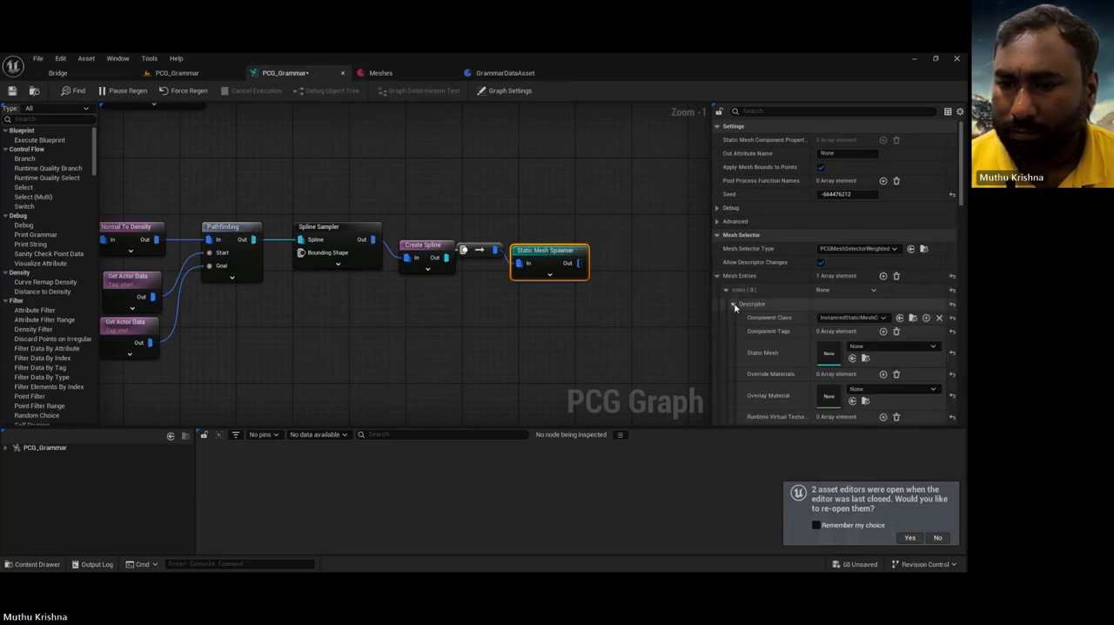
pyautogui.click(37, 563)
pyautogui.click(48, 456)
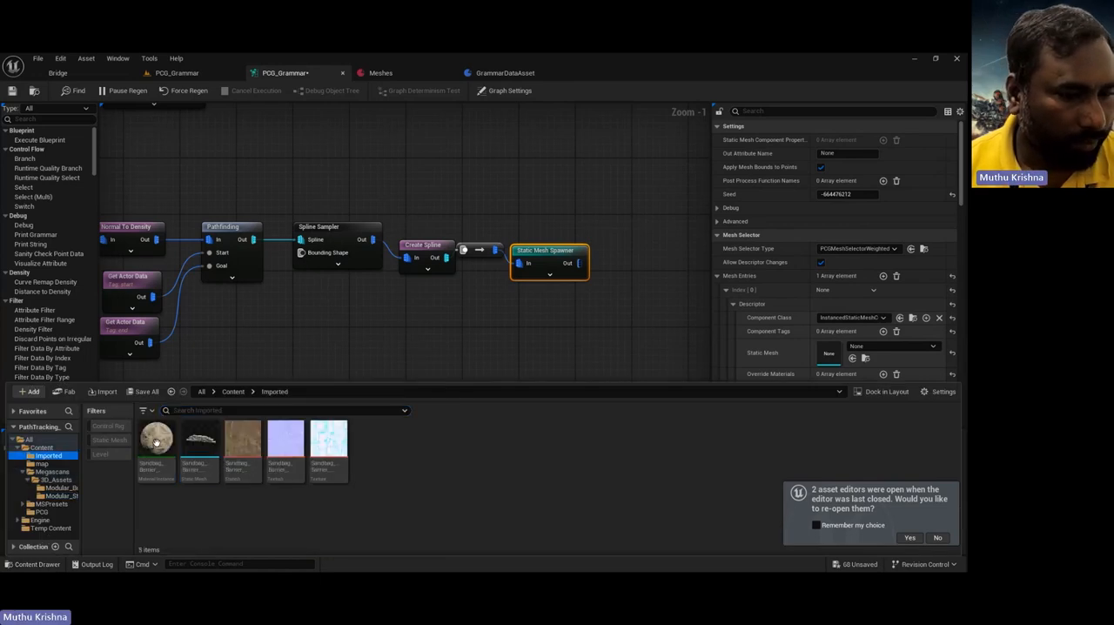
pyautogui.click(852, 358)
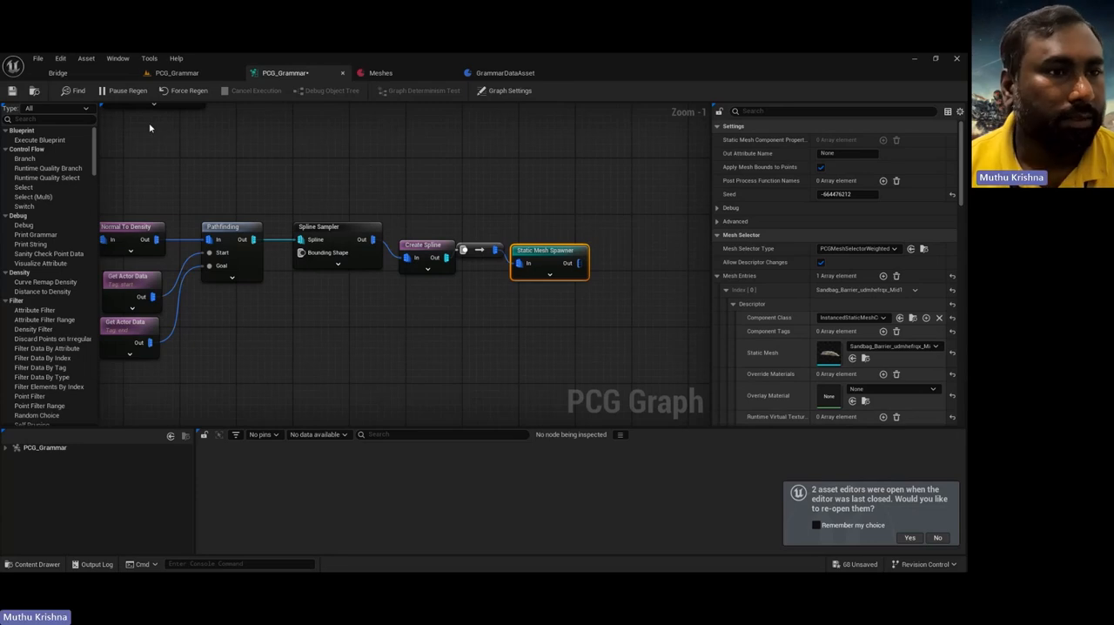
# Step: Inspect the sandbag barrier in the level and save all unsaved content
pyautogui.click(177, 73)
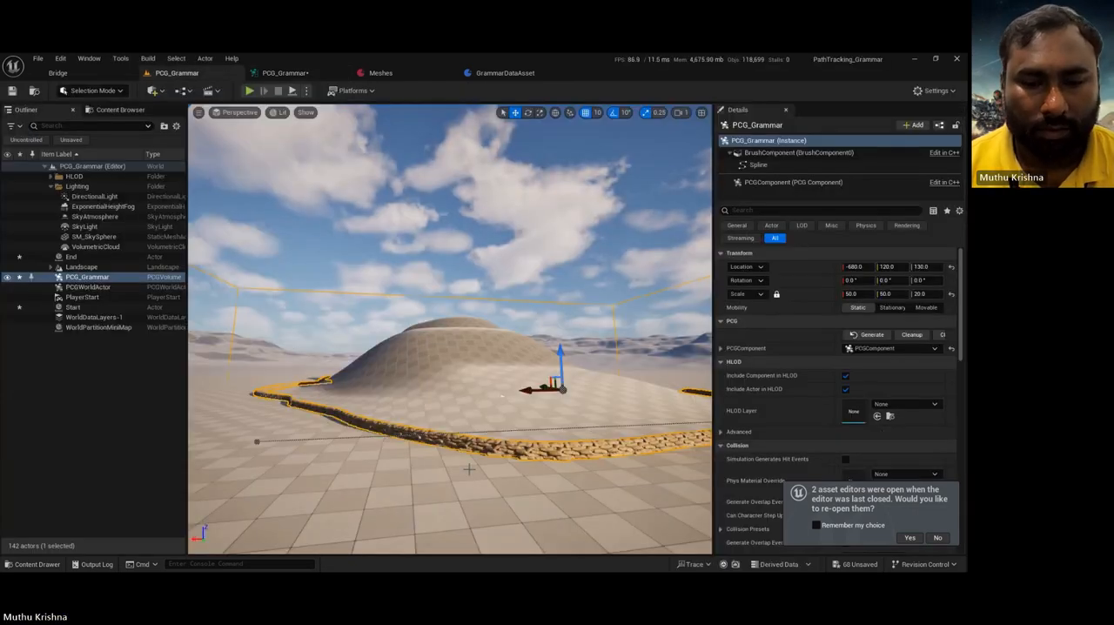
pyautogui.moveTo(502, 396); pyautogui.dragTo(346, 296, button='right')
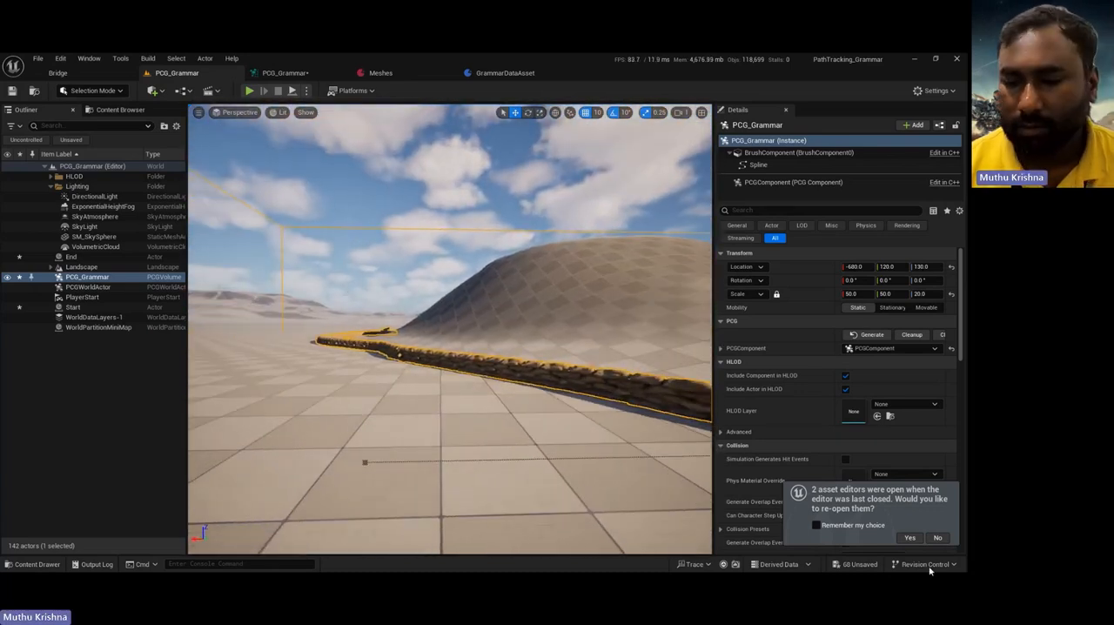
pyautogui.click(849, 564)
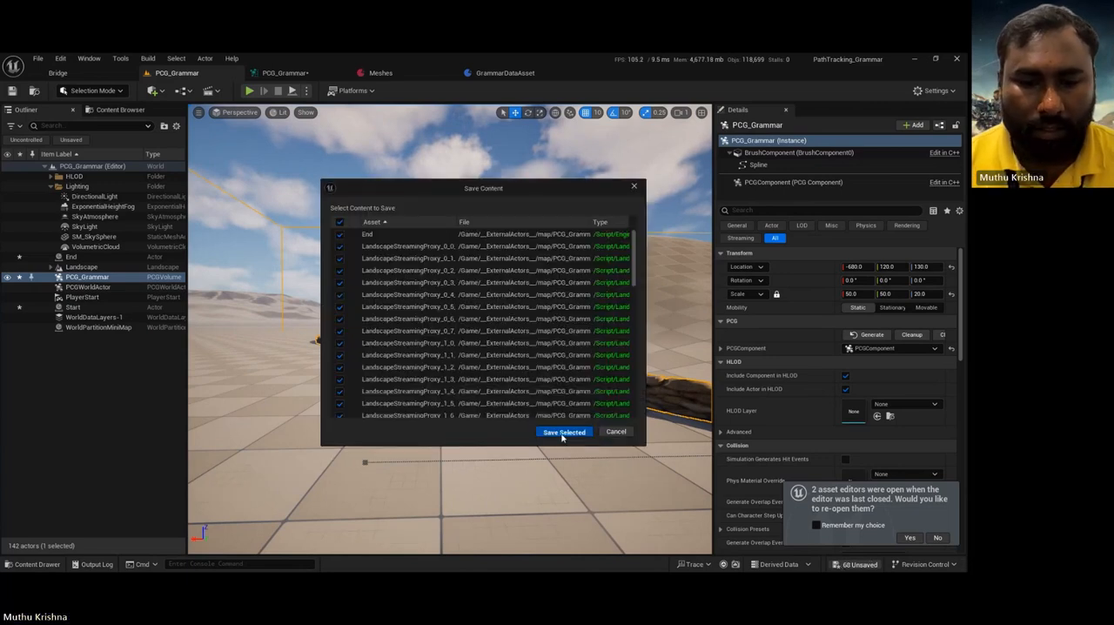
pyautogui.click(564, 431)
# Step: Edit the Grammar node's string so each pillar repeats 3 times and the gate repeats 2 times
pyautogui.click(288, 73)
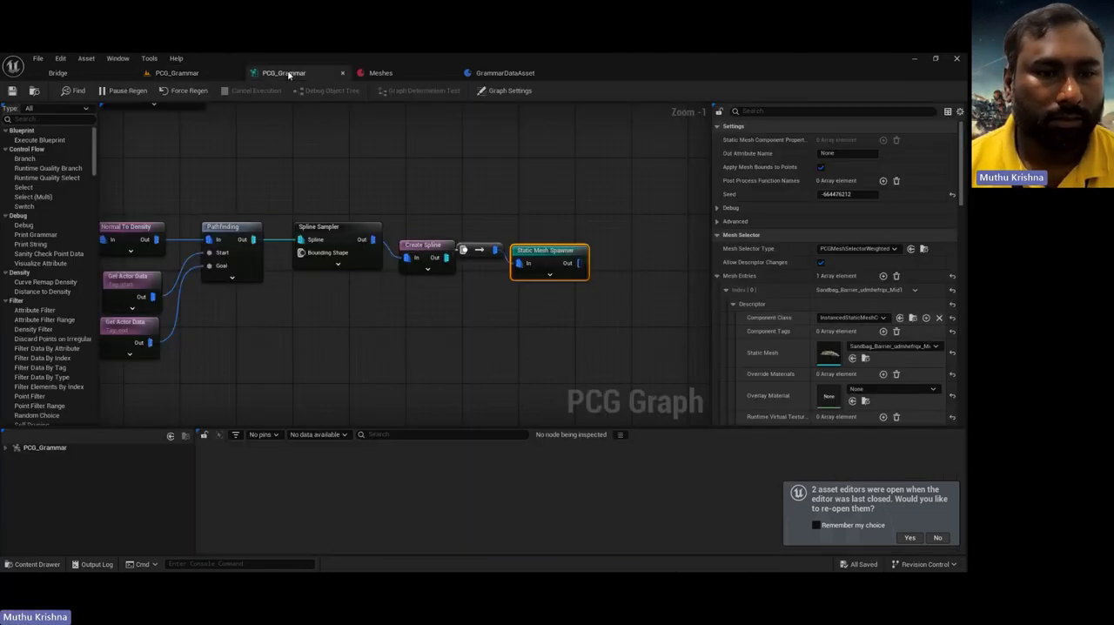
pyautogui.moveTo(351, 359); pyautogui.dragTo(566, 481, button='right')
pyautogui.moveTo(459, 232); pyautogui.dragTo(559, 383, button='right')
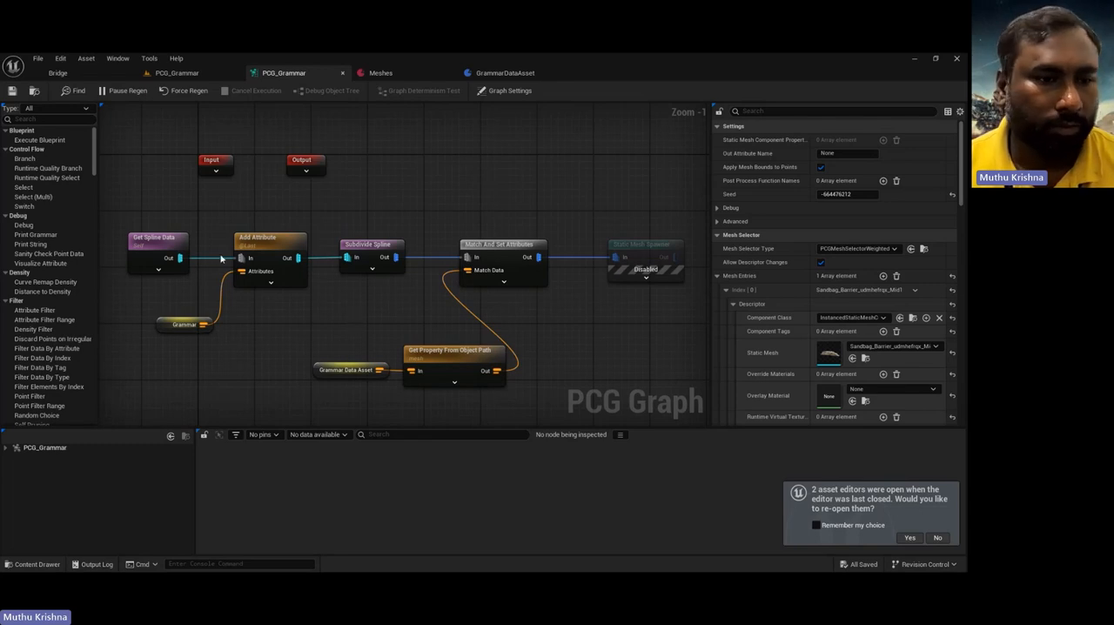
pyautogui.click(168, 326)
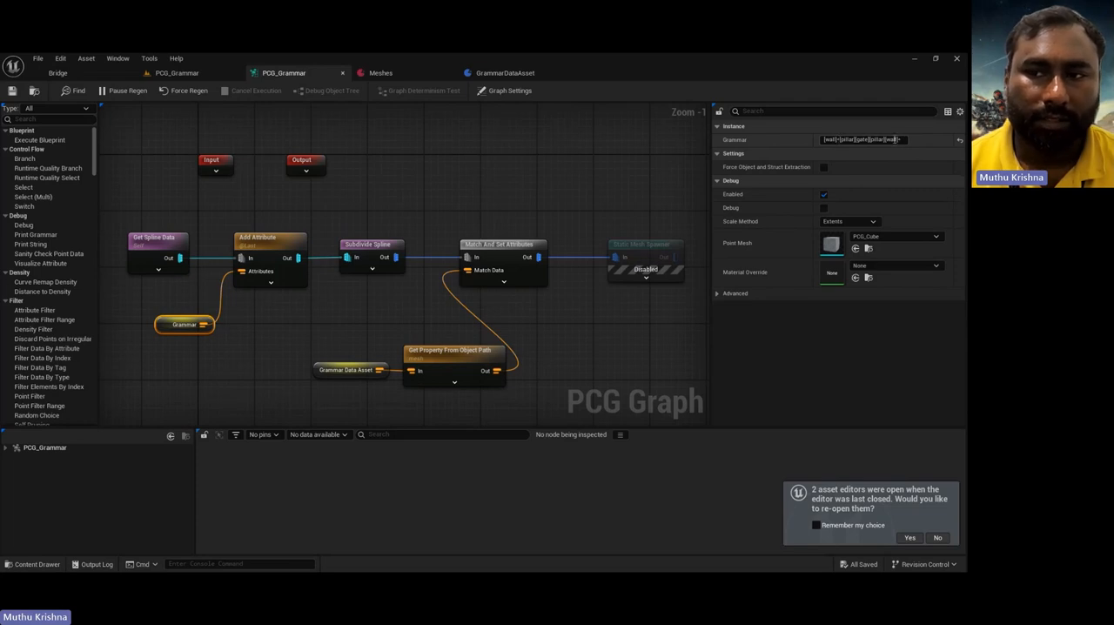
pyautogui.click(857, 139)
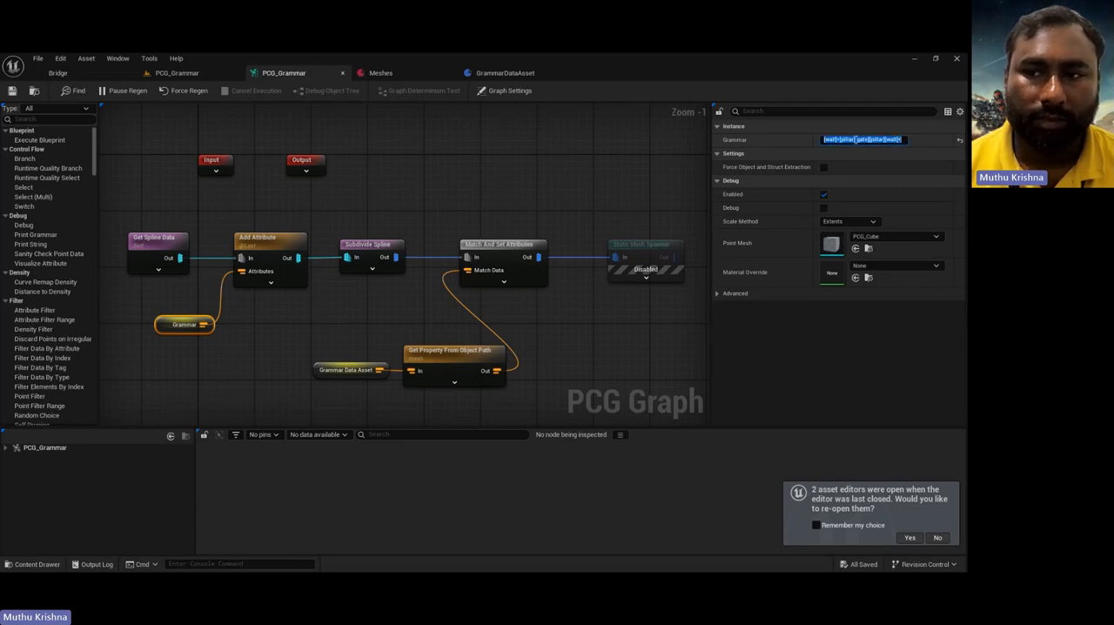
pyautogui.click(857, 140)
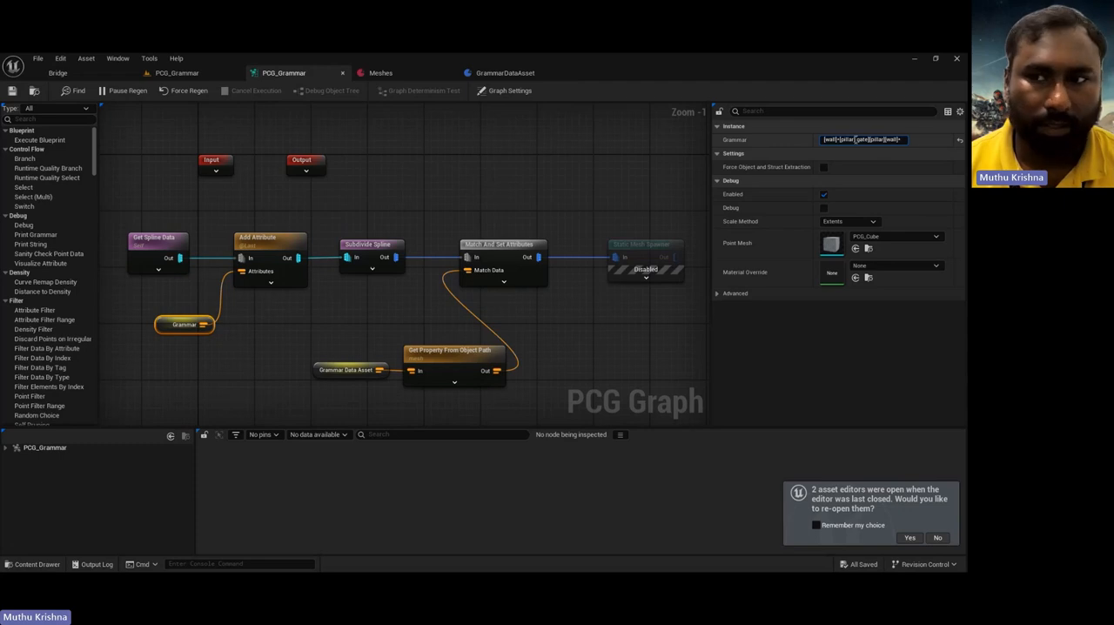
pyautogui.write('3')
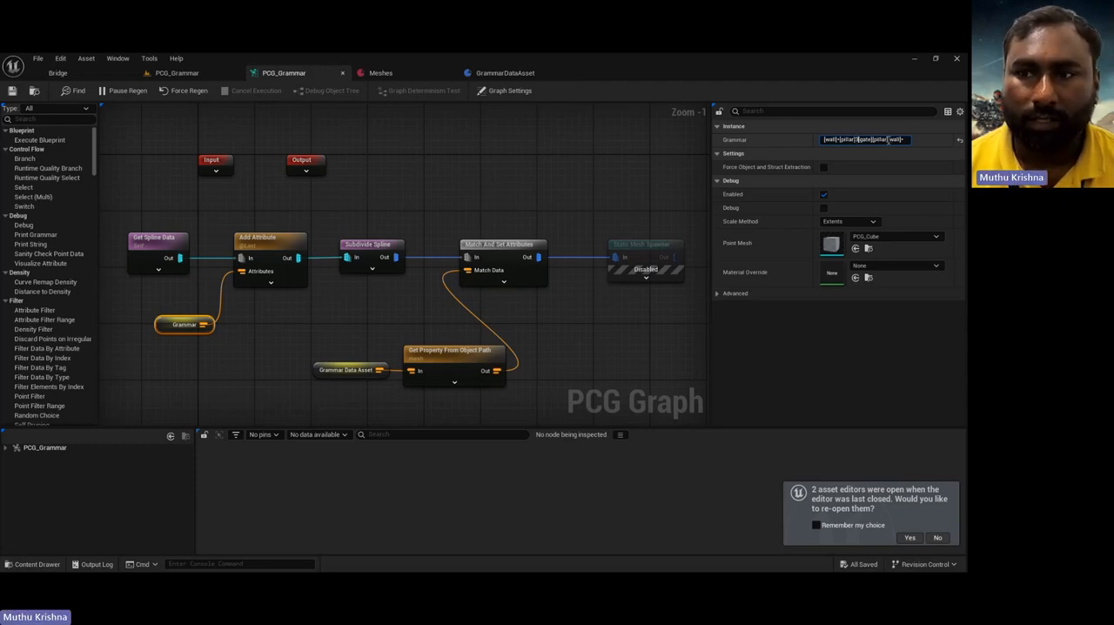
pyautogui.write('3')
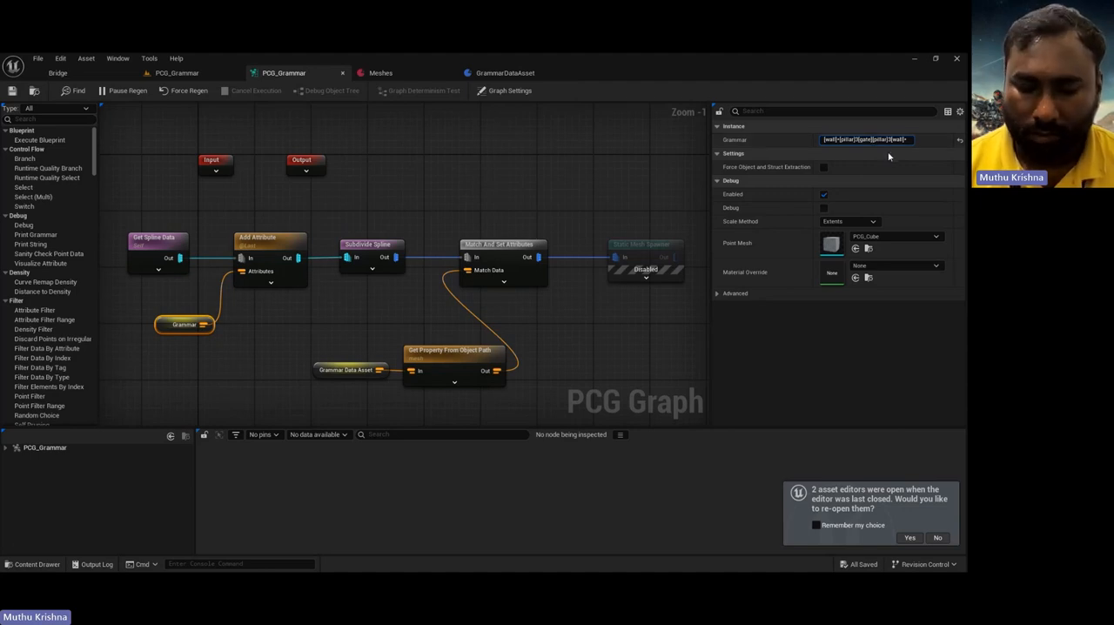
pyautogui.write('2')
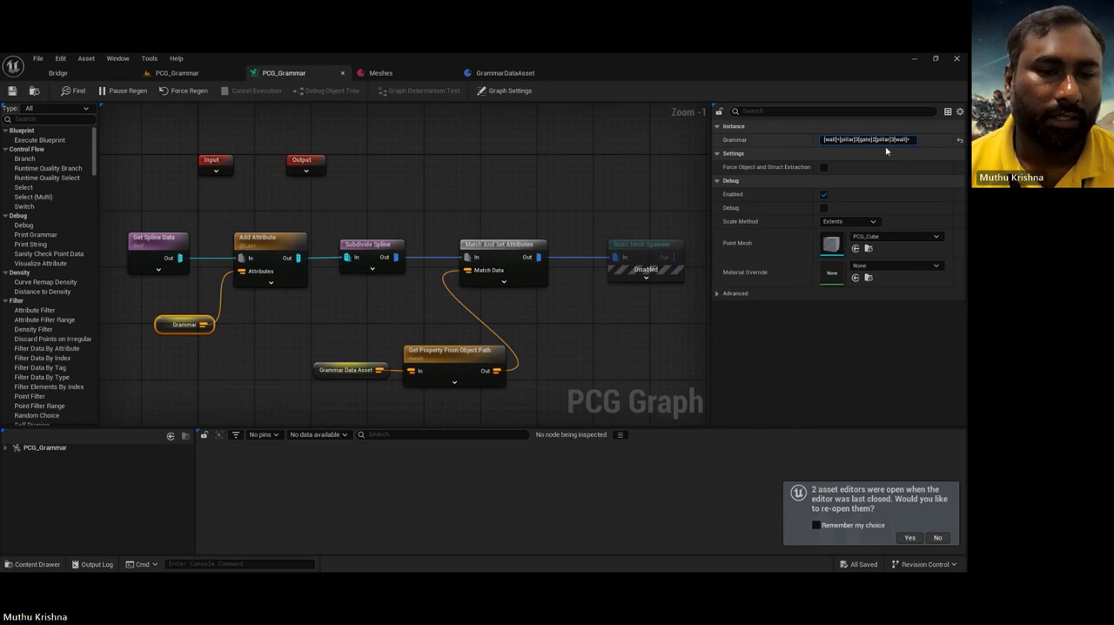
pyautogui.press('Return')
# Step: Tidy the end of the pathfinding chain by repositioning the Create Spline and Static Mesh Spawner nodes in line with Spline Sampler
pyautogui.click(553, 360)
pyautogui.moveTo(587, 377); pyautogui.dragTo(562, 172, button='right')
pyautogui.moveTo(389, 252); pyautogui.dragTo(215, 231, button='right')
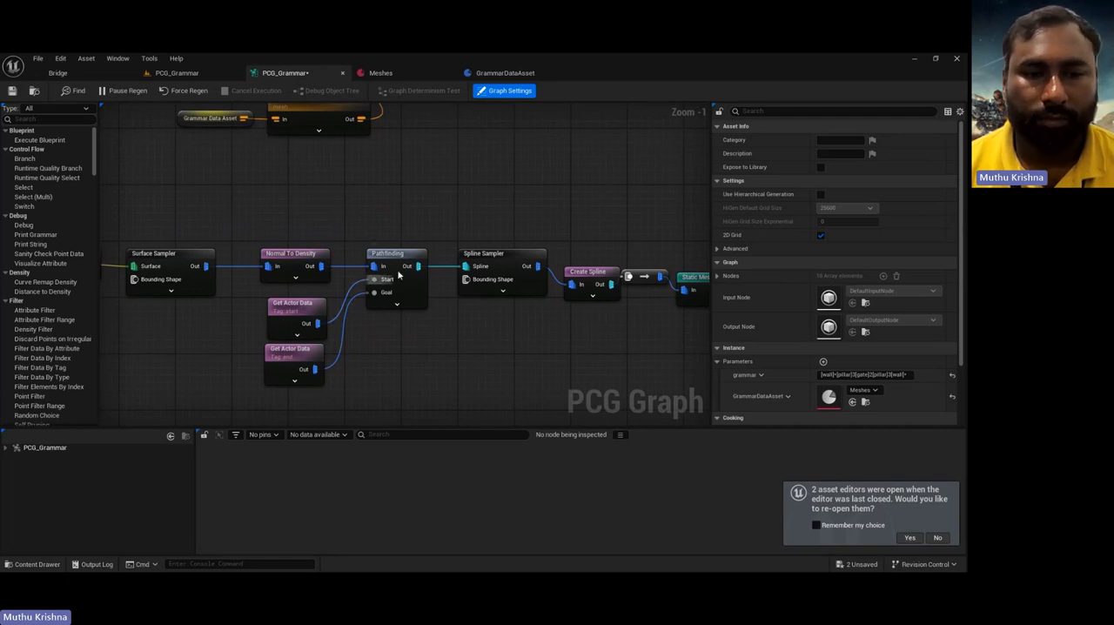
pyautogui.moveTo(485, 302); pyautogui.dragTo(313, 310, button='right')
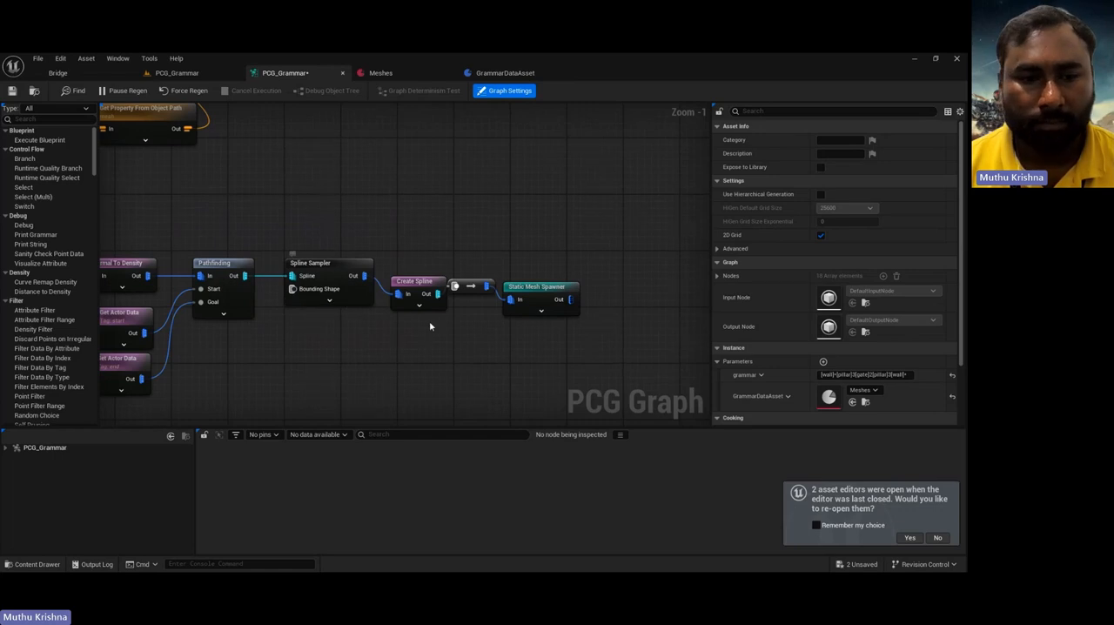
pyautogui.moveTo(430, 282); pyautogui.dragTo(421, 264)
pyautogui.moveTo(530, 291); pyautogui.dragTo(549, 272)
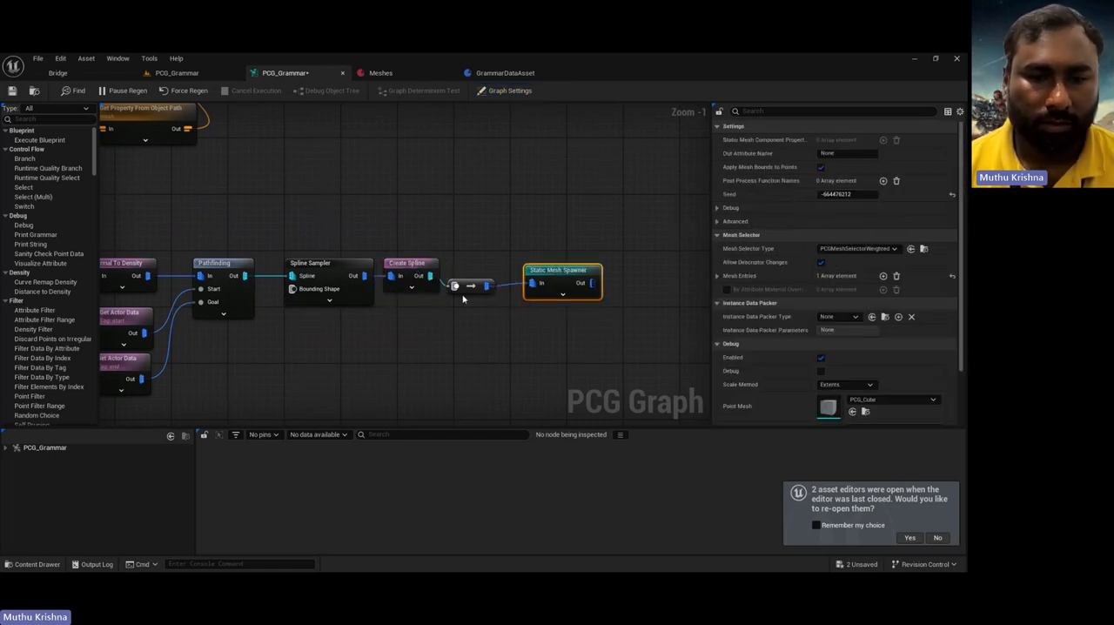
# Step: View the sandbag barrier from another angle in the level and save both modified PCG_Grammar assets
pyautogui.click(181, 76)
pyautogui.moveTo(449, 417); pyautogui.dragTo(687, 430, button='right')
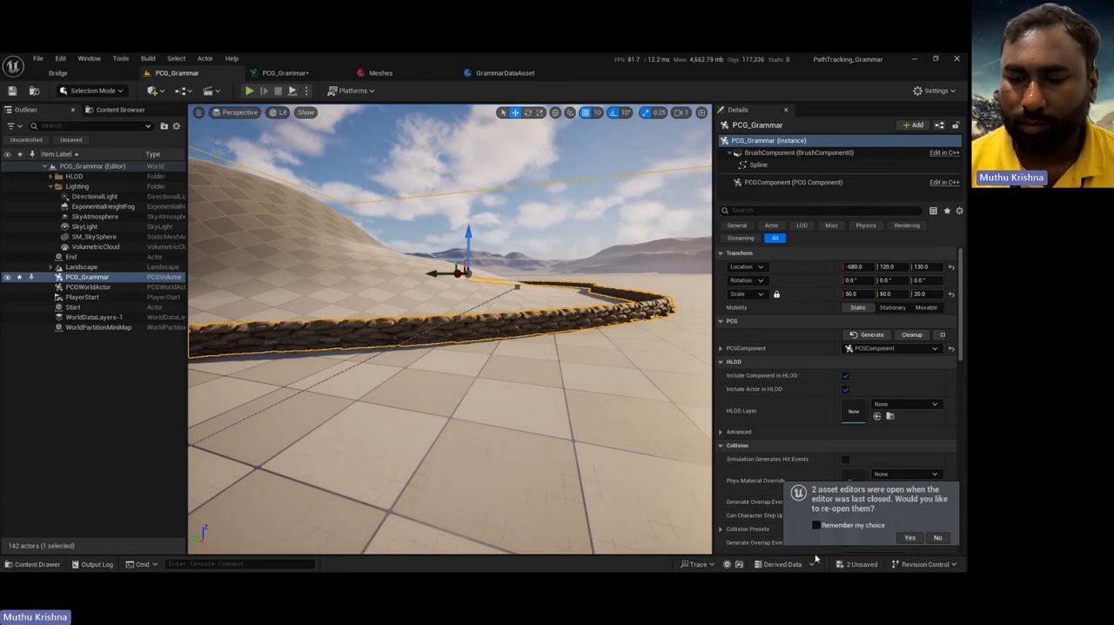
pyautogui.click(846, 566)
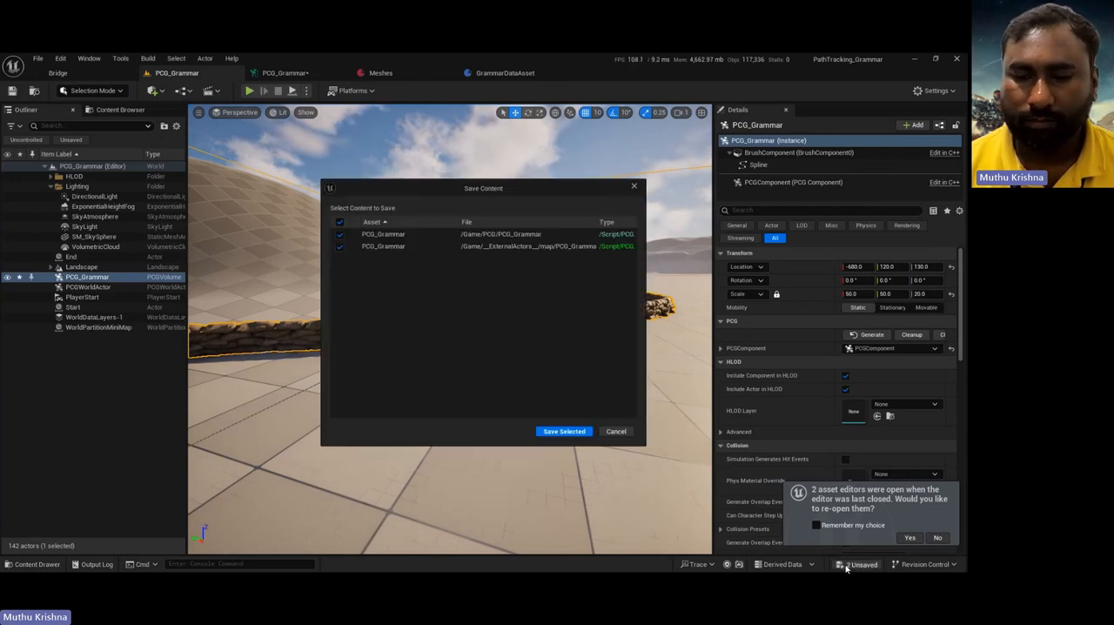
pyautogui.click(567, 428)
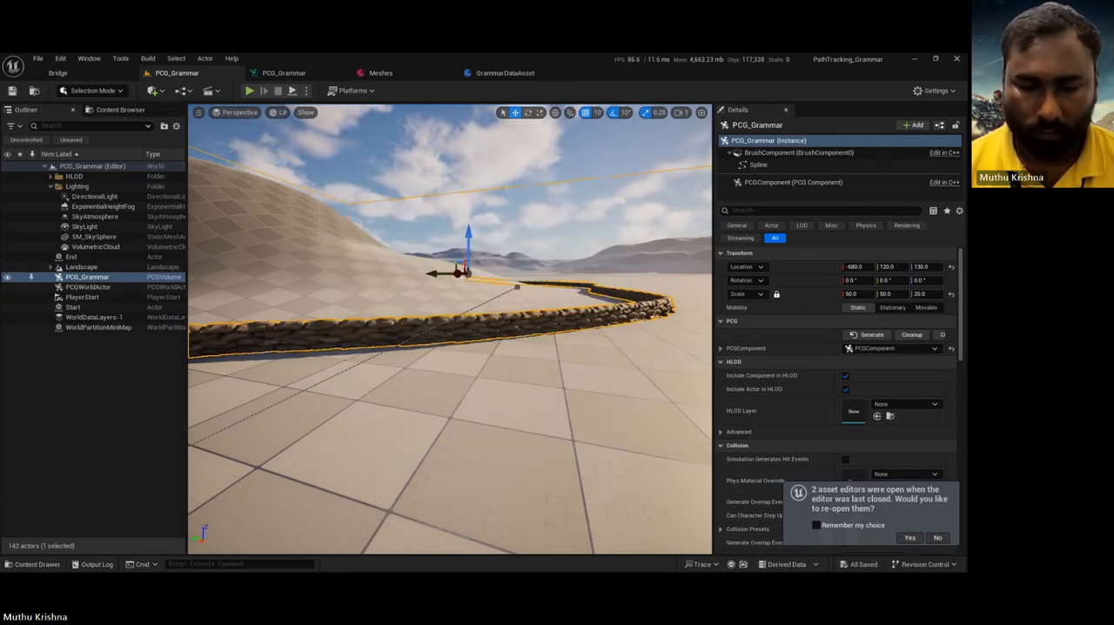